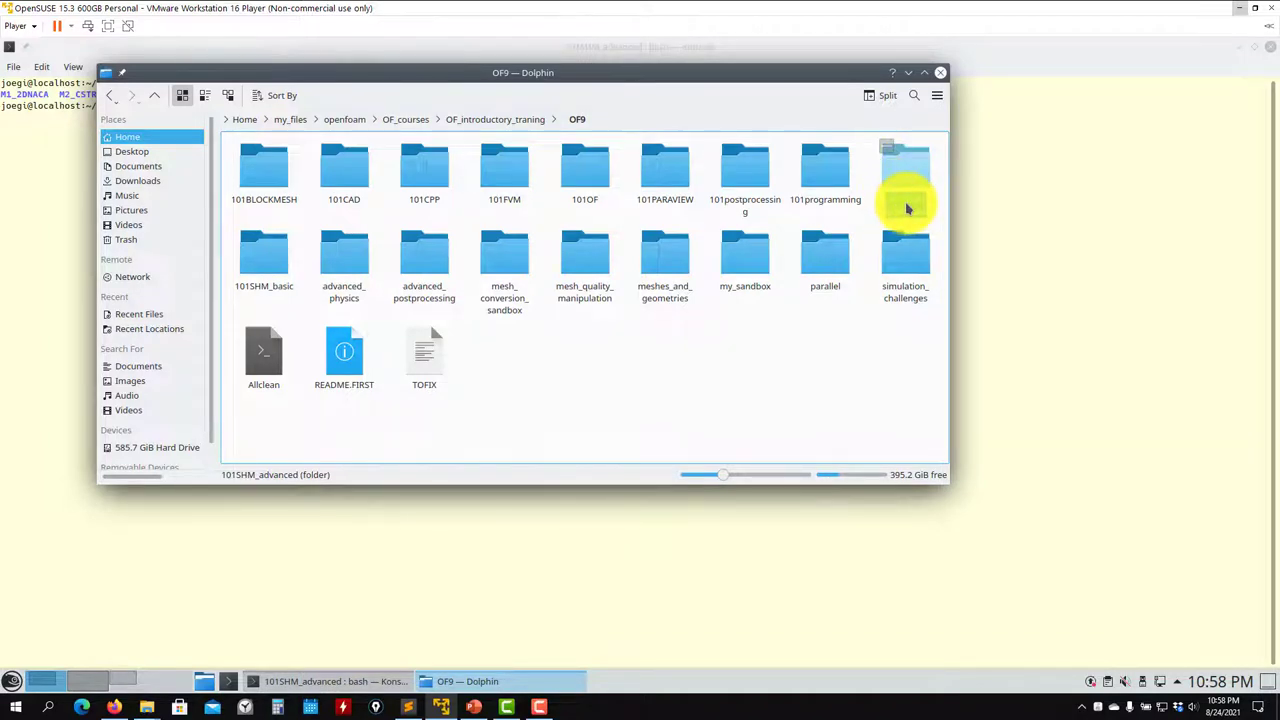
Go from 101SHM_basic back up to OF9 and into the 101SHM_advanced folder
{"action": "left_click", "coordinate": [263, 257]}
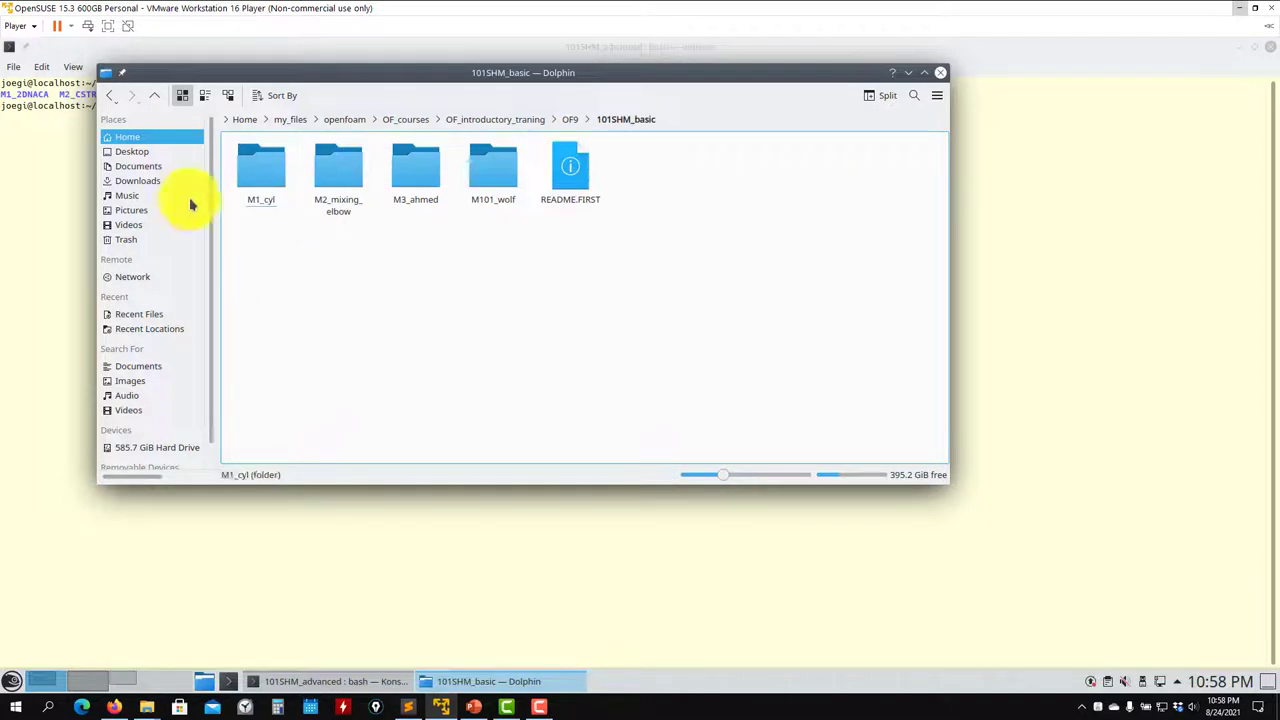
{"action": "left_click", "coordinate": [154, 95]}
{"action": "left_click", "coordinate": [903, 172]}
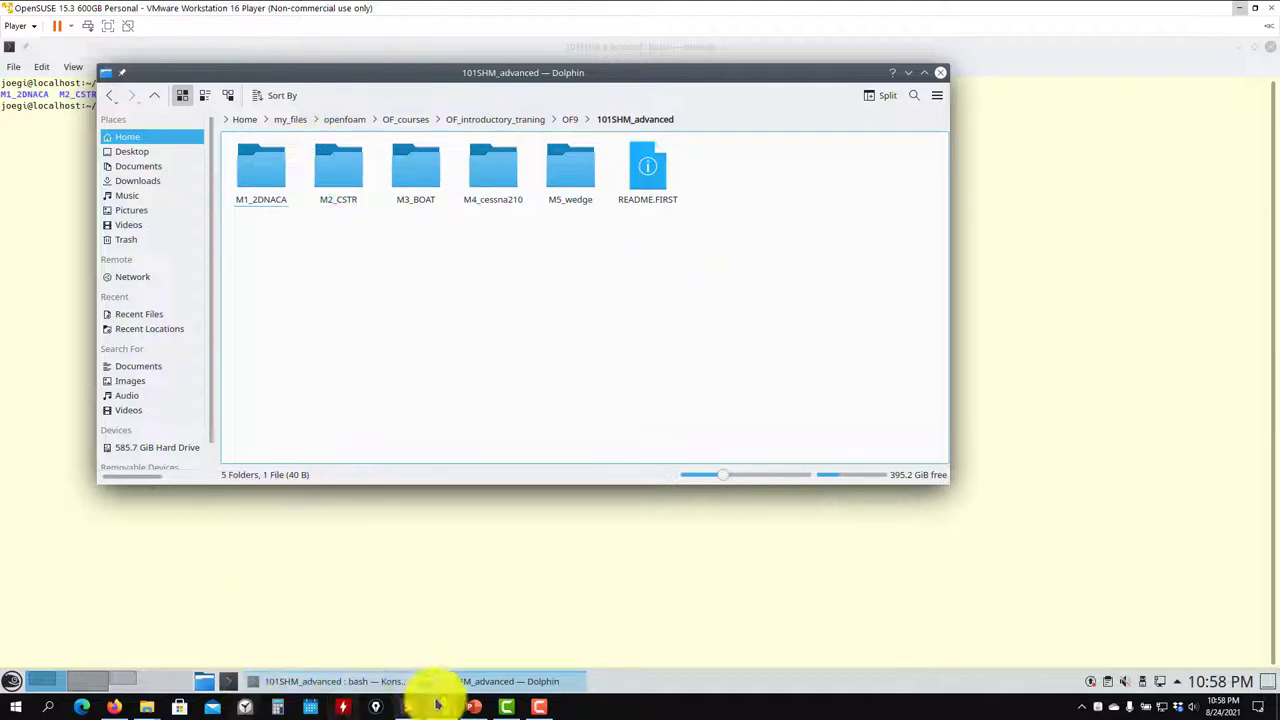
{"action": "mouse_move", "coordinate": [152, 707]}
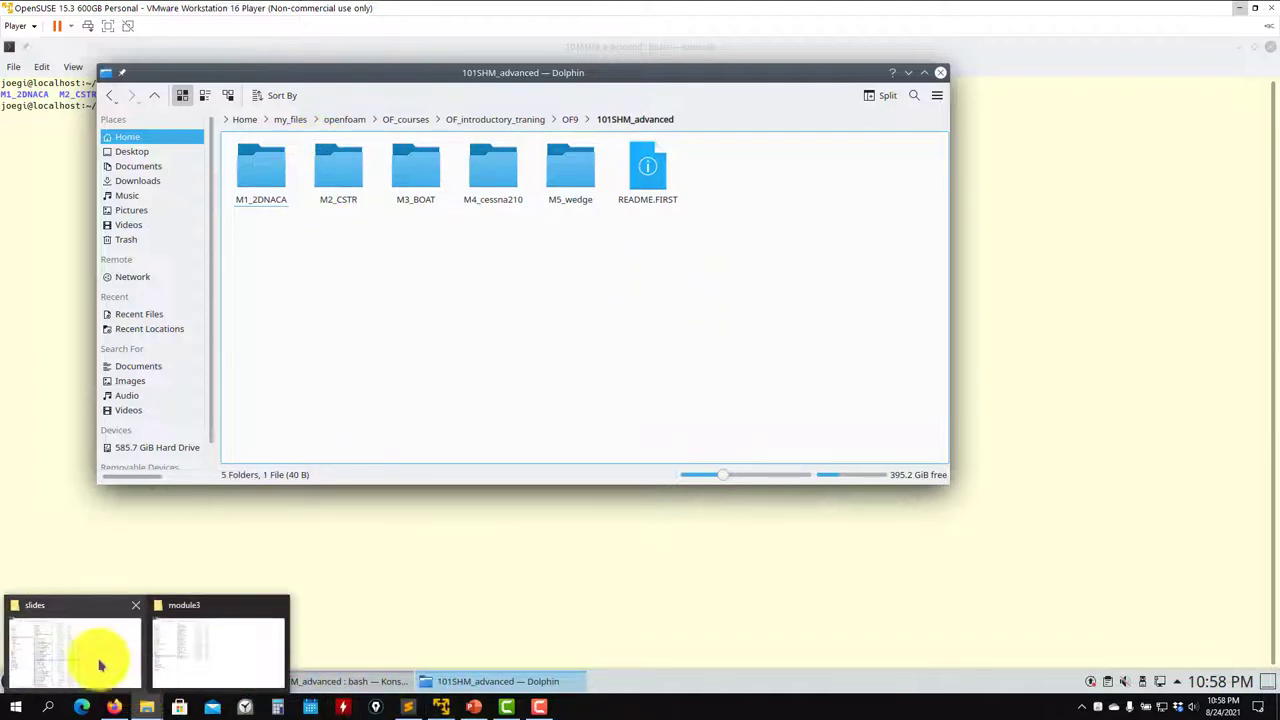
{"action": "left_click", "coordinate": [100, 663]}
{"action": "scroll", "coordinate": [606, 400], "scroll_direction": "down", "scroll_amount": 5}
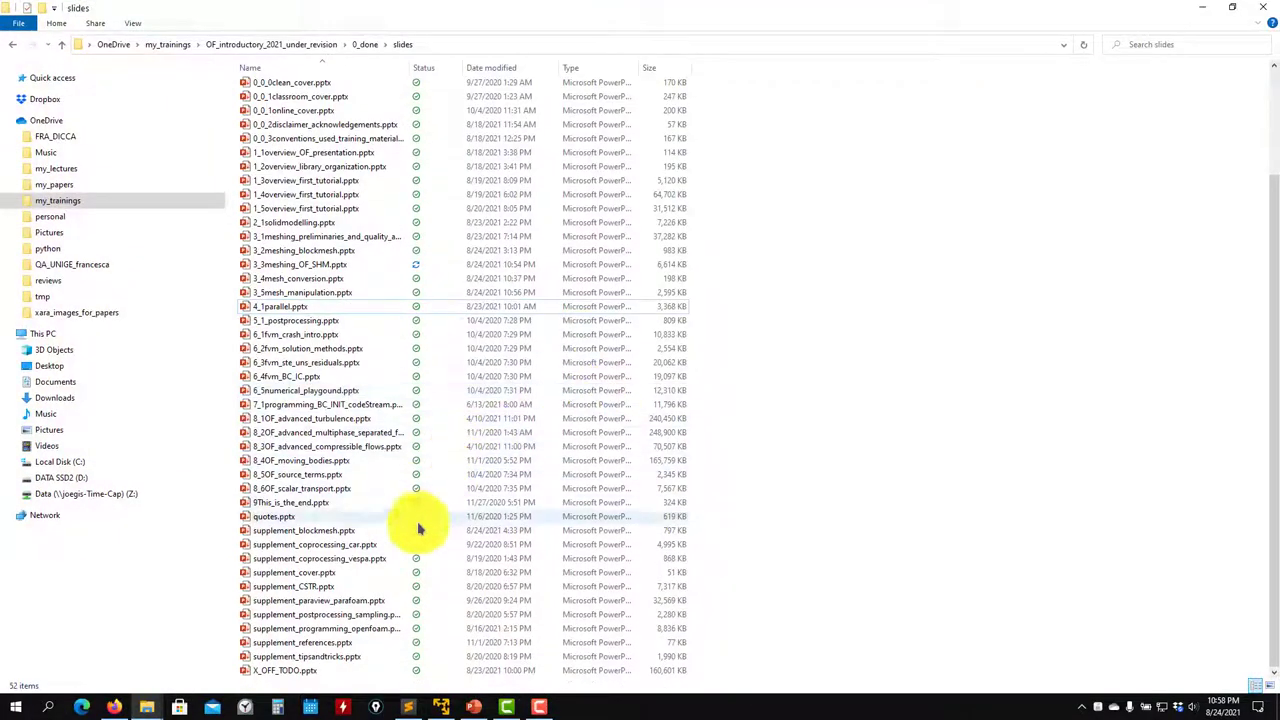
{"action": "left_click", "coordinate": [284, 588]}
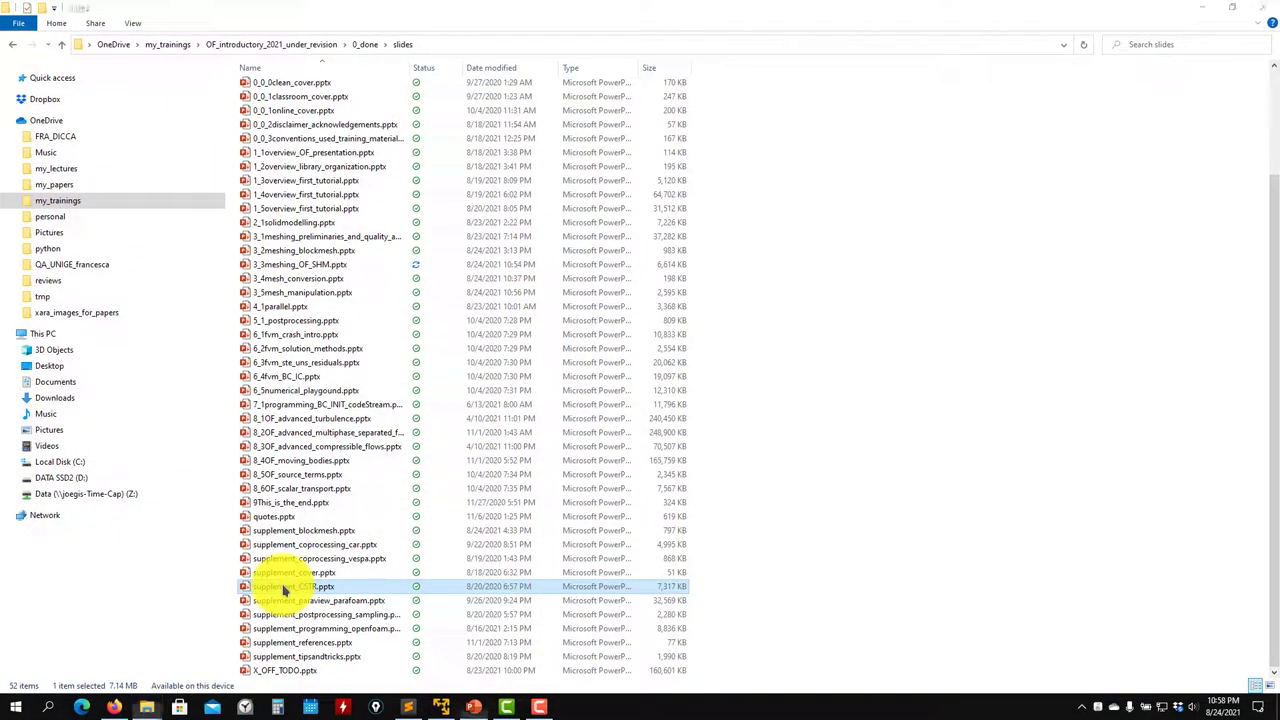
{"action": "left_click", "coordinate": [1205, 8]}
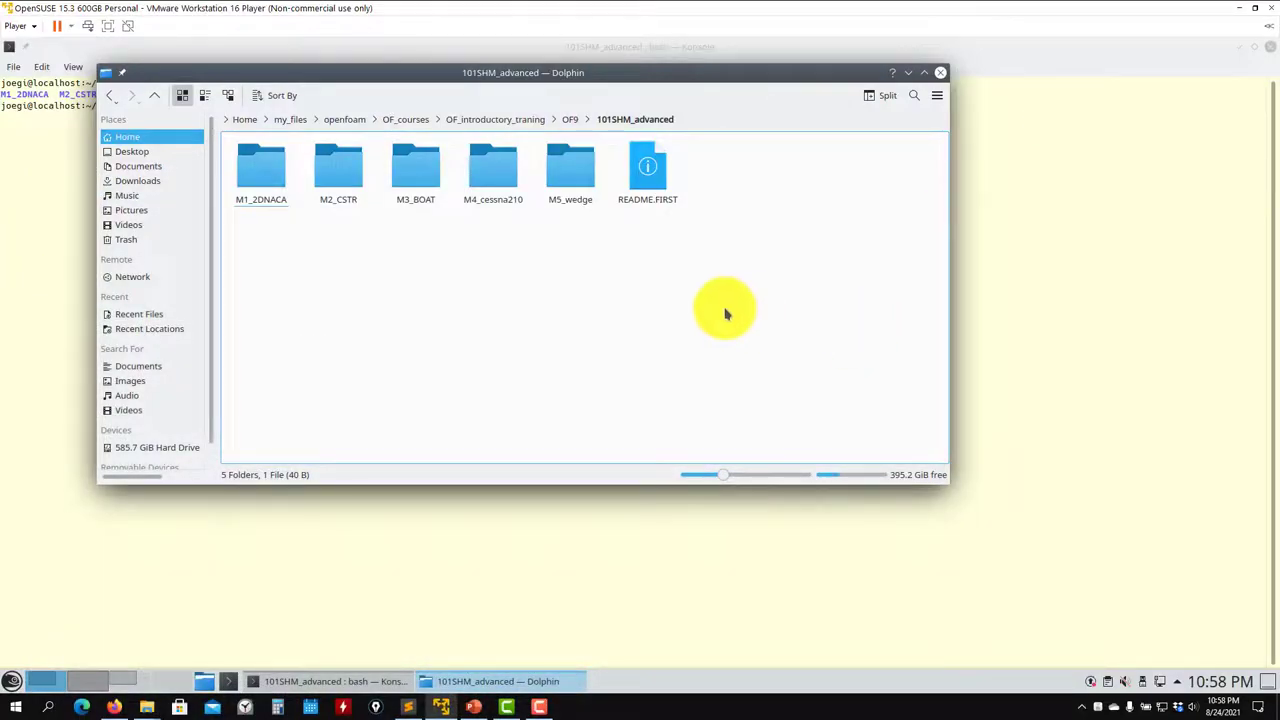
Open M2_CSTR/system/snappyHexMeshDict in a maximized text editor, then bring up the supplement_CSTR slides
{"action": "left_click", "coordinate": [330, 200]}
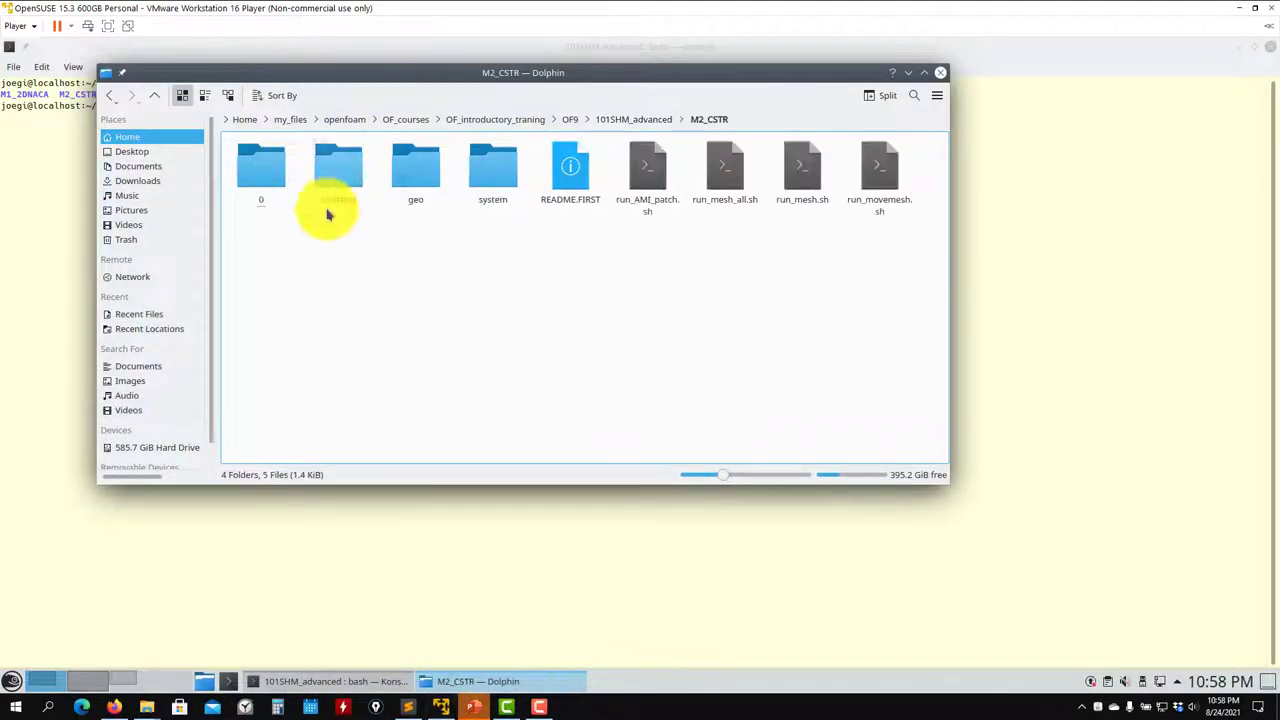
{"action": "left_click", "coordinate": [488, 178]}
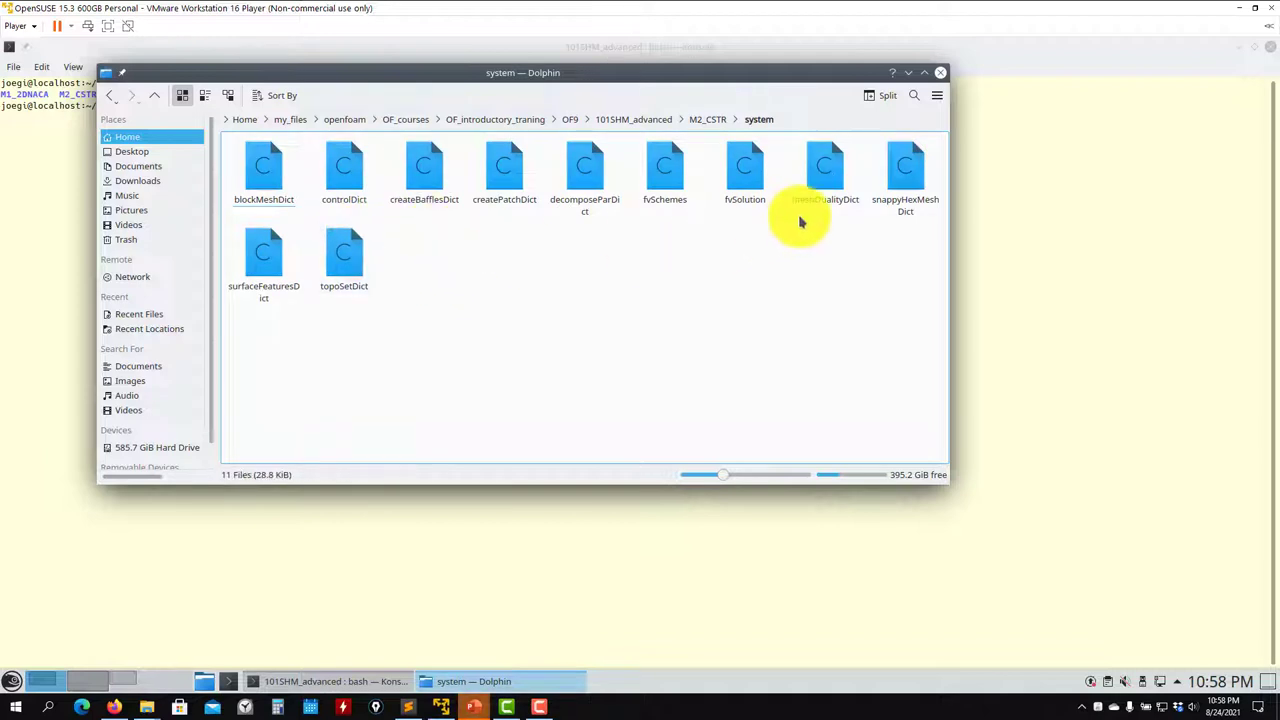
{"action": "right_click", "coordinate": [915, 184]}
{"action": "mouse_move", "coordinate": [961, 215]}
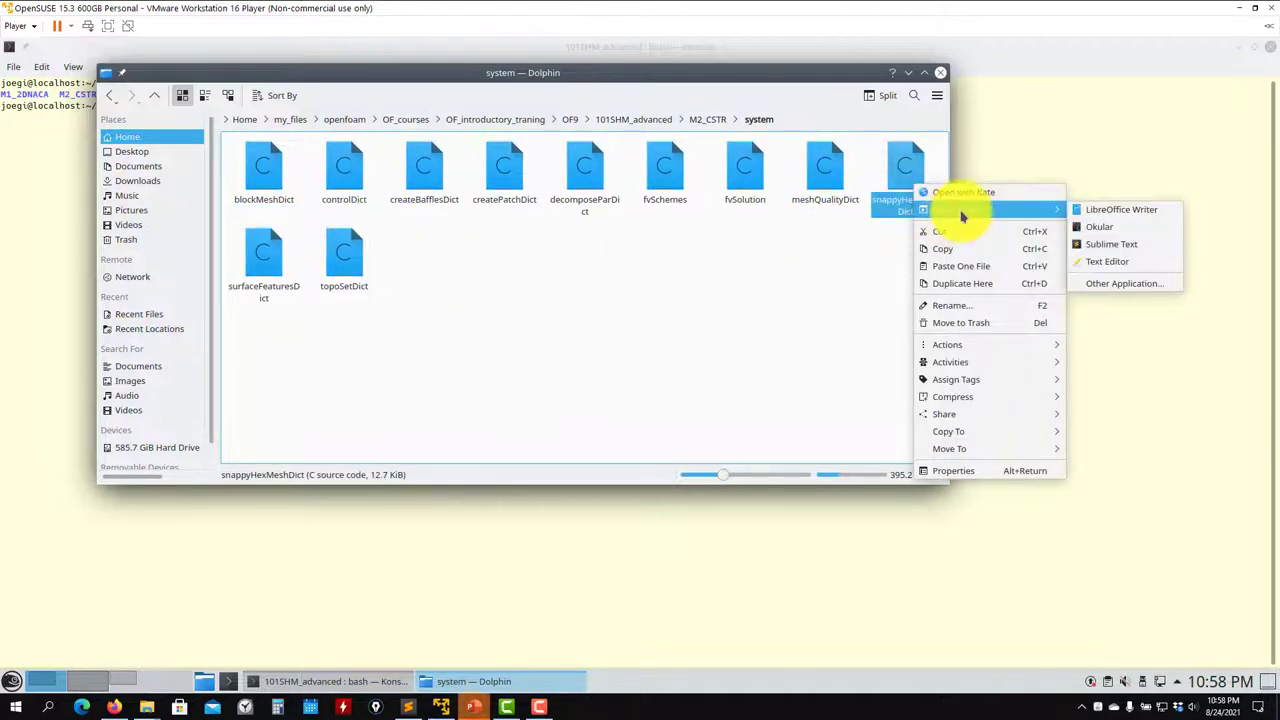
{"action": "left_click", "coordinate": [1107, 261]}
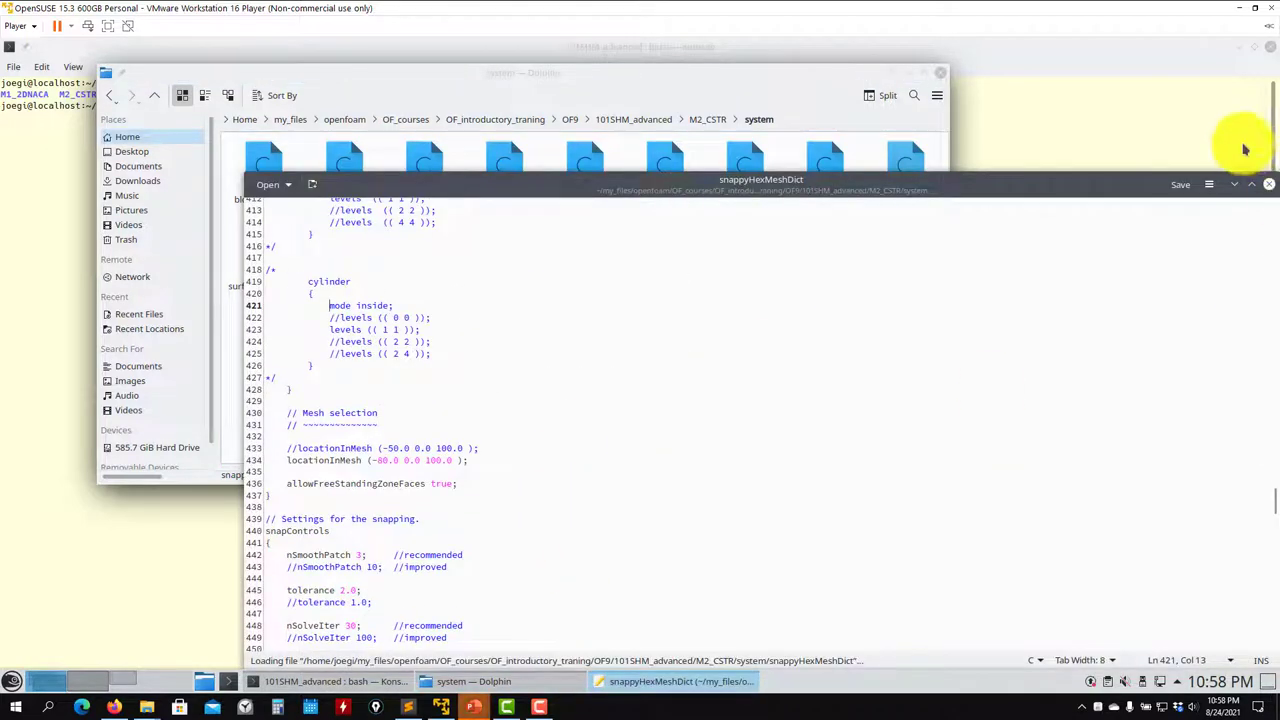
{"action": "left_click", "coordinate": [1251, 184]}
{"action": "mouse_move", "coordinate": [473, 707]}
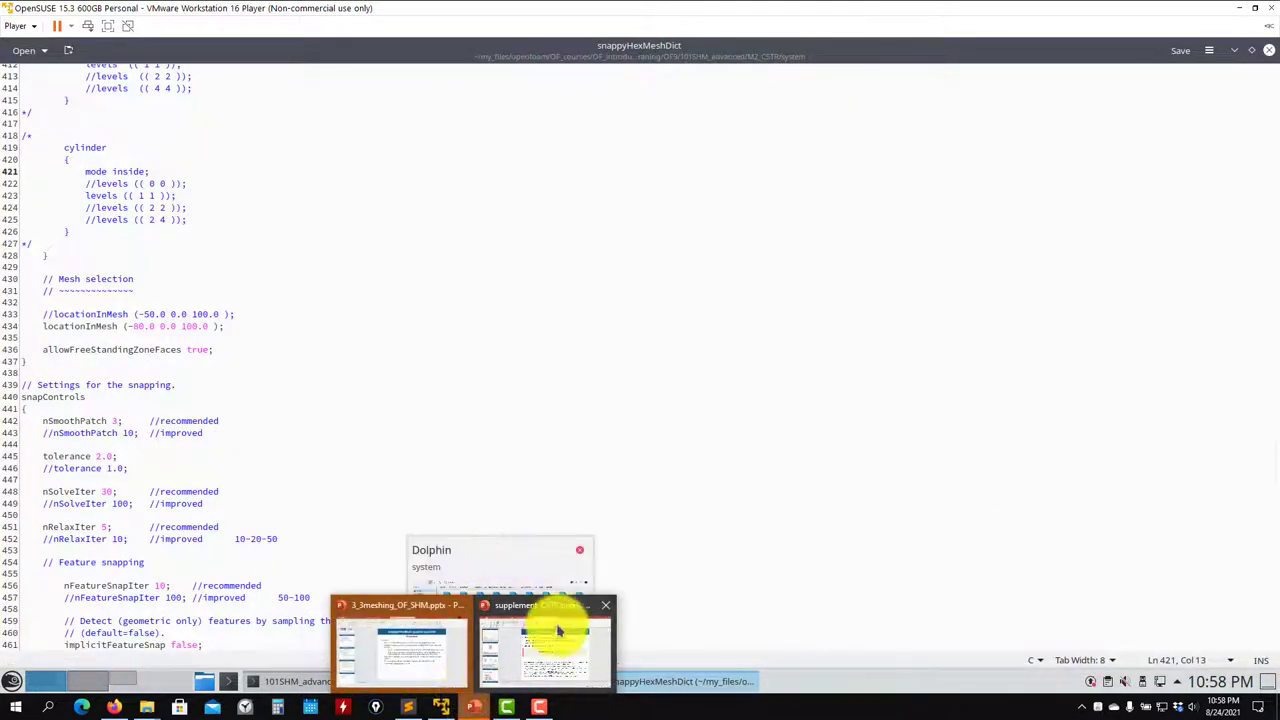
{"action": "left_click", "coordinate": [530, 643]}
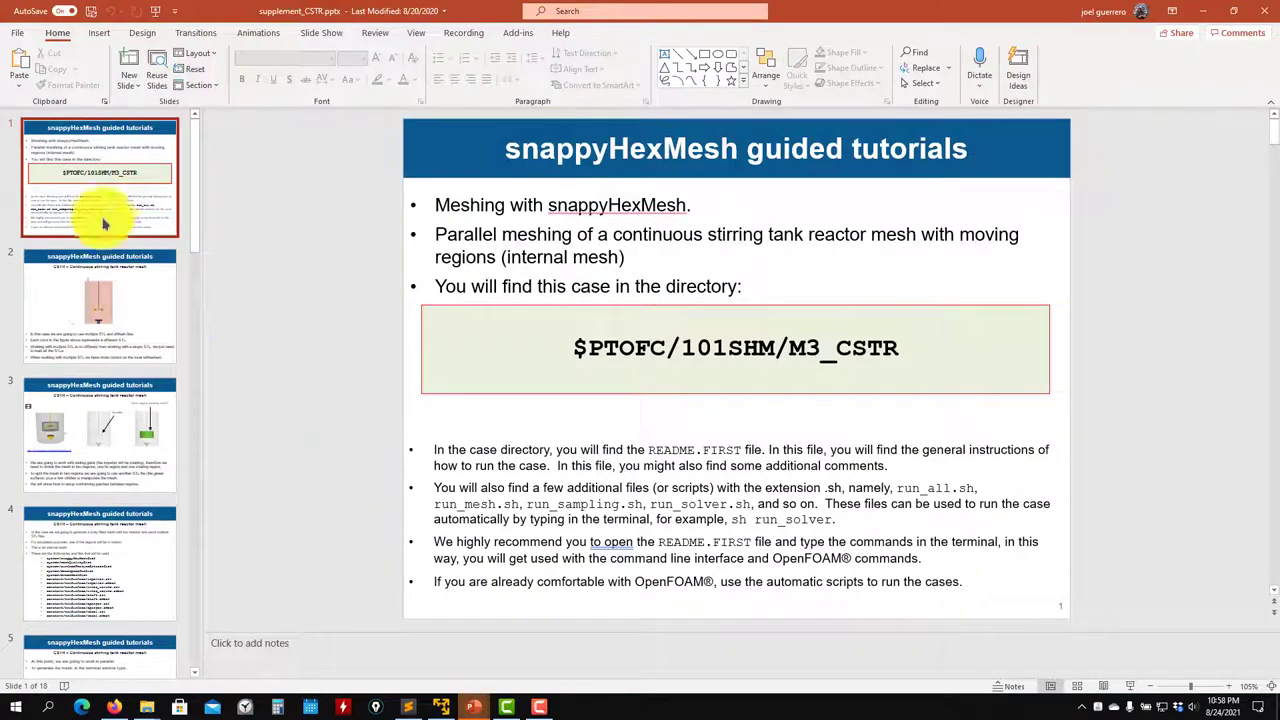
Page through supplement_CSTR past the castellatedMeshControls, checkMesh and createBaffles slides, back to slide 1, then return to the editor
{"action": "key", "text": "Down"}
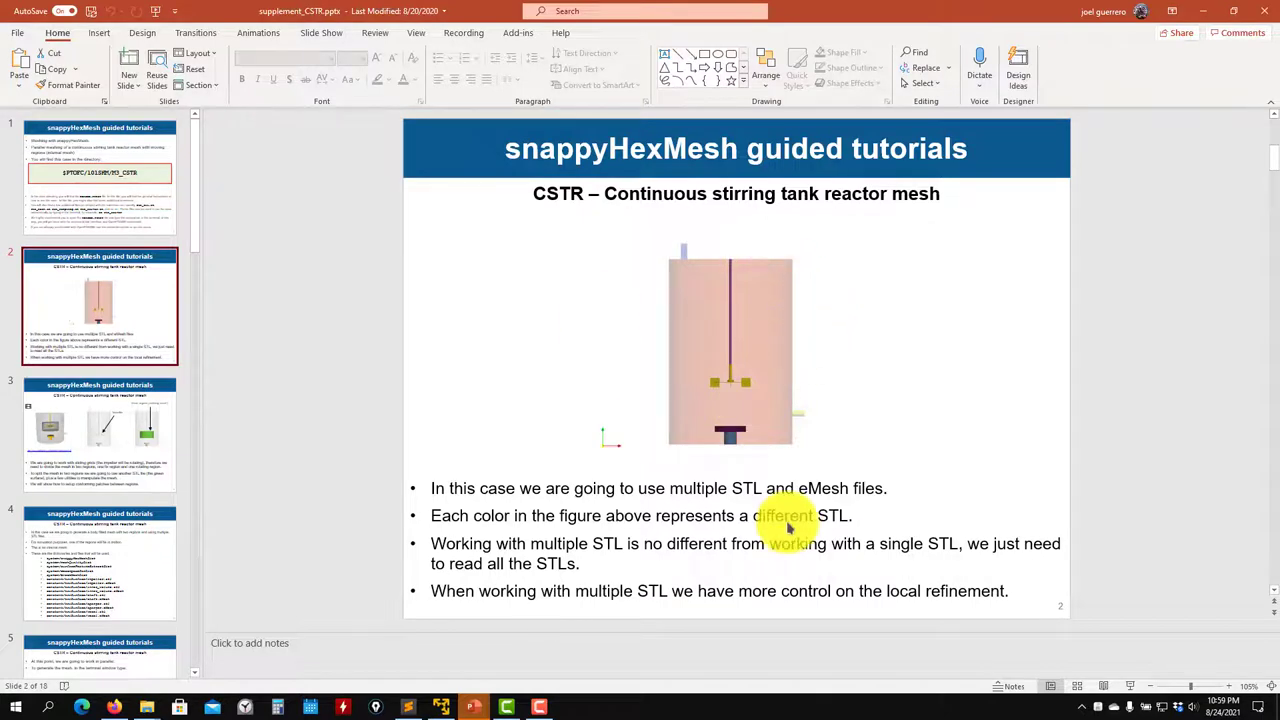
{"action": "key", "text": "Down"}
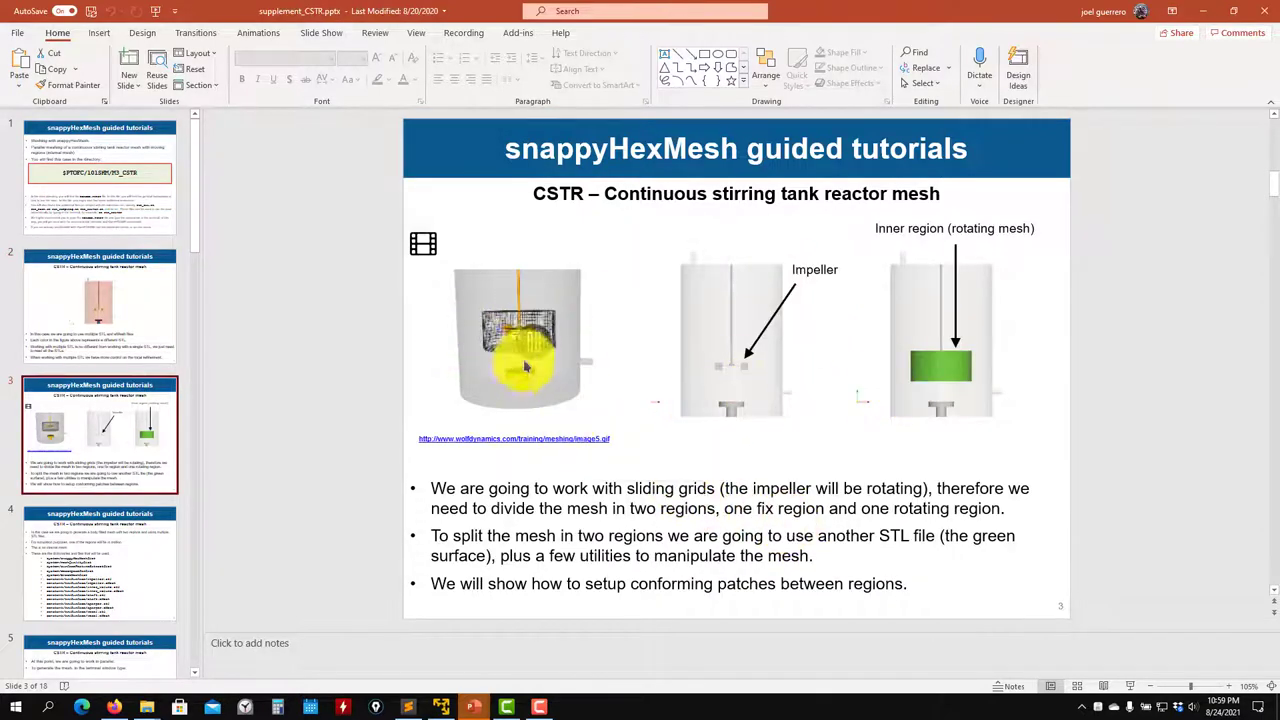
{"action": "key", "text": "Down"}
{"action": "key", "text": "Down"}
{"action": "key", "text": "Down"}
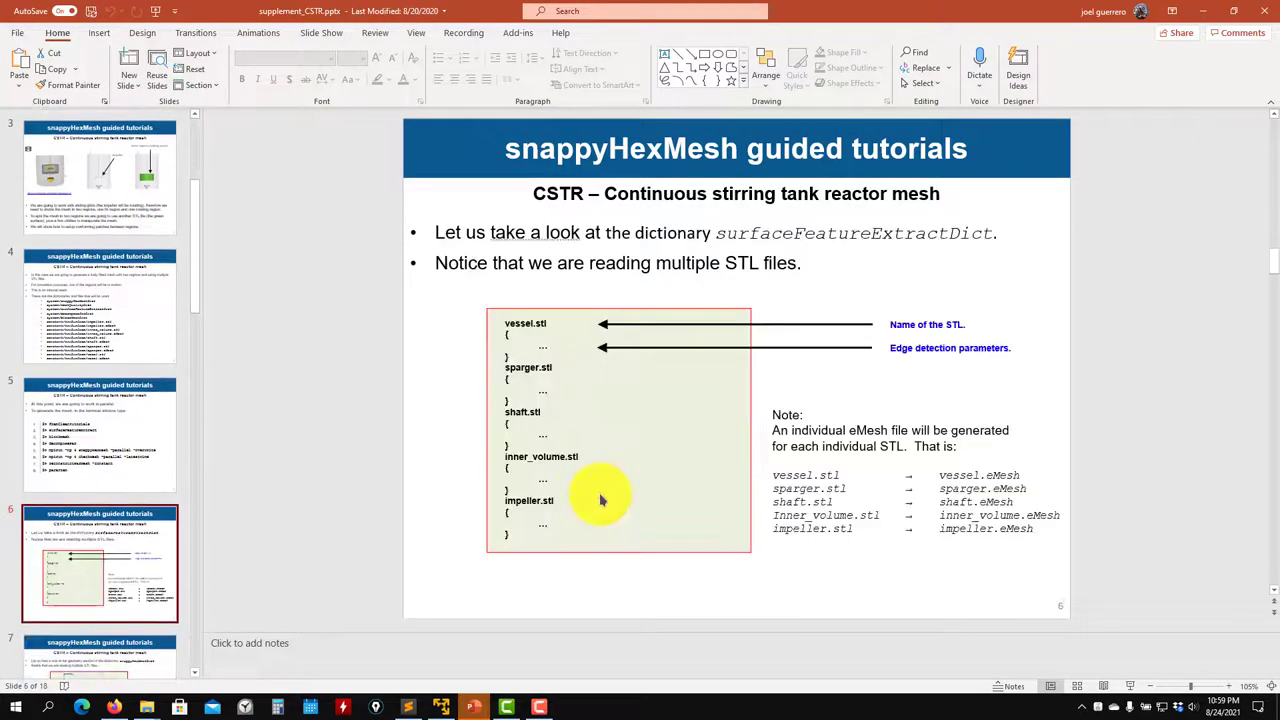
{"action": "key", "text": "Down"}
{"action": "key", "text": "Down"}
{"action": "key", "text": "Down"}
{"action": "key", "text": "Down"}
{"action": "key", "text": "Down"}
{"action": "key", "text": "Down"}
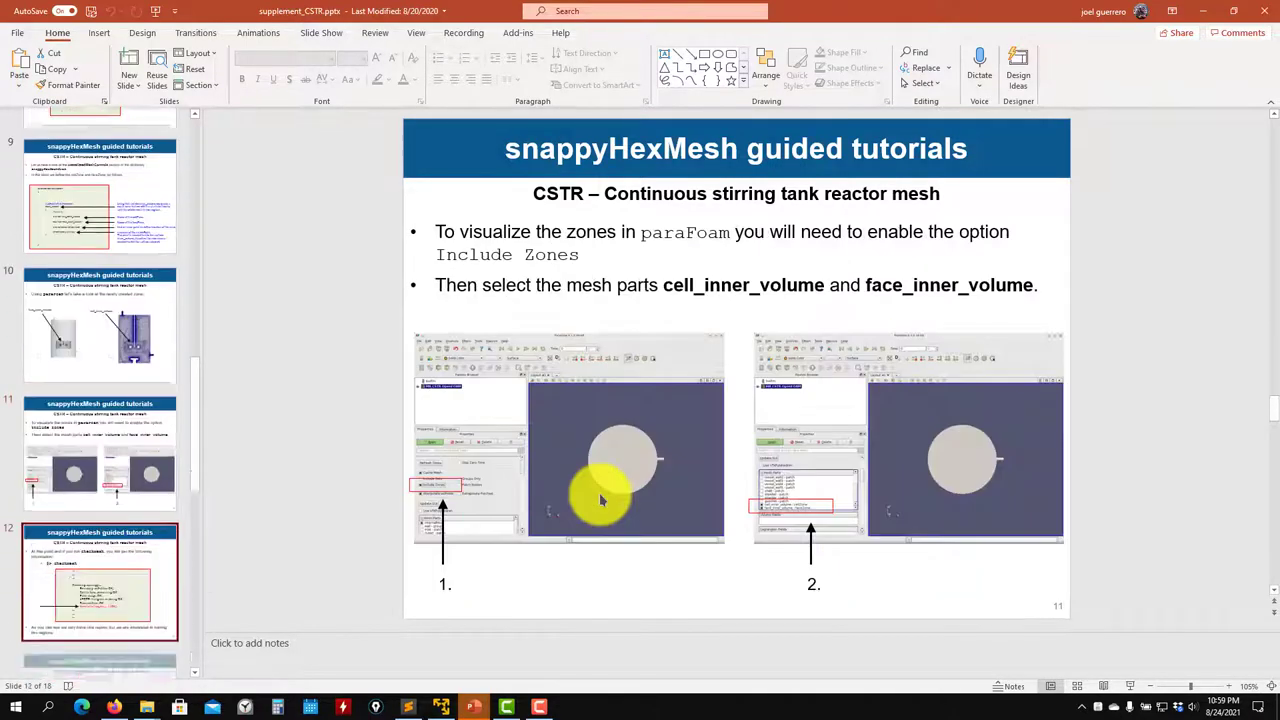
{"action": "key", "text": "Down"}
{"action": "key", "text": "Down"}
{"action": "key", "text": "Down"}
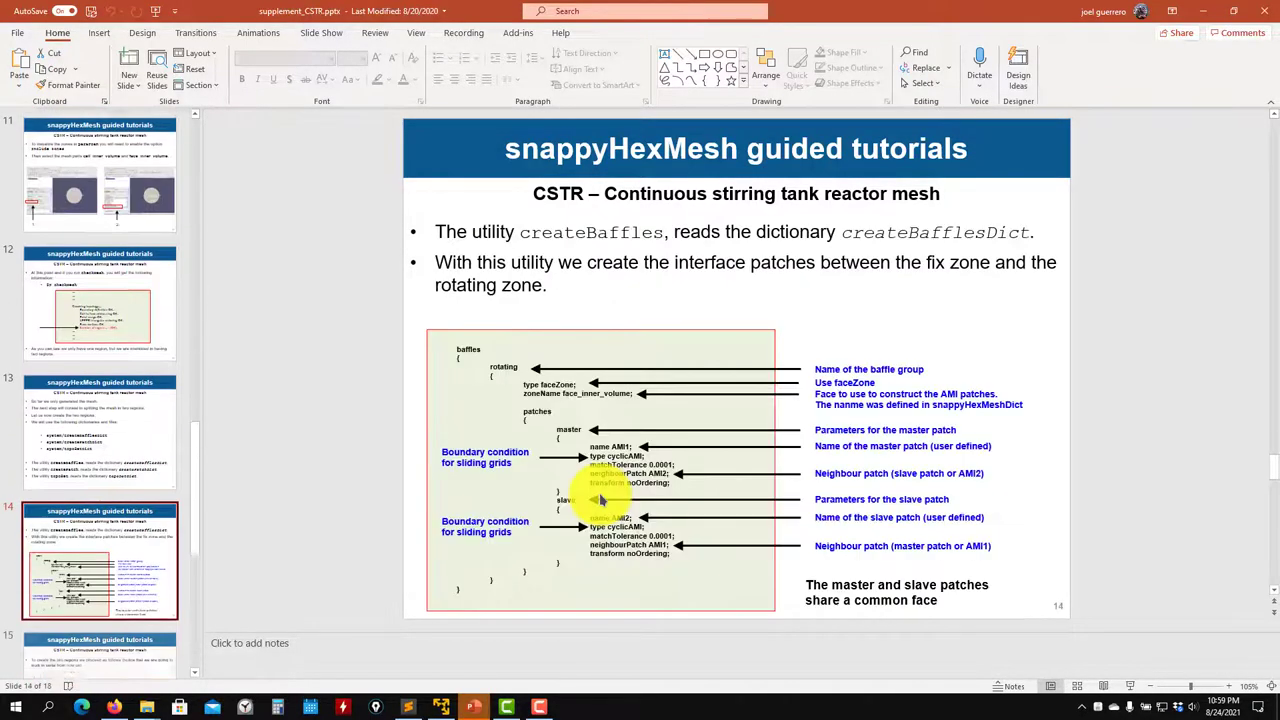
{"action": "key", "text": "Down"}
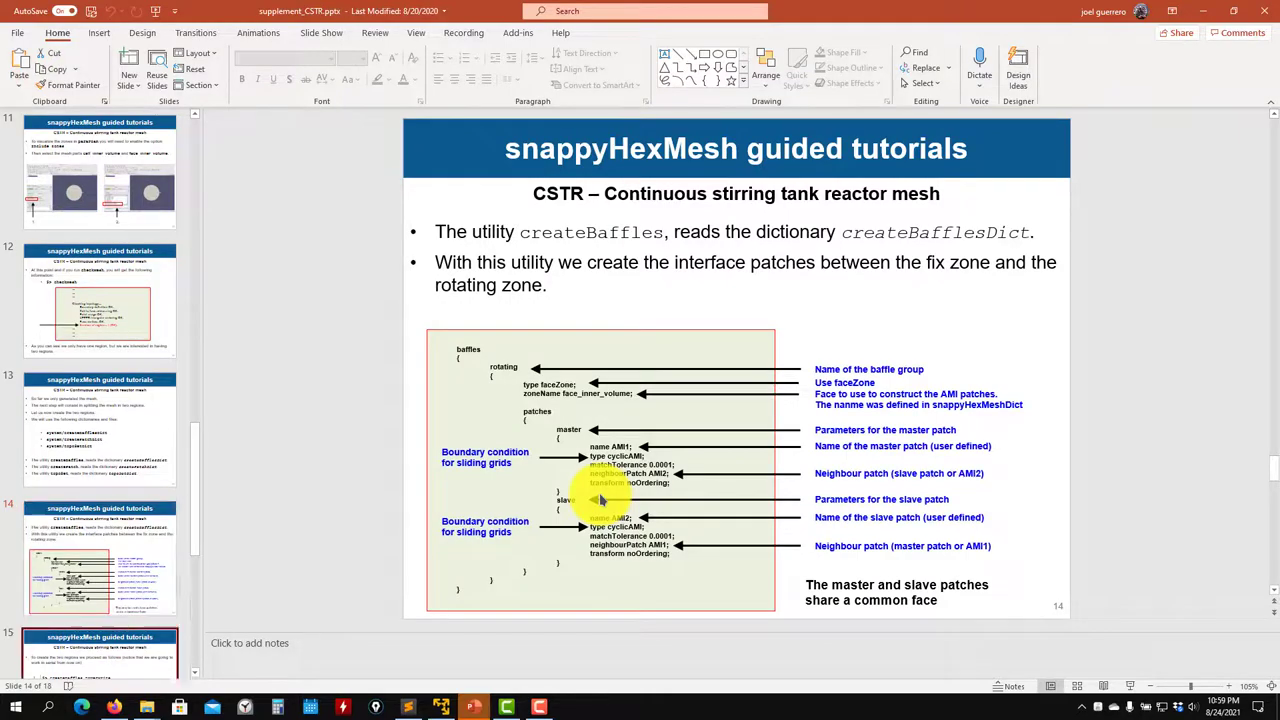
{"action": "key", "text": "Down"}
{"action": "key", "text": "Up"}
{"action": "key", "text": "Up"}
{"action": "key", "text": "Up"}
{"action": "key", "text": "Up"}
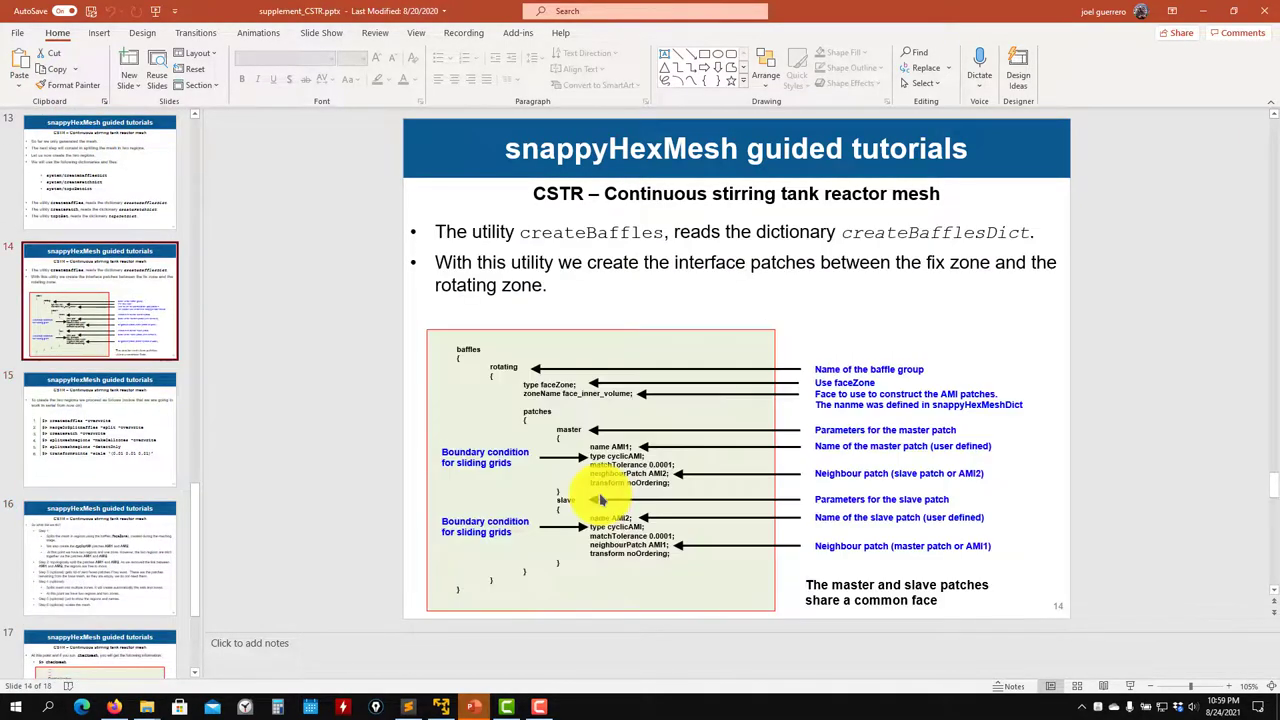
{"action": "key", "text": "Home"}
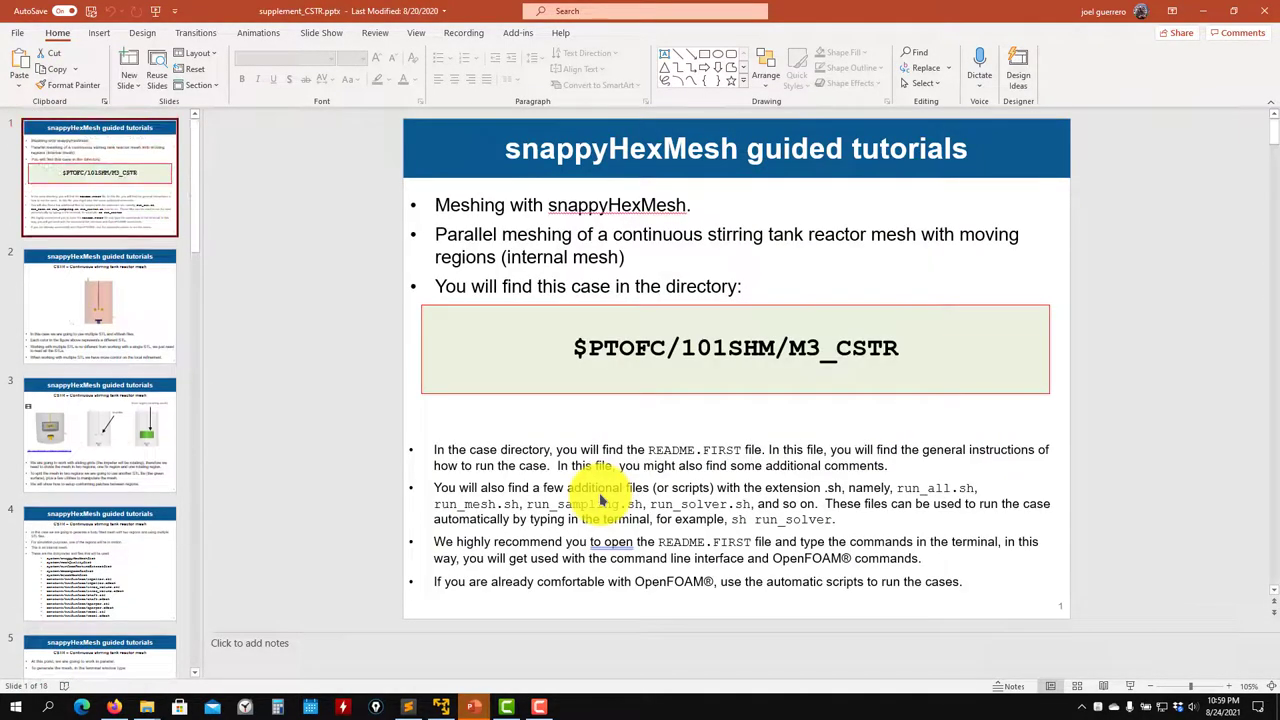
{"action": "key", "text": "alt+Tab"}
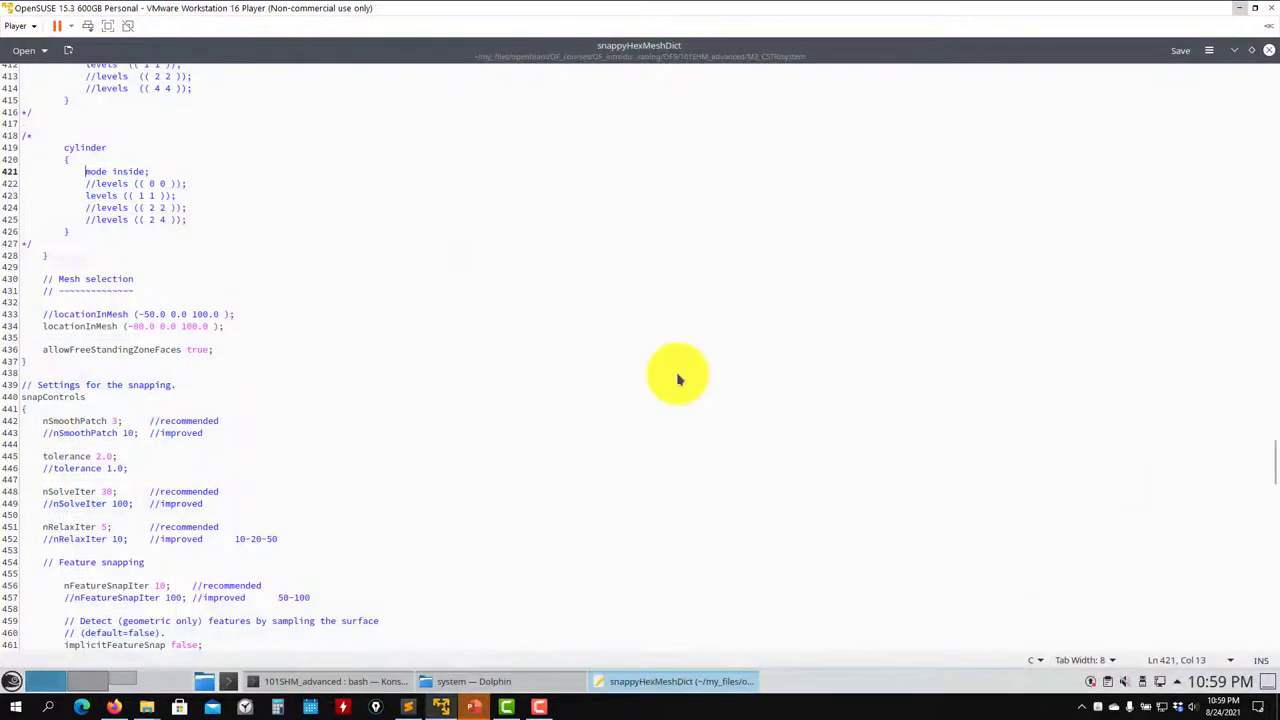
Save snappyHexMeshDict in Kate
{"action": "scroll", "coordinate": [420, 426], "scroll_direction": "up", "scroll_amount": 20}
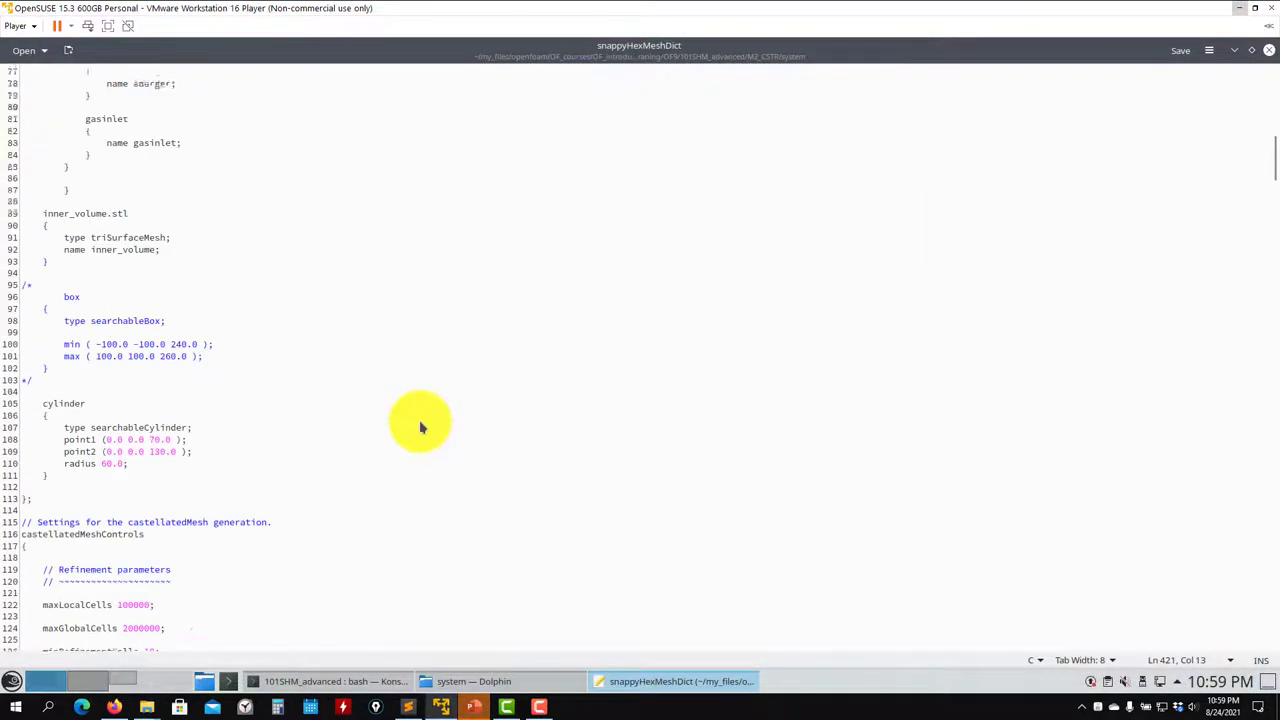
{"action": "scroll", "coordinate": [83, 428], "scroll_direction": "down", "scroll_amount": 7}
{"action": "scroll", "coordinate": [80, 300], "scroll_direction": "up", "scroll_amount": 2}
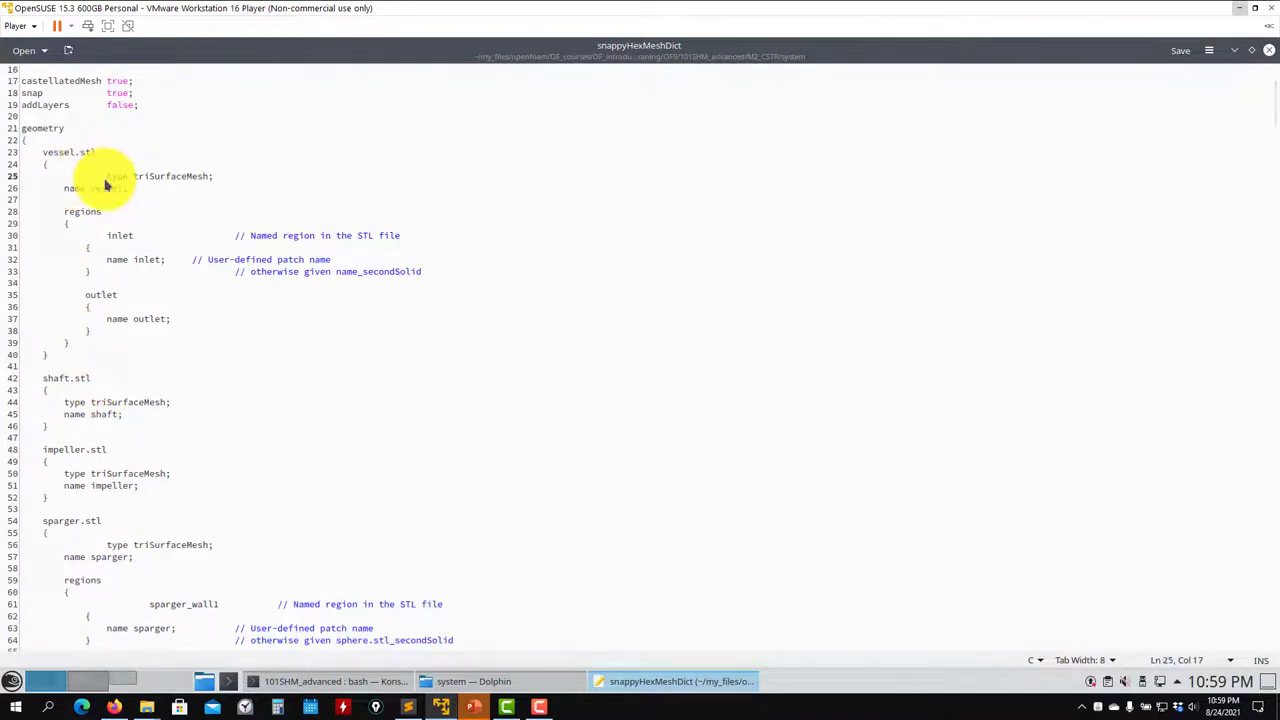
{"action": "key", "text": "ctrl+s"}
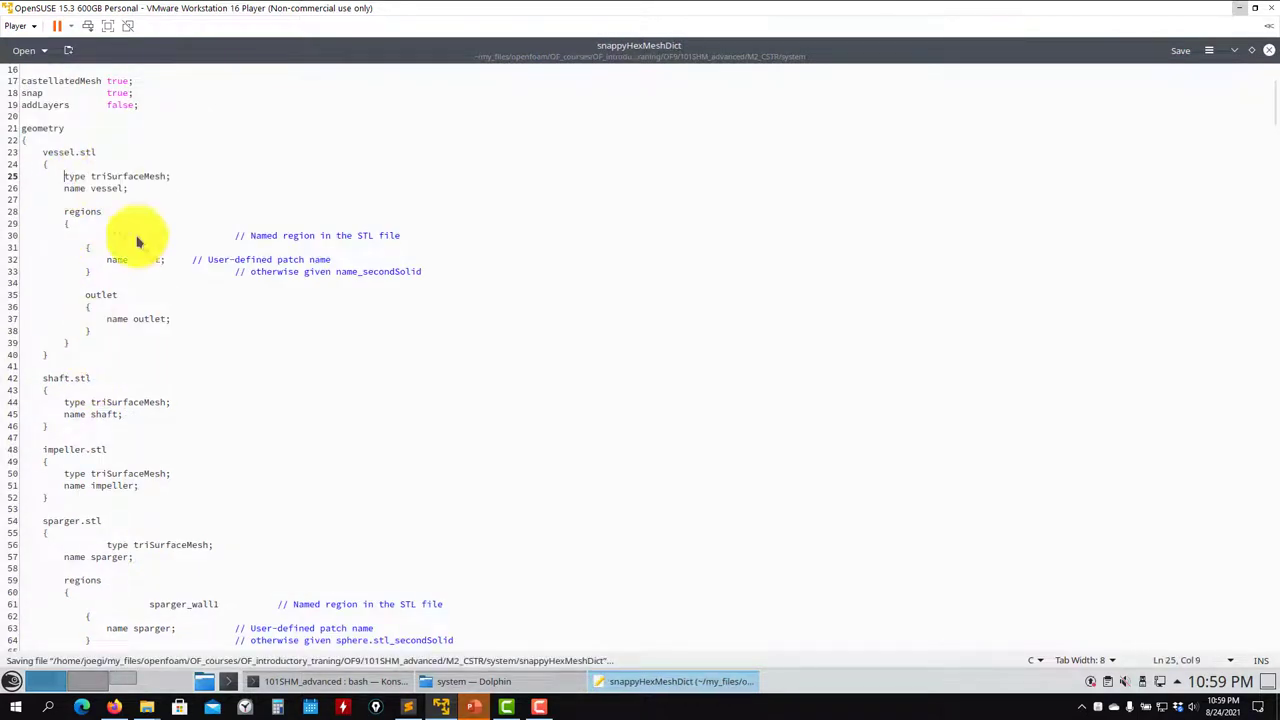
Read through the snapping, layer, debug and write settings, then close the file
{"action": "scroll", "coordinate": [100, 430], "scroll_direction": "down", "scroll_amount": 2}
{"action": "scroll", "coordinate": [124, 358], "scroll_direction": "down", "scroll_amount": 20}
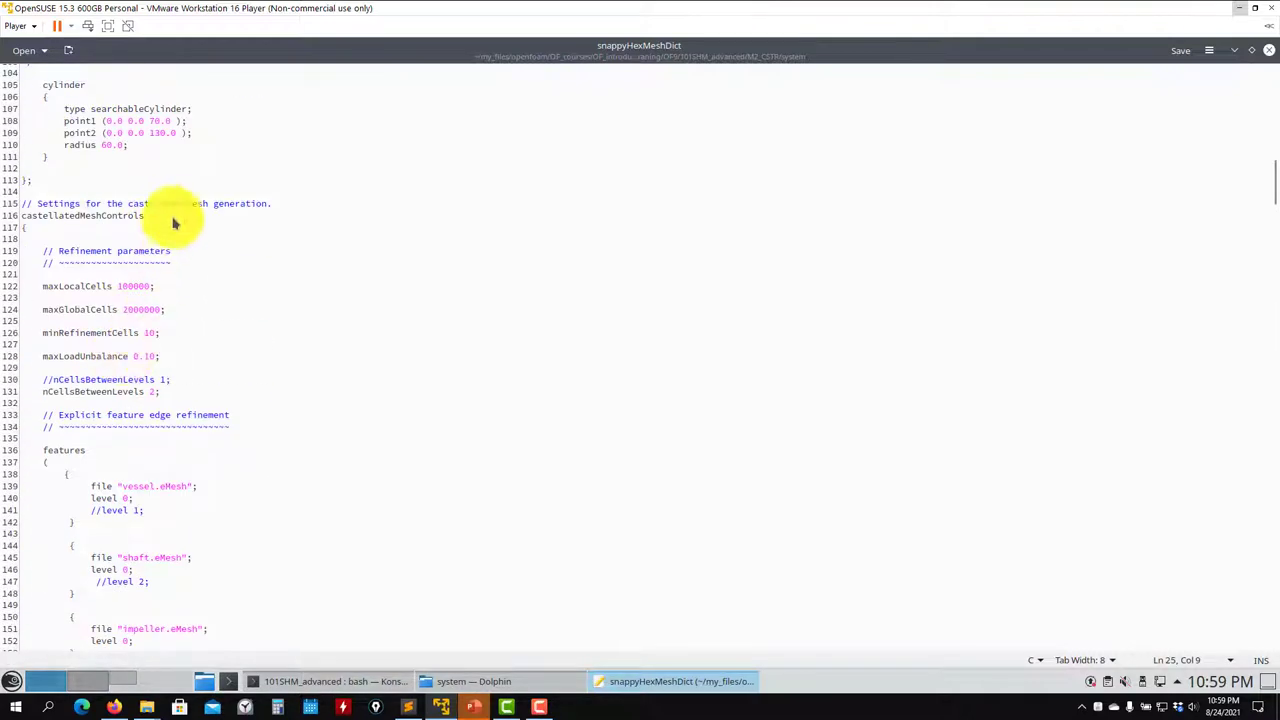
{"action": "scroll", "coordinate": [171, 222], "scroll_direction": "up", "scroll_amount": 5}
{"action": "scroll", "coordinate": [110, 350], "scroll_direction": "down", "scroll_amount": 8}
{"action": "scroll", "coordinate": [105, 380], "scroll_direction": "down", "scroll_amount": 7}
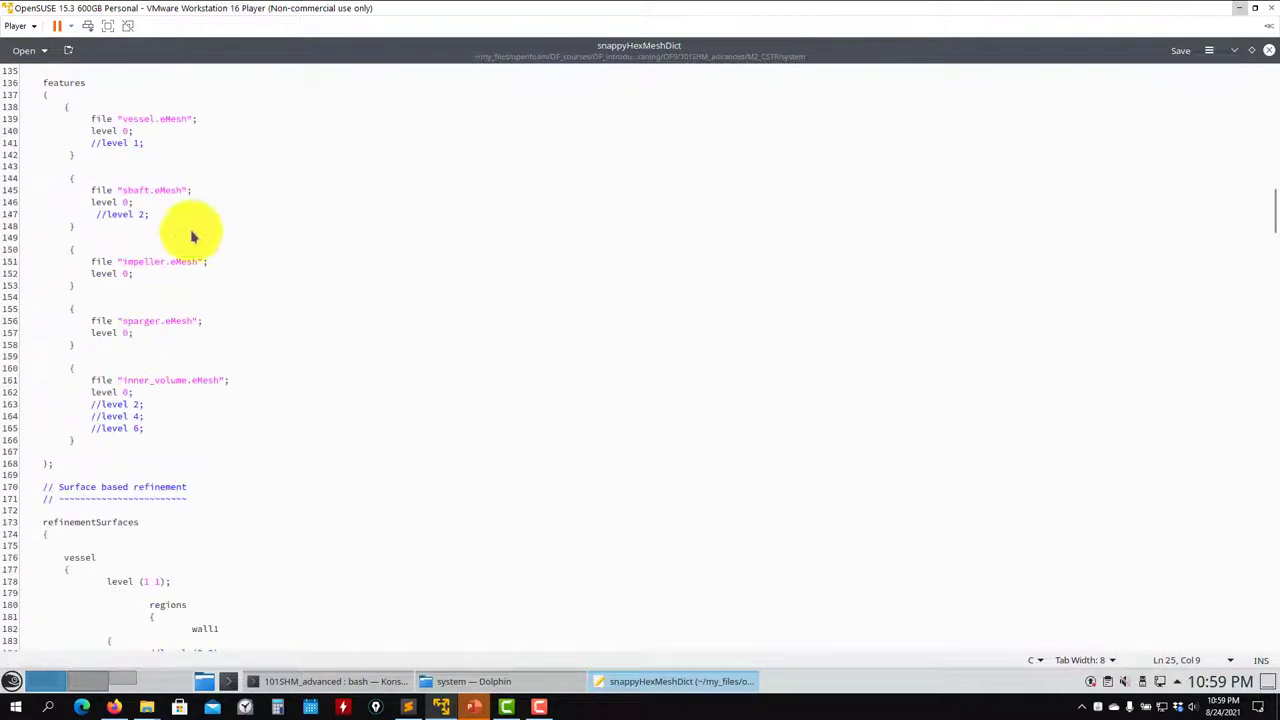
{"action": "scroll", "coordinate": [211, 443], "scroll_direction": "down", "scroll_amount": 20}
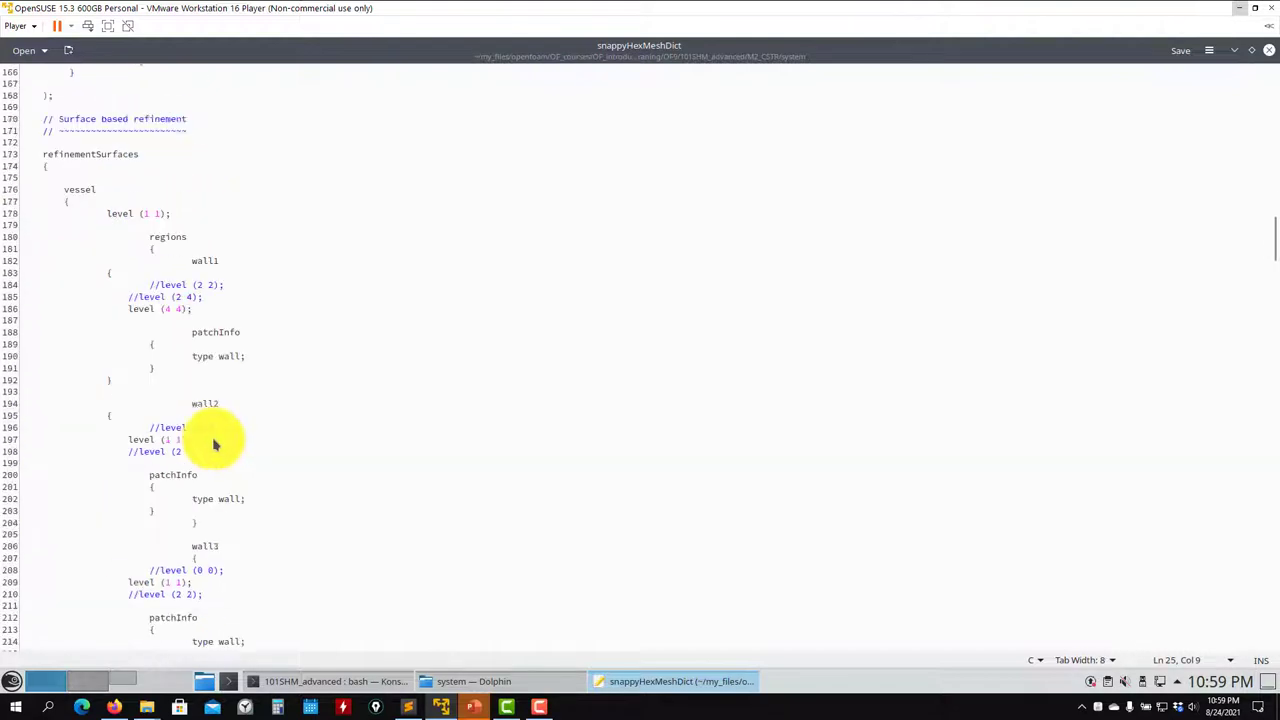
{"action": "scroll", "coordinate": [158, 383], "scroll_direction": "down", "scroll_amount": 20}
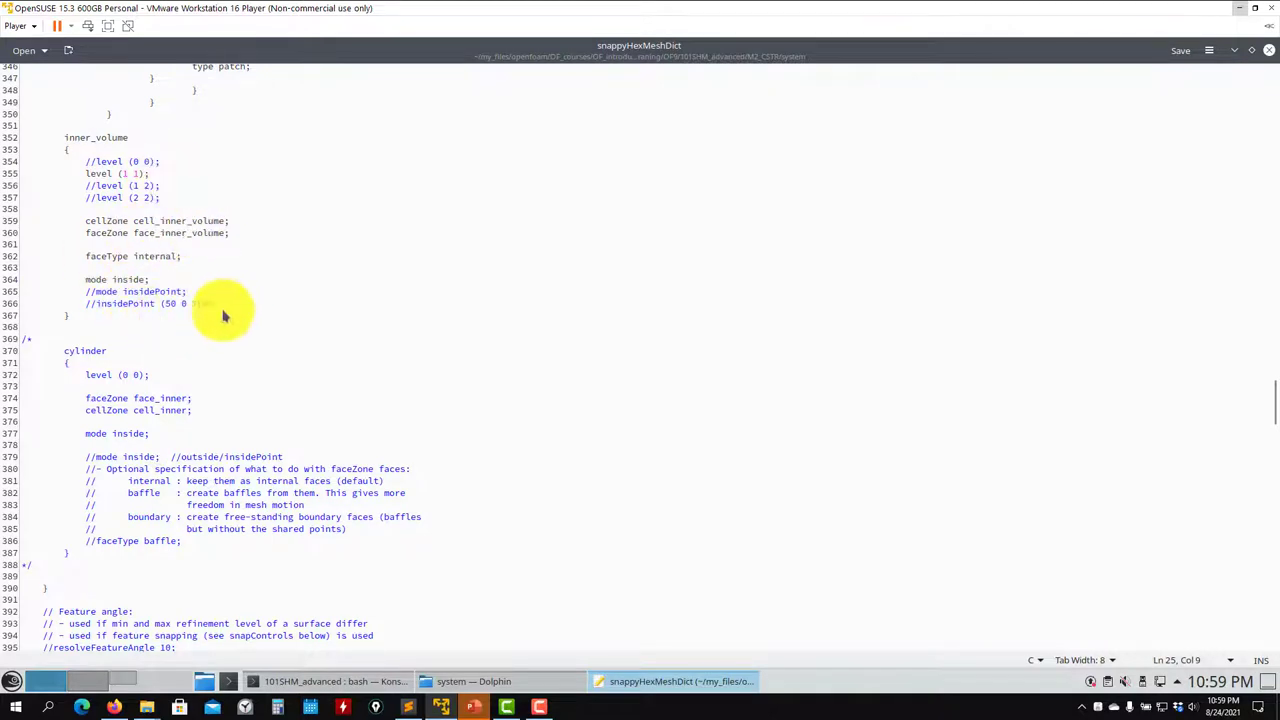
{"action": "scroll", "coordinate": [218, 338], "scroll_direction": "down", "scroll_amount": 10}
{"action": "scroll", "coordinate": [218, 338], "scroll_direction": "down", "scroll_amount": 18}
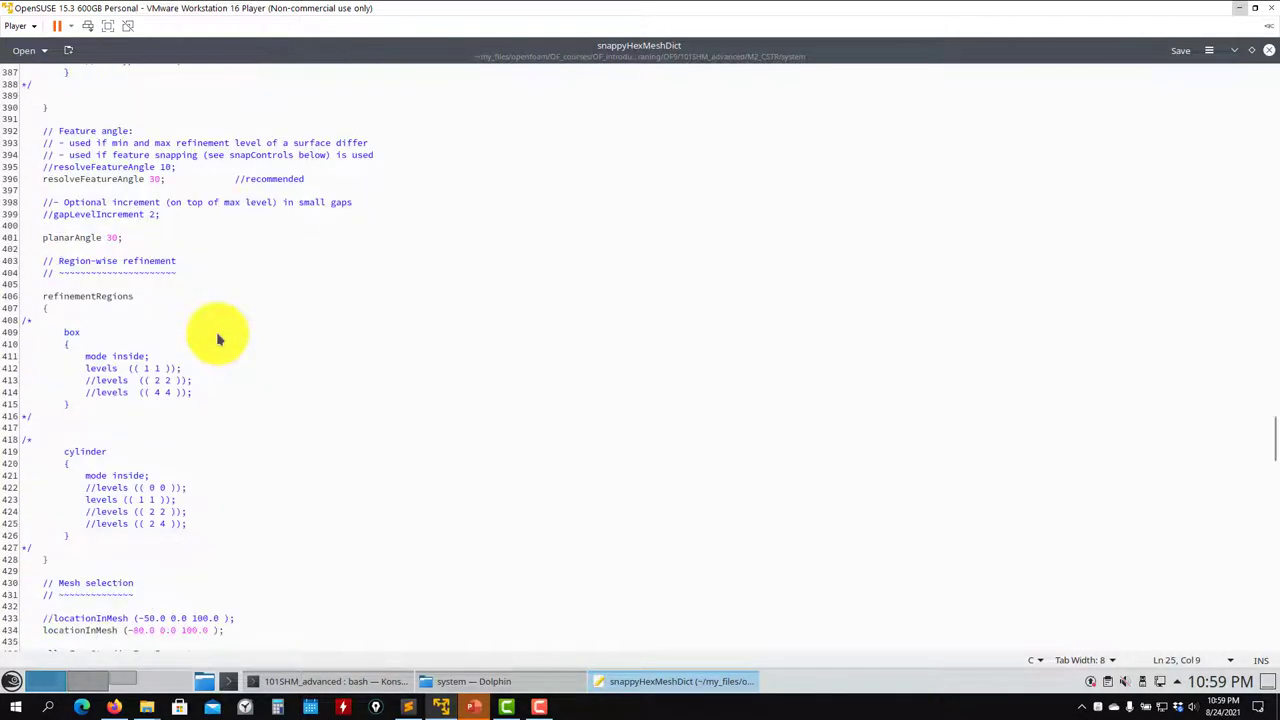
{"action": "scroll", "coordinate": [217, 299], "scroll_direction": "down", "scroll_amount": 10}
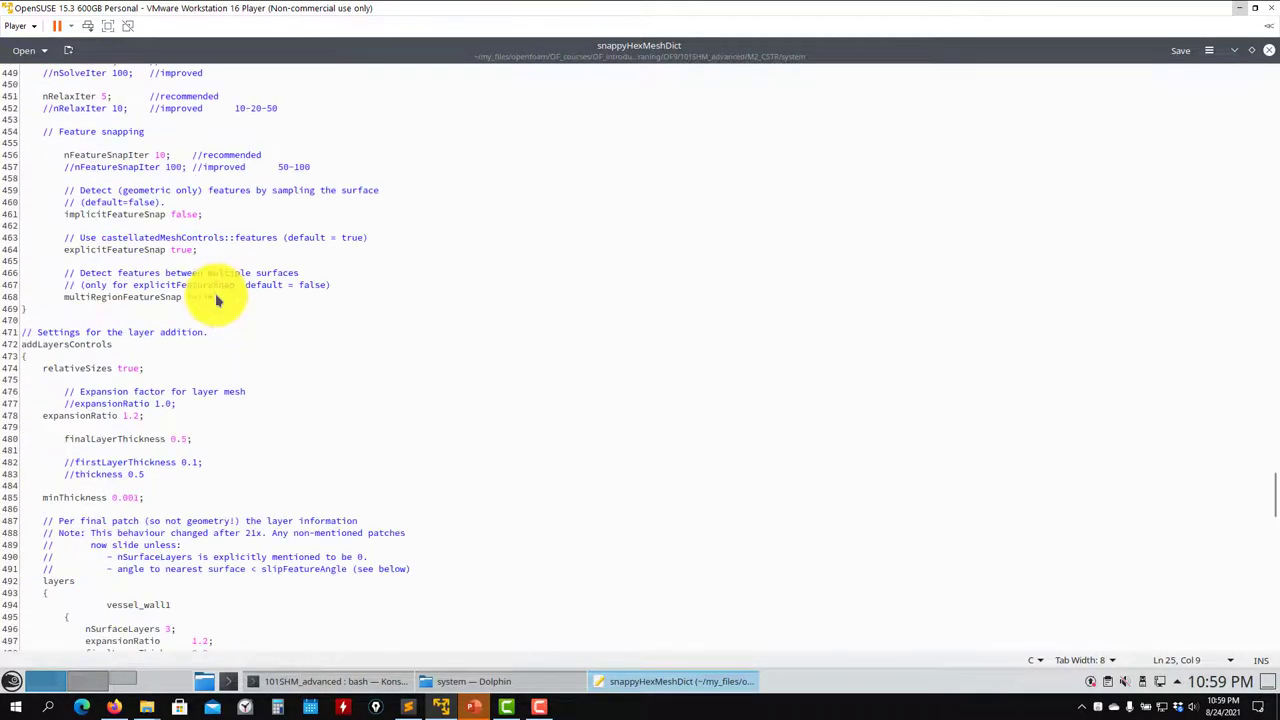
{"action": "scroll", "coordinate": [217, 299], "scroll_direction": "up", "scroll_amount": 10}
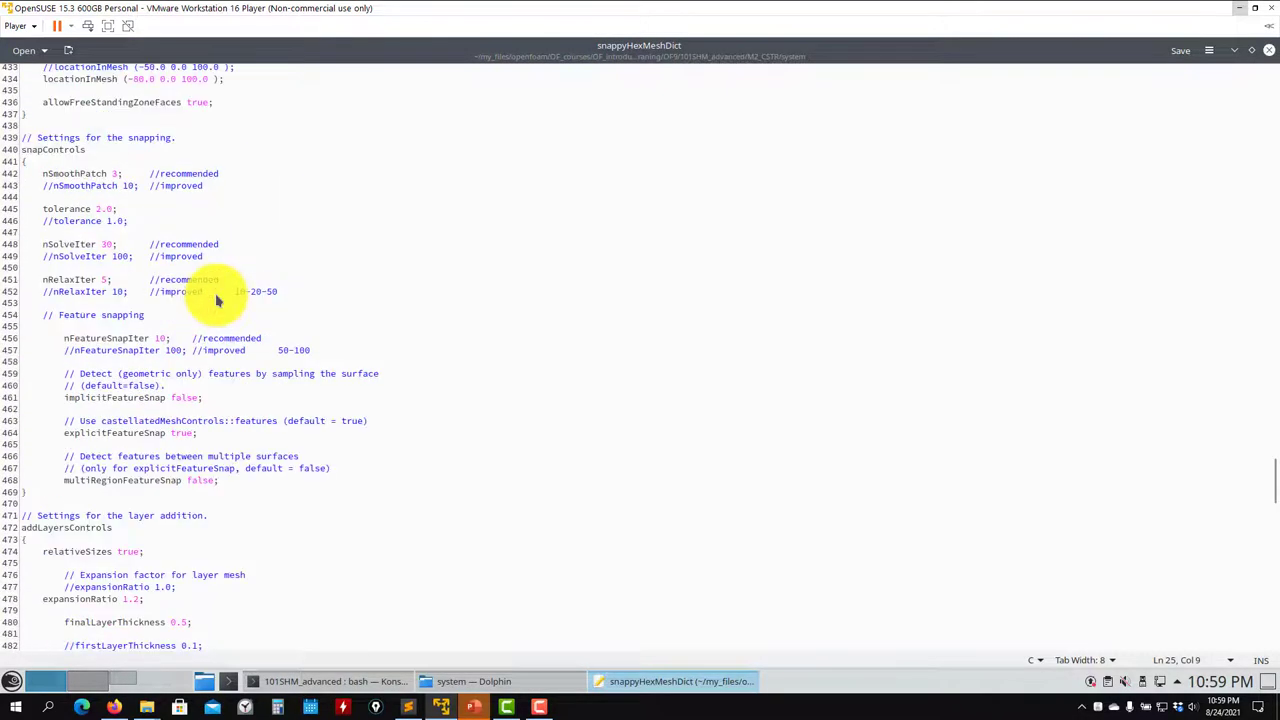
{"action": "scroll", "coordinate": [155, 292], "scroll_direction": "down", "scroll_amount": 19}
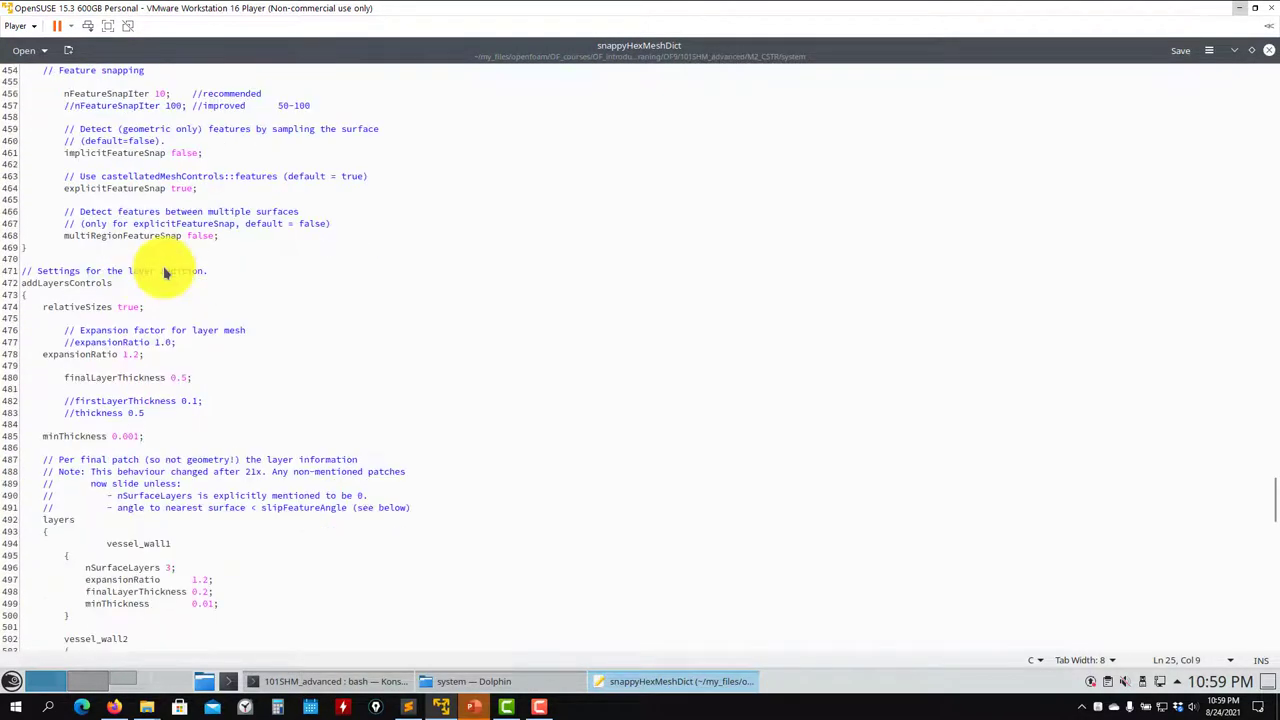
{"action": "scroll", "coordinate": [147, 350], "scroll_direction": "down", "scroll_amount": 20}
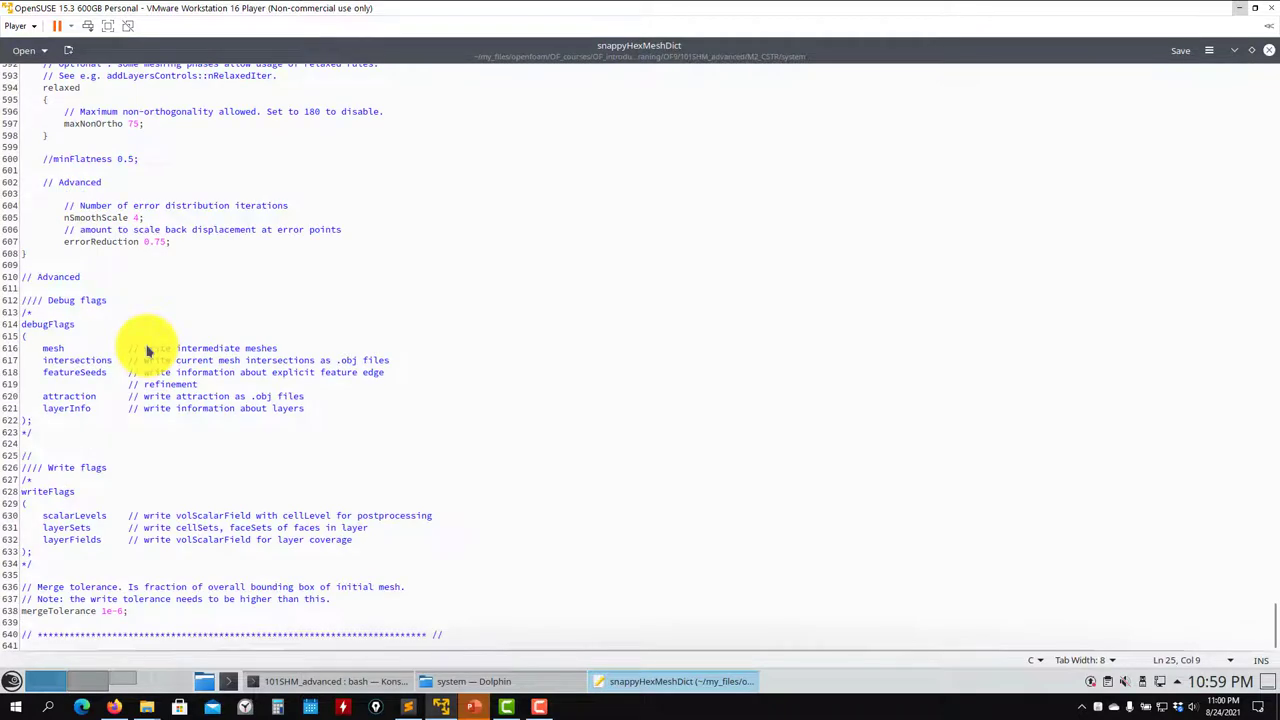
{"action": "scroll", "coordinate": [147, 350], "scroll_direction": "up", "scroll_amount": 20}
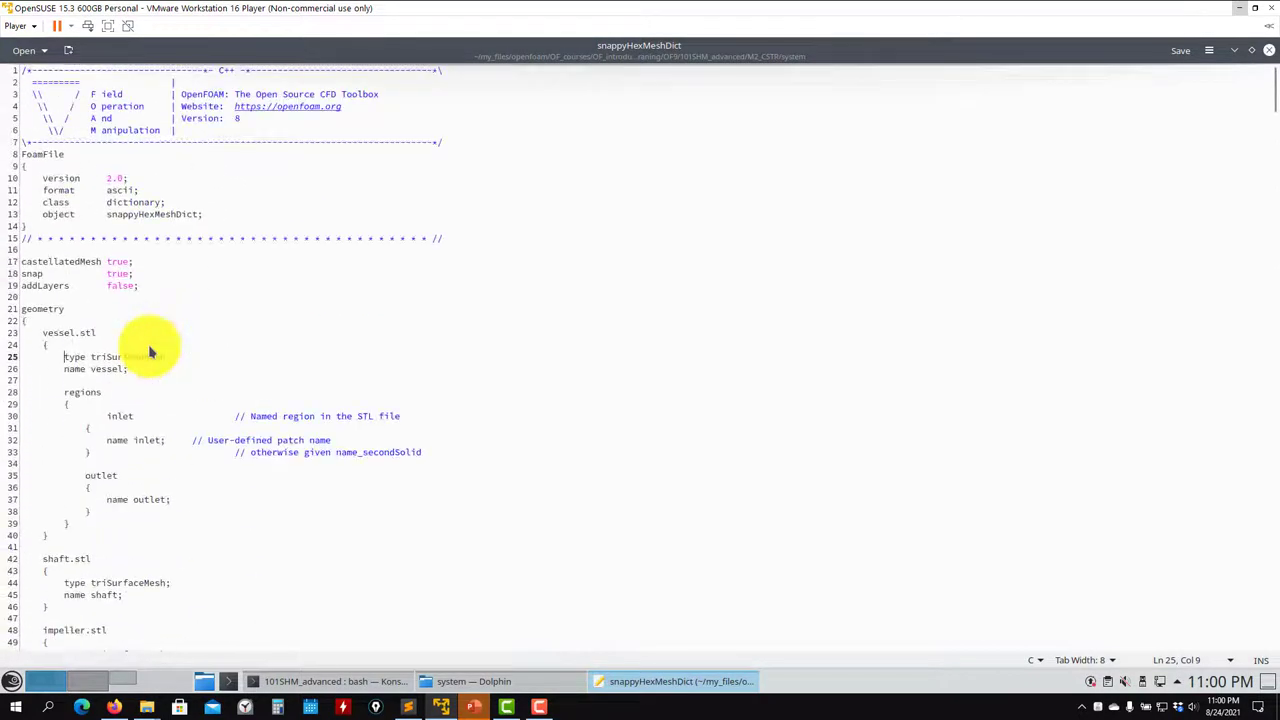
{"action": "scroll", "coordinate": [100, 334], "scroll_direction": "down", "scroll_amount": 1}
{"action": "scroll", "coordinate": [194, 306], "scroll_direction": "up", "scroll_amount": 1}
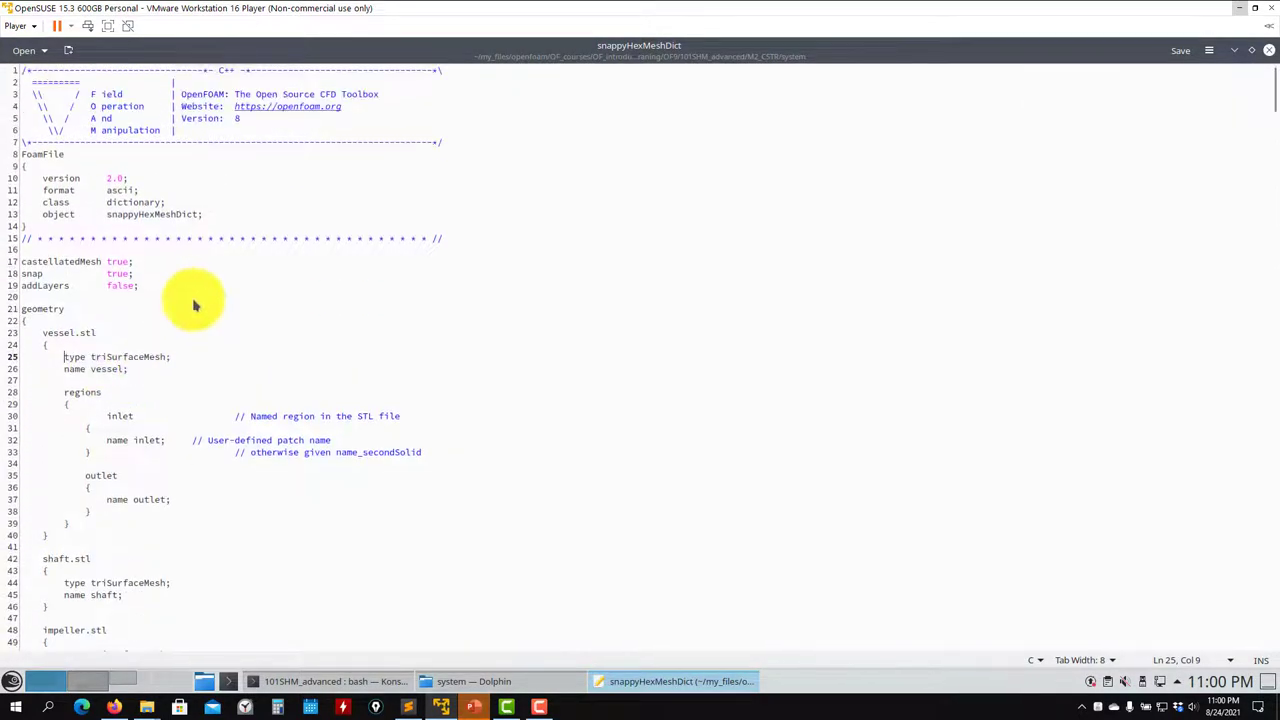
{"action": "left_click", "coordinate": [1273, 55]}
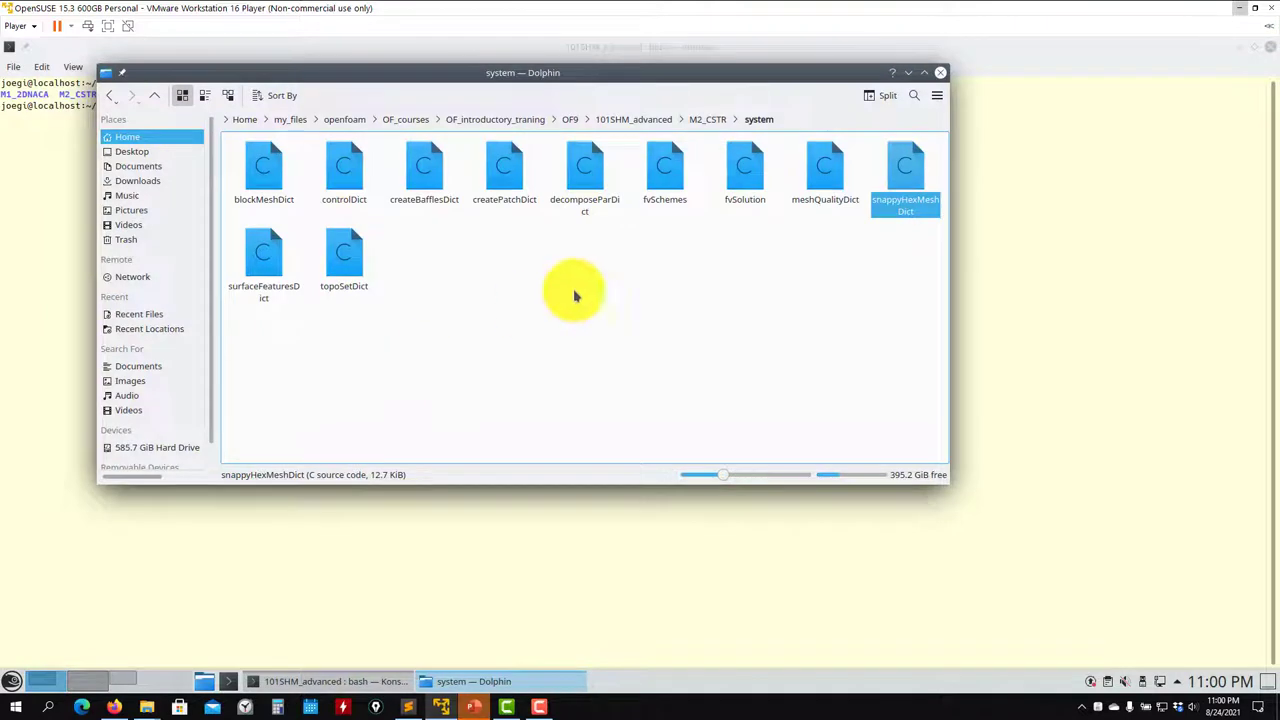
Look inside the M2_CSTR case folder and its geo folder
{"action": "left_click", "coordinate": [720, 120]}
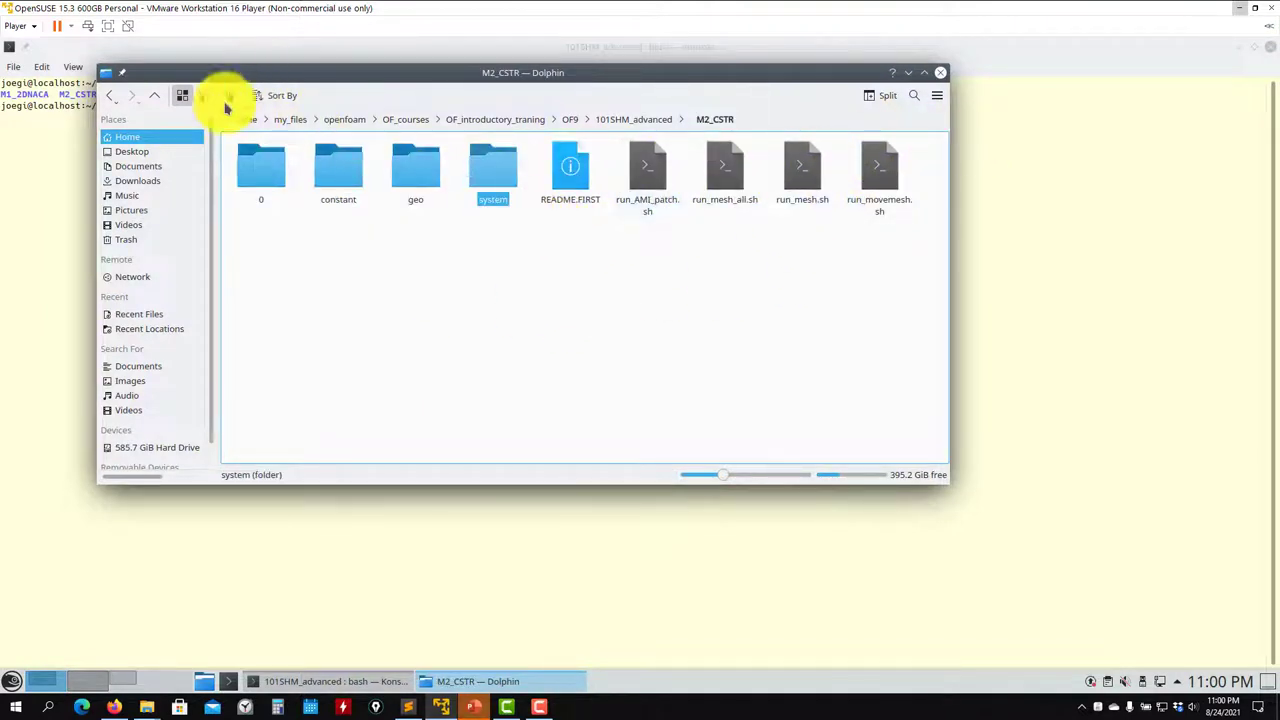
{"action": "left_click", "coordinate": [156, 97]}
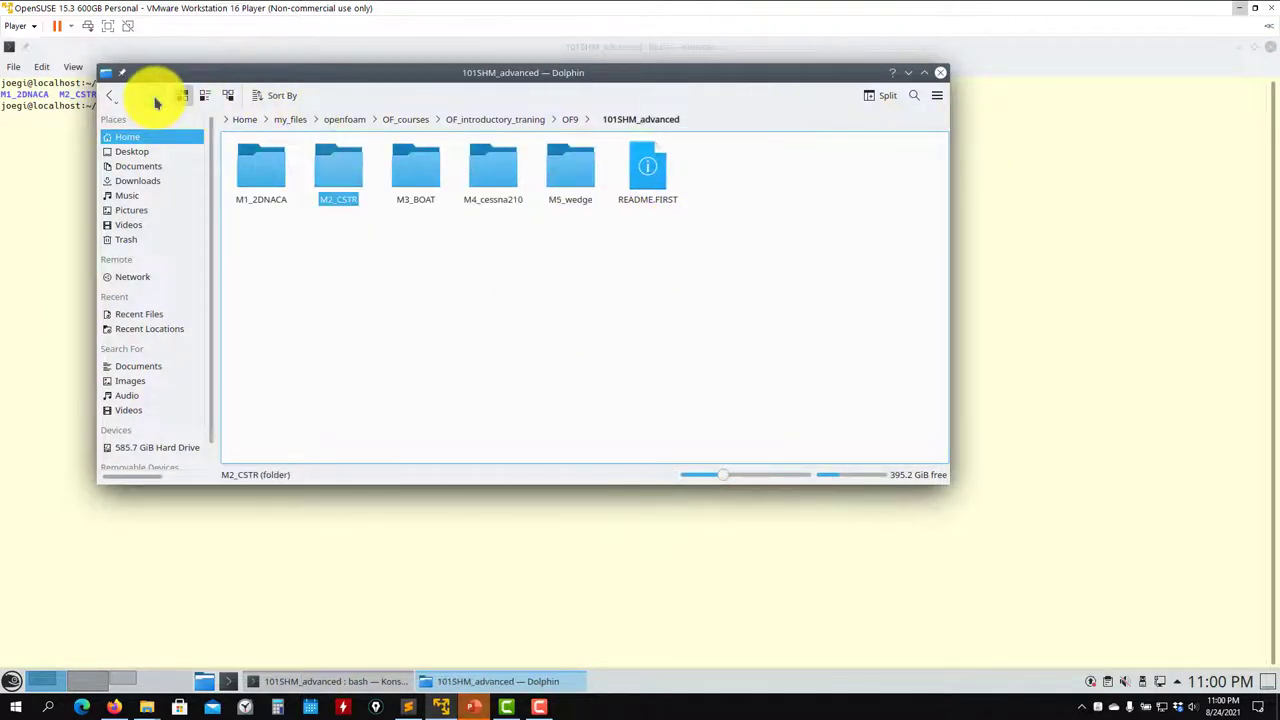
{"action": "left_click", "coordinate": [345, 180]}
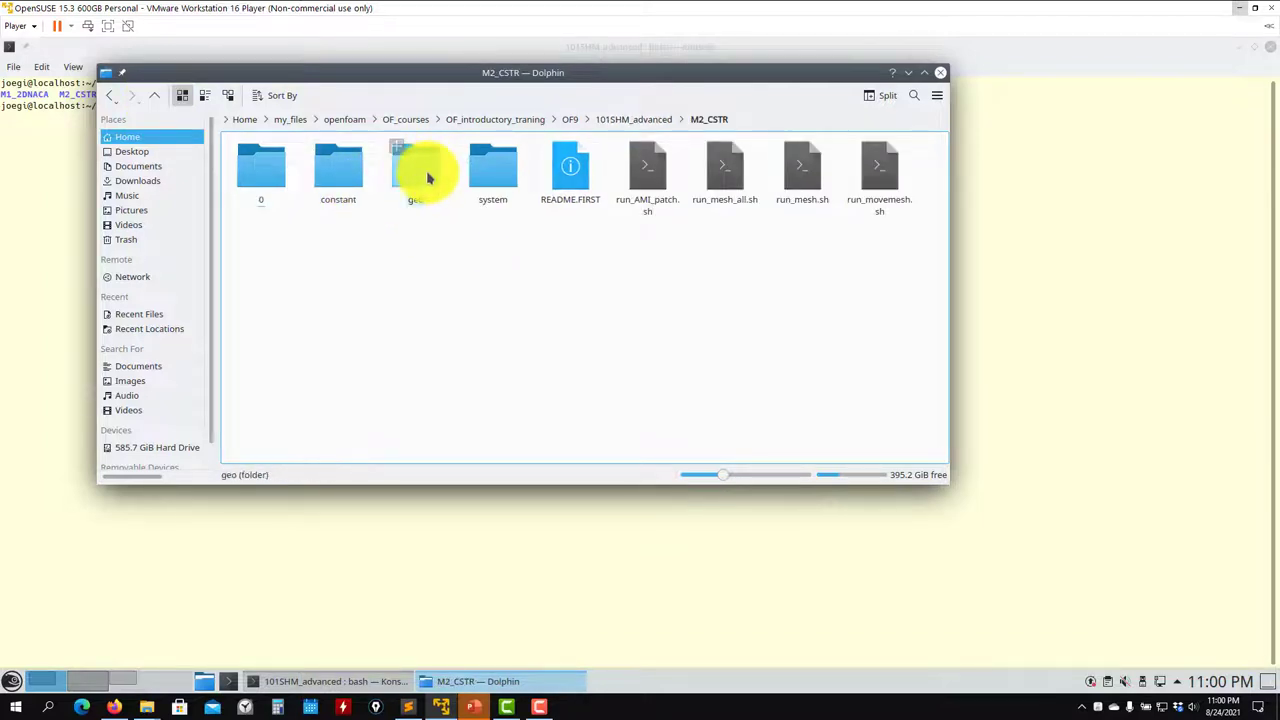
{"action": "left_click", "coordinate": [427, 177]}
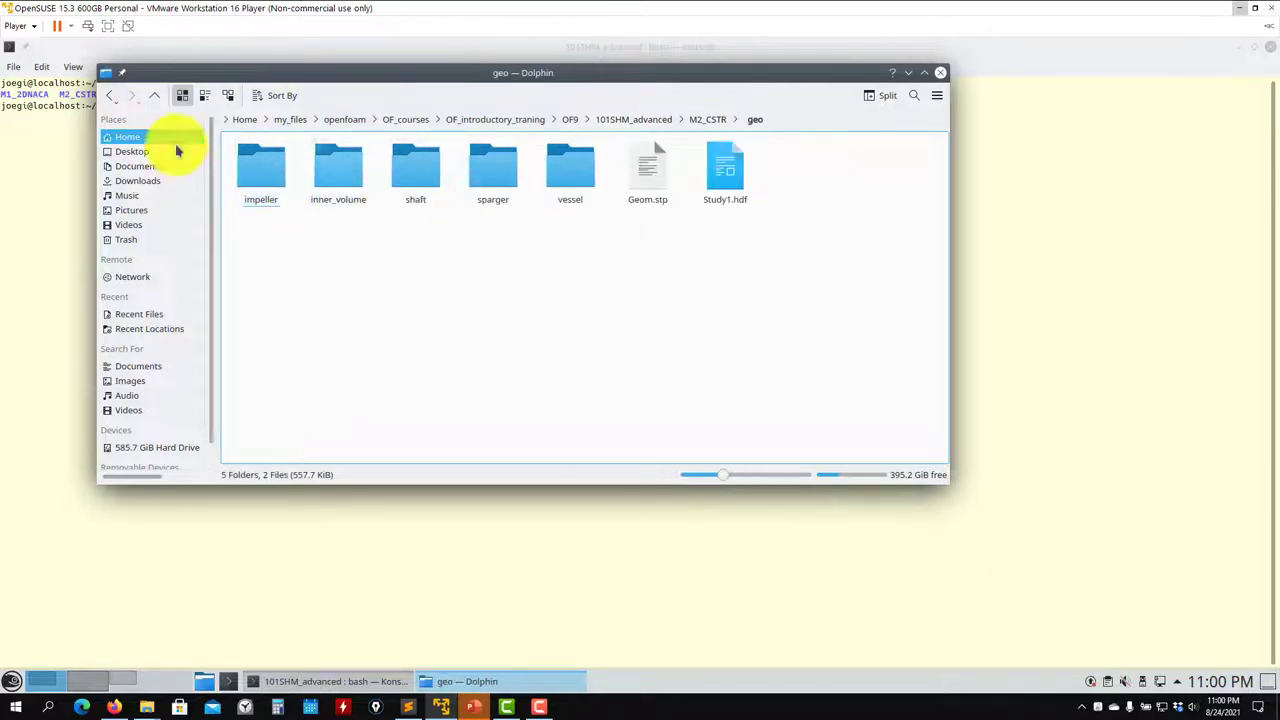
Go back up to 101SHM_advanced, open M1_2DNACA, and return to the tutorial slides
{"action": "left_click", "coordinate": [154, 97]}
{"action": "left_click", "coordinate": [154, 97]}
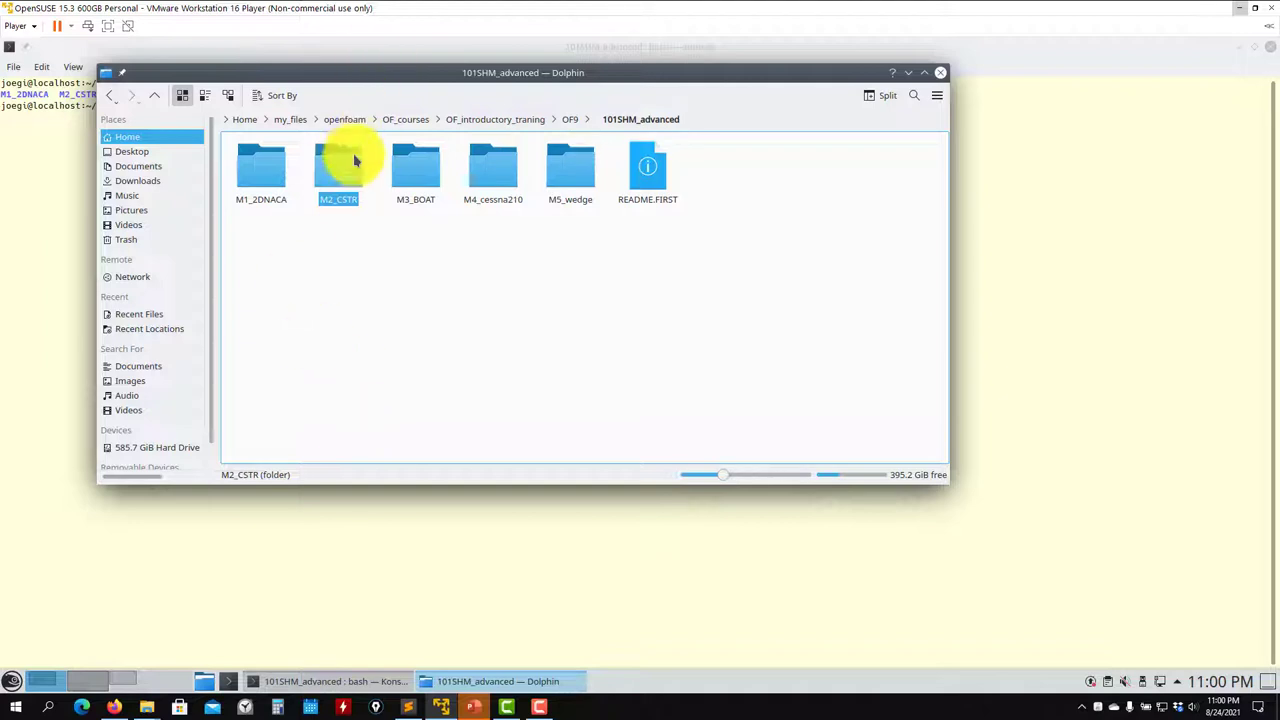
{"action": "left_click", "coordinate": [270, 183]}
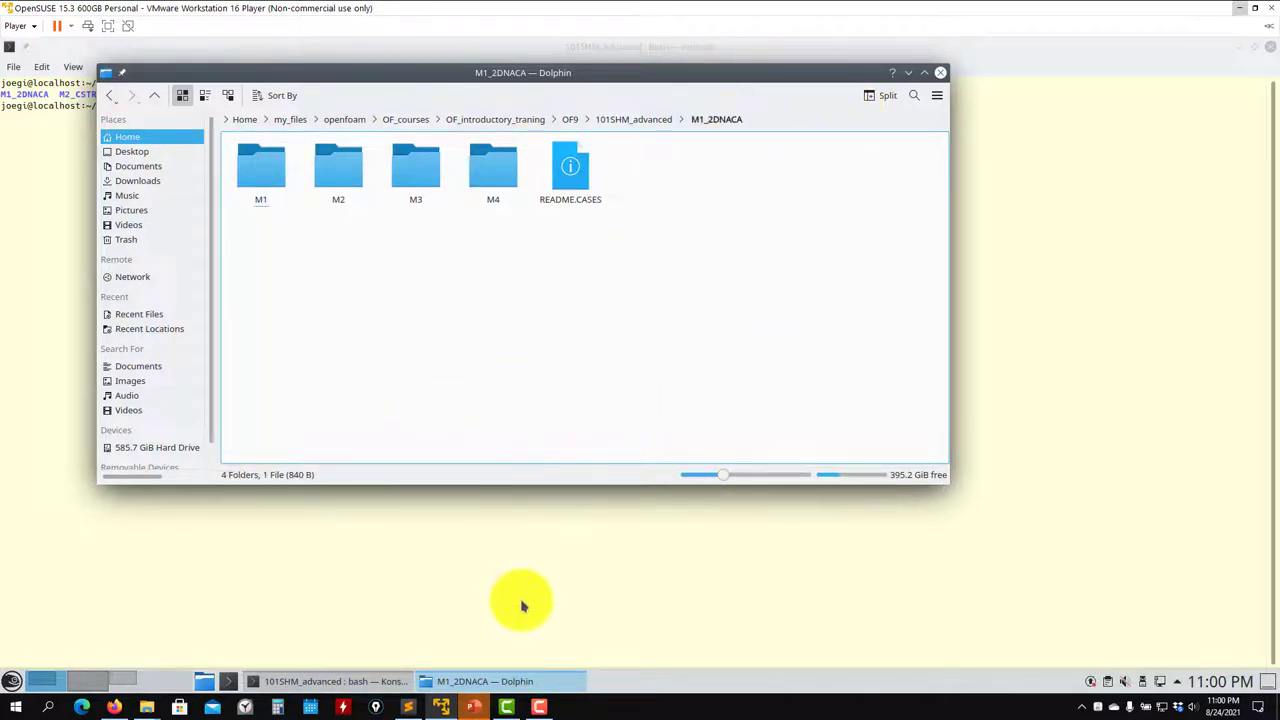
{"action": "left_click", "coordinate": [476, 708]}
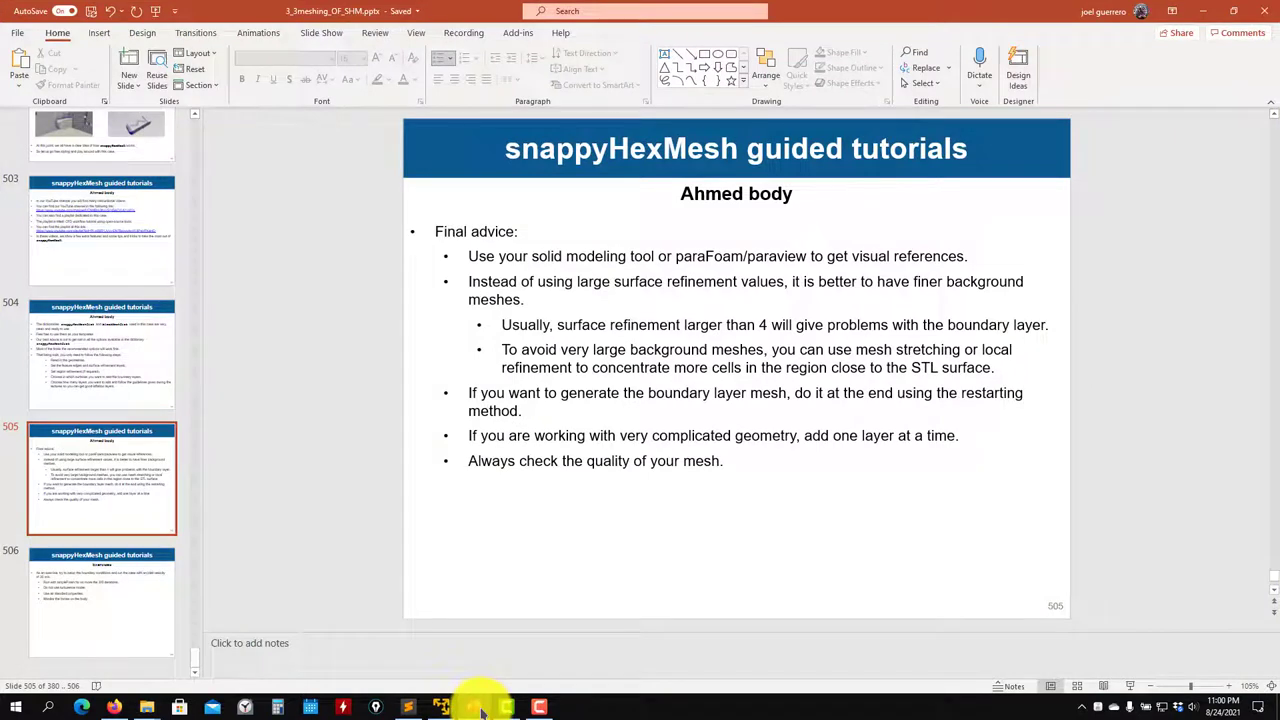
Highlight slide 505's advice on avoiding large background meshes via mesh stretching or local refinement, then minimize PowerPoint
{"action": "left_click", "coordinate": [505, 352]}
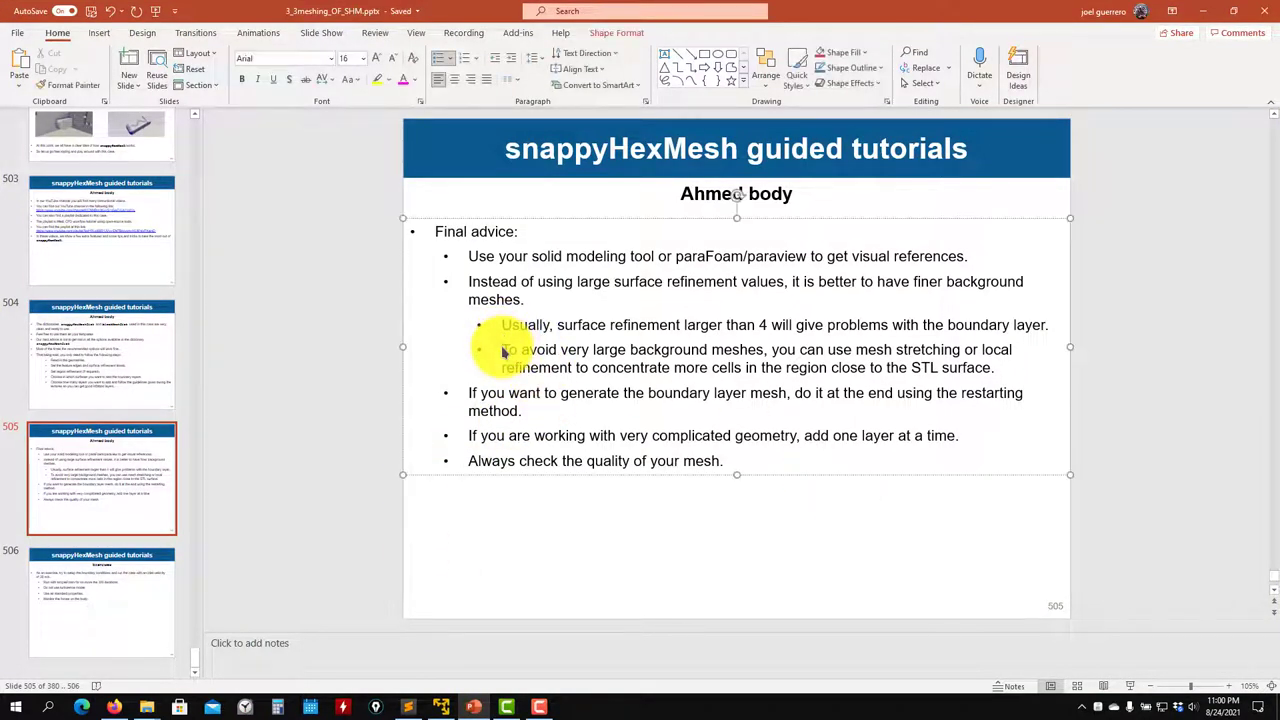
{"action": "left_click_drag", "start_coordinate": [503, 352], "coordinate": [752, 347]}
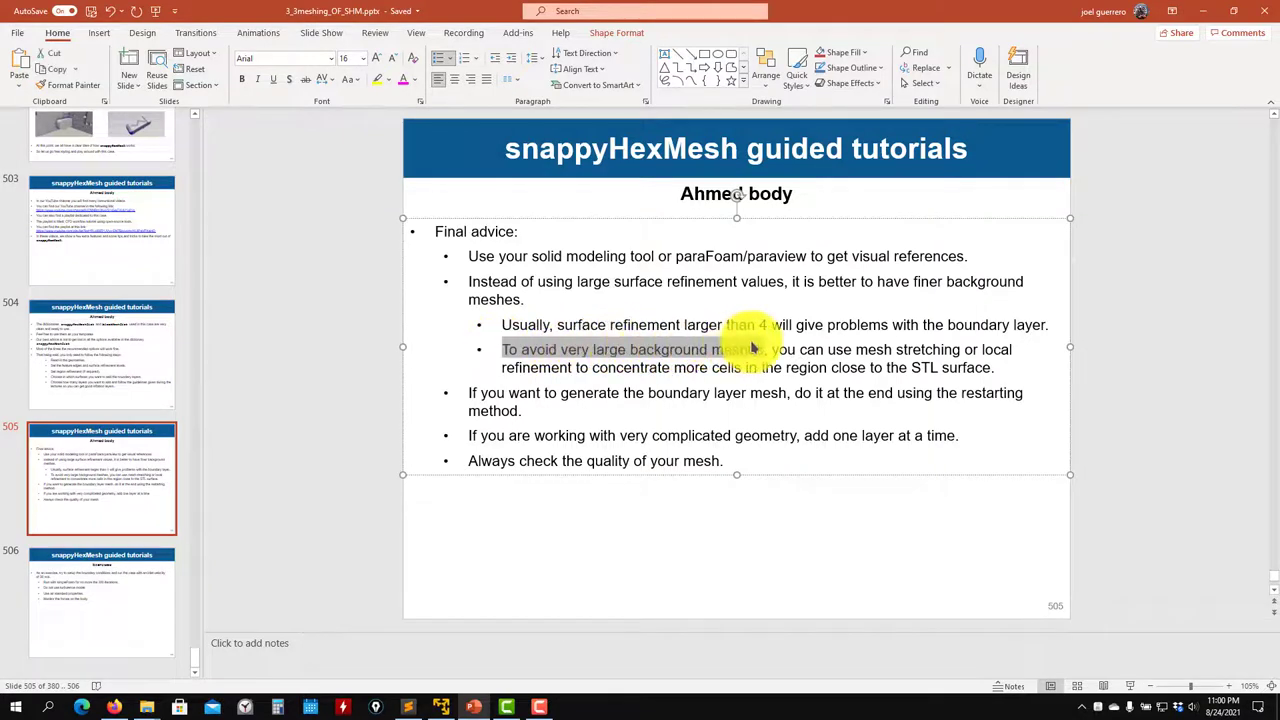
{"action": "left_click", "coordinate": [770, 351]}
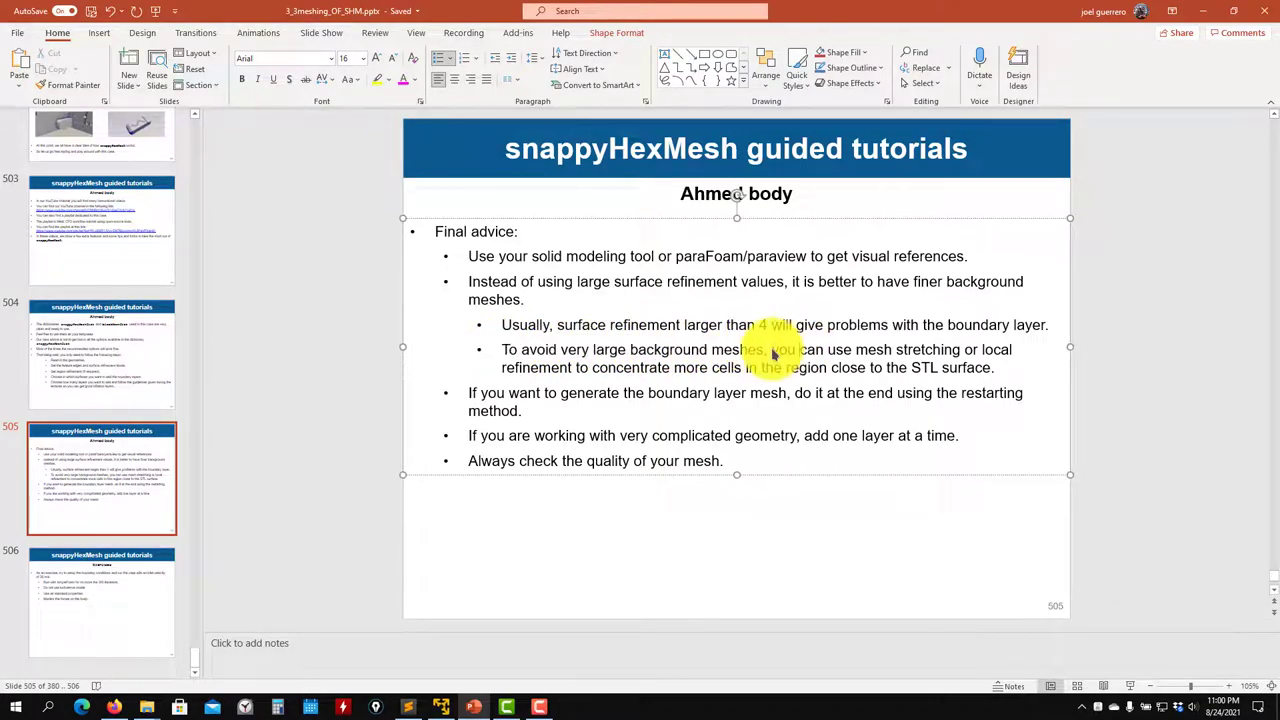
{"action": "left_click_drag", "start_coordinate": [773, 353], "coordinate": [937, 380]}
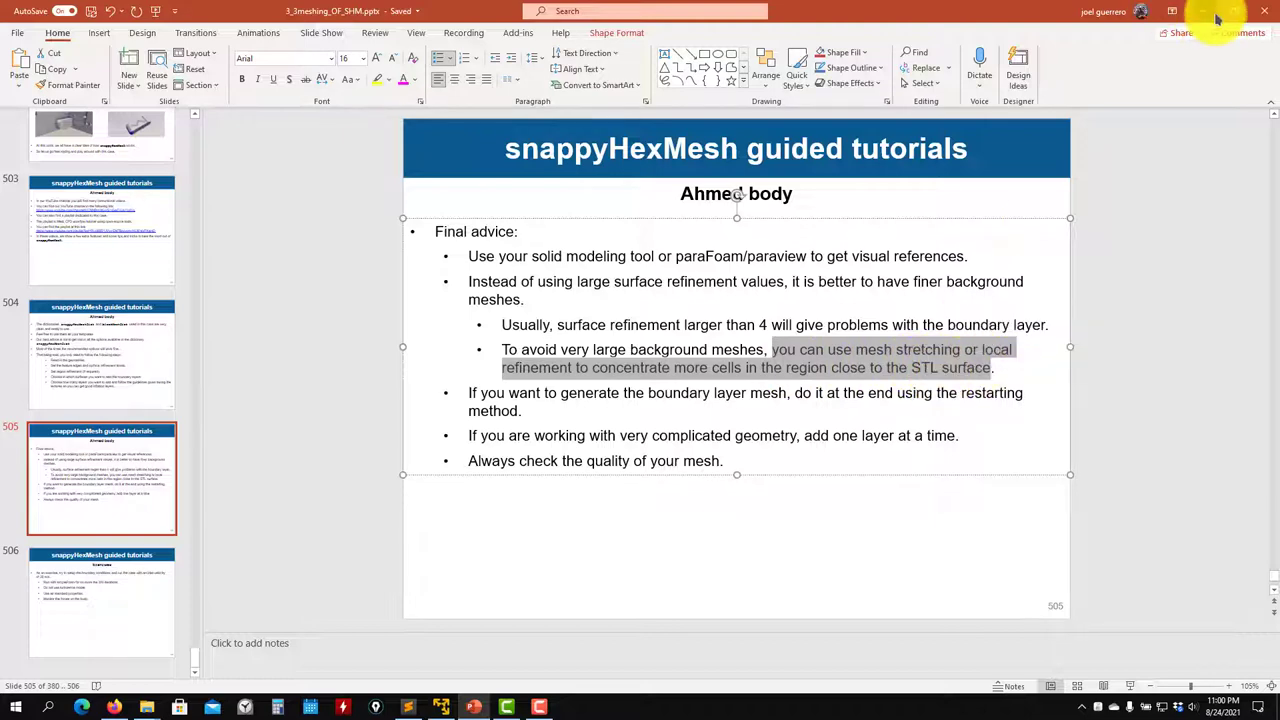
{"action": "left_click", "coordinate": [1206, 11]}
In Konsole, list the cases, move into M1_2DNACA/M1 and list its contents
{"action": "left_click", "coordinate": [608, 555]}
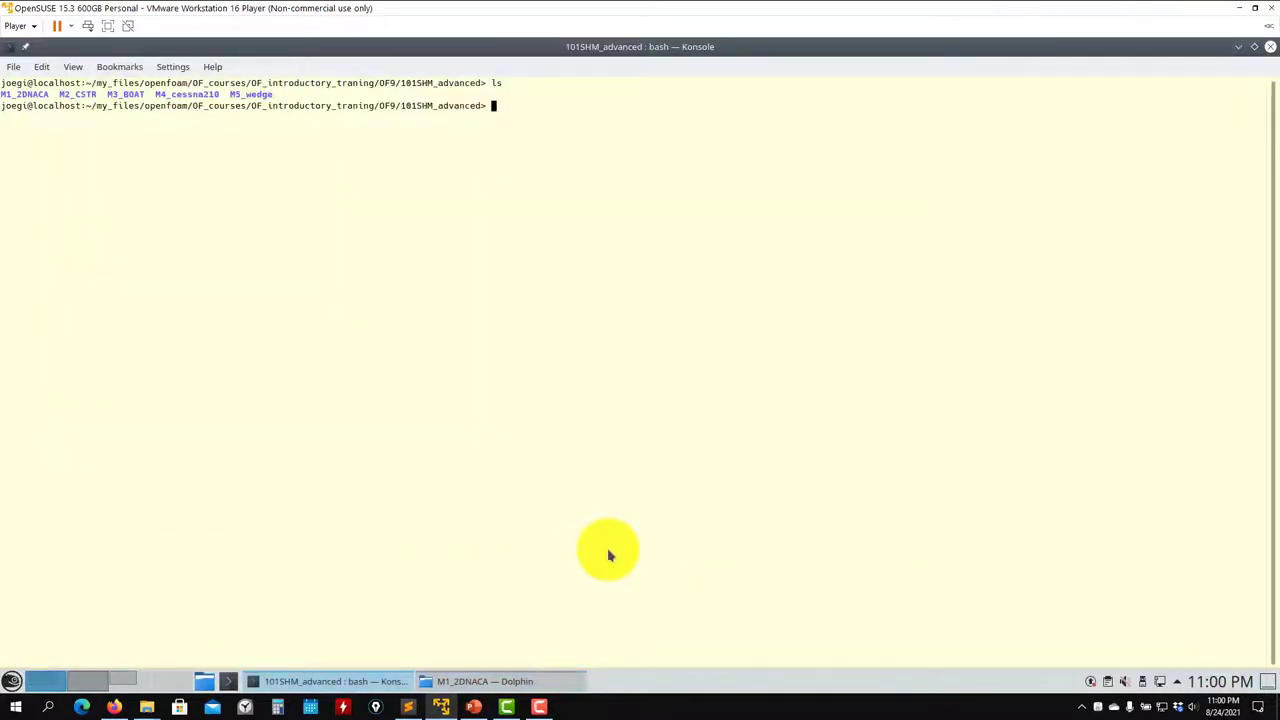
{"action": "type", "text": "l"}
{"action": "key", "text": "Return"}
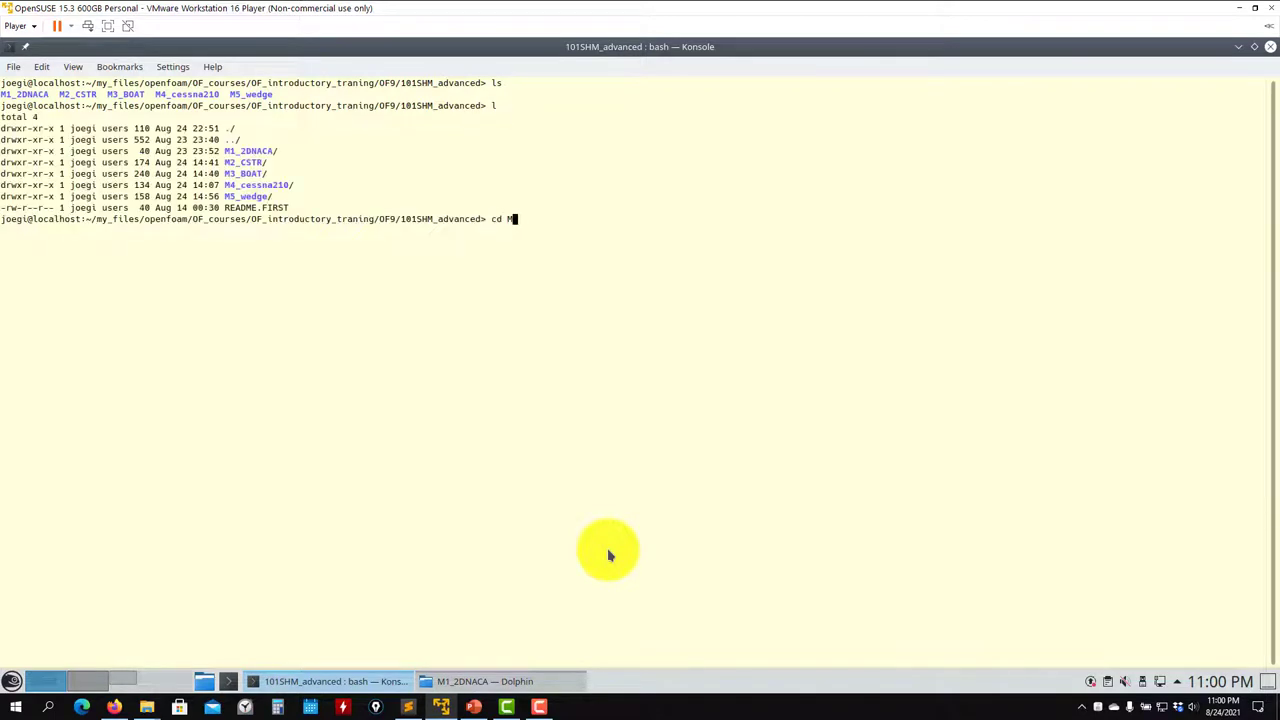
{"action": "key", "text": "Return"}
{"action": "type", "text": "ls"}
{"action": "key", "text": "Return"}
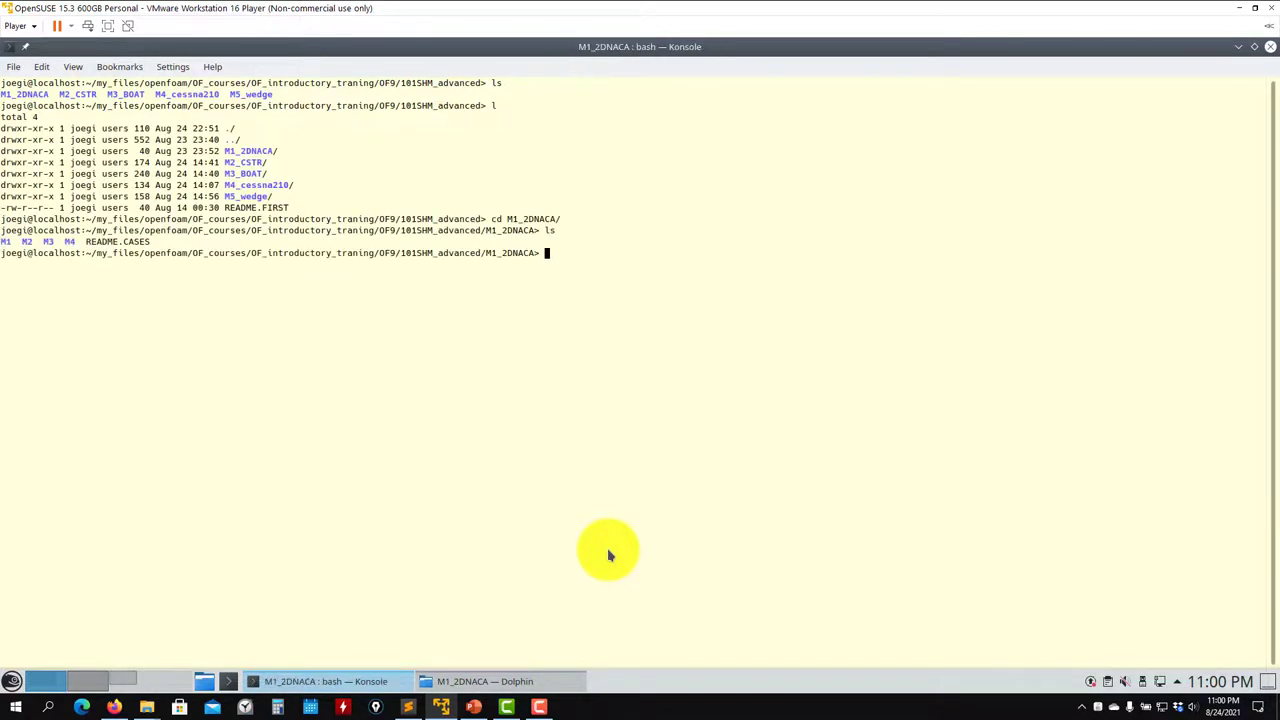
{"action": "type", "text": "cd M1"}
{"action": "key", "text": "Tab"}
{"action": "key", "text": "Return"}
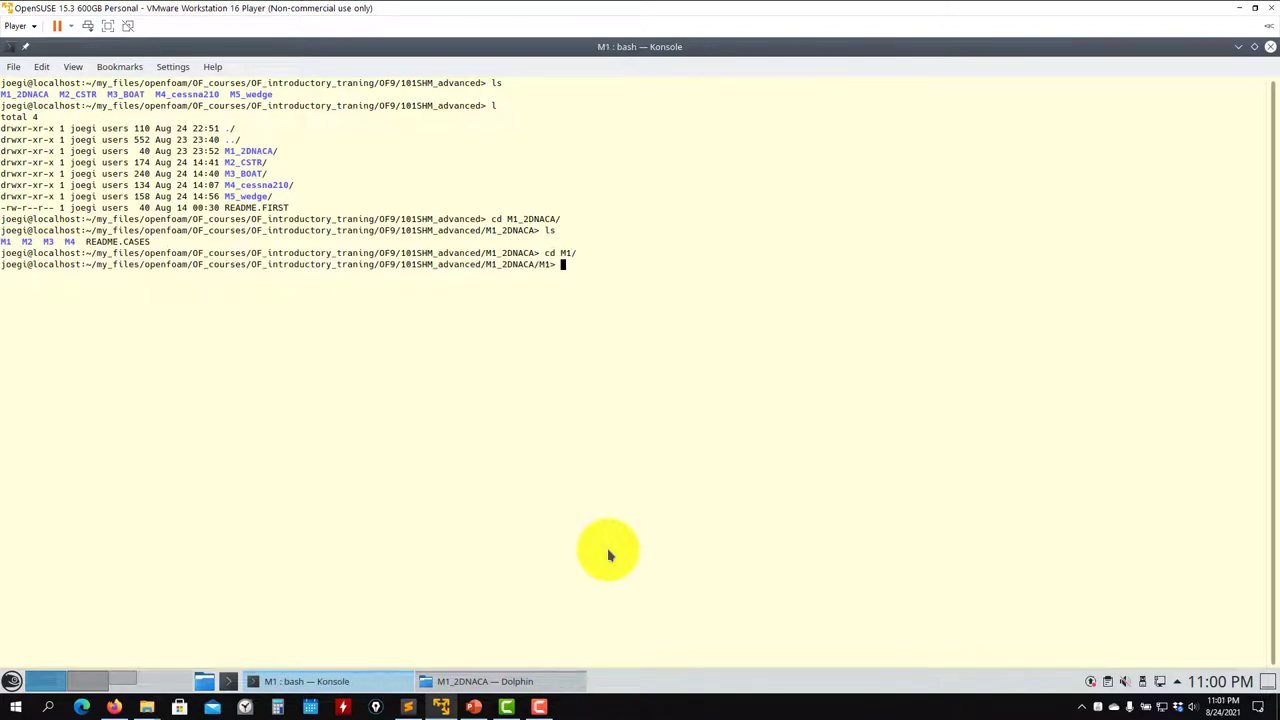
{"action": "type", "text": "ls"}
{"action": "key", "text": "Return"}
{"action": "key", "text": "Return"}
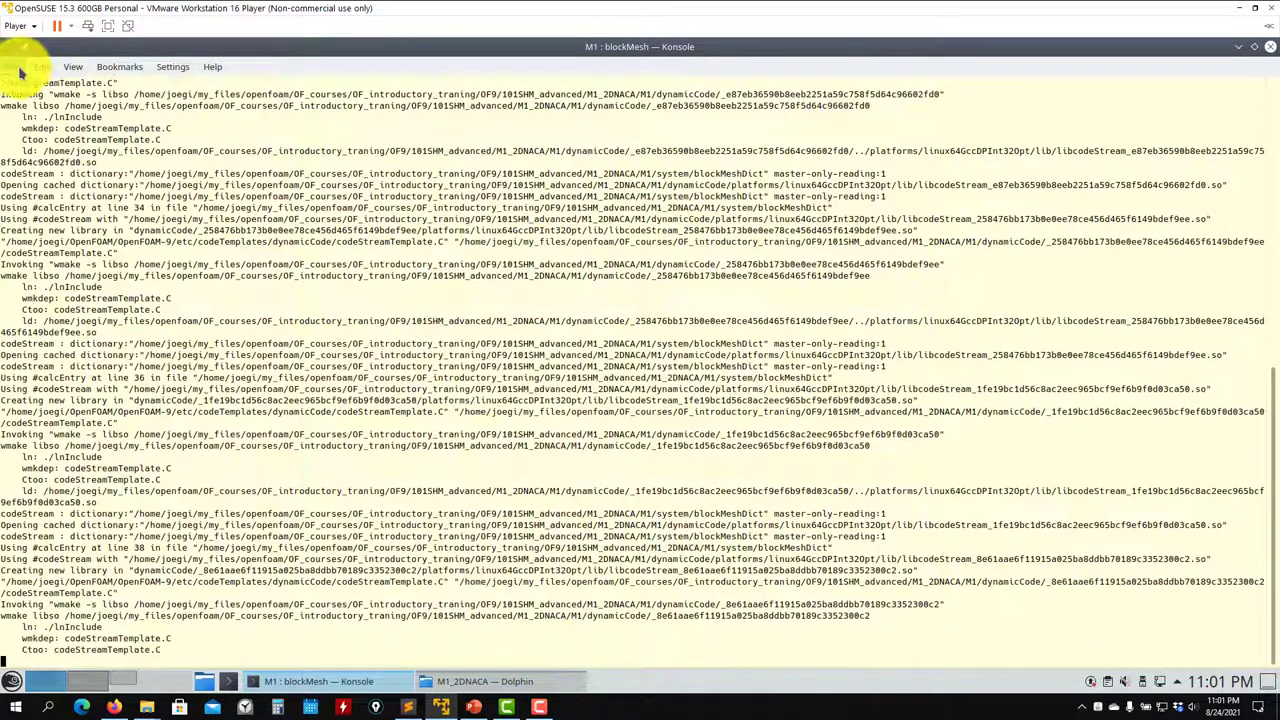
In a new terminal tab, move into the M2 case and list its contents
{"action": "left_click", "coordinate": [13, 66]}
{"action": "left_click", "coordinate": [43, 104]}
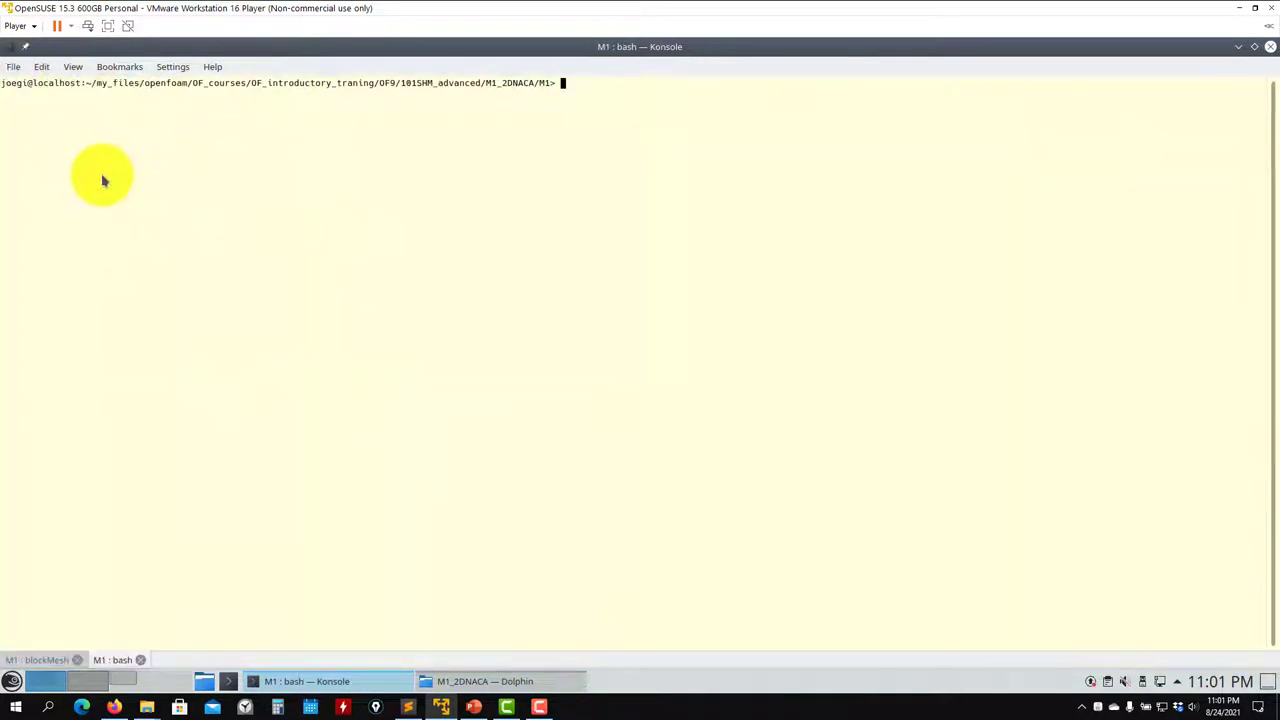
{"action": "type", "text": "cd .."}
{"action": "key", "text": "Return"}
{"action": "type", "text": "cd "}
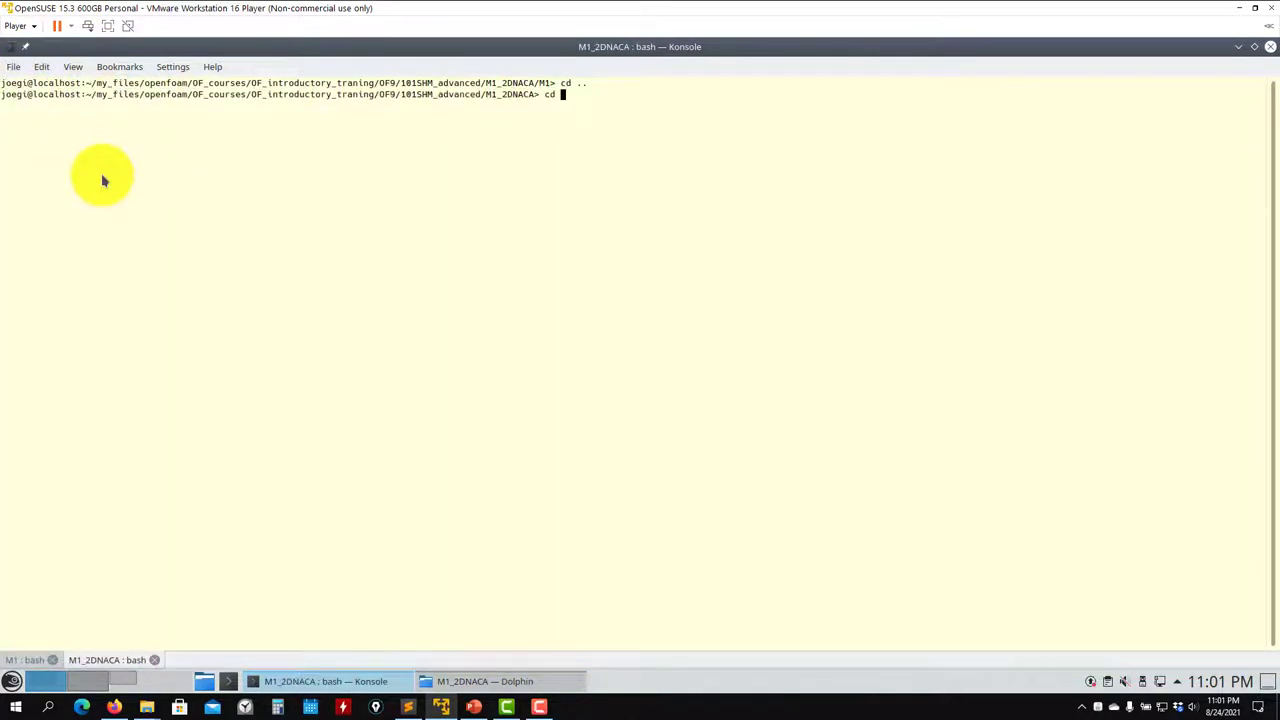
{"action": "type", "text": "M2"}
{"action": "key", "text": "Return"}
{"action": "type", "text": "ls"}
{"action": "key", "text": "Return"}
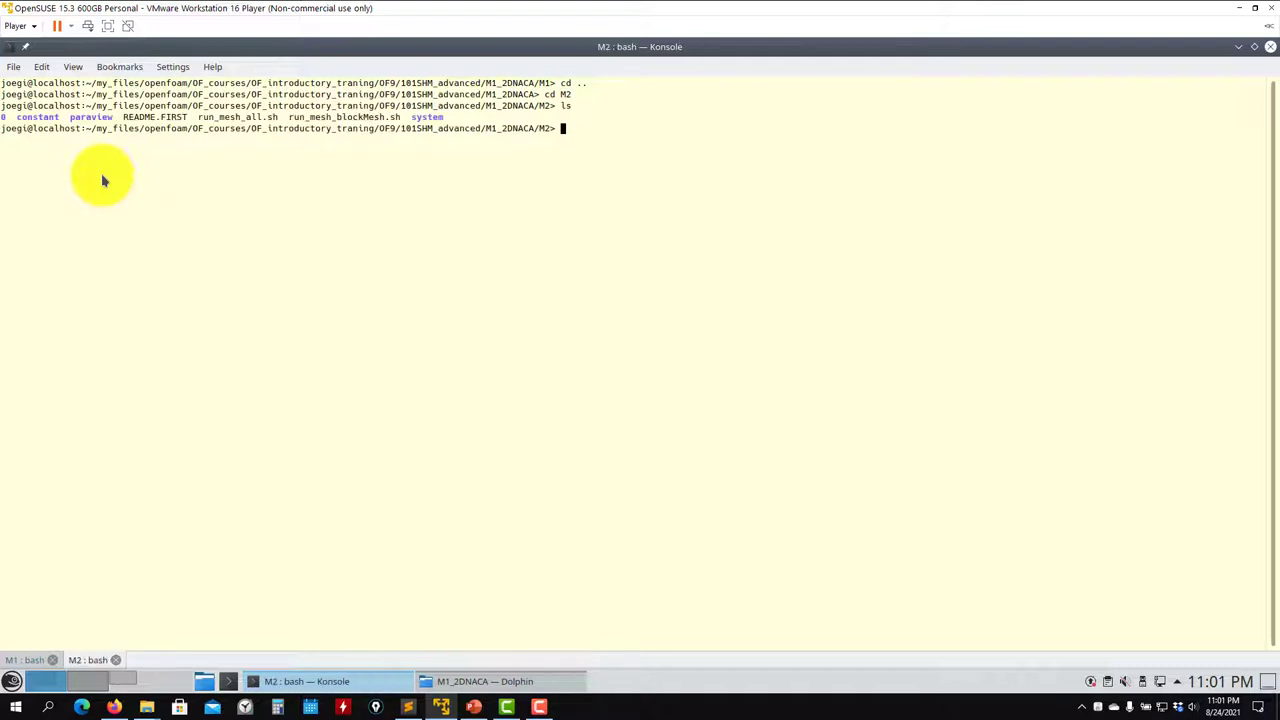
Load OpenFOAM 9, run snappyHexMesh in M2 (fails without a background mesh), and list the case and system/
{"action": "type", "text": "of9"}
{"action": "key", "text": "Return"}
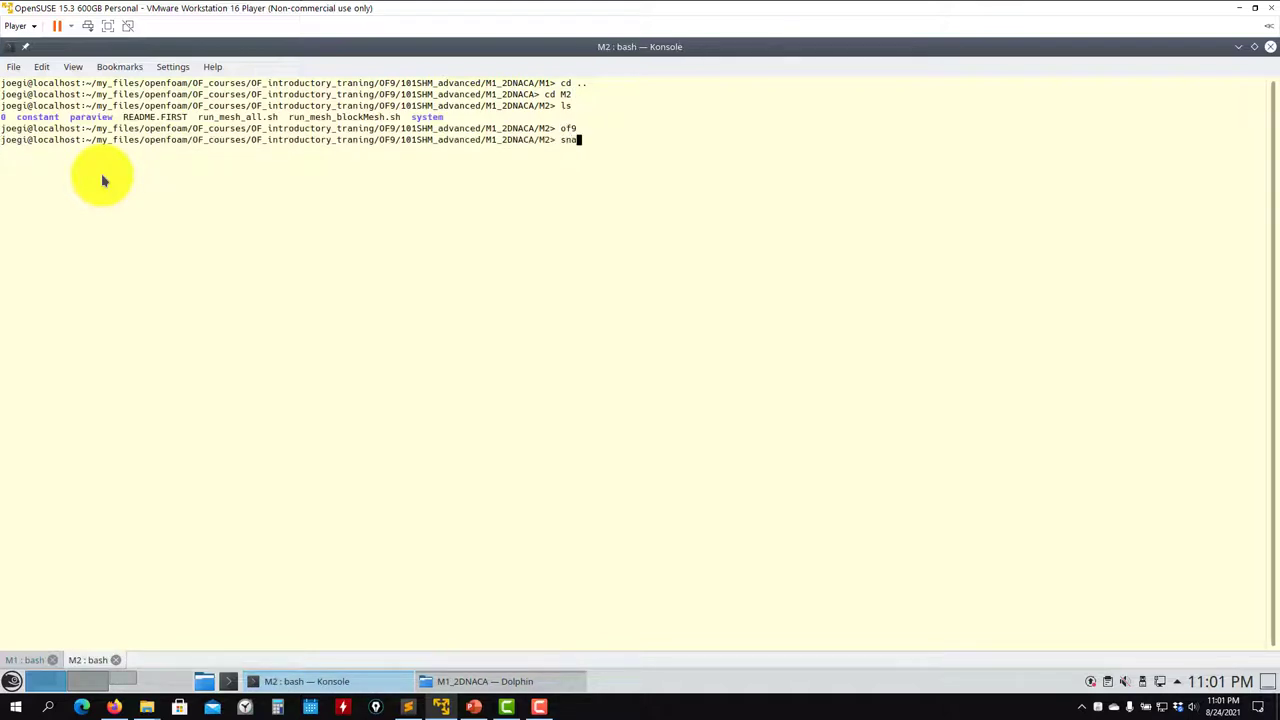
{"action": "key", "text": "Return"}
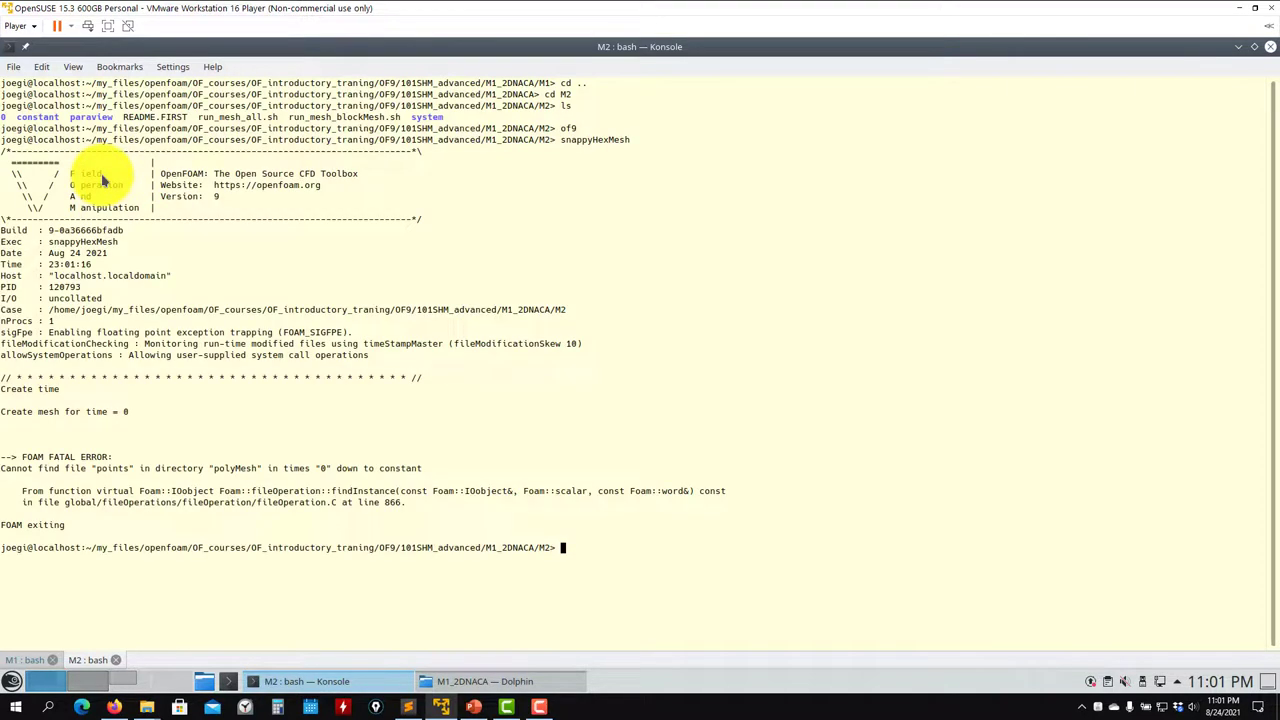
{"action": "type", "text": "ls"}
{"action": "key", "text": "Return"}
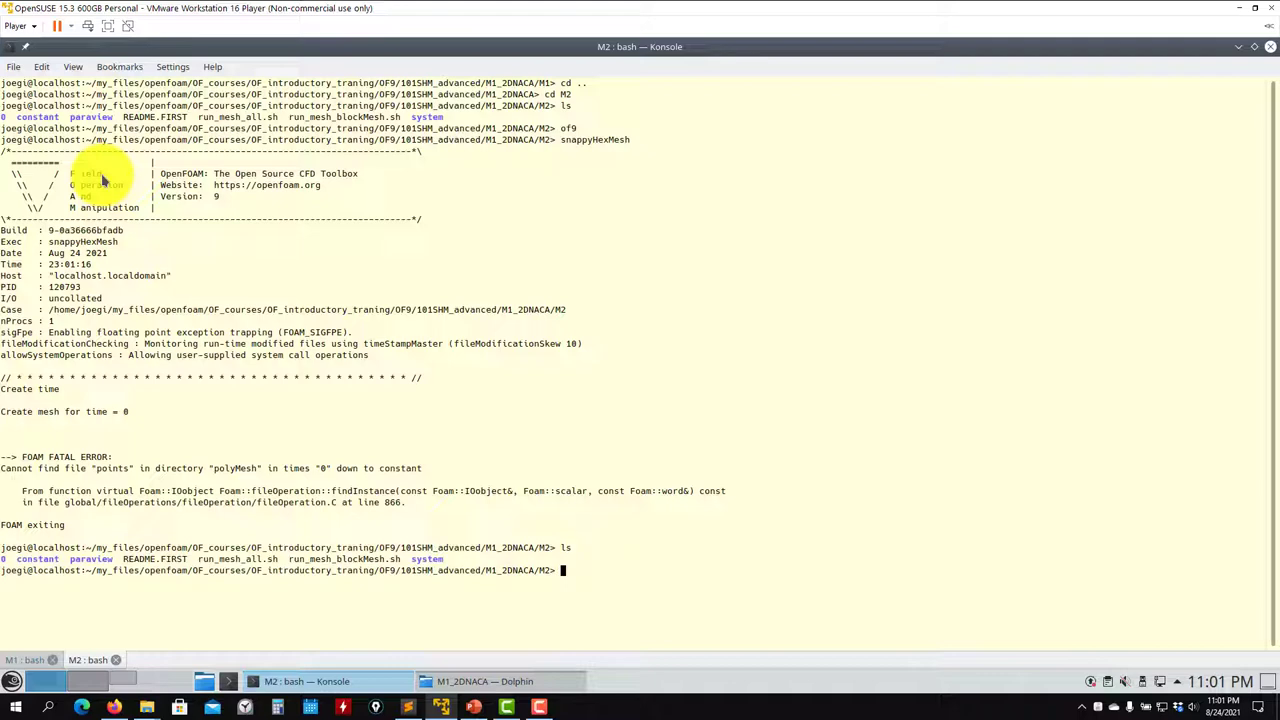
{"action": "type", "text": "ls system/"}
{"action": "key", "text": "Return"}
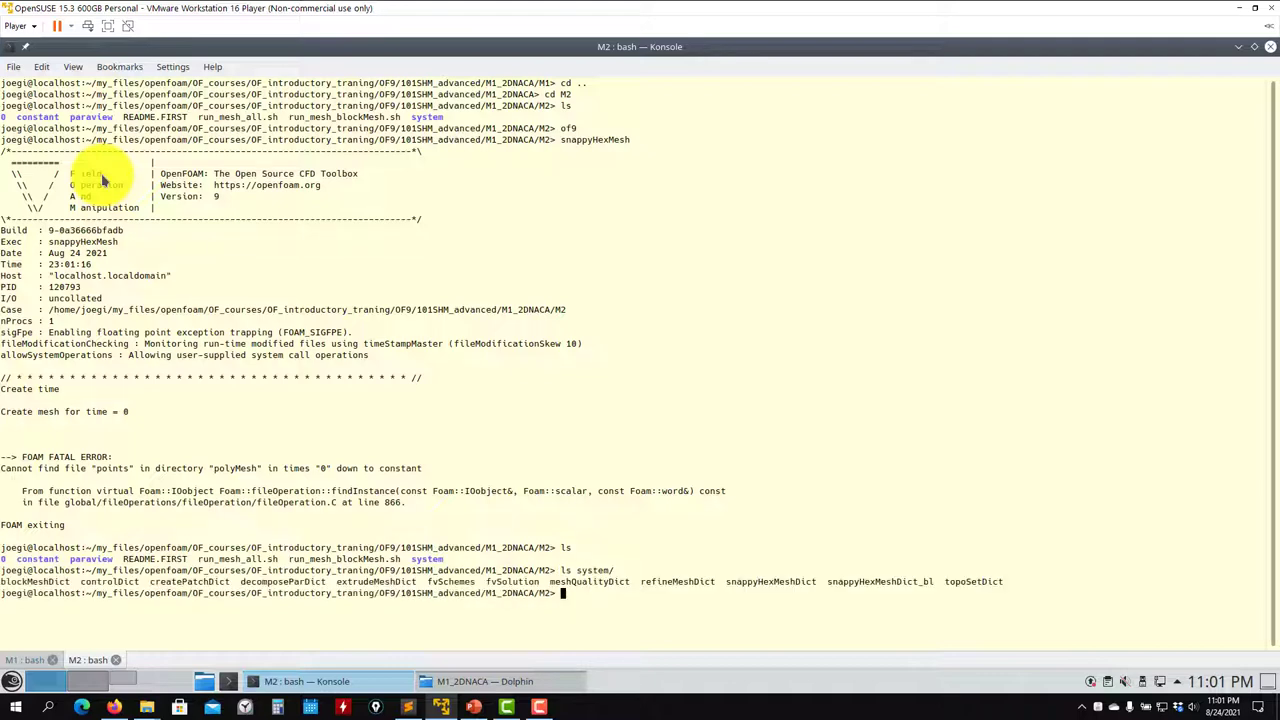
Run blockMesh in M2, note M1's 2400-cell count, and launch paraFoam on the M1 case
{"action": "type", "text": "blockMesh"}
{"action": "key", "text": "Return"}
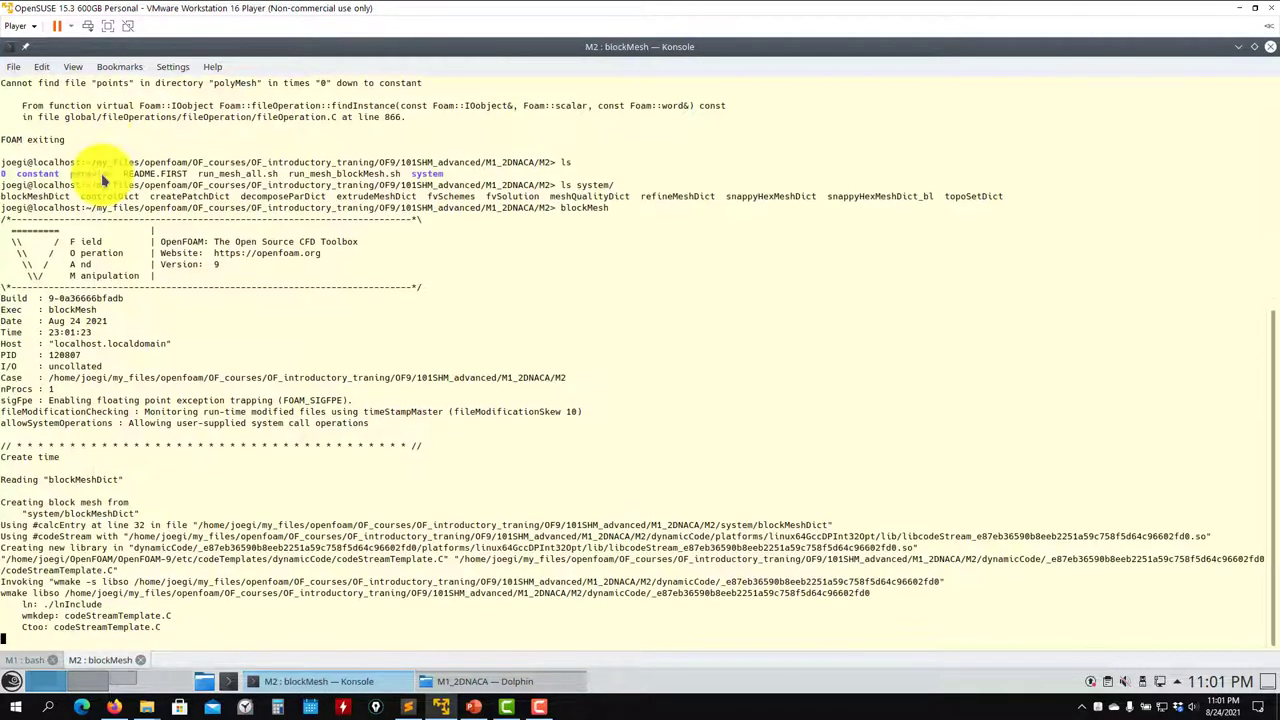
{"action": "left_click", "coordinate": [22, 660]}
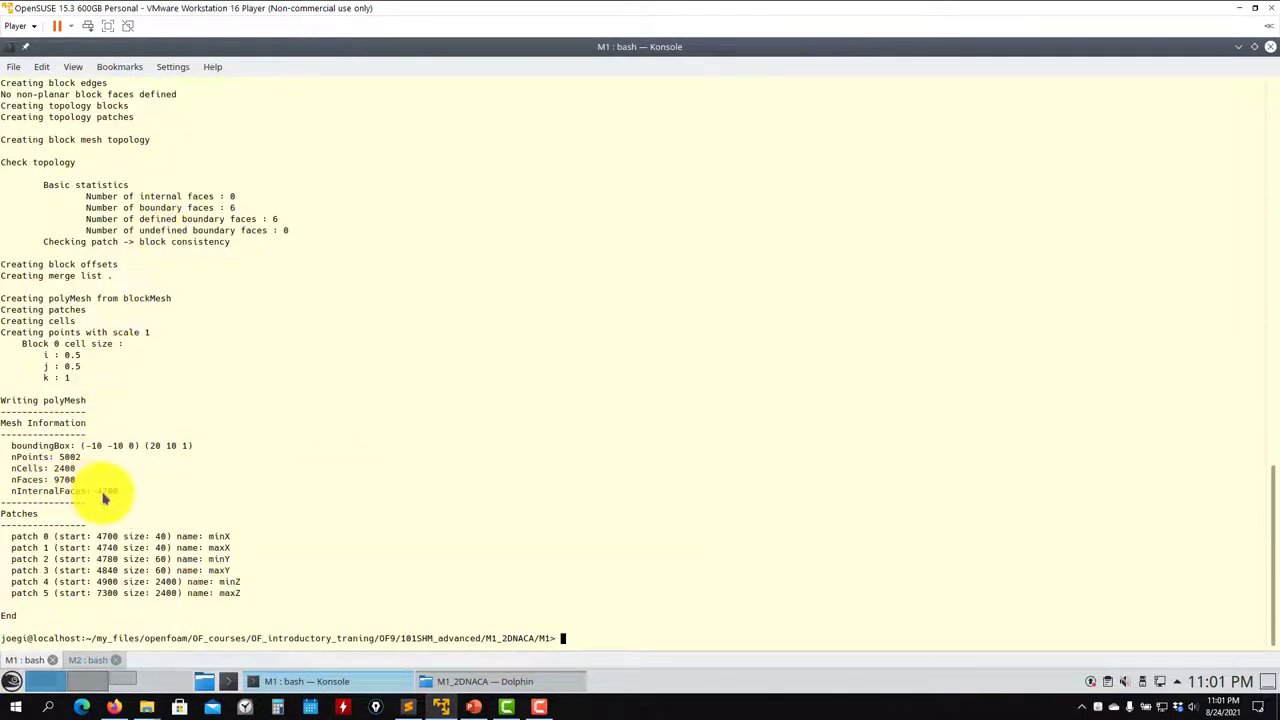
{"action": "double_click", "coordinate": [69, 469]}
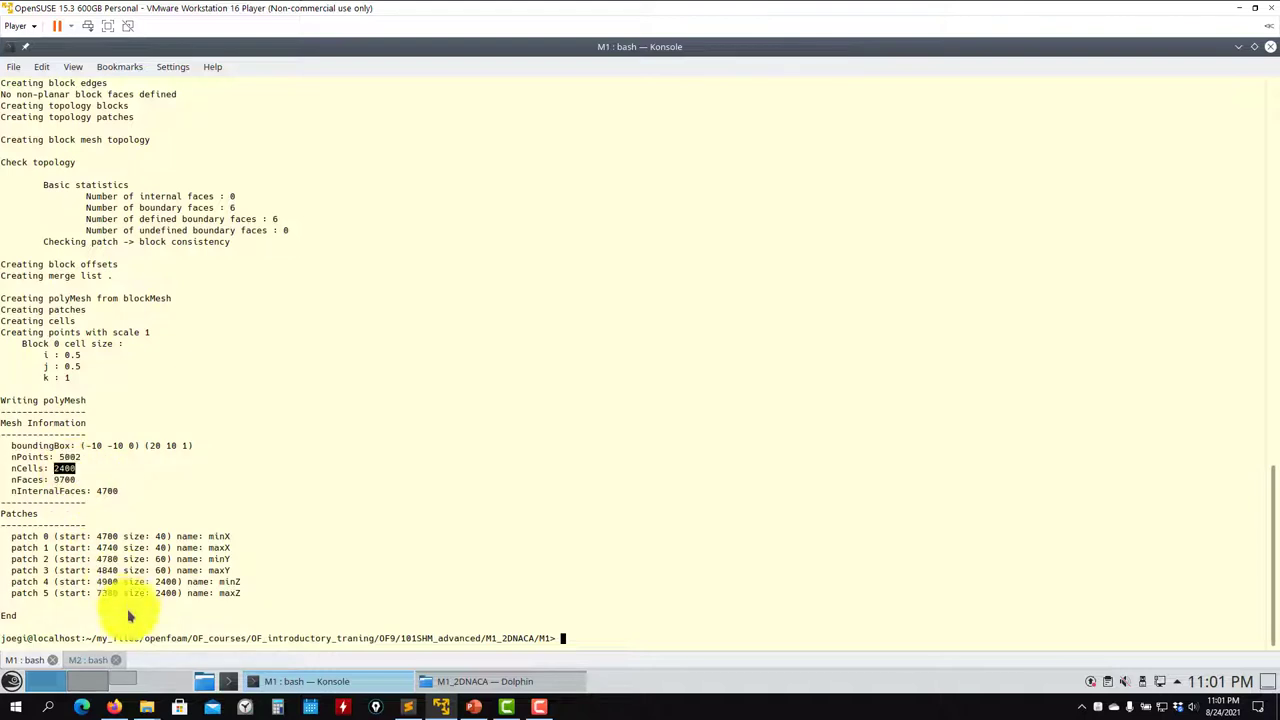
{"action": "left_click", "coordinate": [95, 663]}
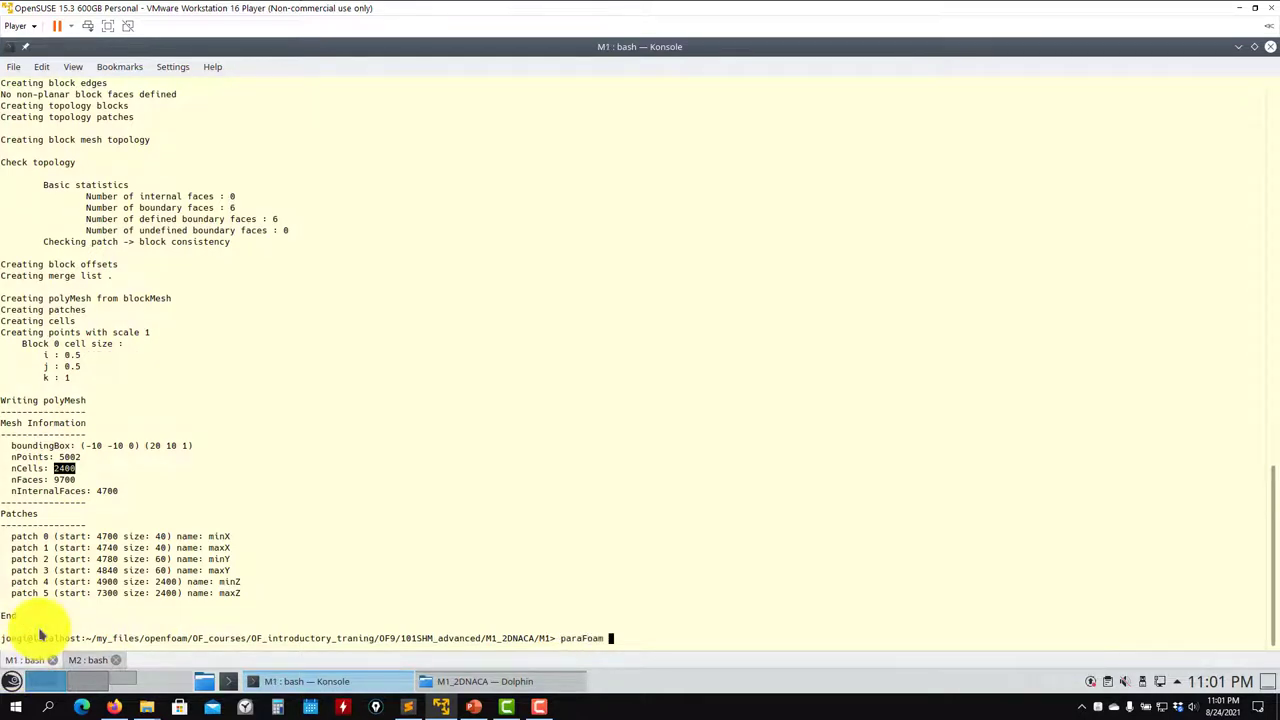
{"action": "key", "text": "Return"}
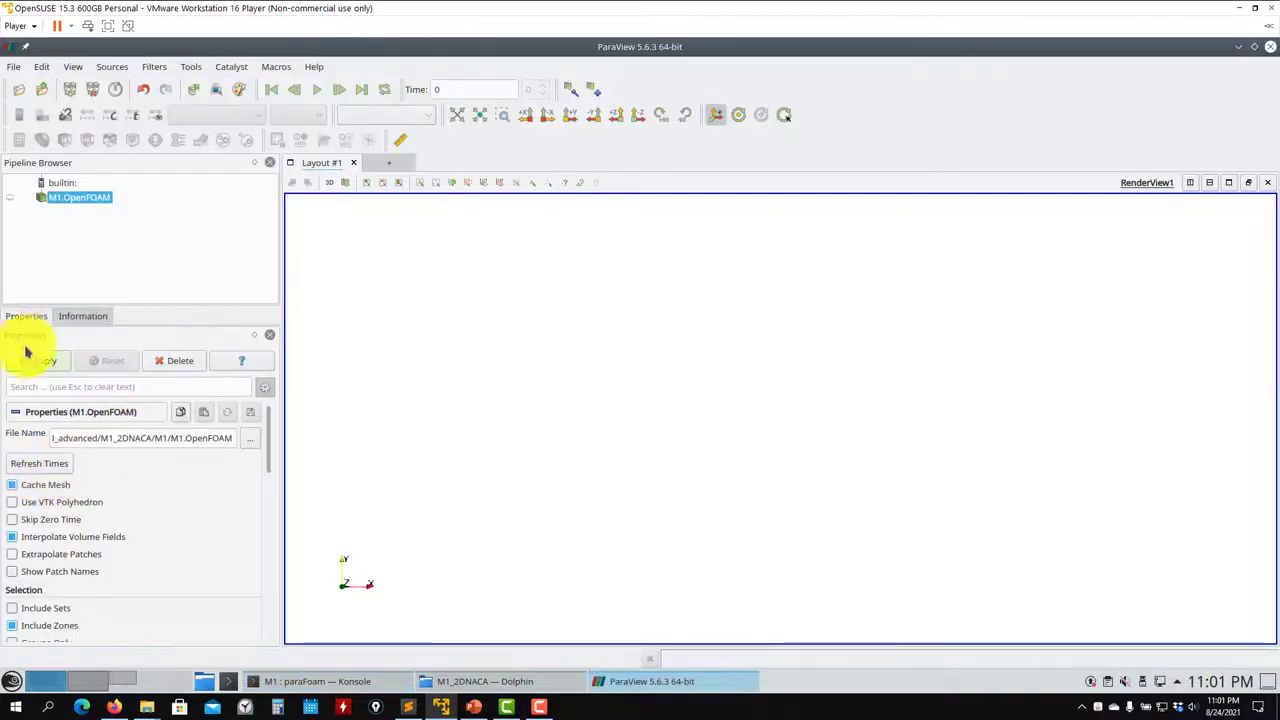
Apply the M1 mesh in ParaView as Surface With Edges, then return to the M2 terminal
{"action": "left_click", "coordinate": [40, 361]}
{"action": "left_click", "coordinate": [398, 115]}
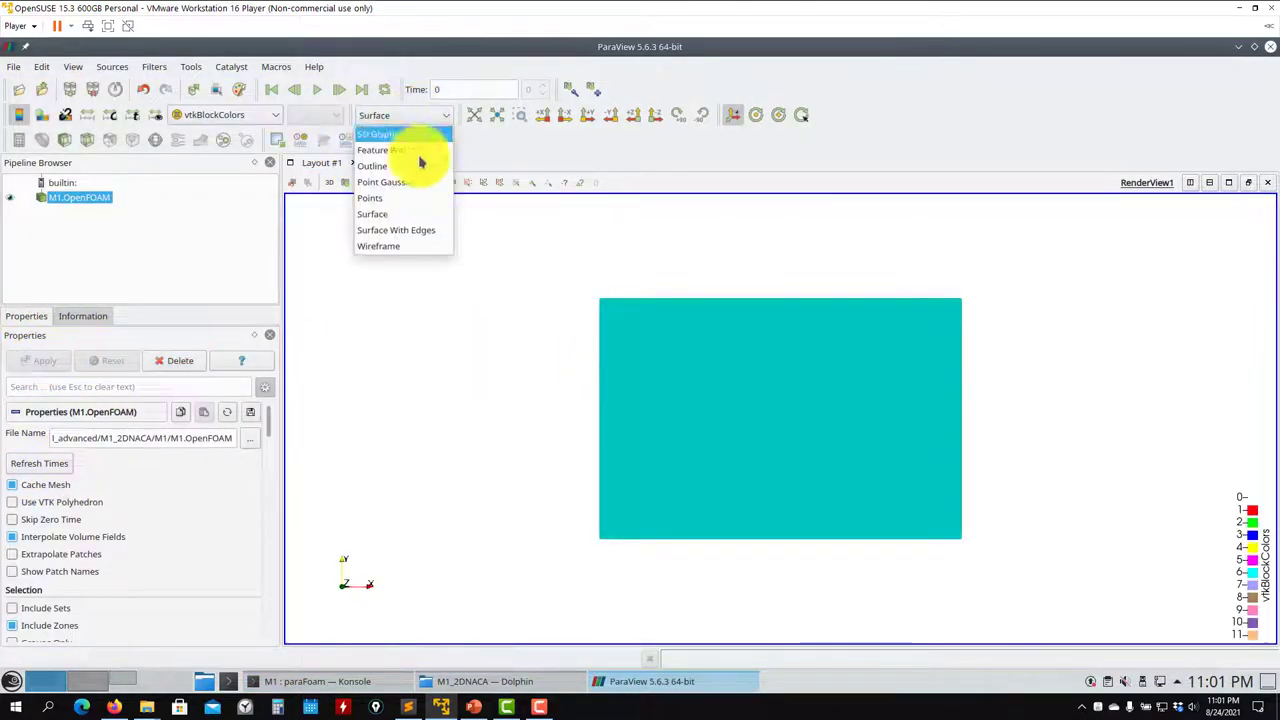
{"action": "left_click", "coordinate": [416, 232]}
{"action": "scroll", "coordinate": [837, 400], "scroll_direction": "up", "scroll_amount": 3}
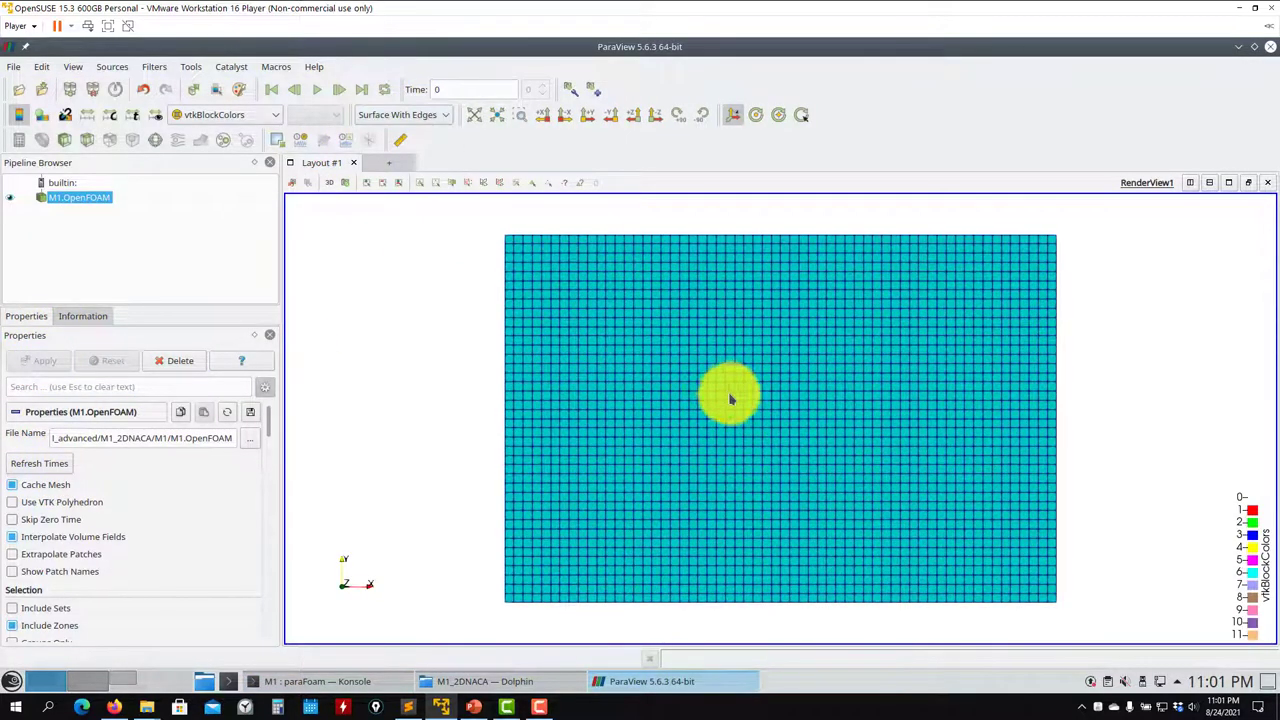
{"action": "left_click", "coordinate": [464, 683]}
{"action": "left_click", "coordinate": [459, 681]}
{"action": "left_click", "coordinate": [337, 684]}
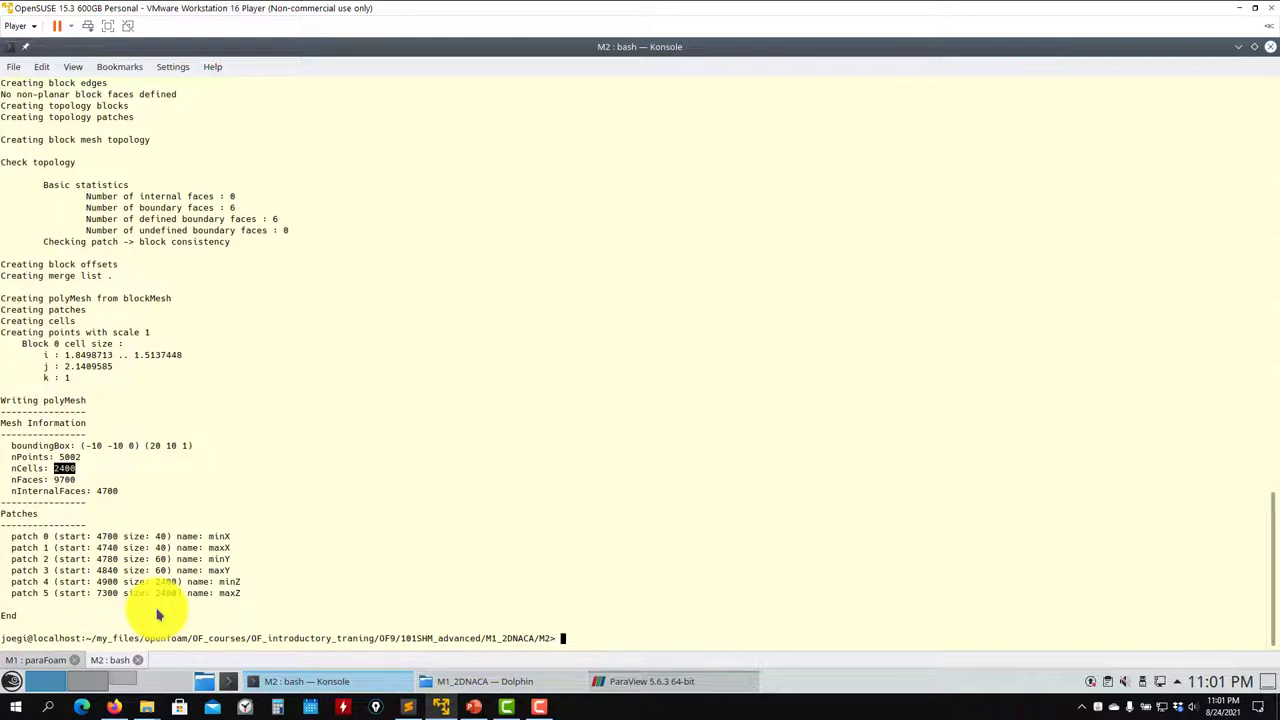
Launch paraFoam on M2 and display its mesh as Surface With Edges
{"action": "key", "text": "Return"}
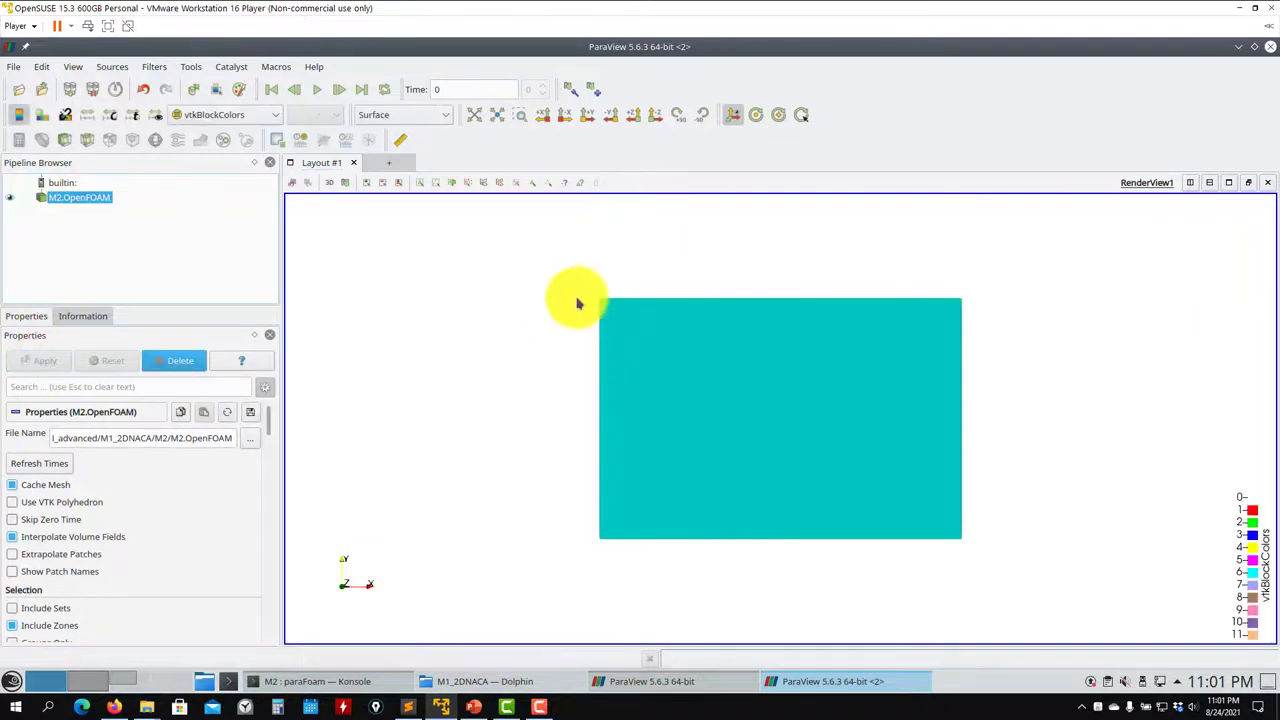
{"action": "left_click", "coordinate": [420, 115]}
{"action": "left_click", "coordinate": [410, 232]}
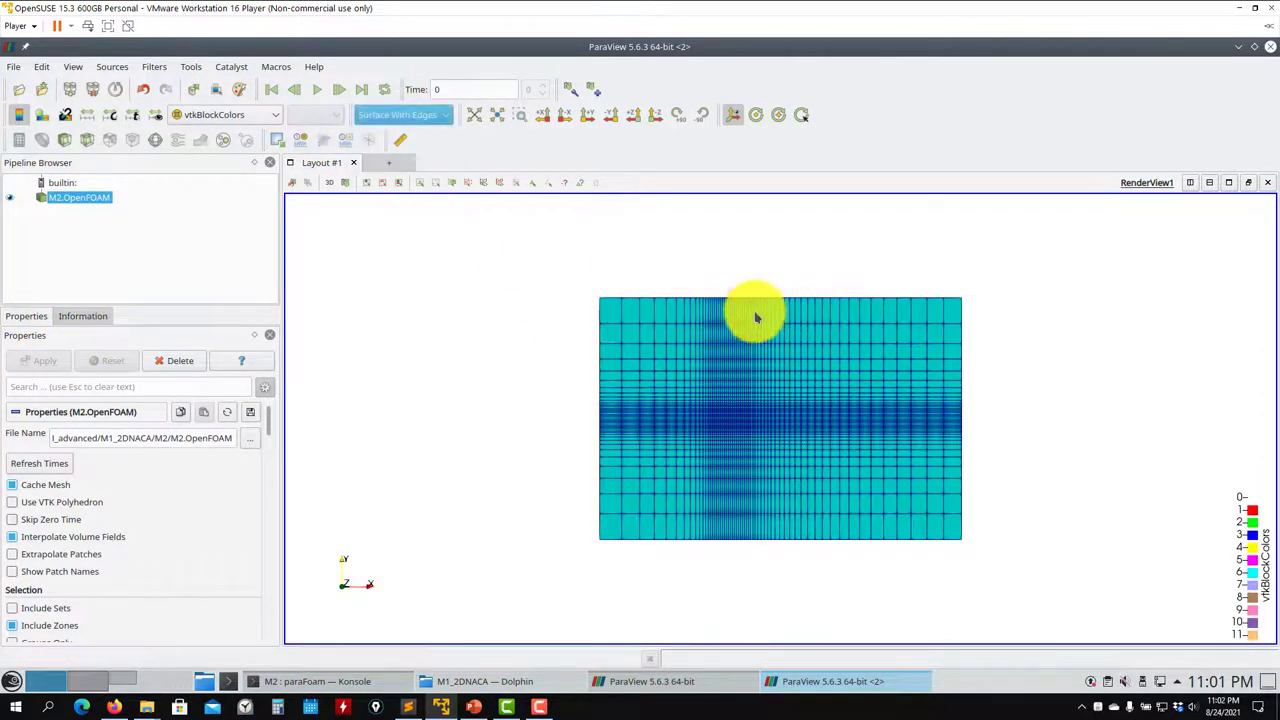
{"action": "scroll", "coordinate": [754, 314], "scroll_direction": "up", "scroll_amount": 10}
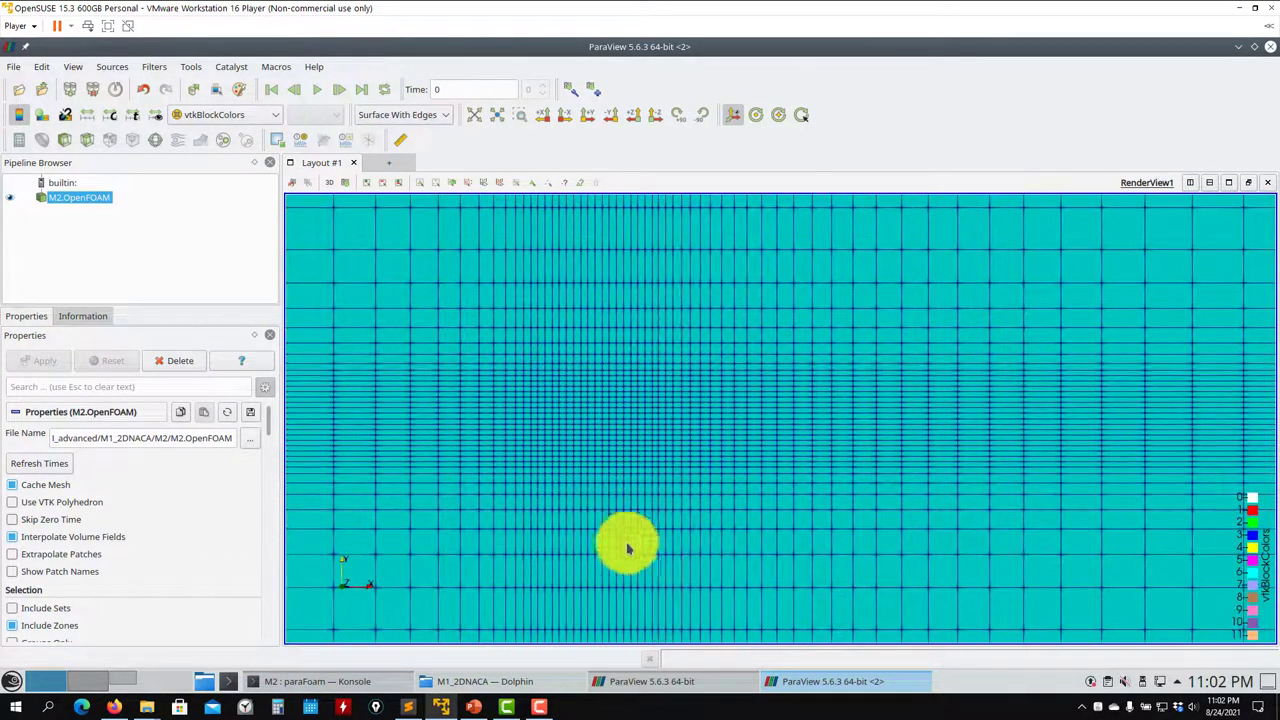
Compare the graded M2 mesh against the uniform M1 mesh, then close both viewer windows
{"action": "left_click", "coordinate": [676, 680]}
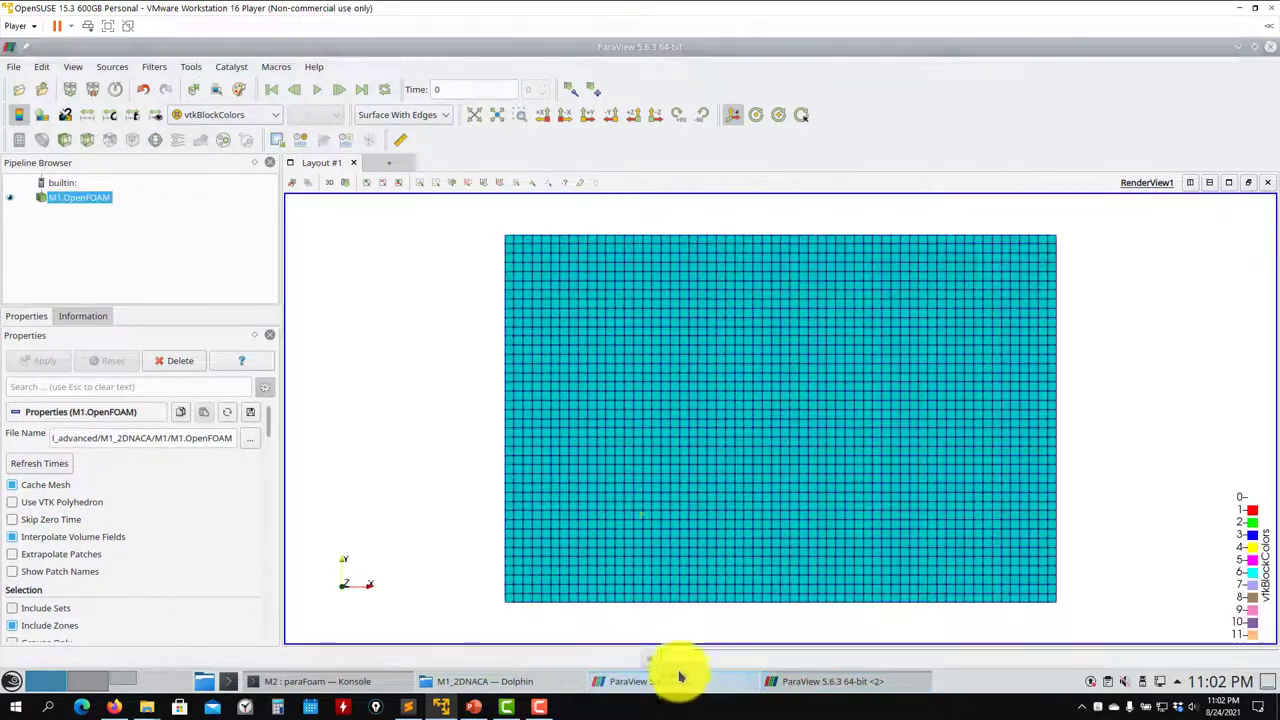
{"action": "left_click", "coordinate": [810, 686]}
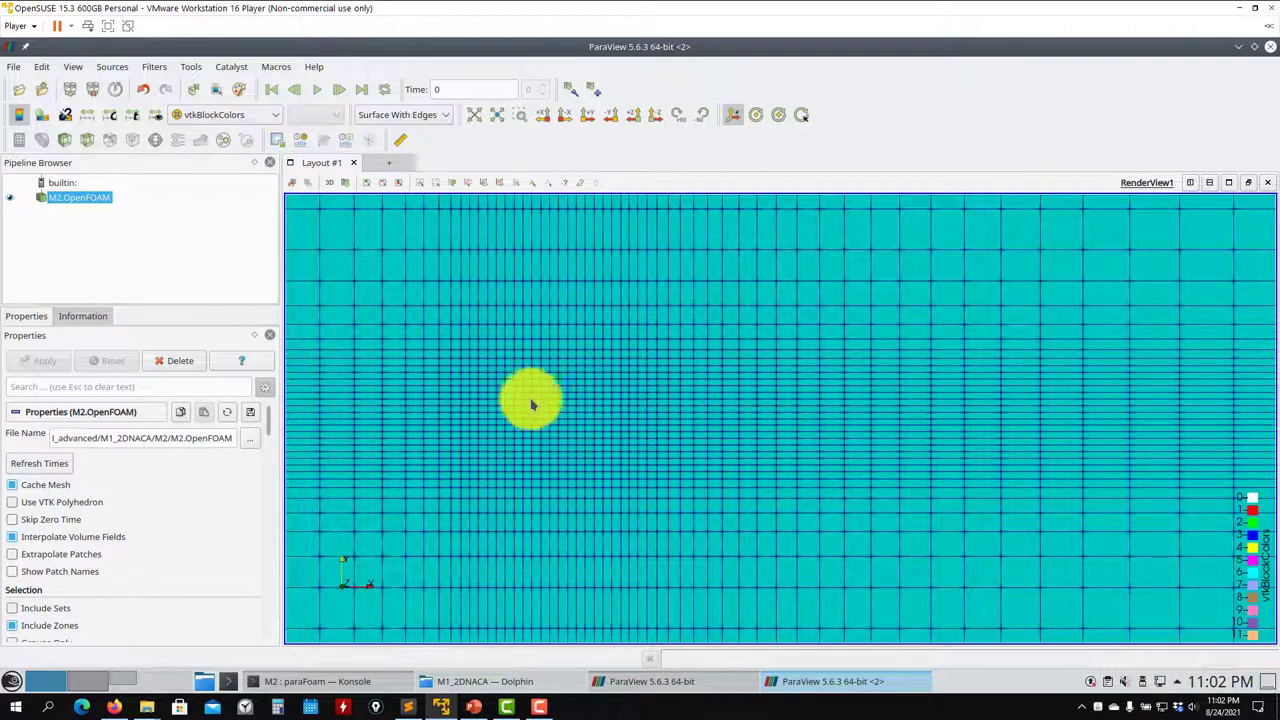
{"action": "left_click", "coordinate": [650, 679]}
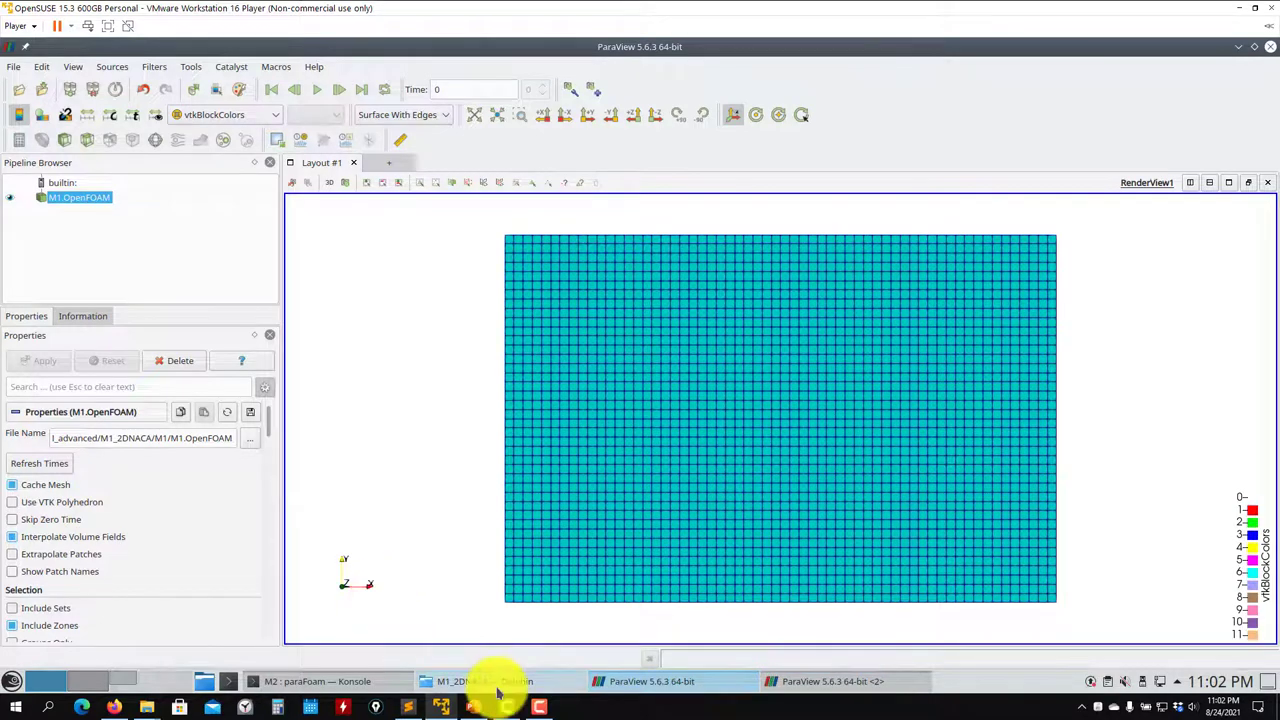
{"action": "left_click", "coordinate": [1271, 48]}
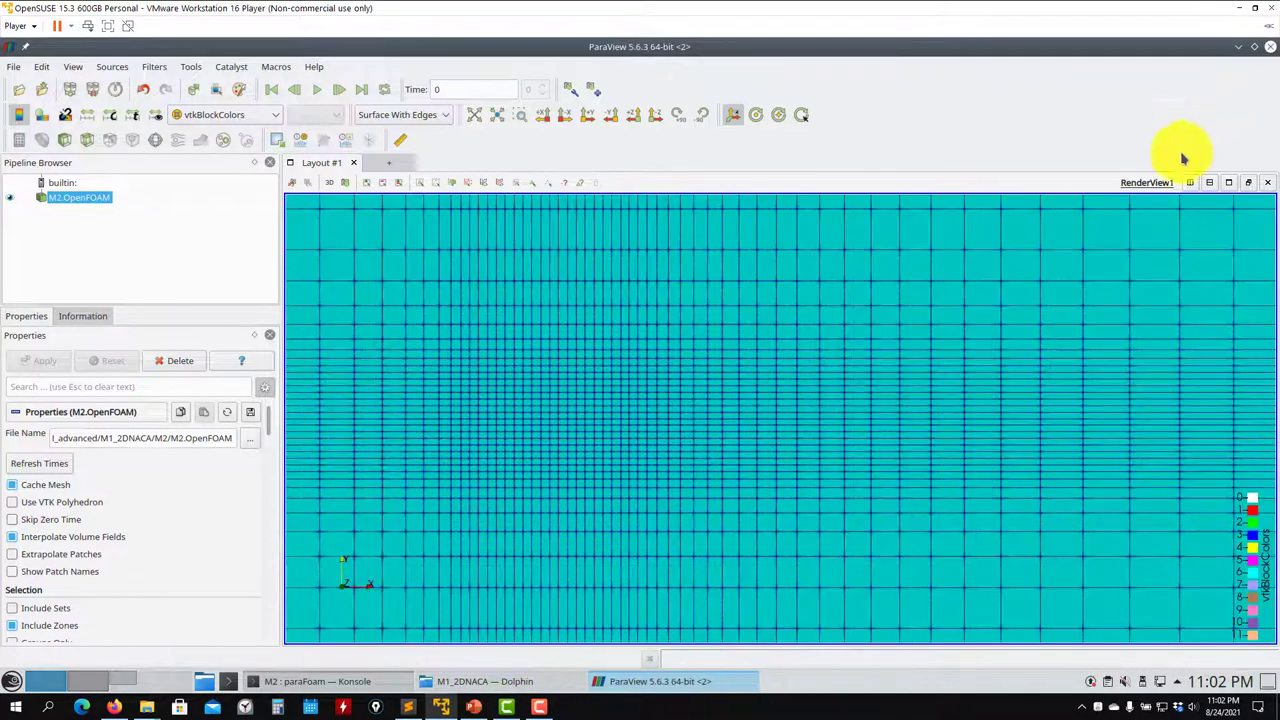
{"action": "left_click", "coordinate": [1270, 47]}
Open M1/system/snappyHexMeshDict in the text editor from the file manager
{"action": "left_click", "coordinate": [460, 681]}
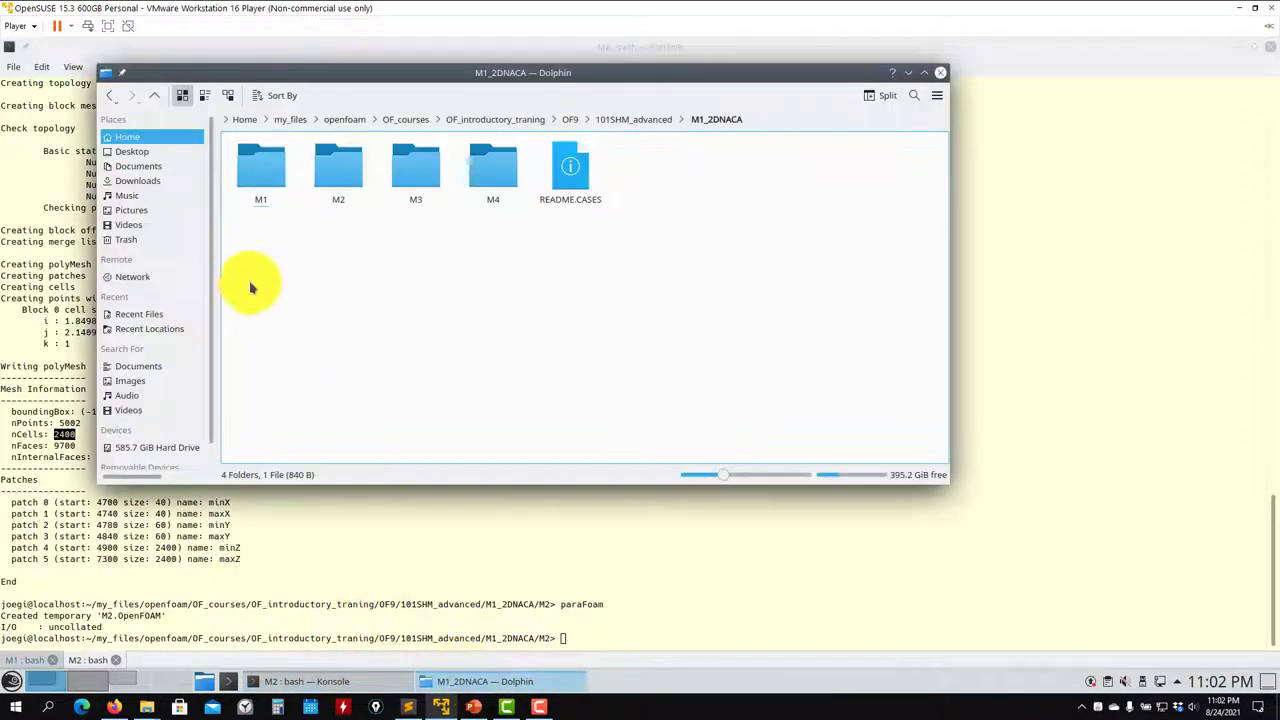
{"action": "double_click", "coordinate": [262, 178]}
{"action": "double_click", "coordinate": [448, 168]}
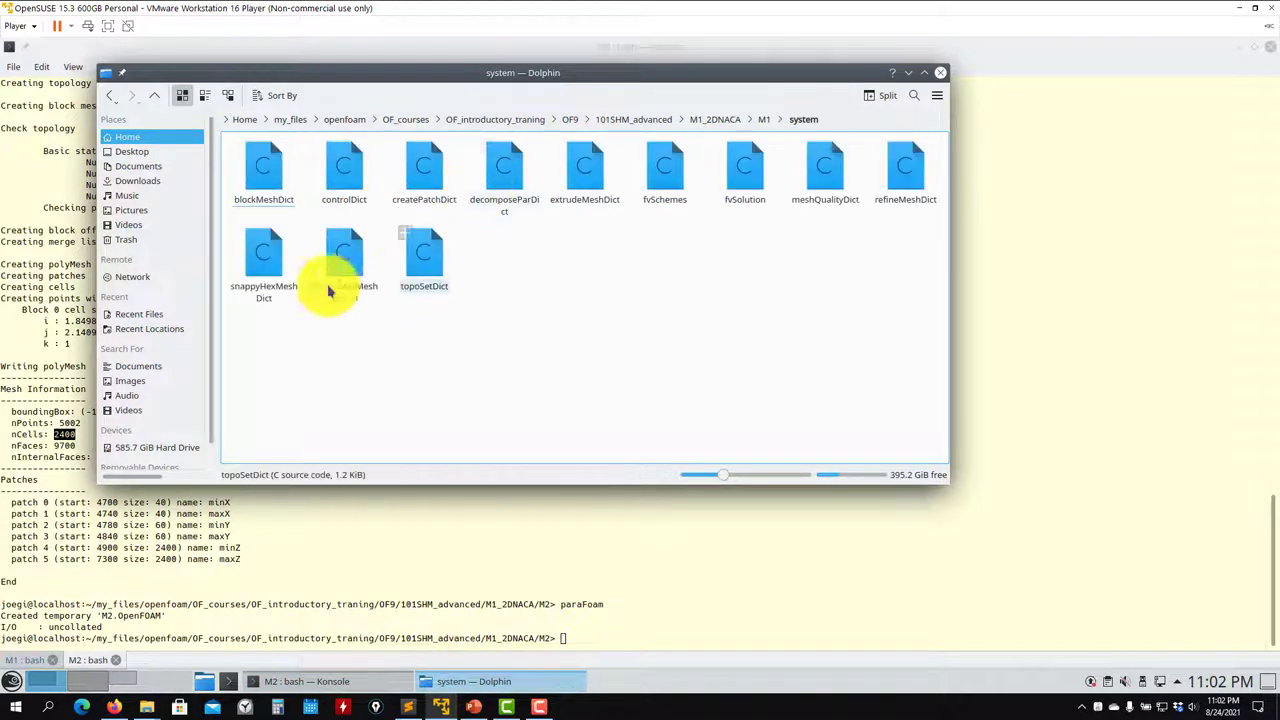
{"action": "right_click", "coordinate": [266, 268]}
{"action": "mouse_move", "coordinate": [395, 294]}
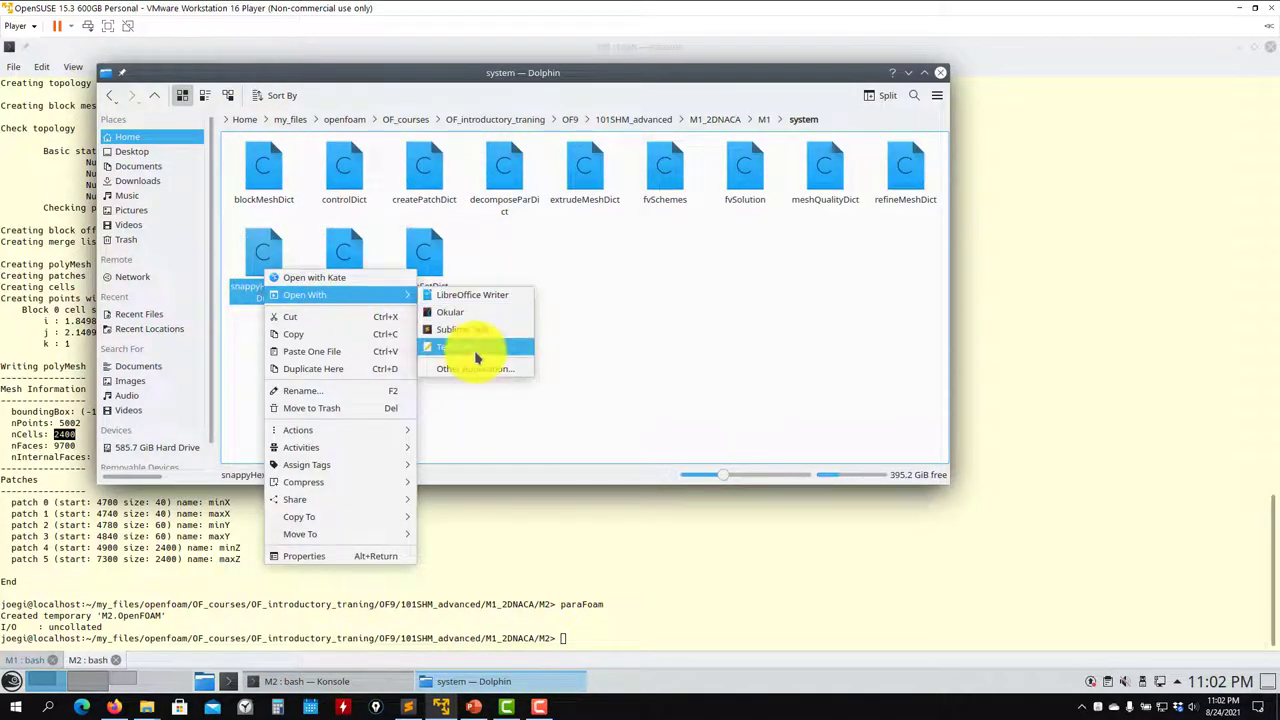
{"action": "left_click", "coordinate": [476, 357]}
Highlight the stlSurface level (4 4) refinement line, then return to the file manager
{"action": "scroll", "coordinate": [320, 397], "scroll_direction": "down", "scroll_amount": 20}
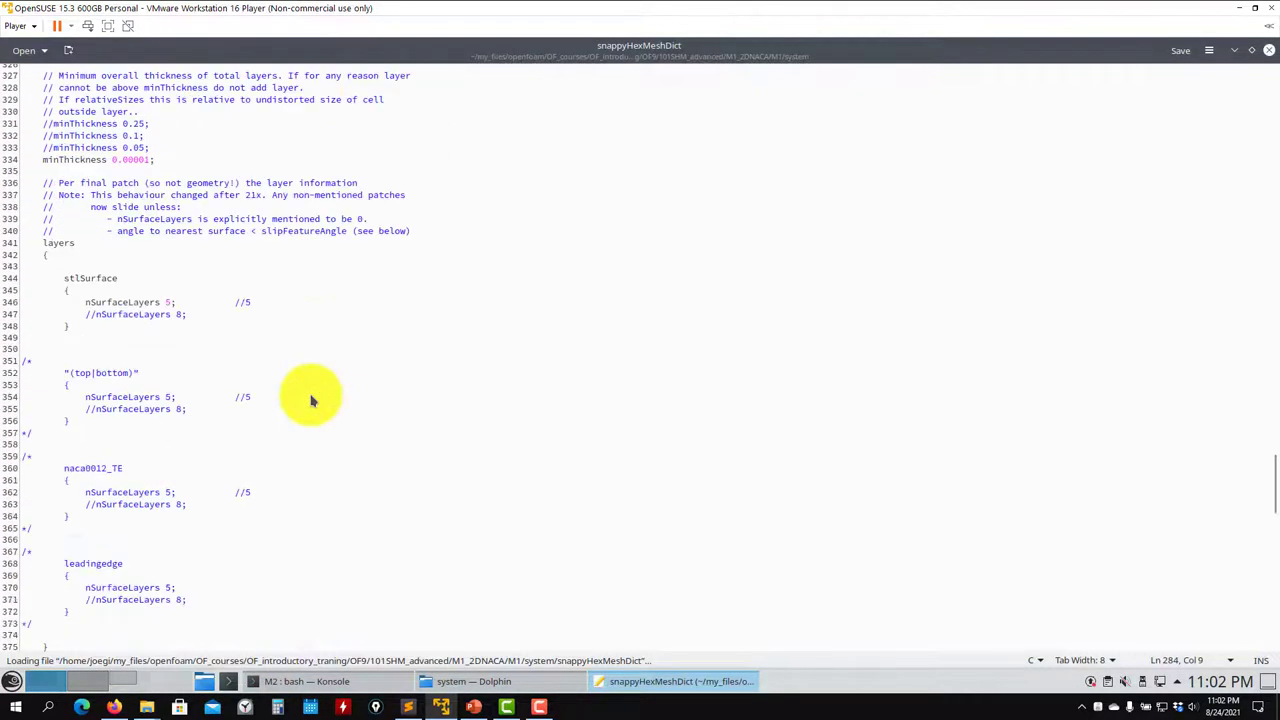
{"action": "scroll", "coordinate": [311, 400], "scroll_direction": "up", "scroll_amount": 20}
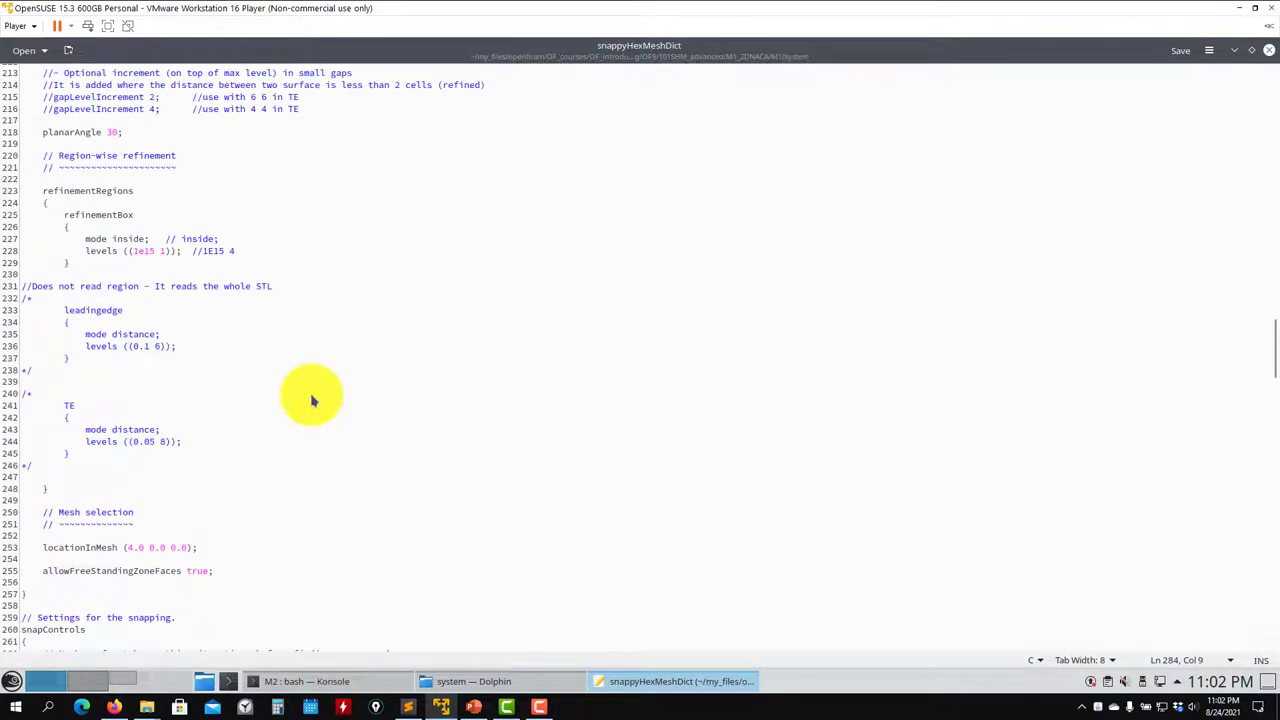
{"action": "scroll", "coordinate": [311, 400], "scroll_direction": "up", "scroll_amount": 10}
{"action": "scroll", "coordinate": [311, 400], "scroll_direction": "up", "scroll_amount": 20}
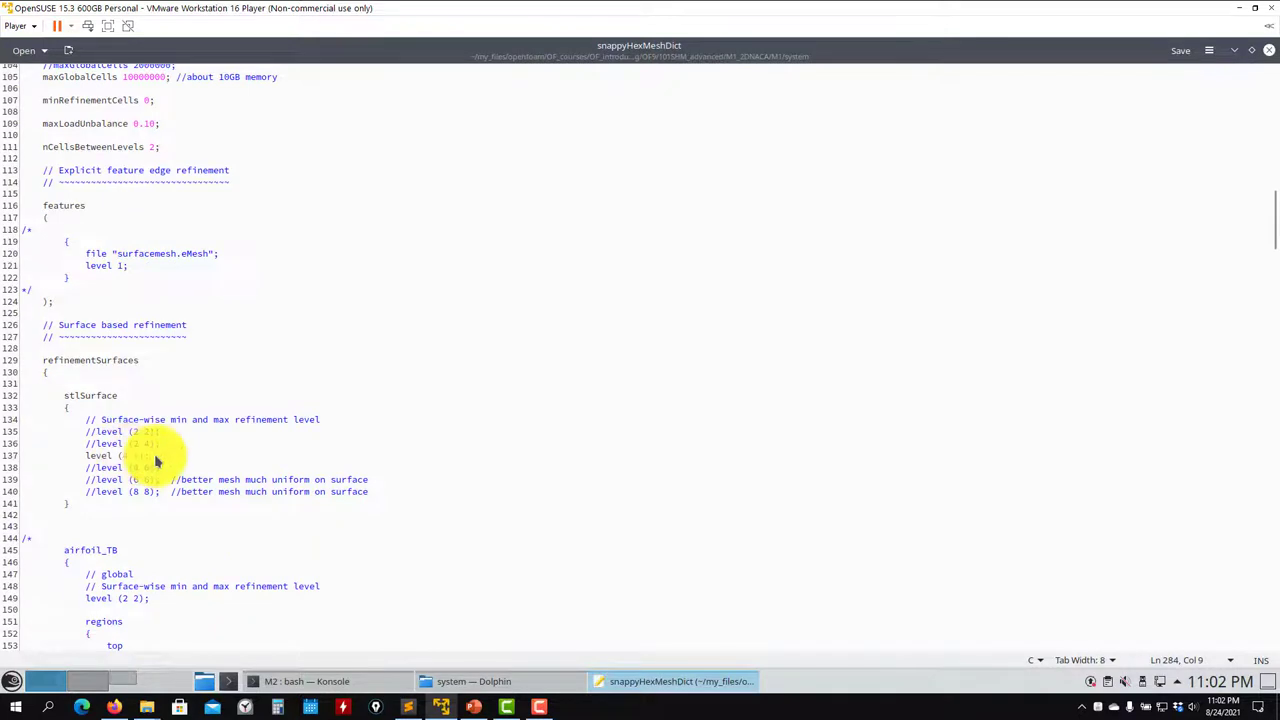
{"action": "left_click_drag", "start_coordinate": [155, 461], "coordinate": [92, 461]}
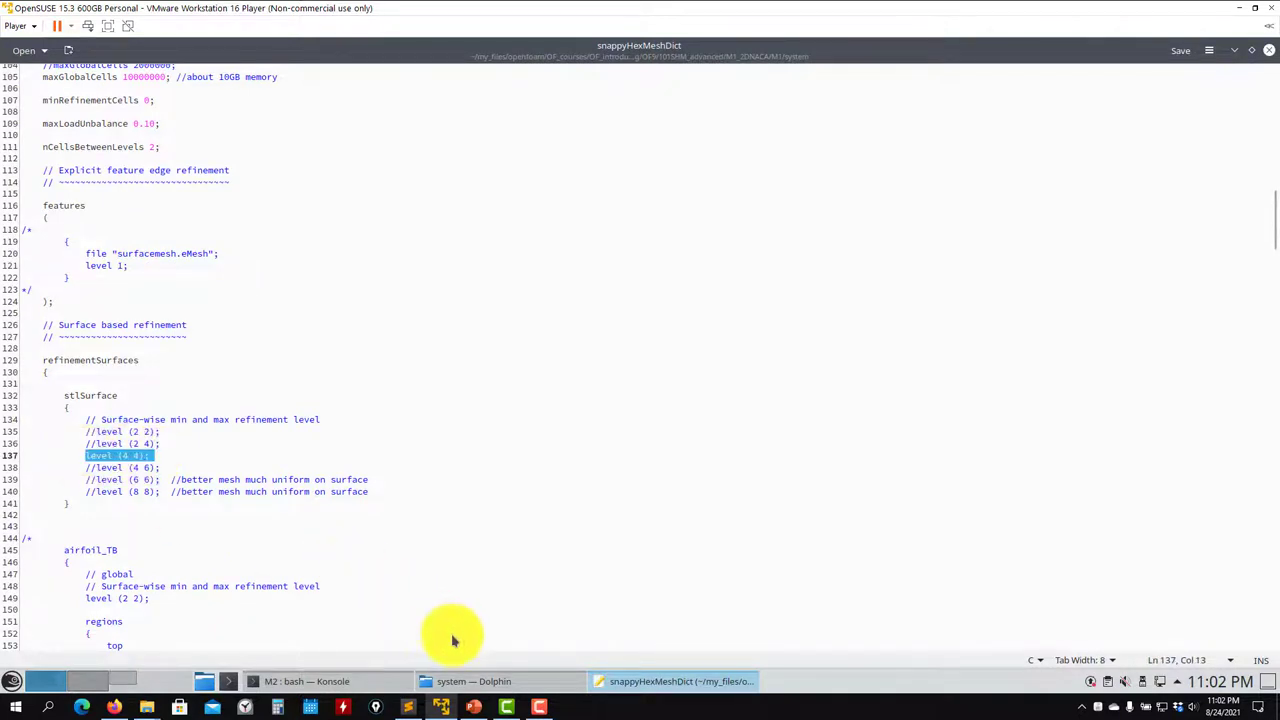
{"action": "left_click", "coordinate": [490, 681]}
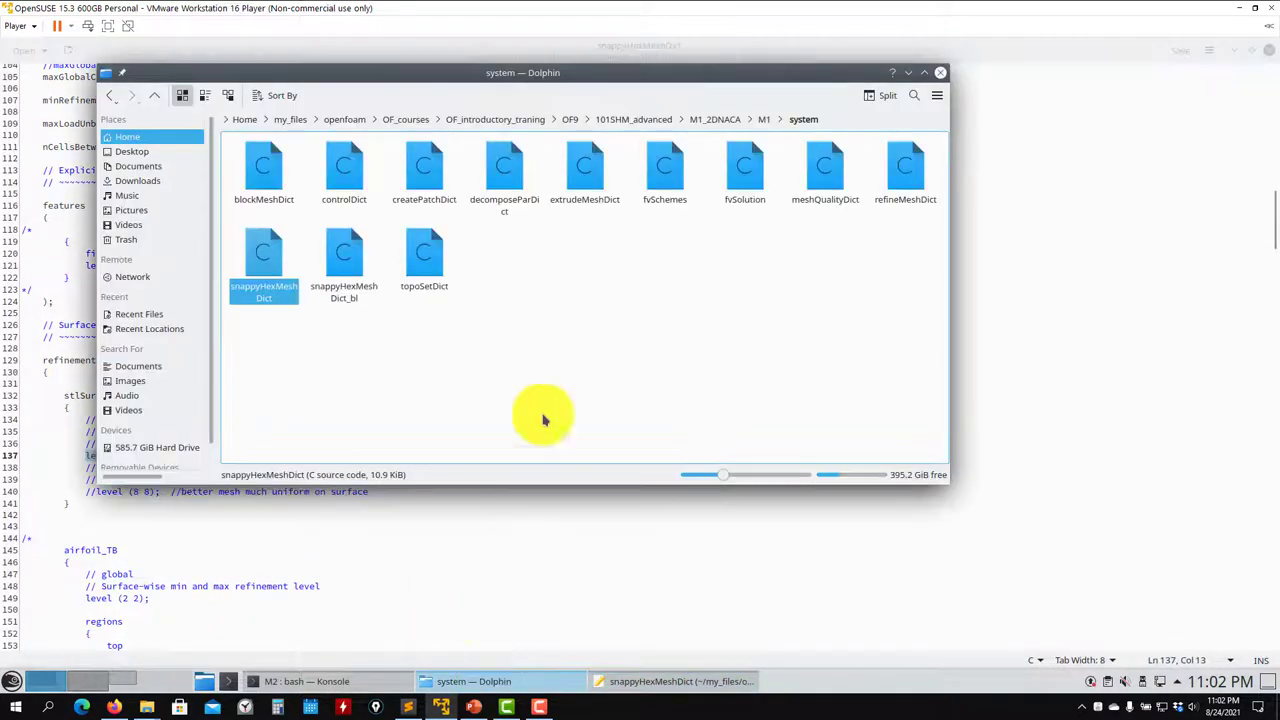
Open M2/system/snappyHexMeshDict in the text editor as a second tab
{"action": "left_click", "coordinate": [717, 119]}
{"action": "double_click", "coordinate": [347, 175]}
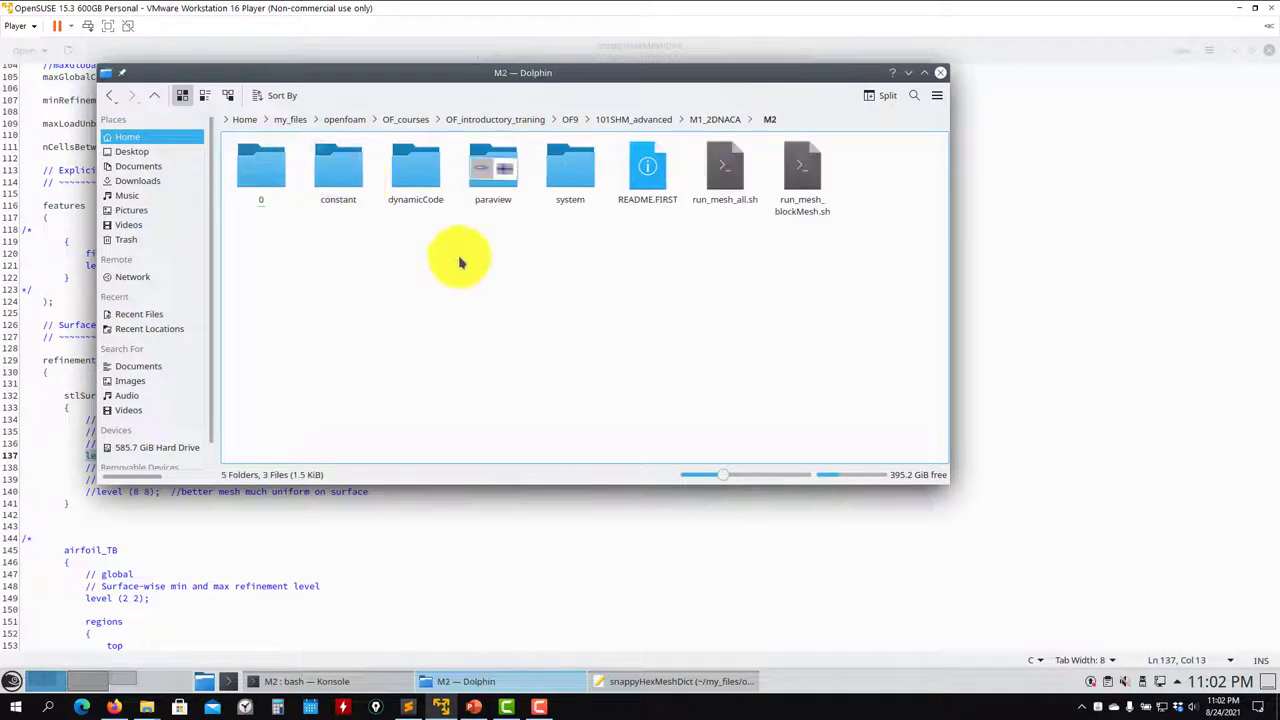
{"action": "double_click", "coordinate": [570, 172]}
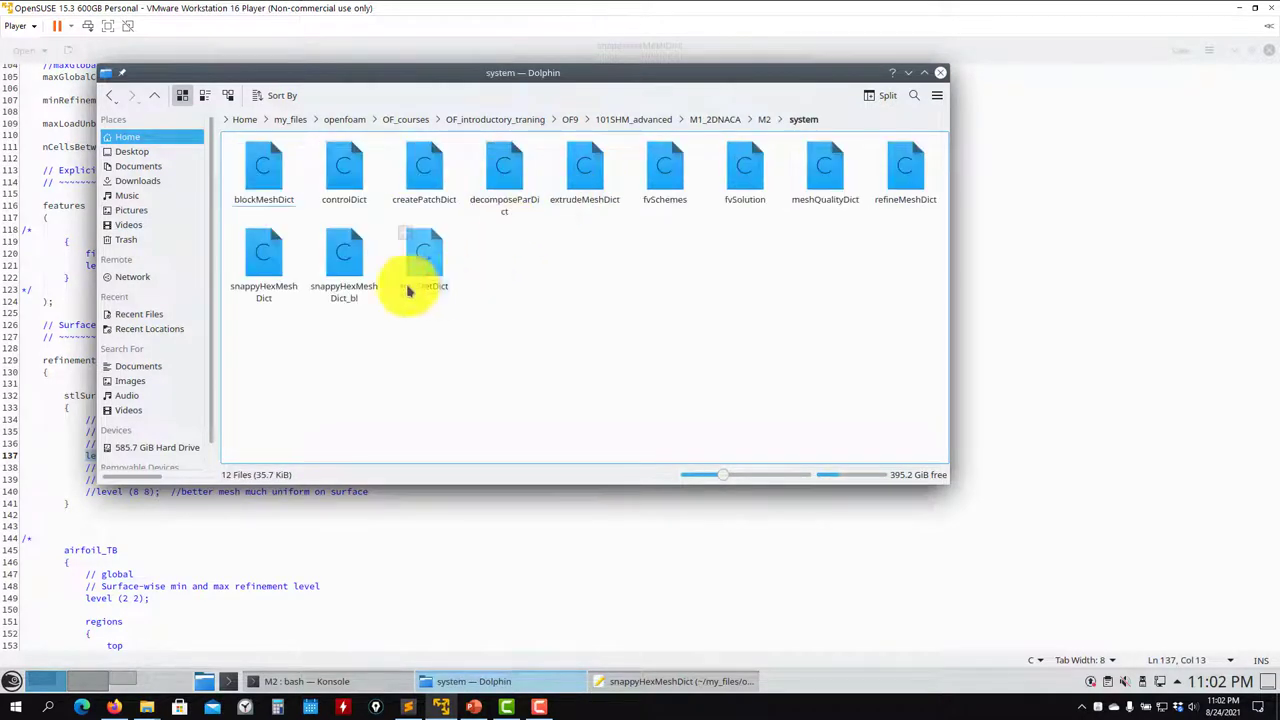
{"action": "left_click", "coordinate": [255, 262]}
{"action": "right_click", "coordinate": [255, 262]}
{"action": "mouse_move", "coordinate": [314, 286]}
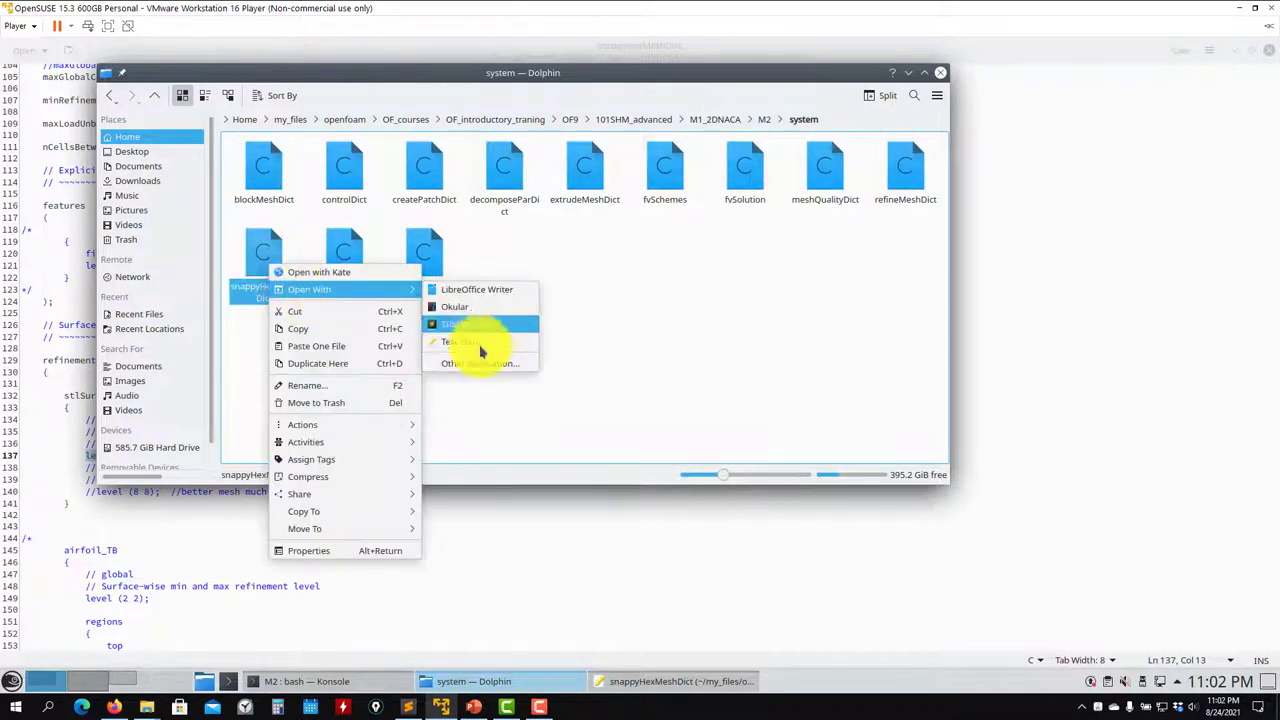
{"action": "left_click", "coordinate": [479, 344]}
Highlight M2's stlSurface level (4 4) line, then switch to the M2 terminal
{"action": "scroll", "coordinate": [180, 435], "scroll_direction": "down", "scroll_amount": 20}
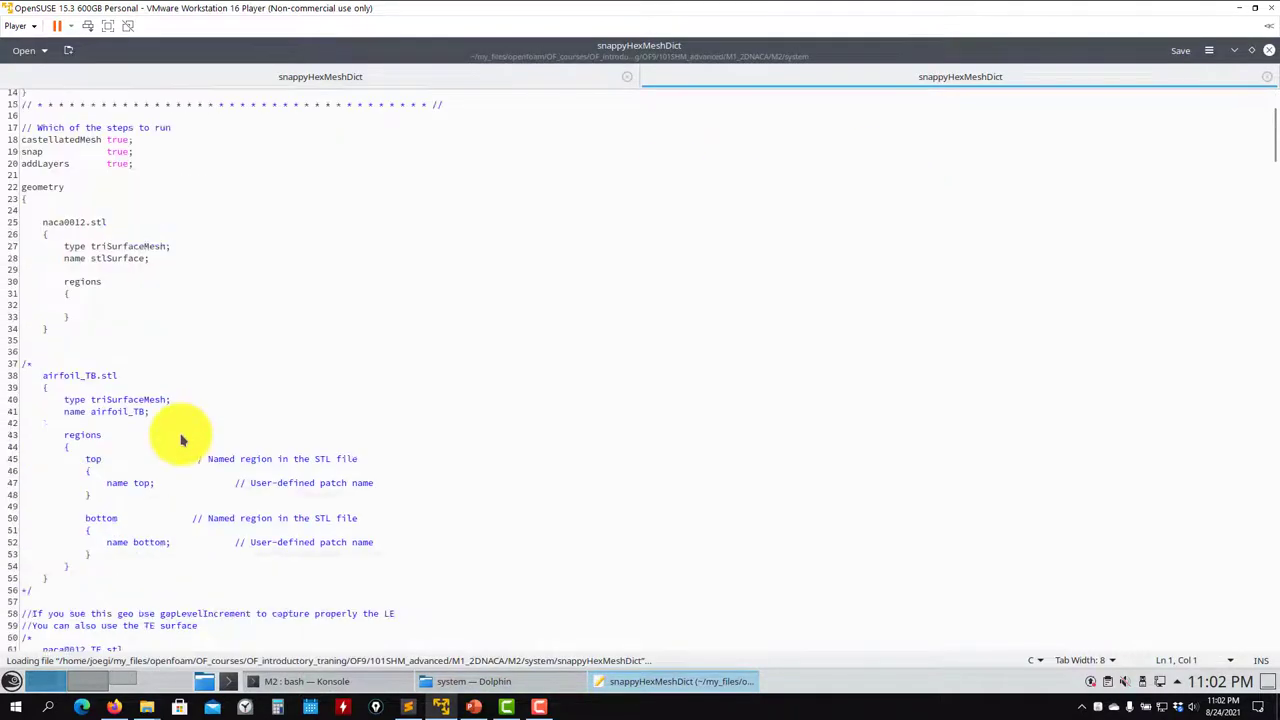
{"action": "scroll", "coordinate": [182, 440], "scroll_direction": "down", "scroll_amount": 19}
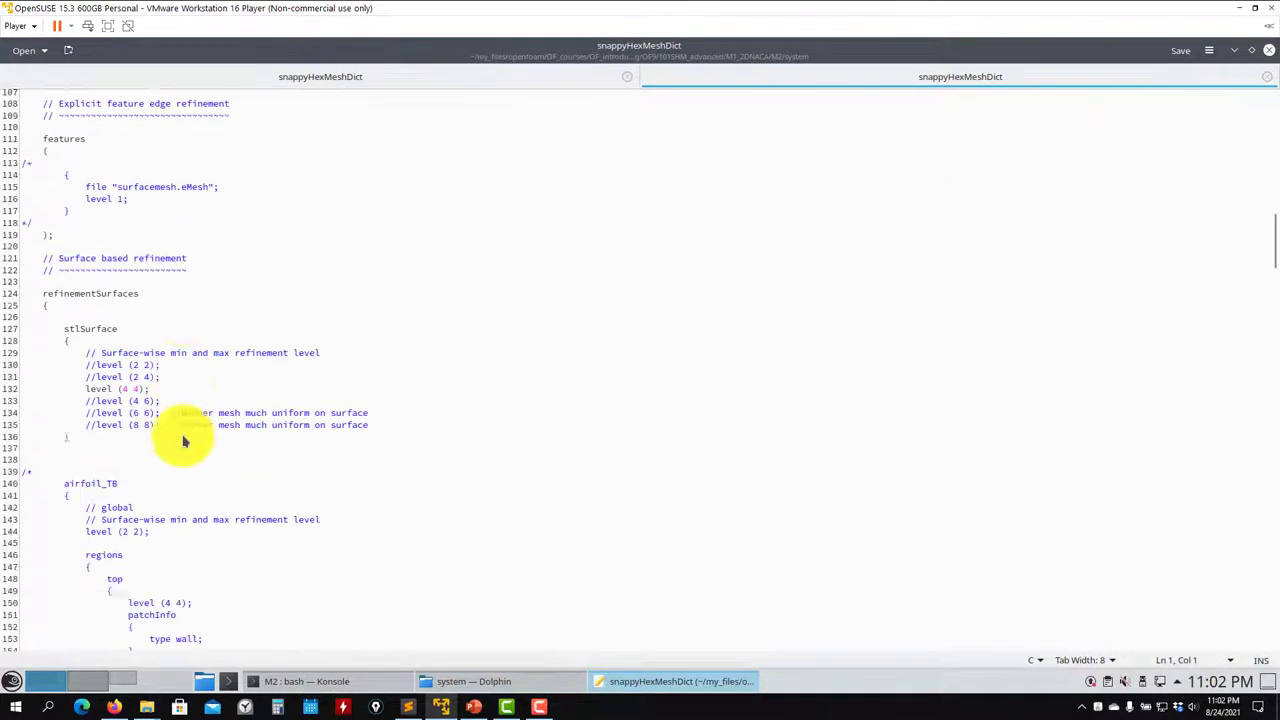
{"action": "scroll", "coordinate": [148, 312], "scroll_direction": "up", "scroll_amount": 2}
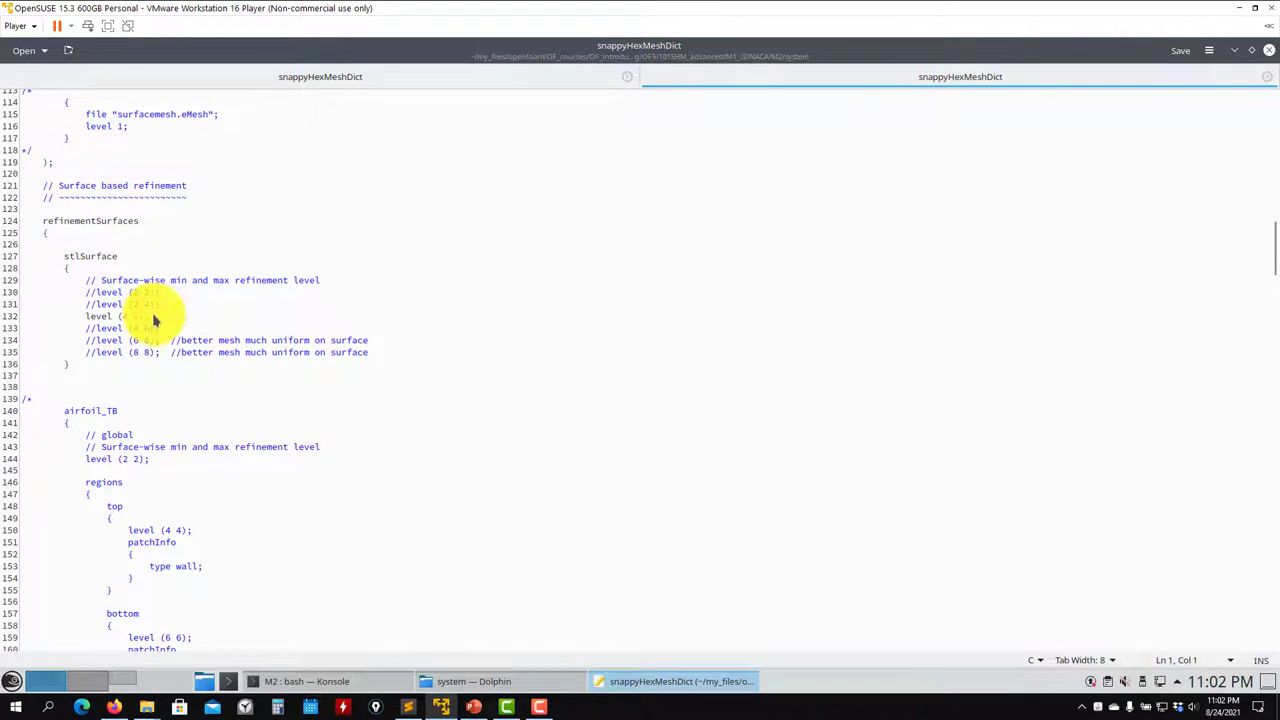
{"action": "left_click_drag", "start_coordinate": [155, 320], "coordinate": [88, 318]}
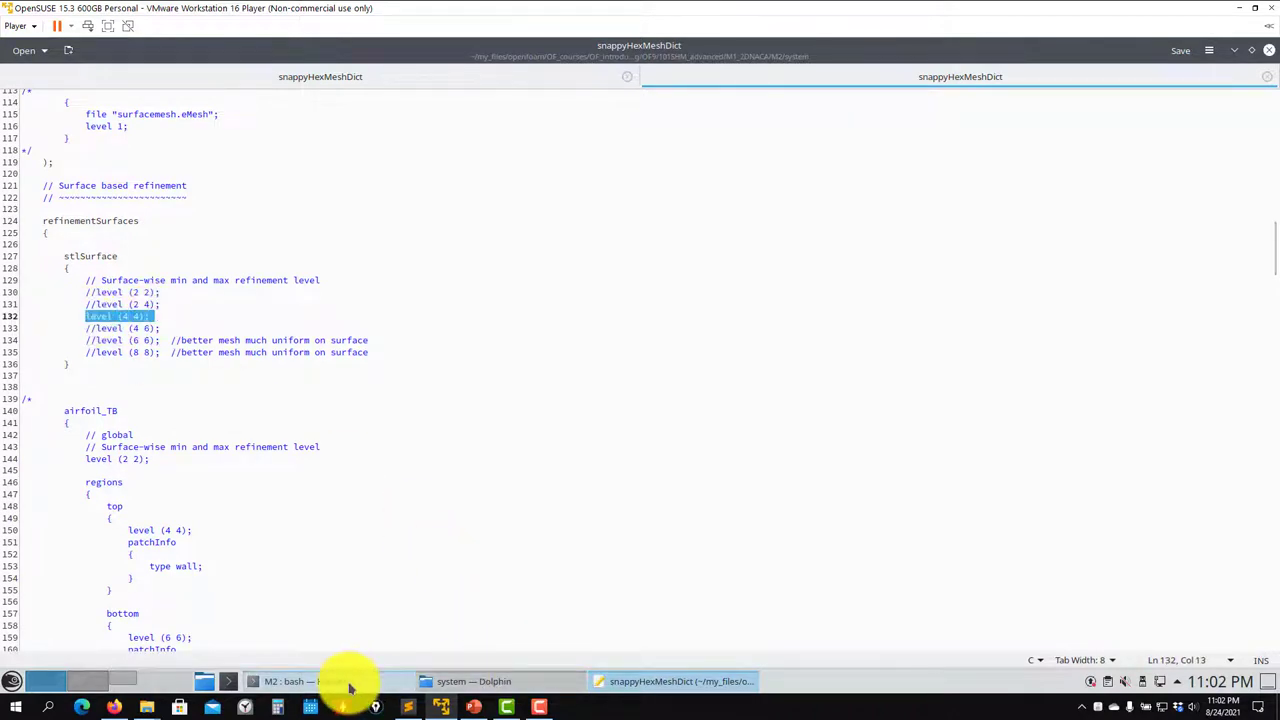
{"action": "left_click", "coordinate": [300, 681]}
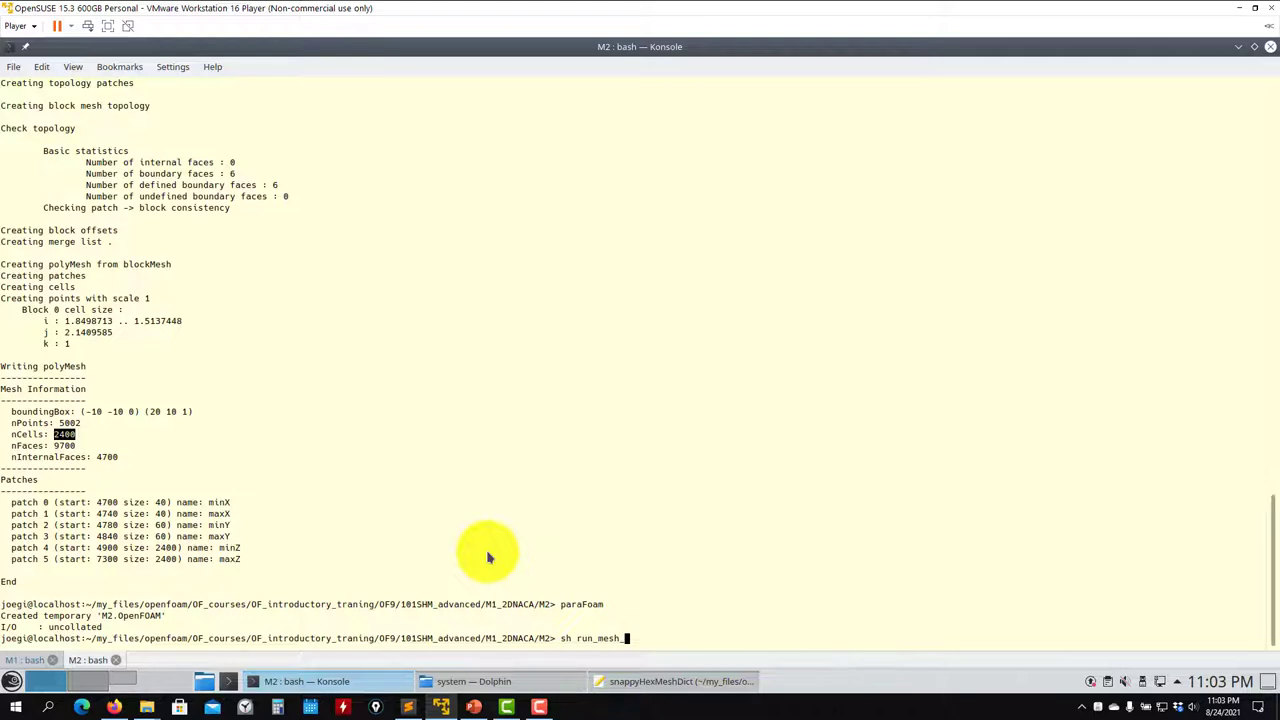
Run sh run_mesh_all.sh for M2 and sh run_mesh.sh for M1
{"action": "key", "text": "Tab"}
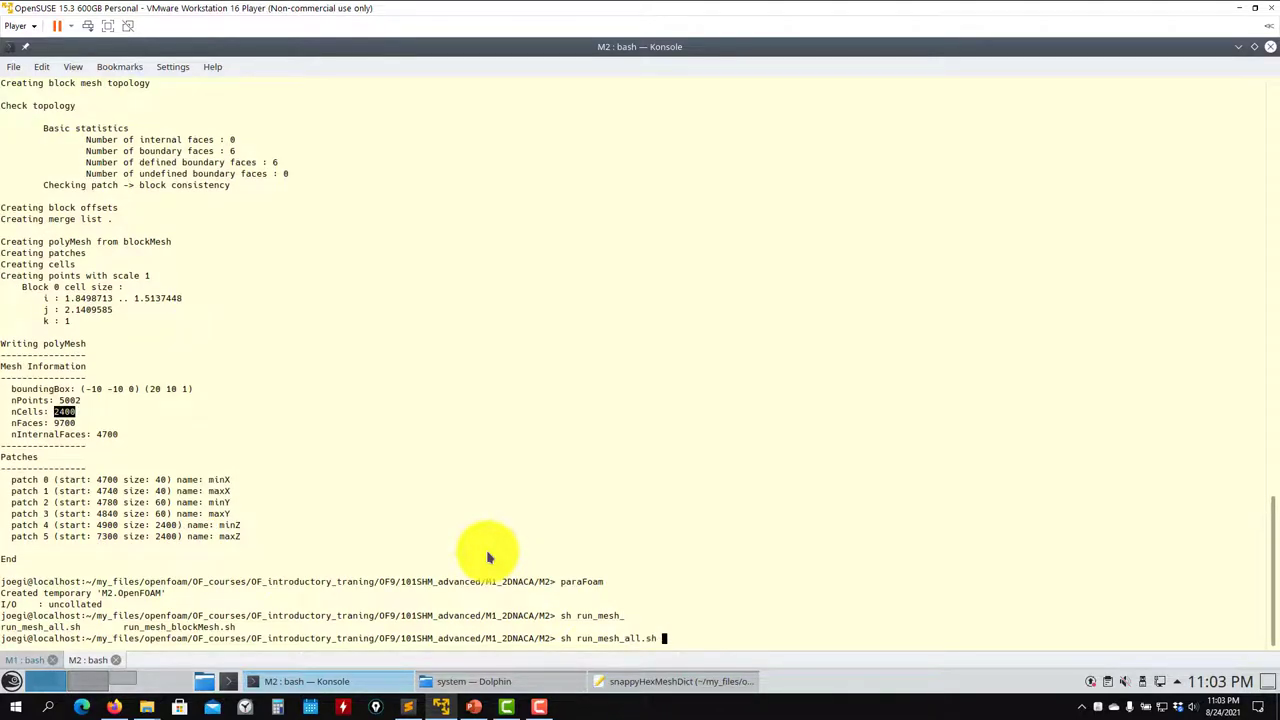
{"action": "key", "text": "Return"}
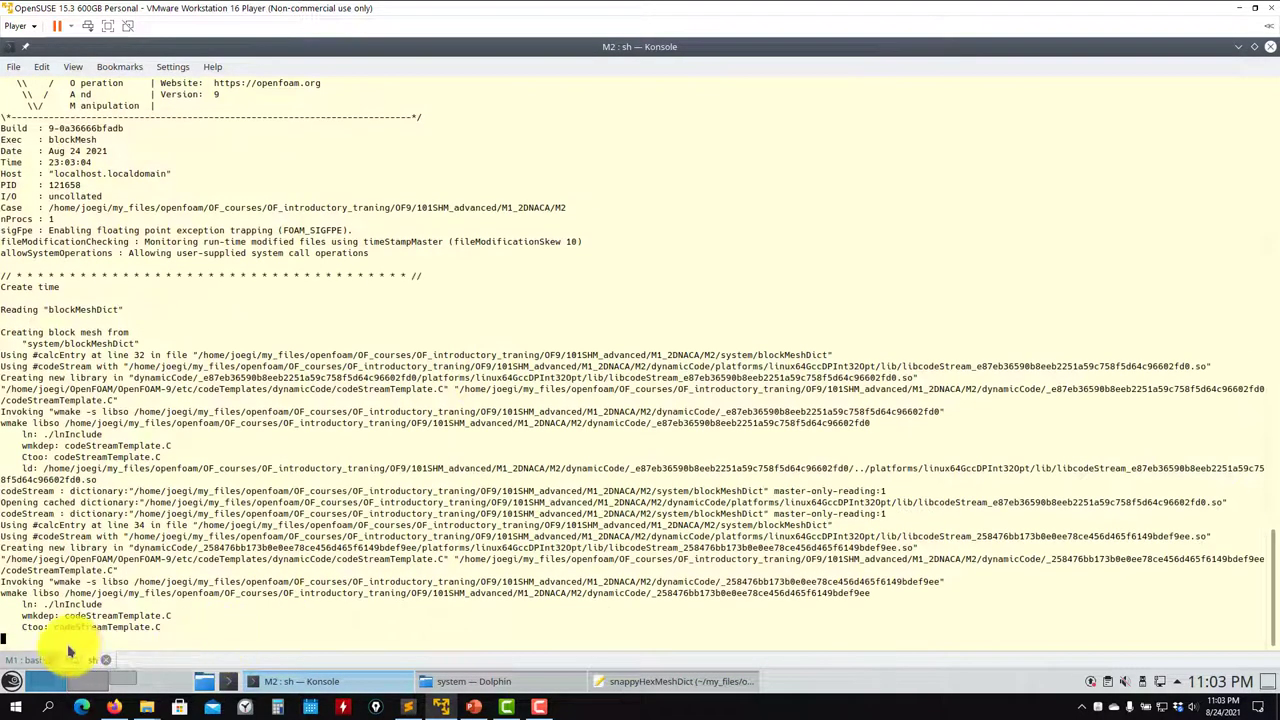
{"action": "left_click", "coordinate": [25, 660]}
{"action": "type", "text": "ls"}
{"action": "key", "text": "Return"}
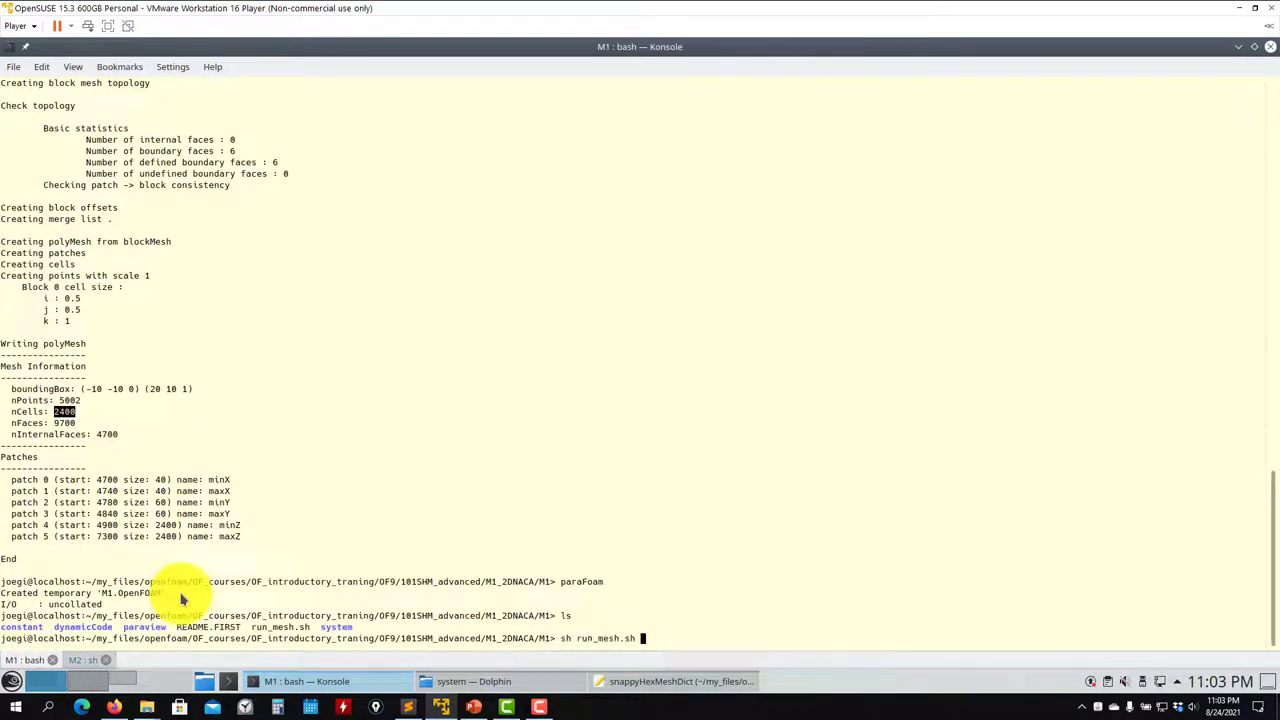
{"action": "key", "text": "Return"}
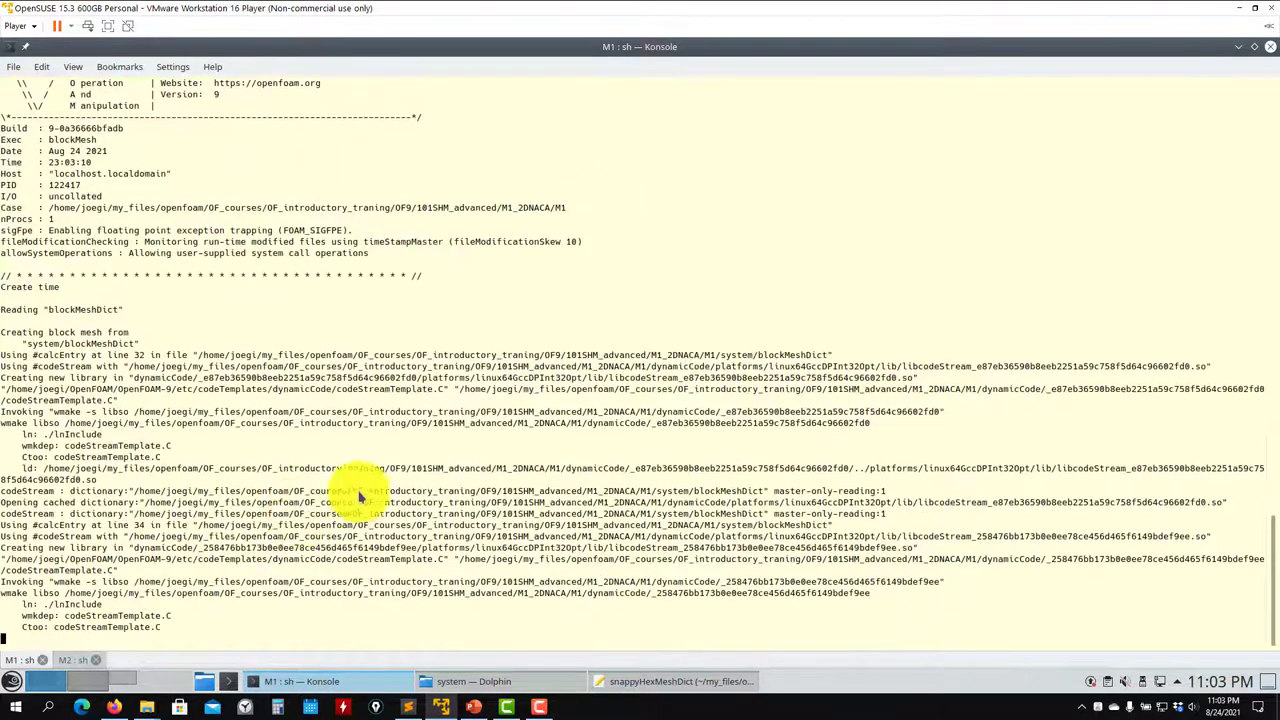
Launch paraFoam from the M2 terminal and close that ParaView window
{"action": "left_click", "coordinate": [66, 663]}
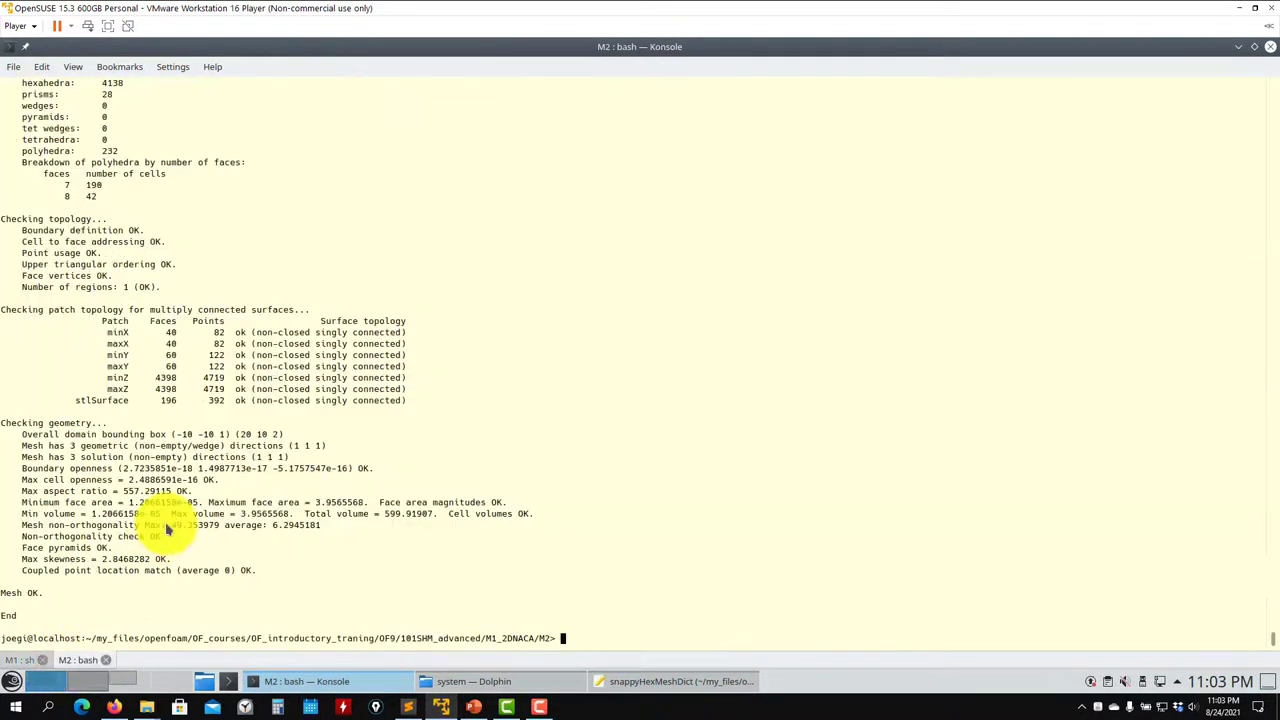
{"action": "type", "text": "paraFoam"}
{"action": "key", "text": "Return"}
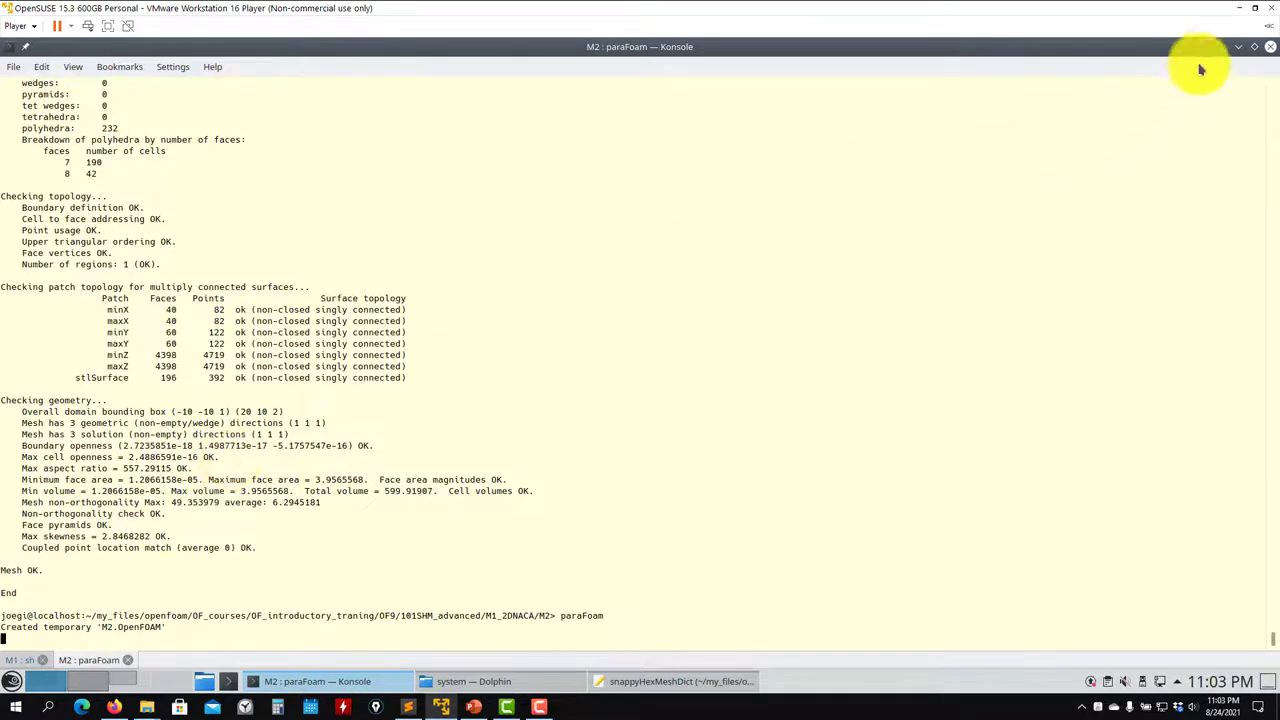
{"action": "left_click", "coordinate": [1270, 47]}
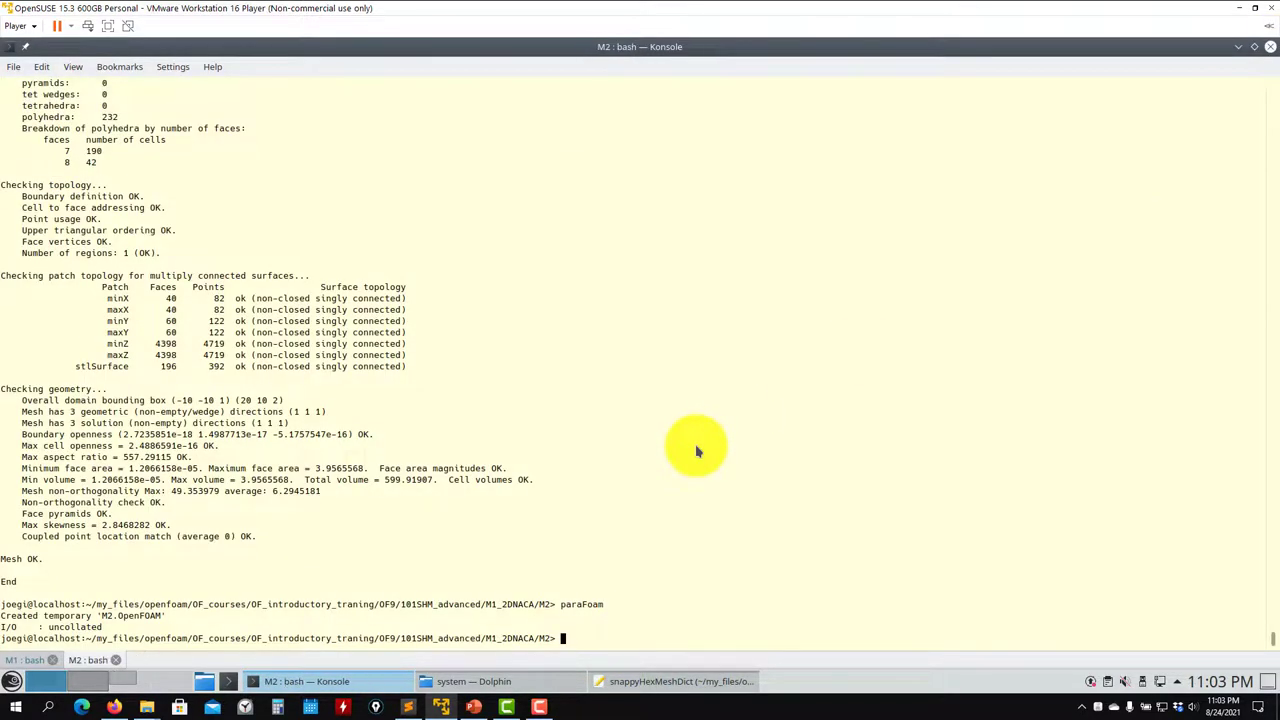
Create an empty case2.foam file in the M2 case with touch
{"action": "type", "text": "ls"}
{"action": "key", "text": "Return"}
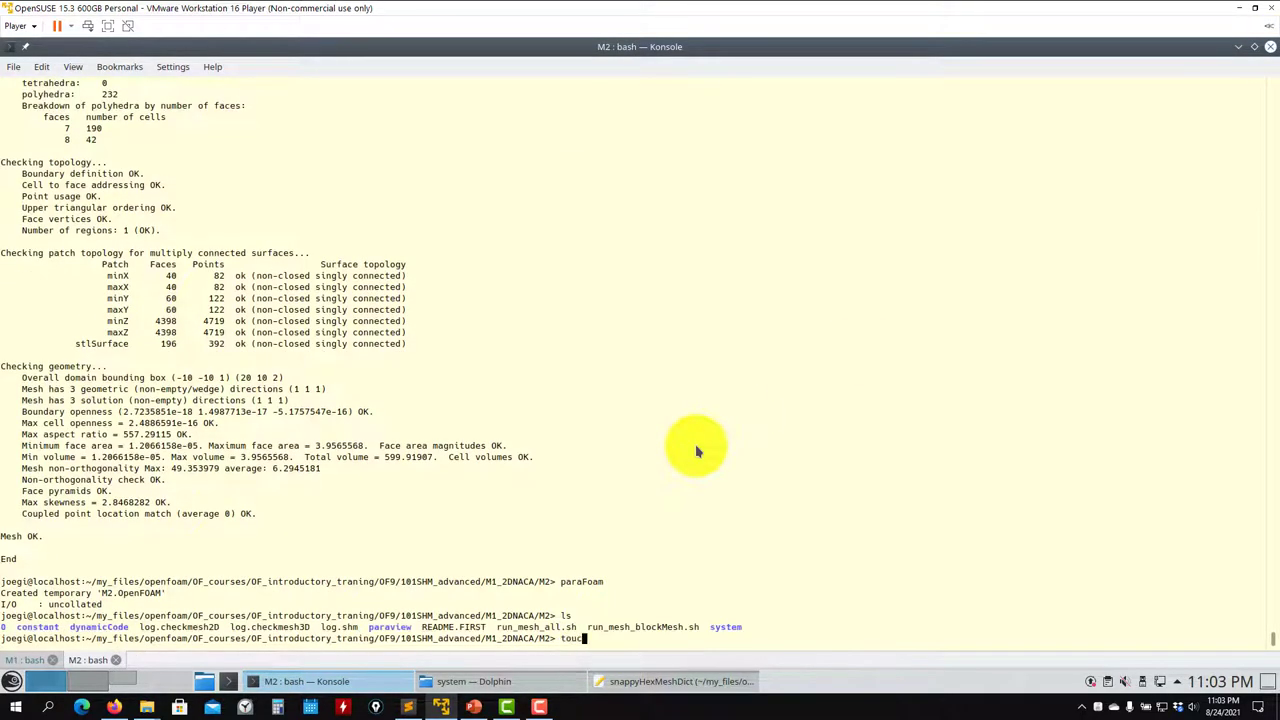
{"action": "type", "text": "touch case2.foma"}
{"action": "key", "text": "BackSpace"}
{"action": "key", "text": "BackSpace"}
{"action": "type", "text": "am"}
{"action": "key", "text": "Return"}
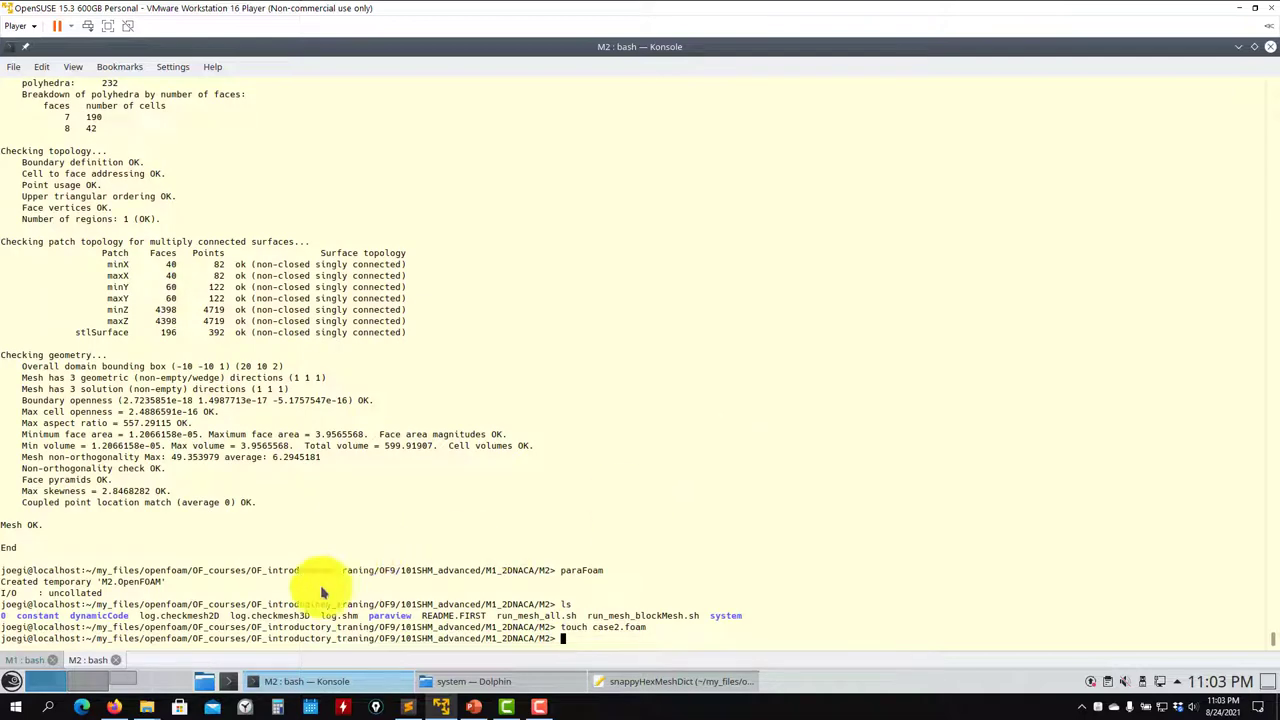
Launch paraFoam from the M1 case terminal
{"action": "left_click", "coordinate": [28, 660]}
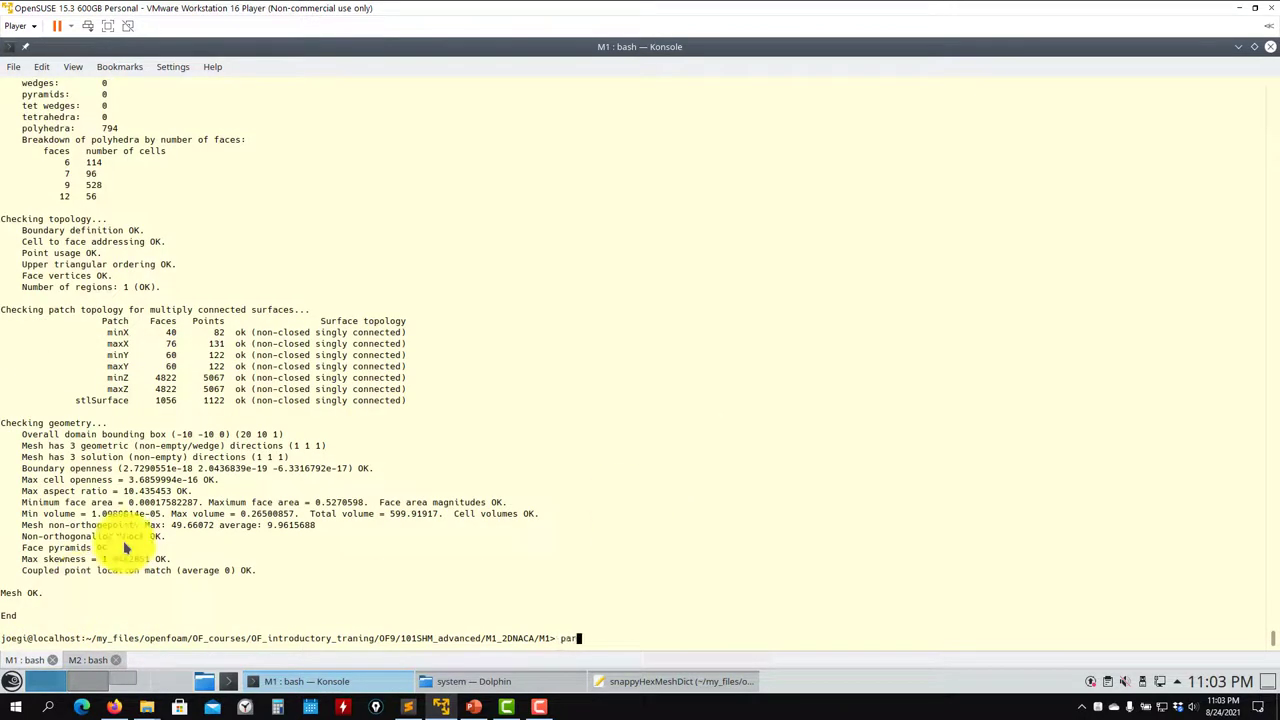
{"action": "type", "text": "paraFoam"}
{"action": "key", "text": "Return"}
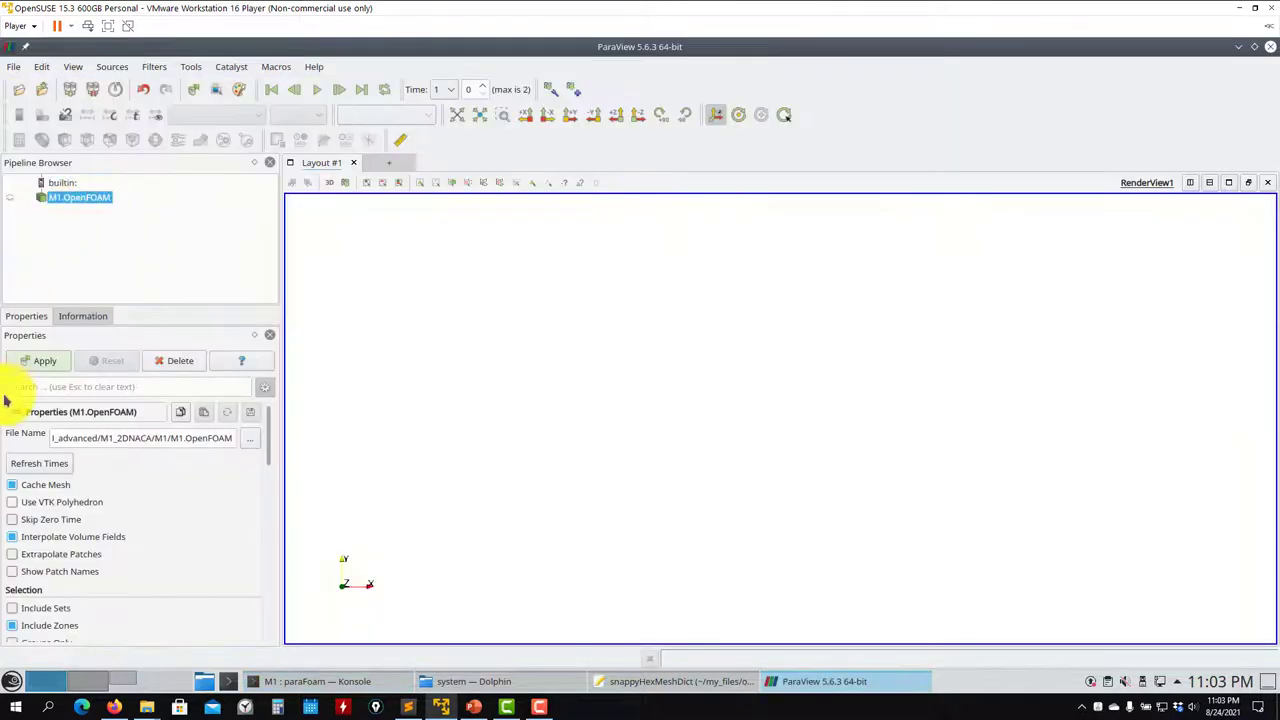
Apply the M1 mesh, then open M2/case2.foam
{"action": "left_click", "coordinate": [30, 363]}
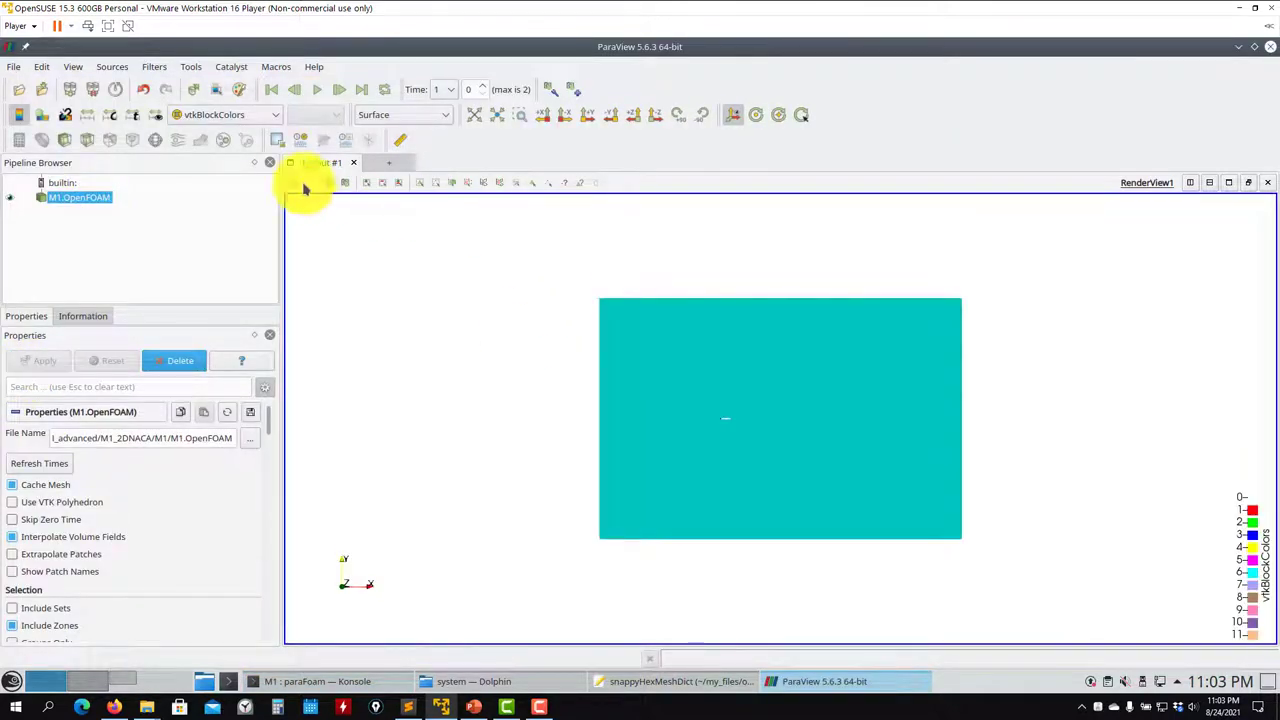
{"action": "left_click", "coordinate": [18, 67]}
{"action": "left_click", "coordinate": [32, 88]}
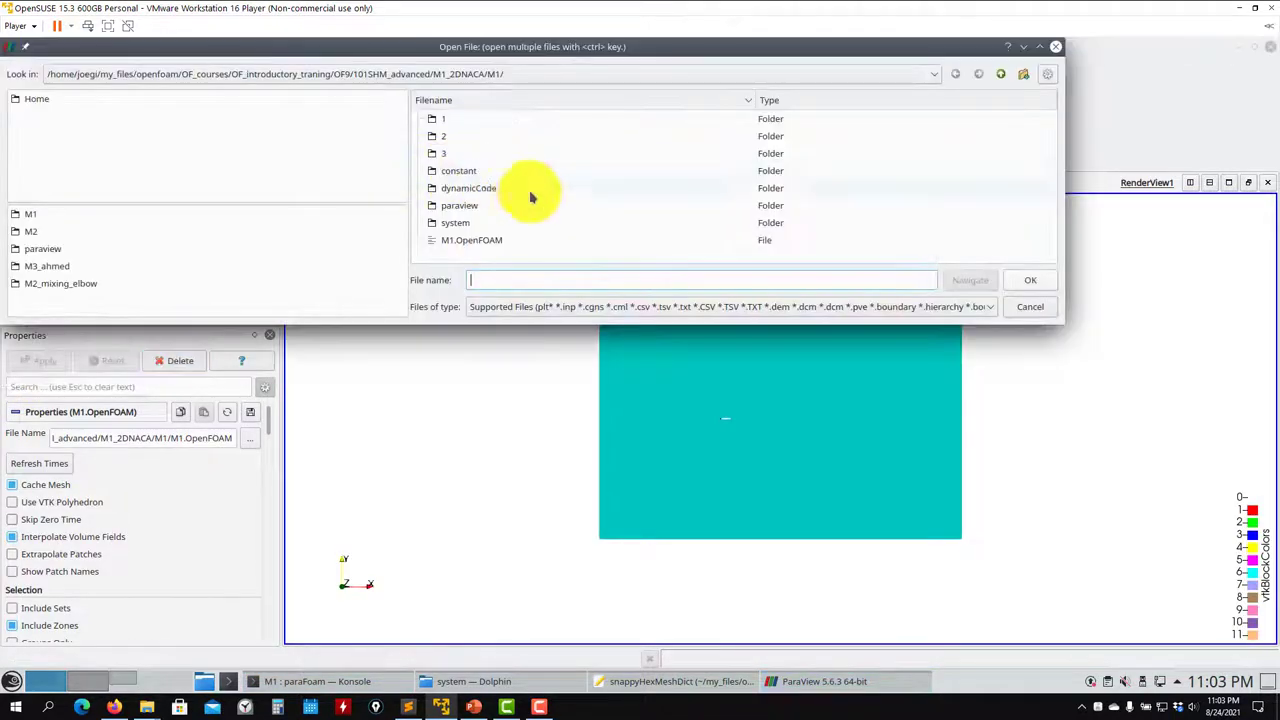
{"action": "left_click", "coordinate": [1000, 75]}
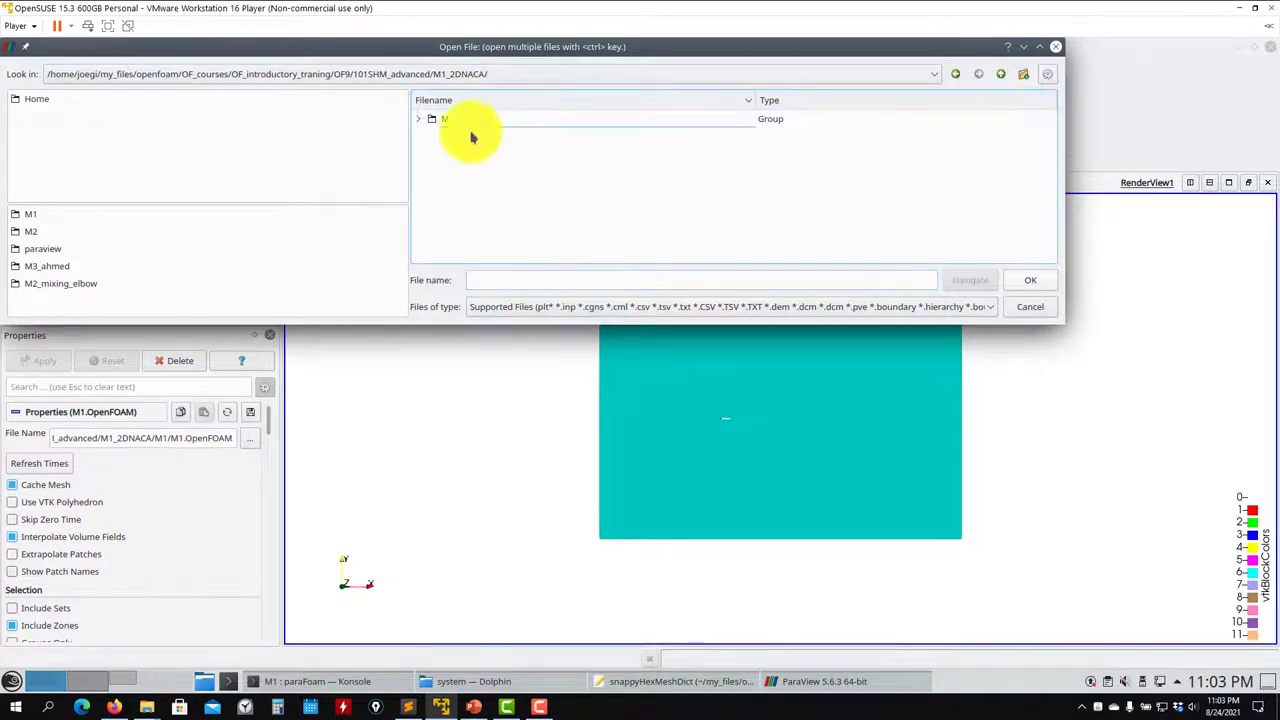
{"action": "left_click", "coordinate": [418, 118]}
{"action": "left_click", "coordinate": [463, 155]}
{"action": "double_click", "coordinate": [463, 155]}
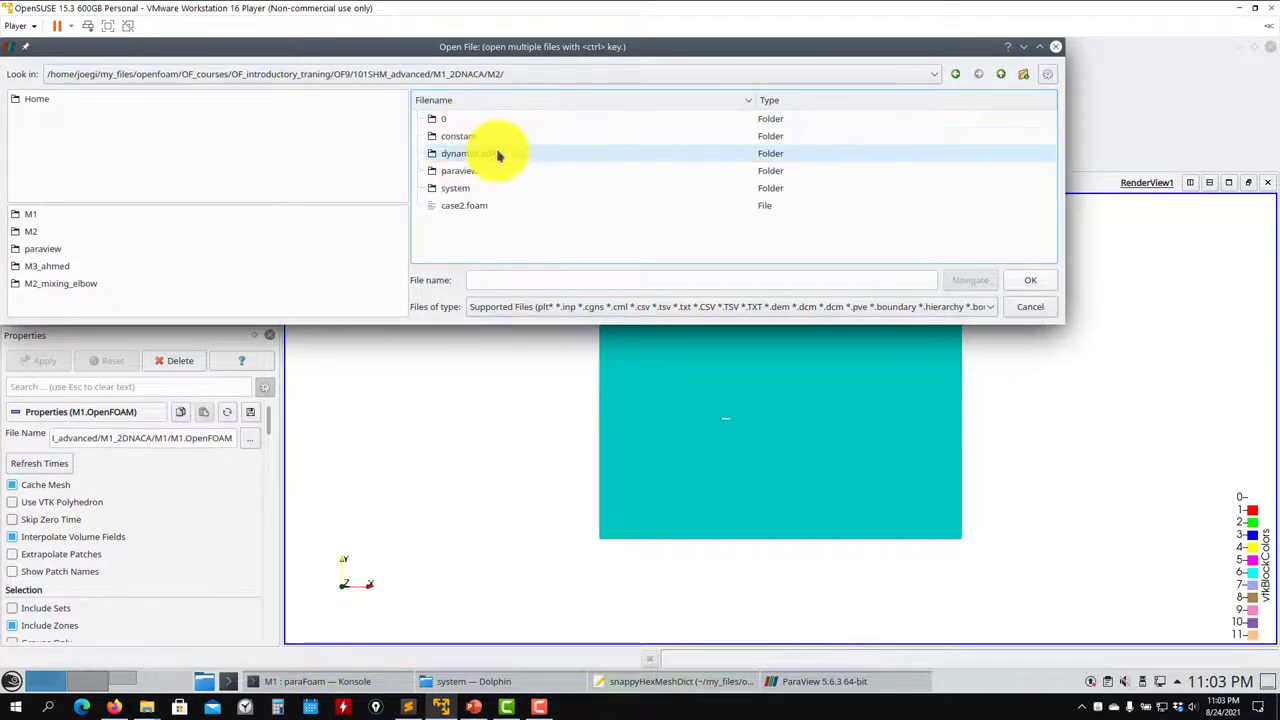
{"action": "left_click", "coordinate": [471, 206]}
{"action": "left_click", "coordinate": [1030, 280]}
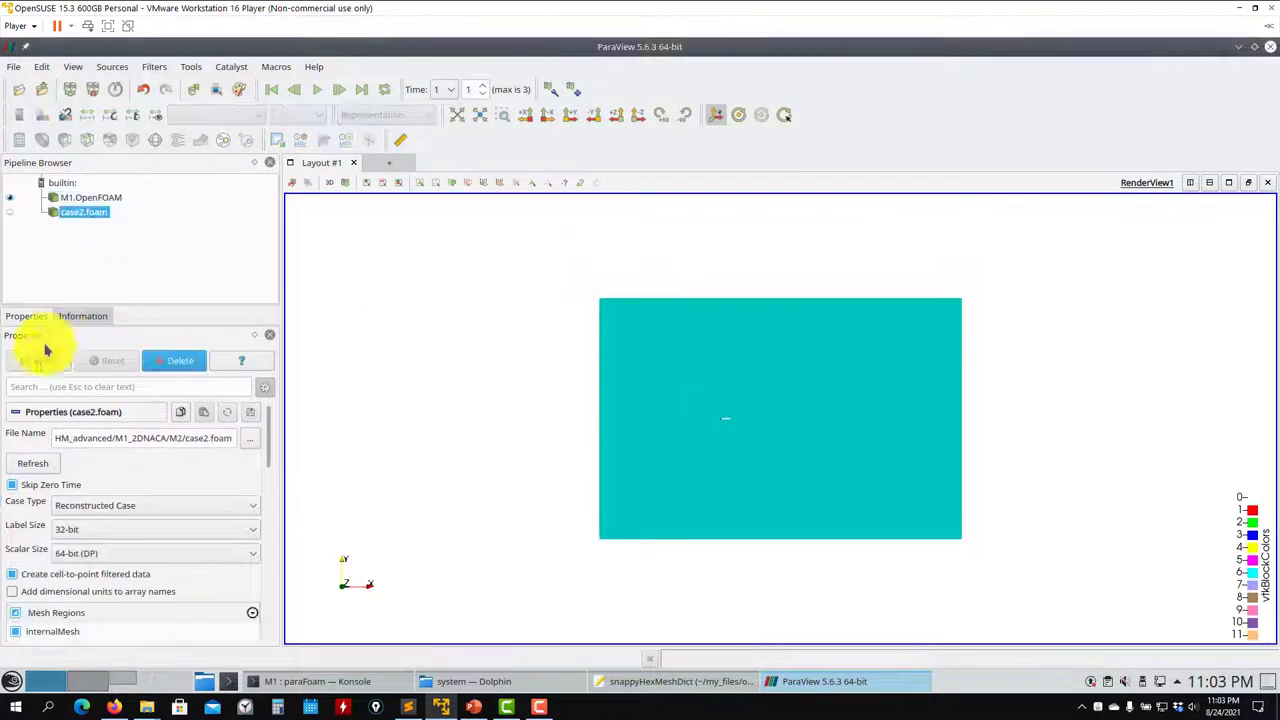
Apply case2.foam and show it in a new side-by-side Render View
{"action": "left_click", "coordinate": [50, 360]}
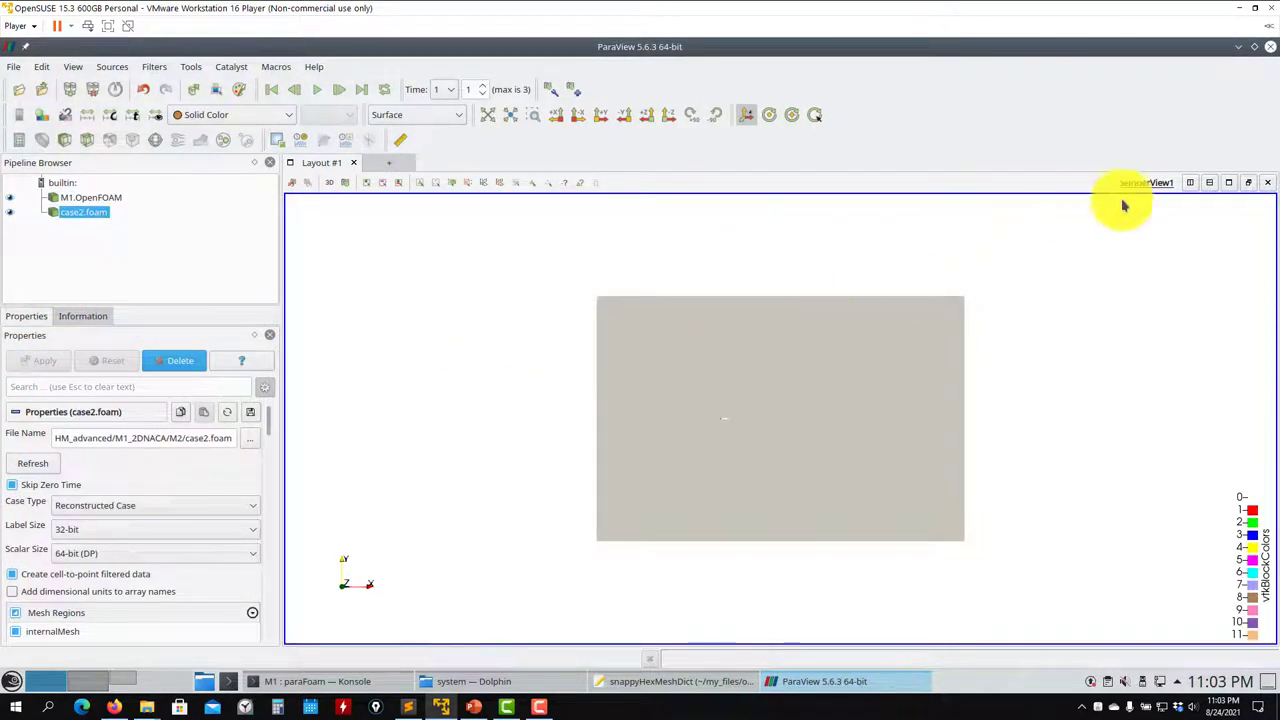
{"action": "left_click", "coordinate": [1190, 182]}
{"action": "left_click", "coordinate": [1012, 232]}
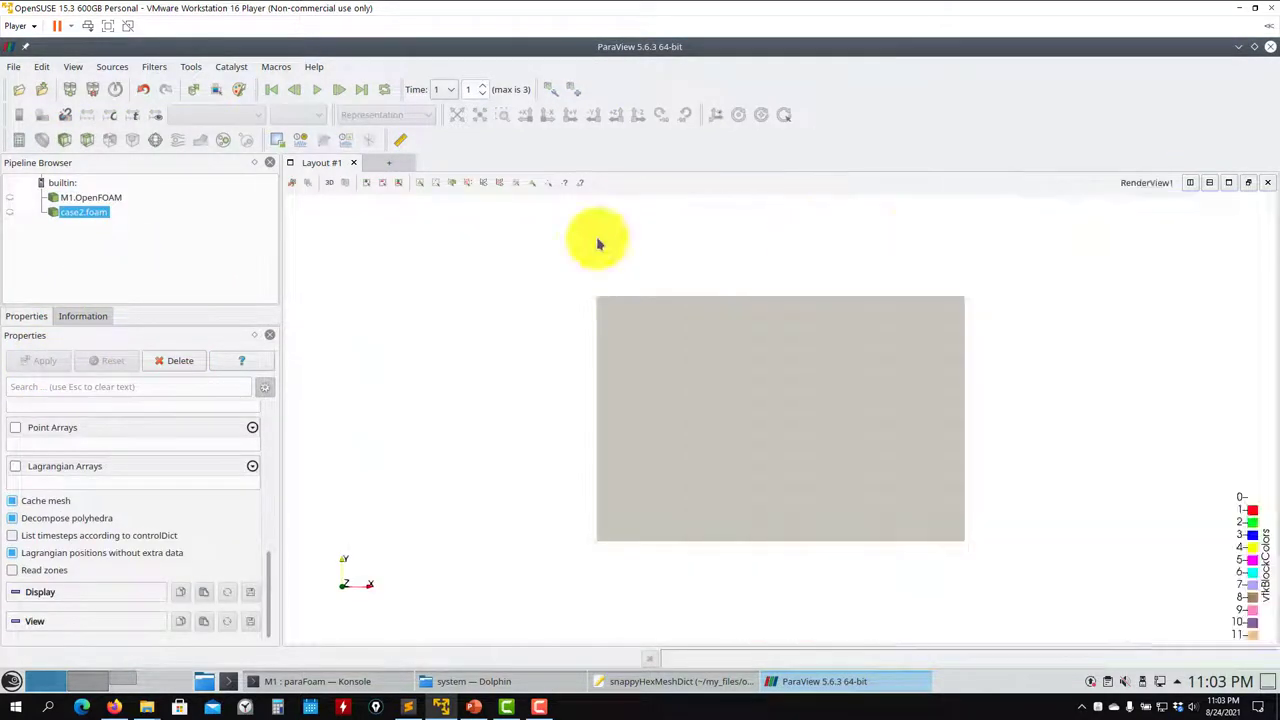
{"action": "left_click", "coordinate": [53, 212]}
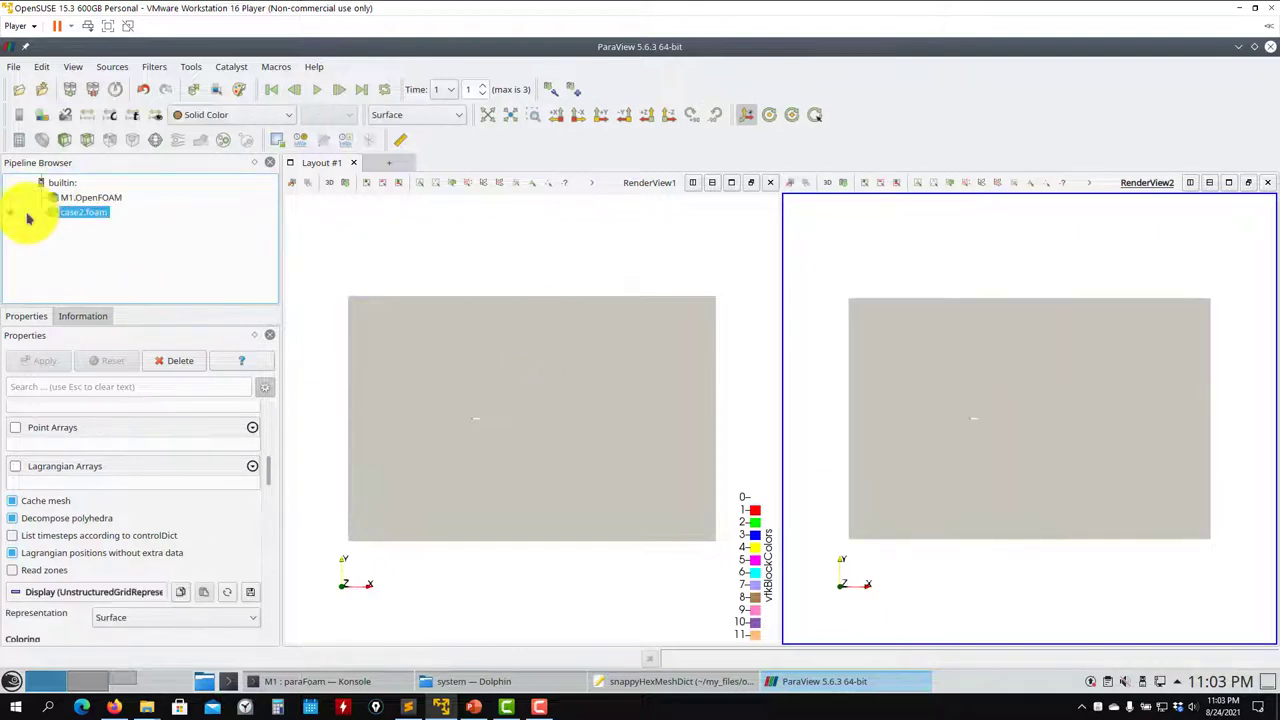
Show M1 in the left view and link its camera to the right view
{"action": "left_click", "coordinate": [351, 254]}
{"action": "left_click", "coordinate": [9, 212]}
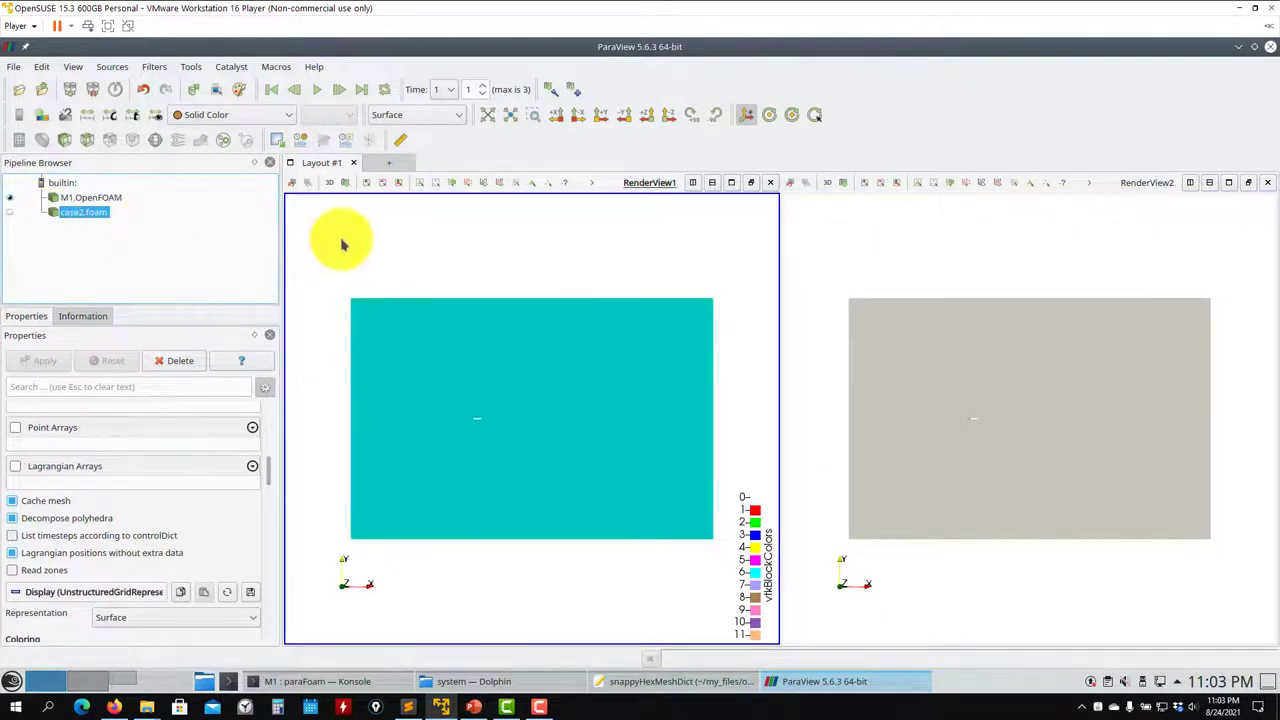
{"action": "right_click", "coordinate": [377, 260]}
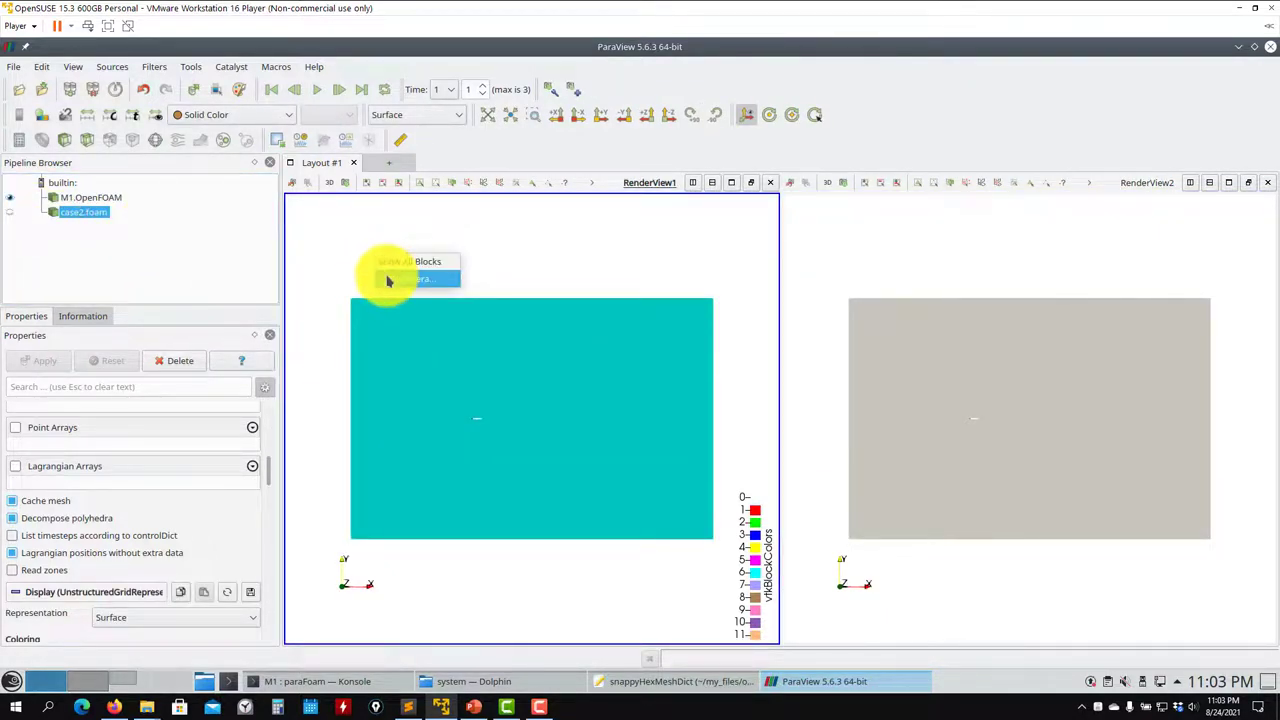
{"action": "left_click", "coordinate": [405, 281]}
{"action": "left_click", "coordinate": [871, 251]}
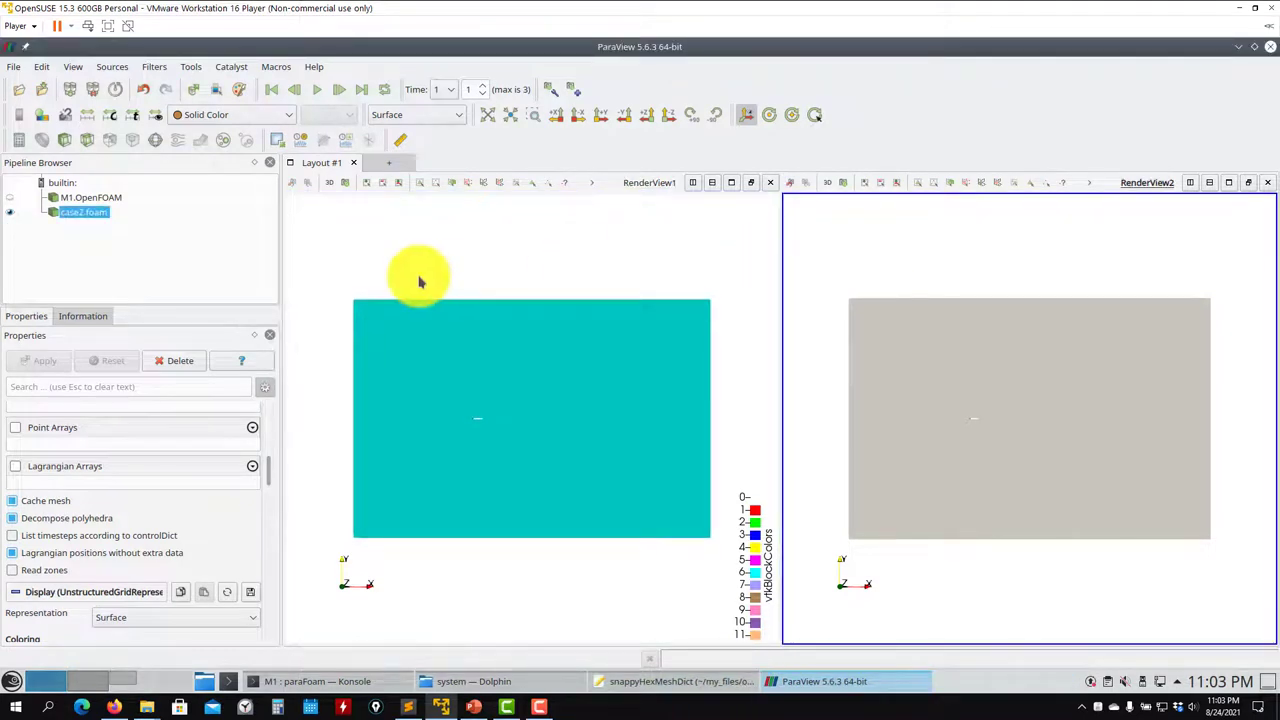
{"action": "left_click_drag", "start_coordinate": [457, 266], "coordinate": [273, 188]}
Display M1 as Surface With Edges and jump to the last time step, 3
{"action": "left_click", "coordinate": [410, 114]}
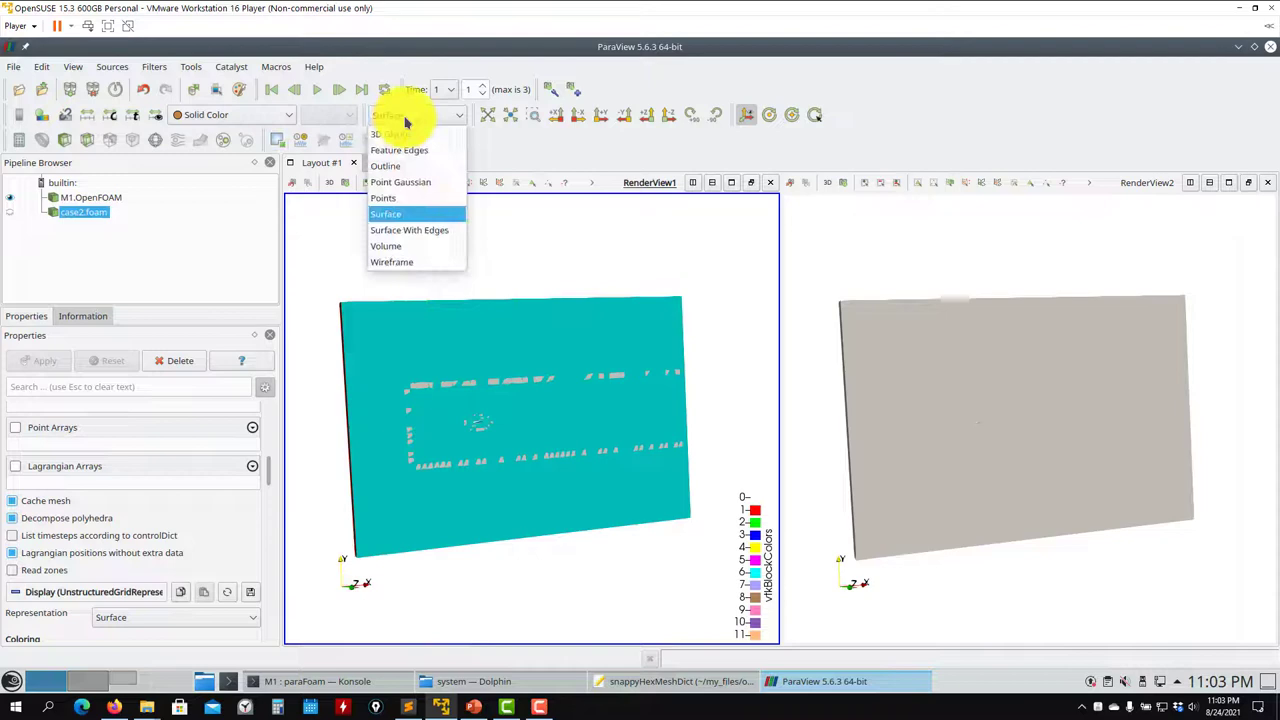
{"action": "left_click", "coordinate": [410, 227]}
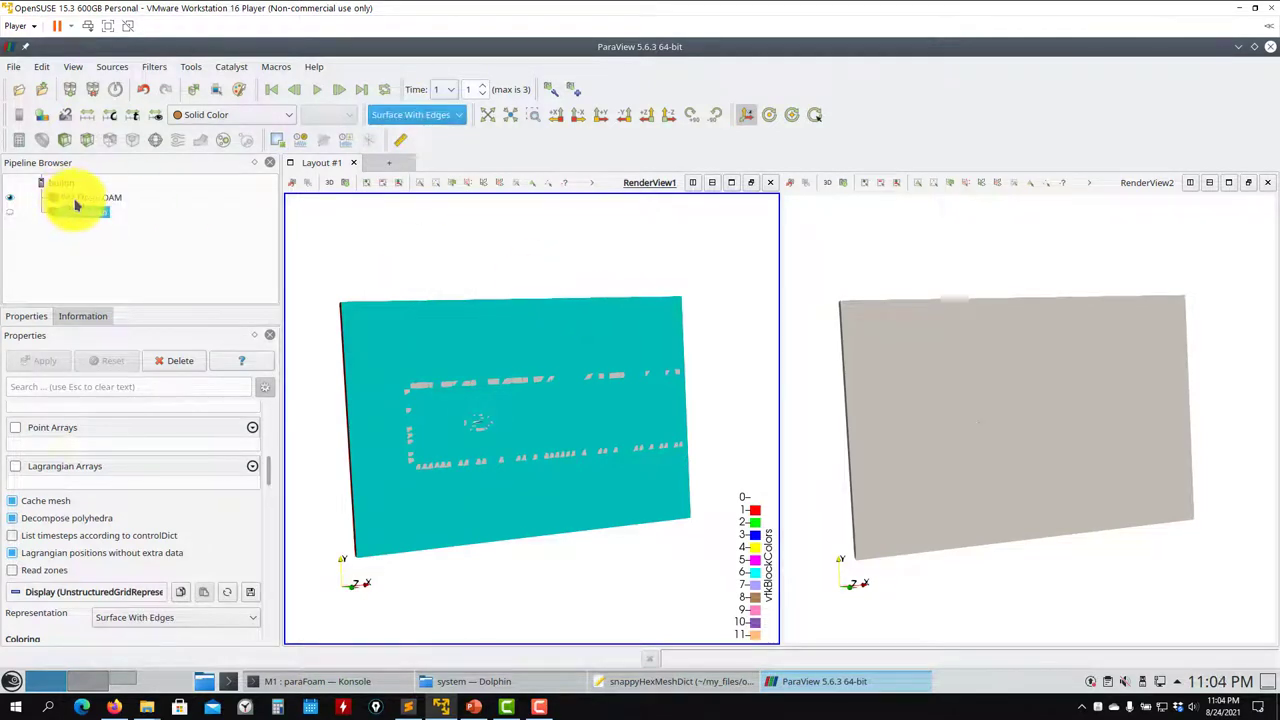
{"action": "left_click", "coordinate": [392, 114]}
{"action": "left_click", "coordinate": [414, 234]}
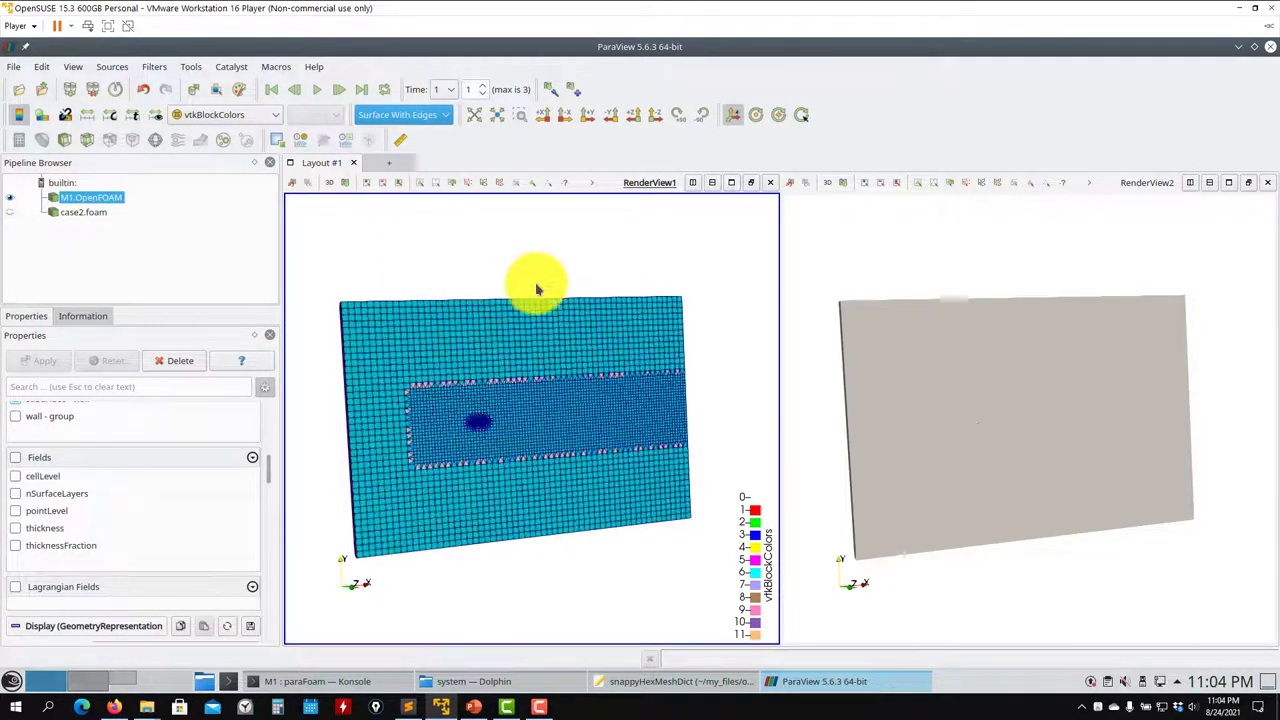
{"action": "left_click_drag", "start_coordinate": [537, 289], "coordinate": [500, 277]}
{"action": "left_click", "coordinate": [360, 90]}
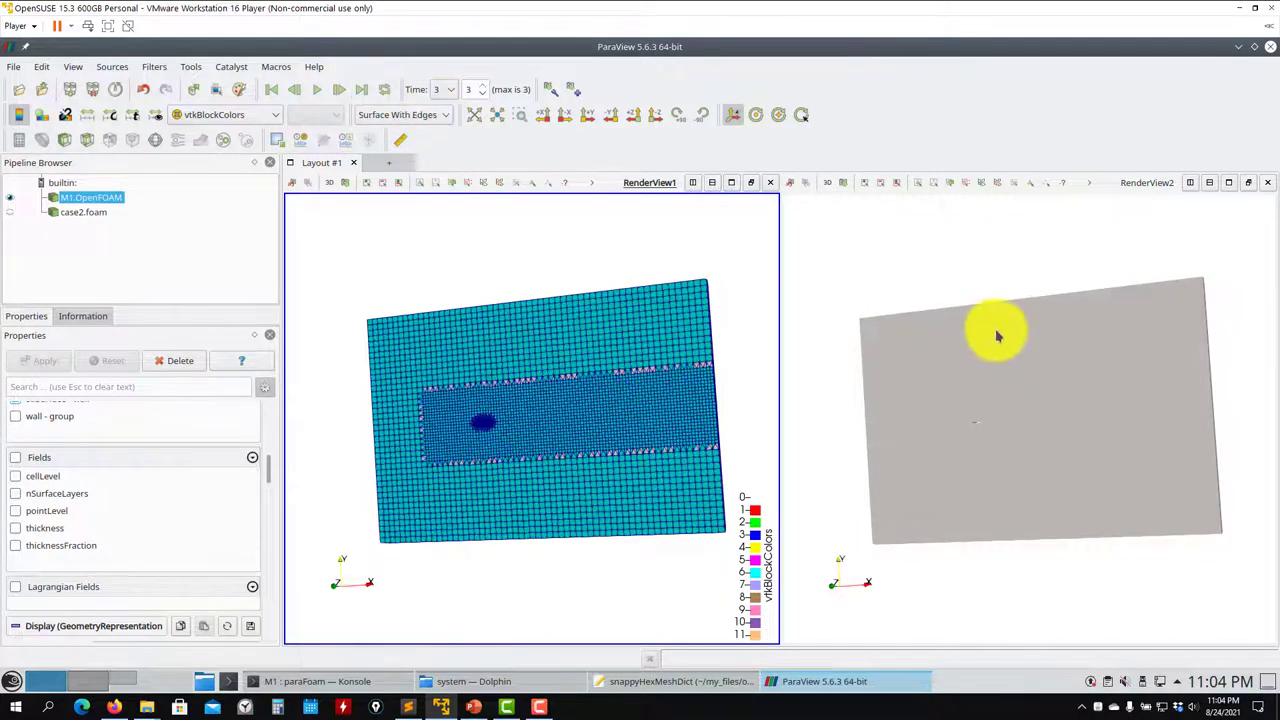
Show case2.foam with edges on the right, viewed down the Z axis
{"action": "left_click", "coordinate": [990, 332]}
{"action": "left_click", "coordinate": [80, 213]}
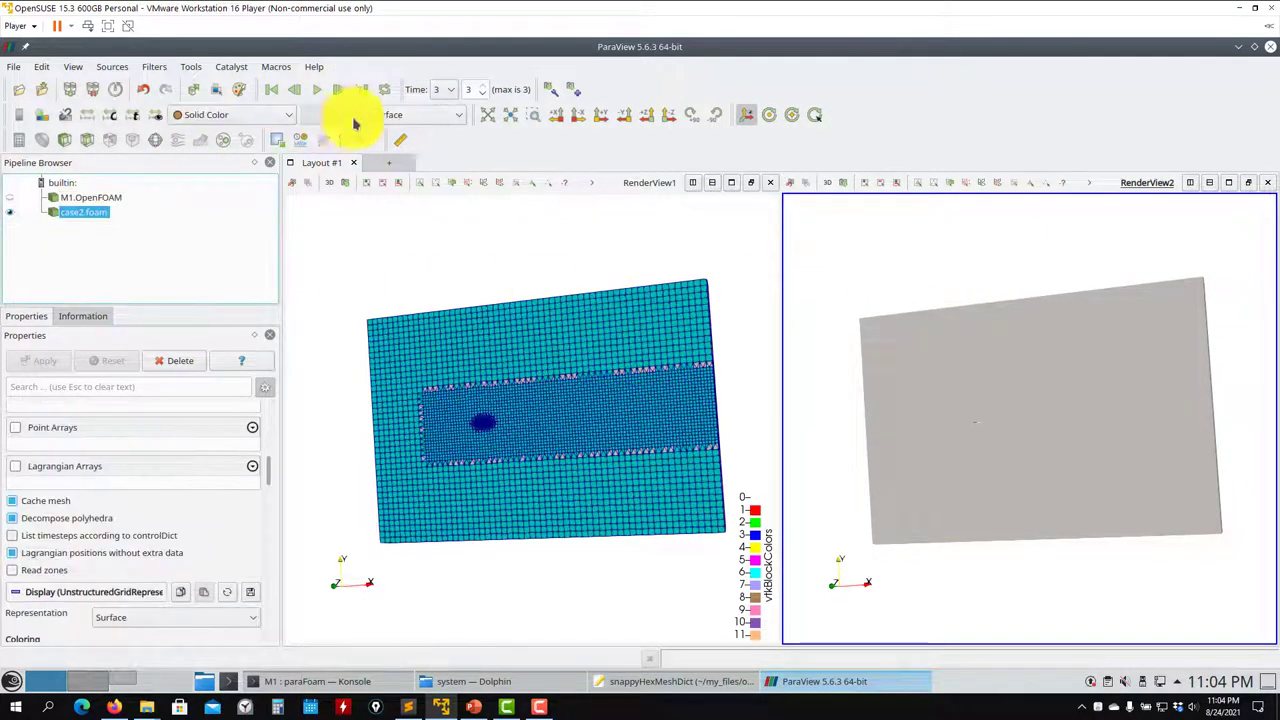
{"action": "left_click", "coordinate": [405, 114]}
{"action": "left_click", "coordinate": [414, 234]}
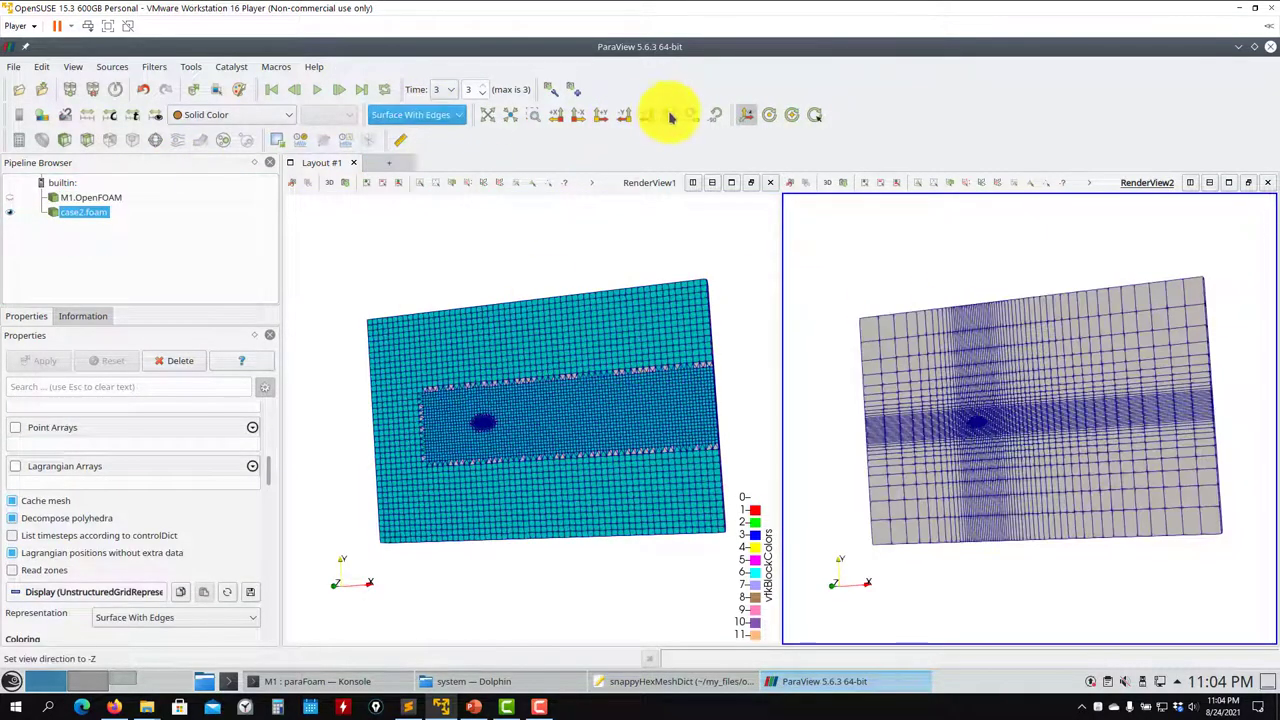
{"action": "left_click", "coordinate": [668, 114]}
Uncheck internalMesh in M1.OpenFOAM's Mesh Parts and apply
{"action": "left_click", "coordinate": [72, 198]}
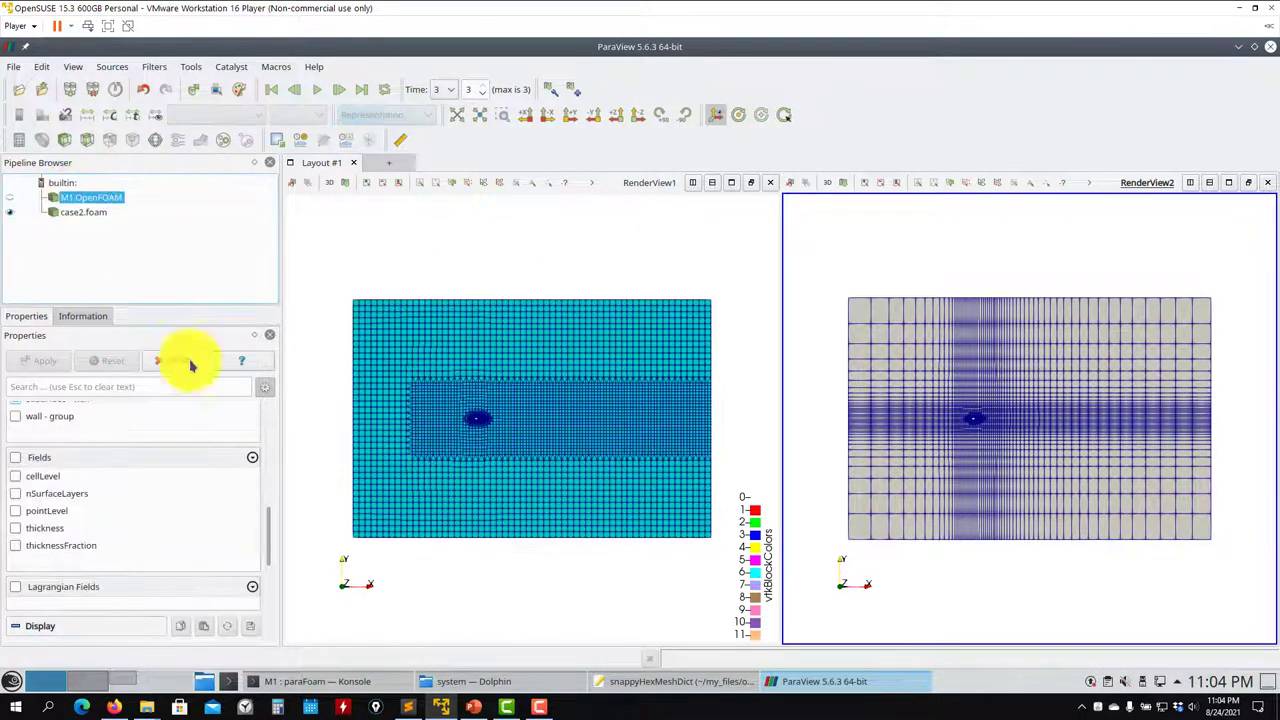
{"action": "left_click_drag", "start_coordinate": [271, 523], "coordinate": [276, 486]}
{"action": "scroll", "coordinate": [276, 486], "scroll_direction": "up", "scroll_amount": 2}
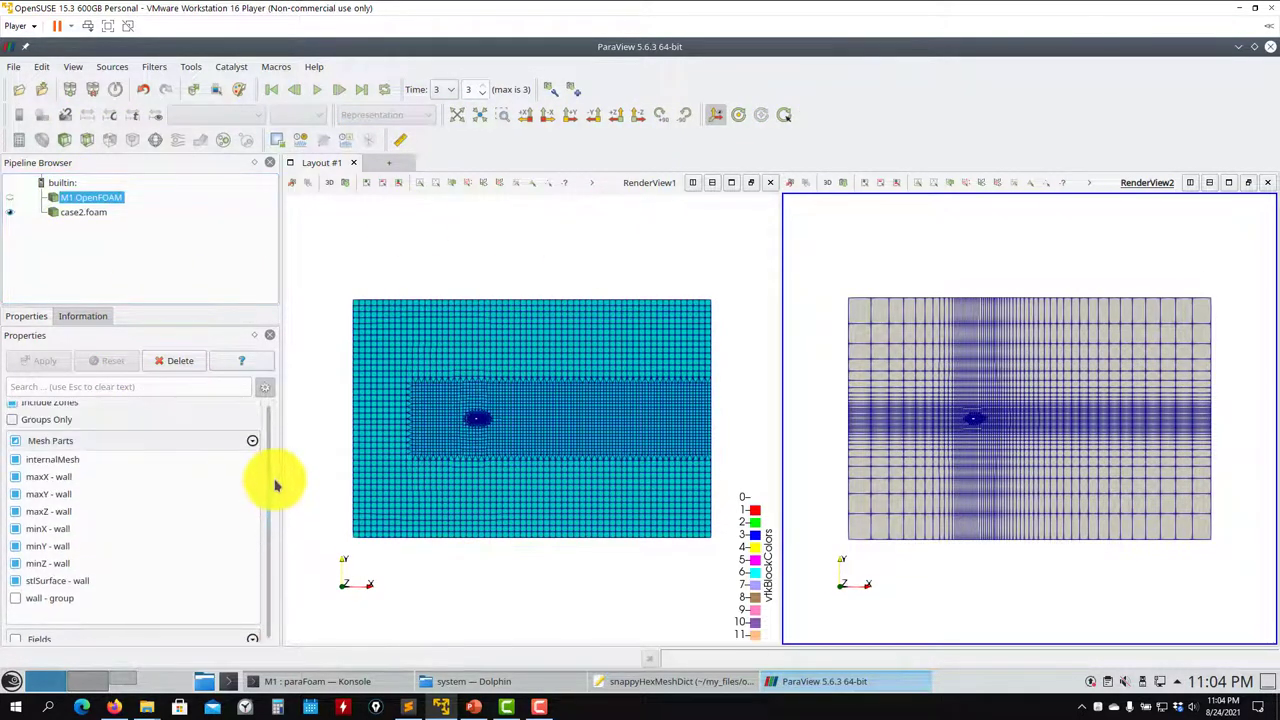
{"action": "left_click", "coordinate": [15, 459]}
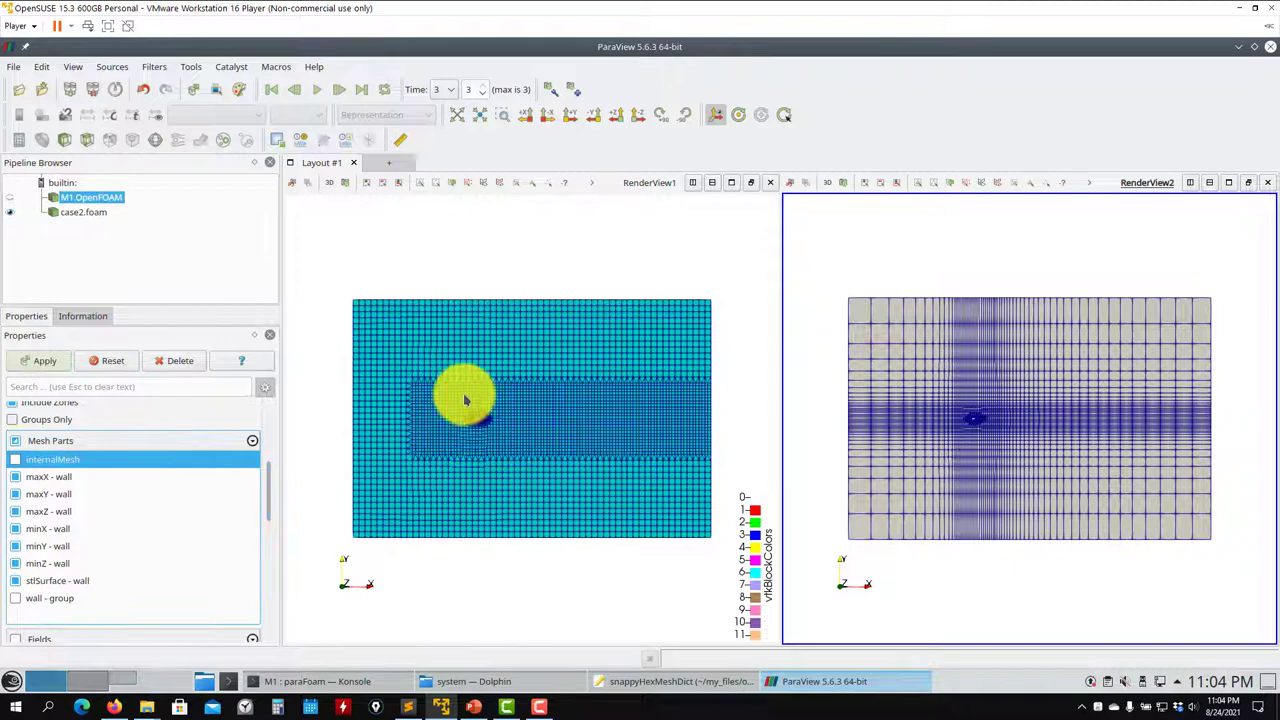
{"action": "left_click", "coordinate": [40, 361]}
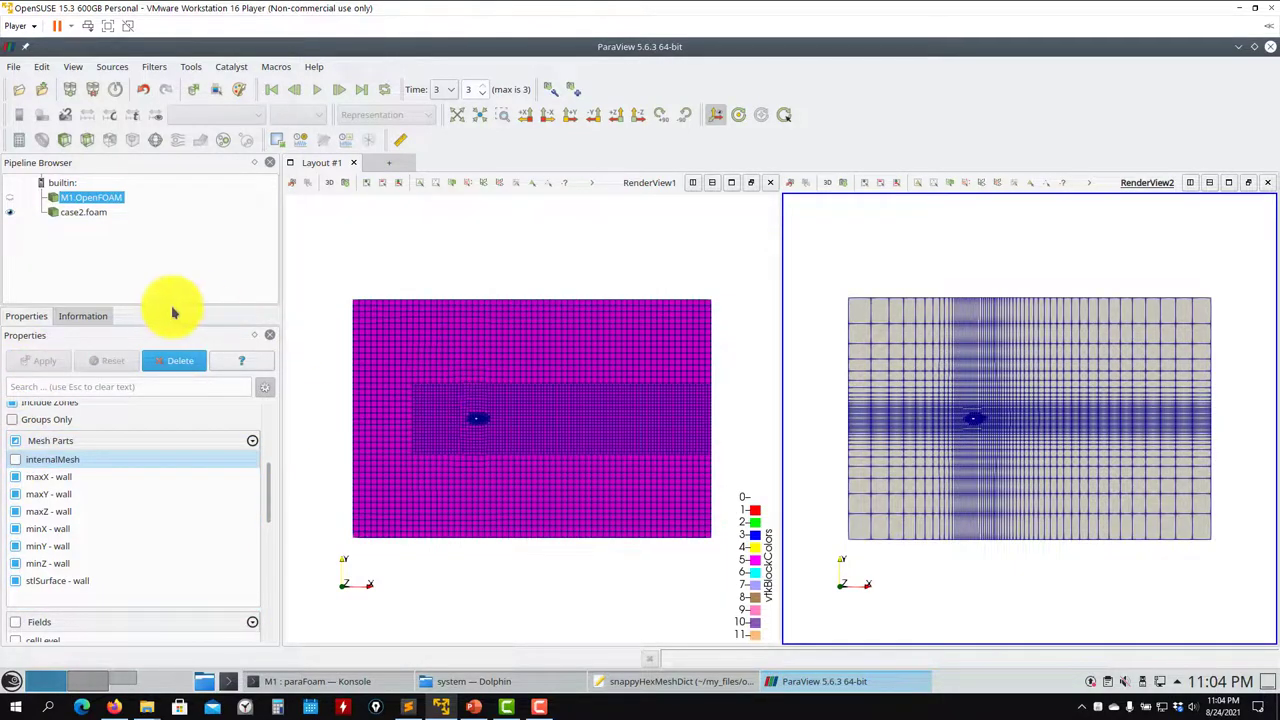
Set both render views to 2D and zoom the linked views onto the airfoil leading edge
{"action": "scroll", "coordinate": [509, 497], "scroll_direction": "up", "scroll_amount": 5}
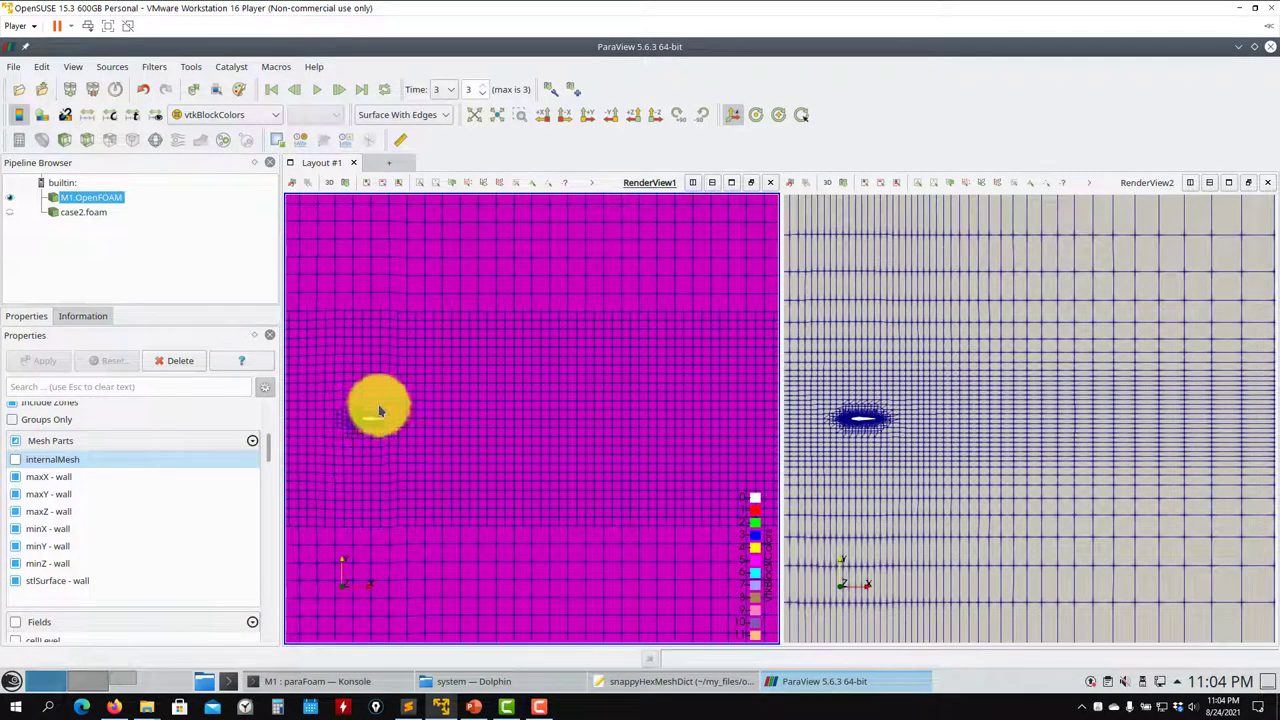
{"action": "left_click", "coordinate": [330, 183]}
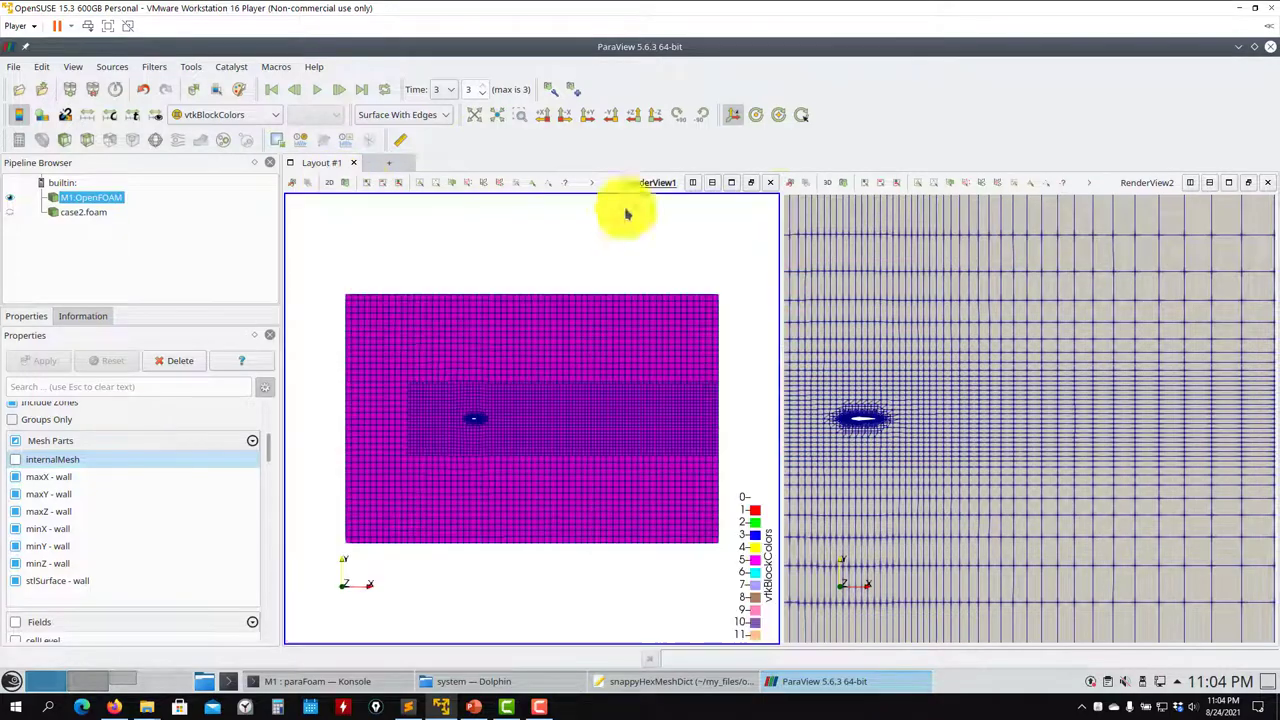
{"action": "left_click", "coordinate": [828, 183]}
{"action": "left_click_drag", "start_coordinate": [536, 431], "coordinate": [640, 409]}
{"action": "scroll", "coordinate": [577, 423], "scroll_direction": "up", "scroll_amount": 2}
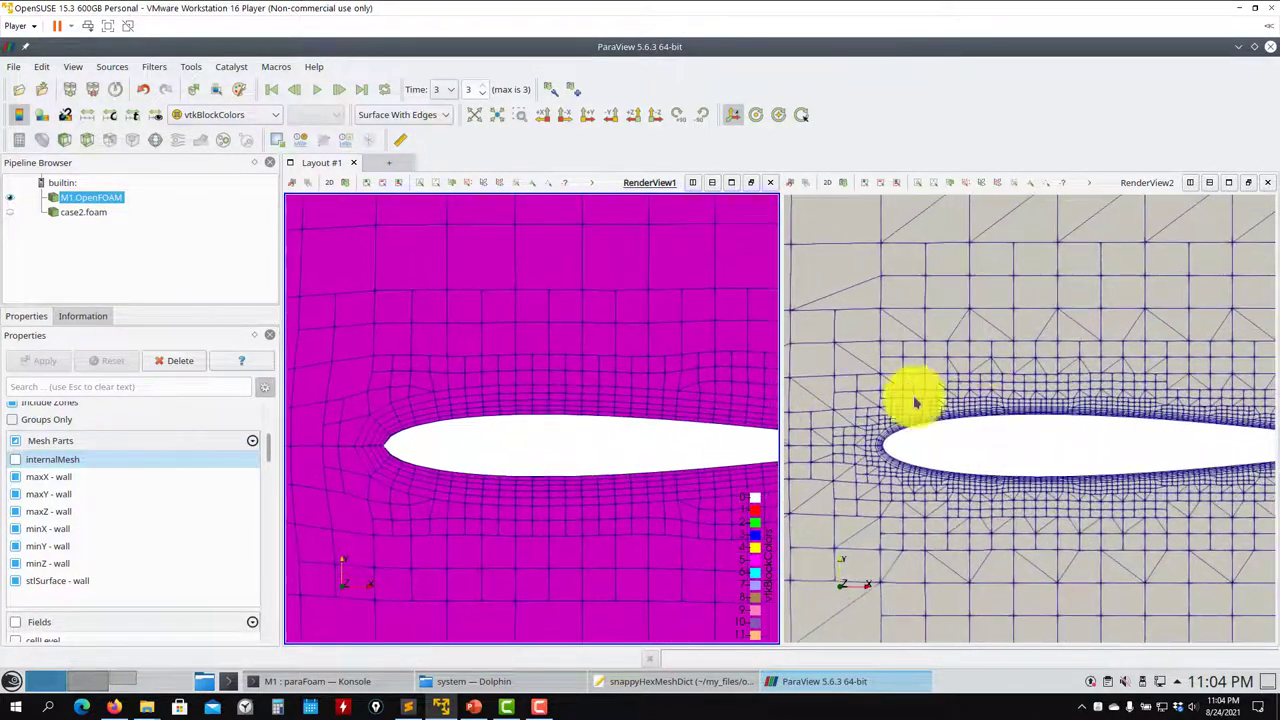
{"action": "left_click", "coordinate": [929, 443]}
{"action": "scroll", "coordinate": [885, 513], "scroll_direction": "up", "scroll_amount": 2}
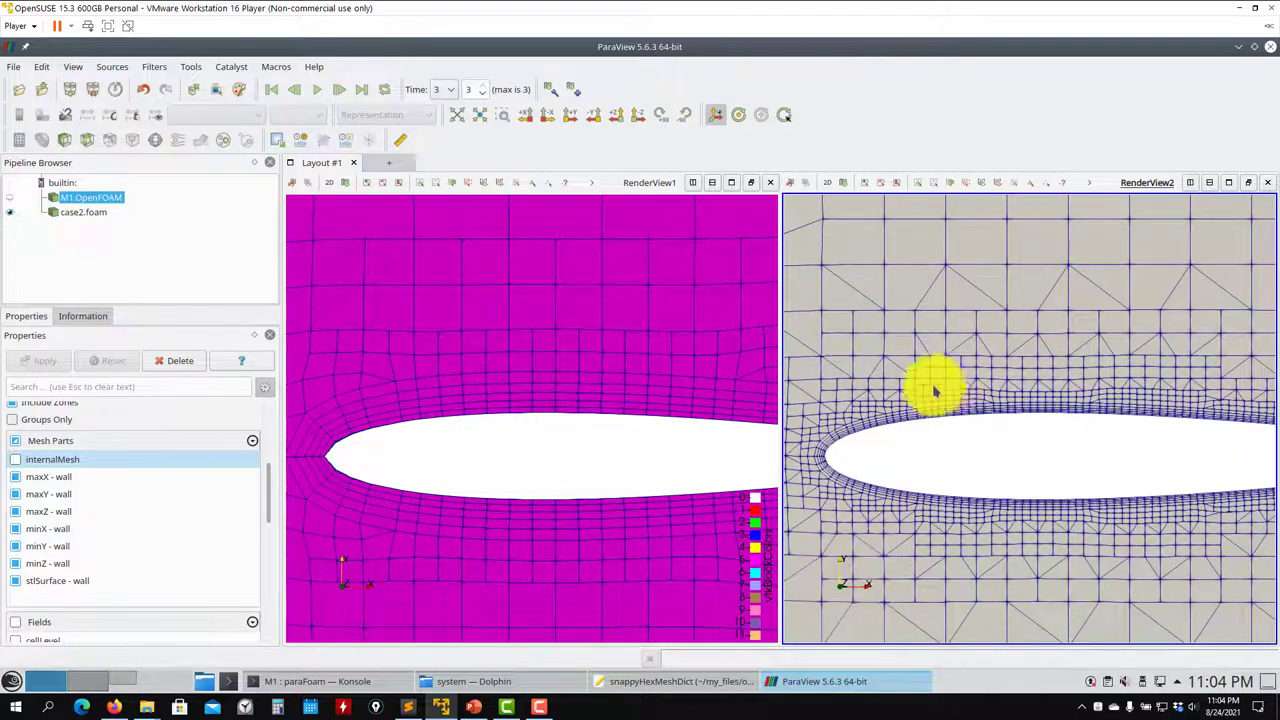
{"action": "left_click_drag", "start_coordinate": [950, 385], "coordinate": [912, 490]}
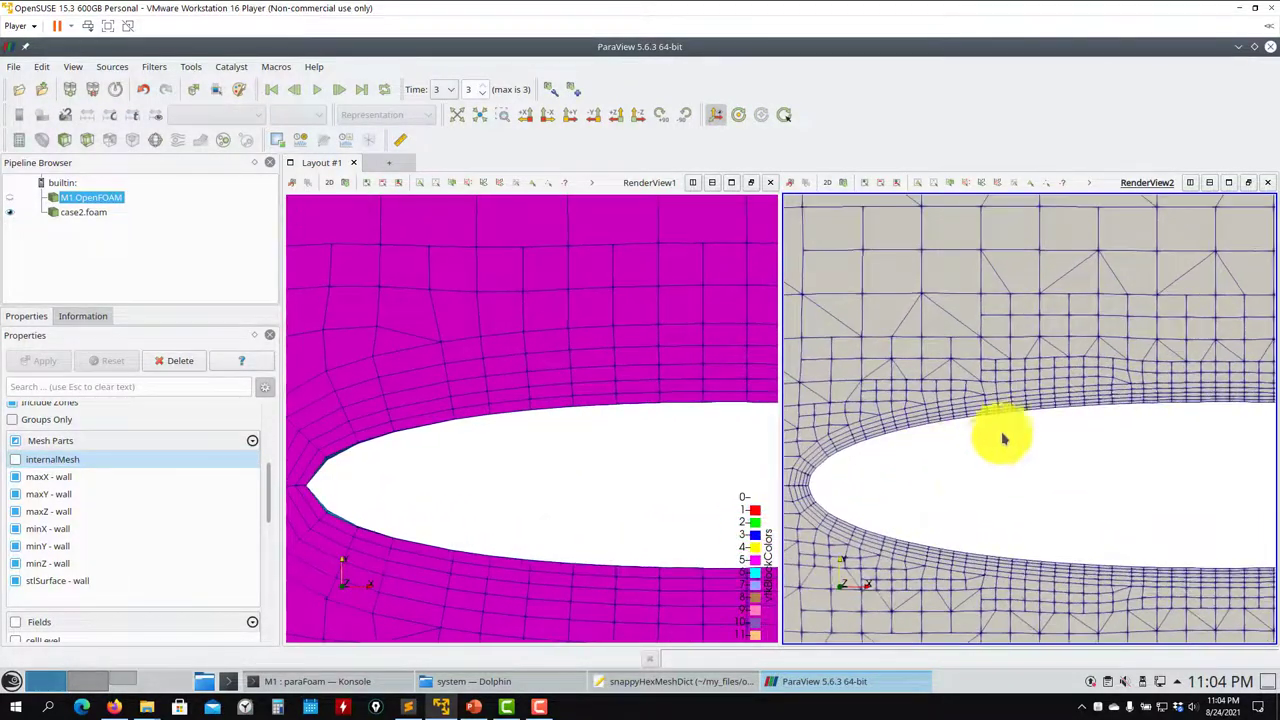
{"action": "left_click_drag", "start_coordinate": [474, 514], "coordinate": [556, 491]}
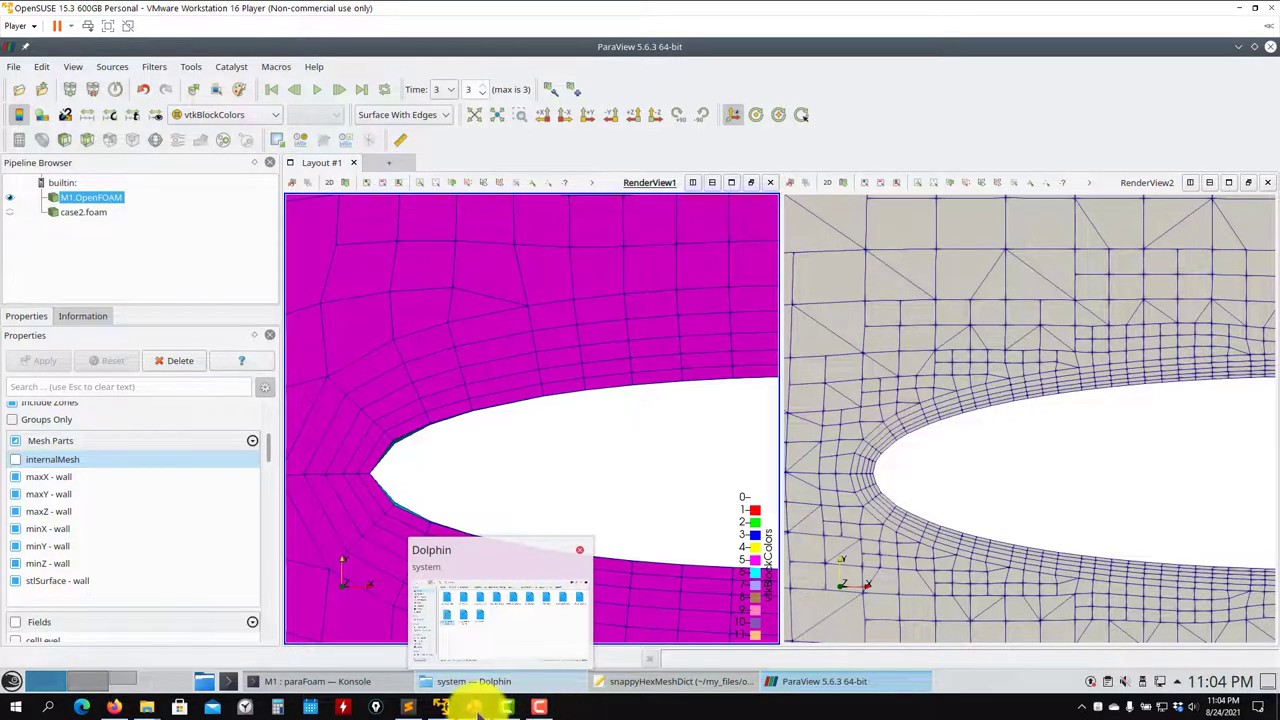
{"action": "left_click", "coordinate": [476, 707]}
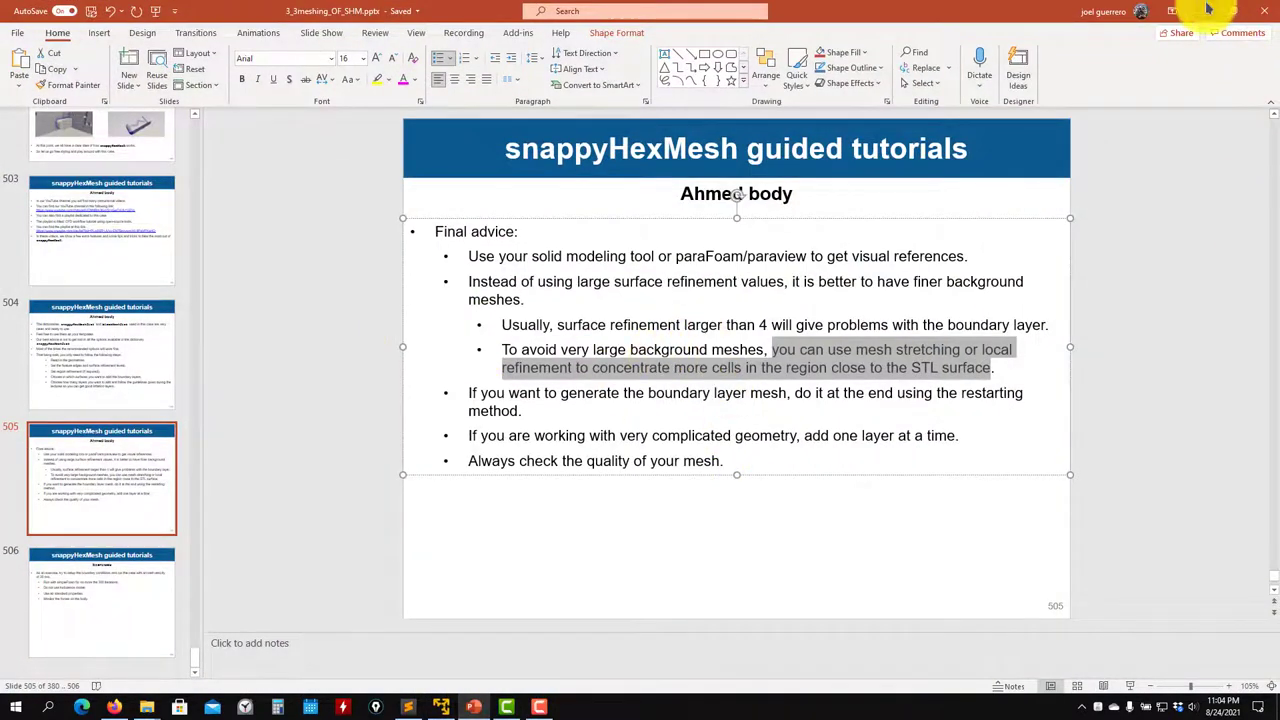
{"action": "left_click", "coordinate": [1208, 9]}
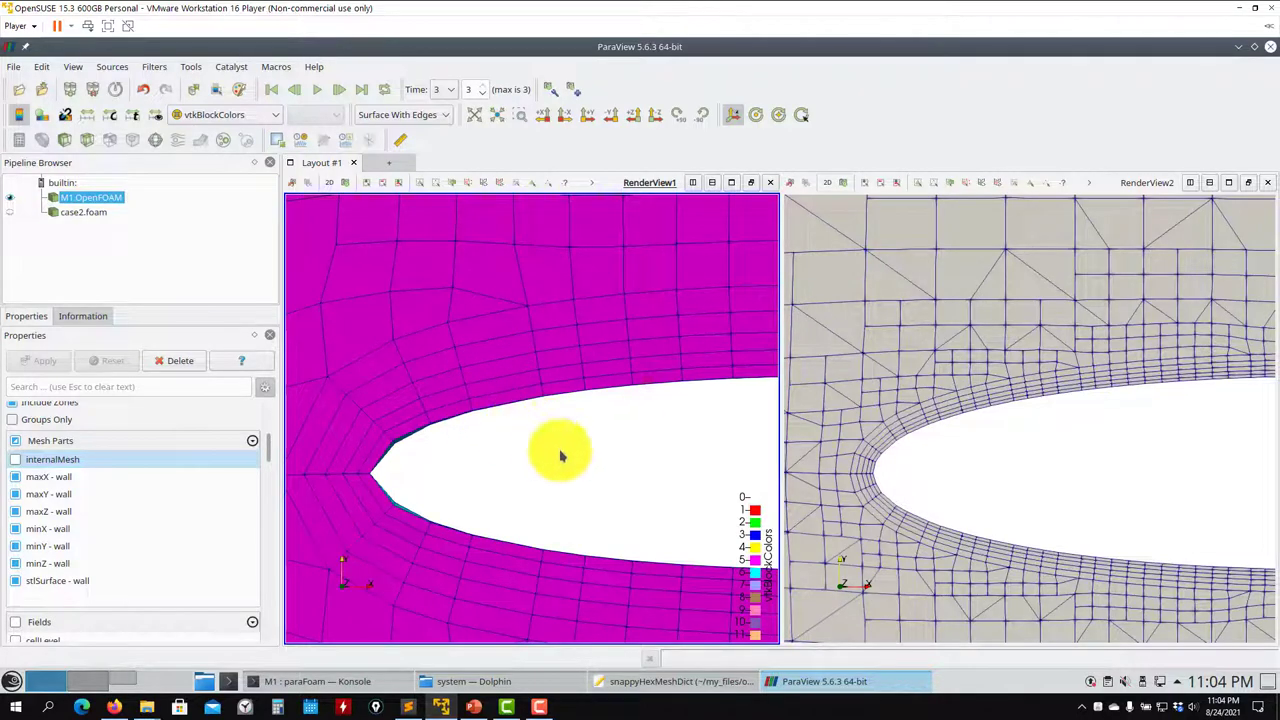
Zoom in and out over the refined mesh in both linked views, then close ParaView
{"action": "scroll", "coordinate": [980, 294], "scroll_direction": "down", "scroll_amount": 5}
{"action": "scroll", "coordinate": [1094, 349], "scroll_direction": "down", "scroll_amount": 8}
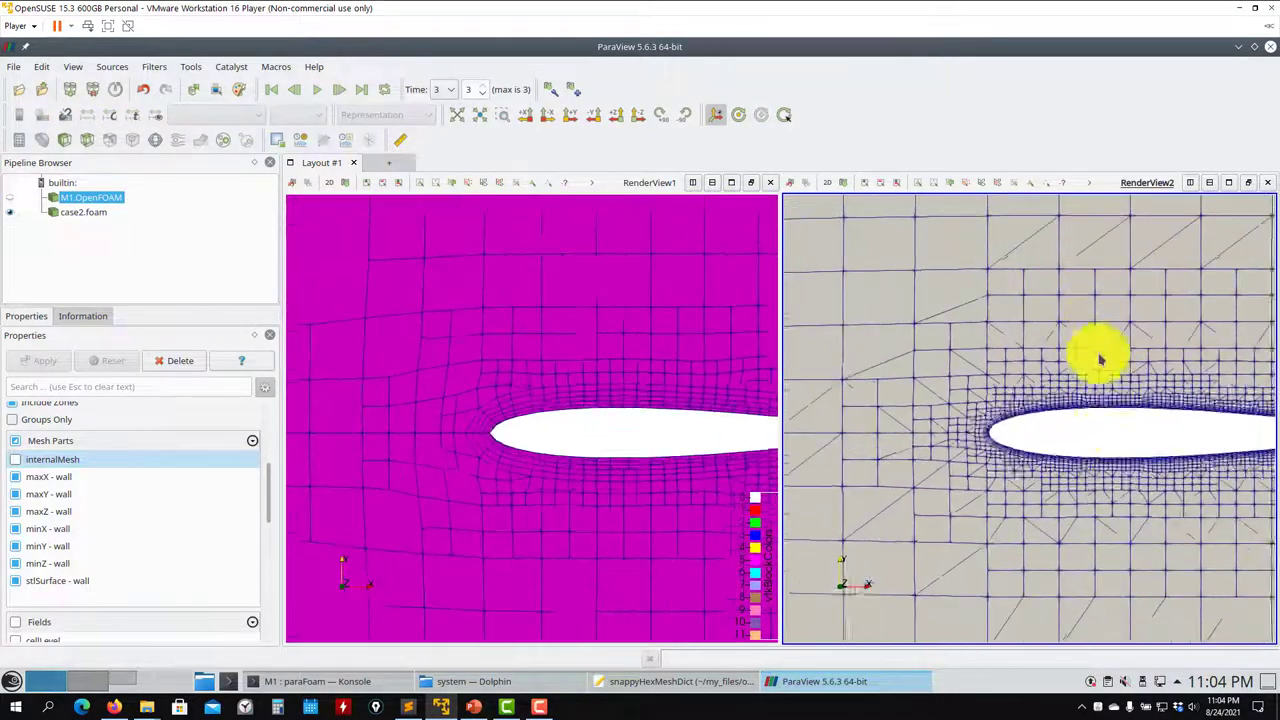
{"action": "scroll", "coordinate": [899, 452], "scroll_direction": "down", "scroll_amount": 10}
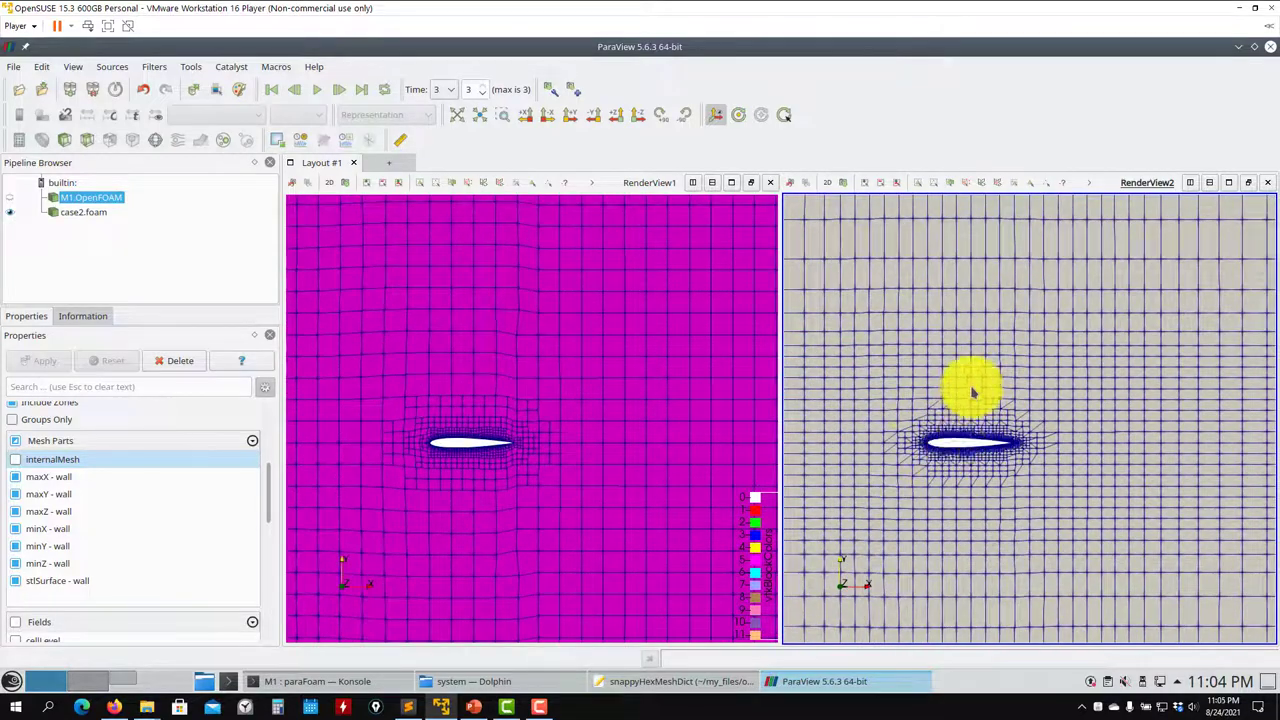
{"action": "scroll", "coordinate": [971, 400], "scroll_direction": "down", "scroll_amount": 8}
{"action": "scroll", "coordinate": [1015, 349], "scroll_direction": "down", "scroll_amount": 6}
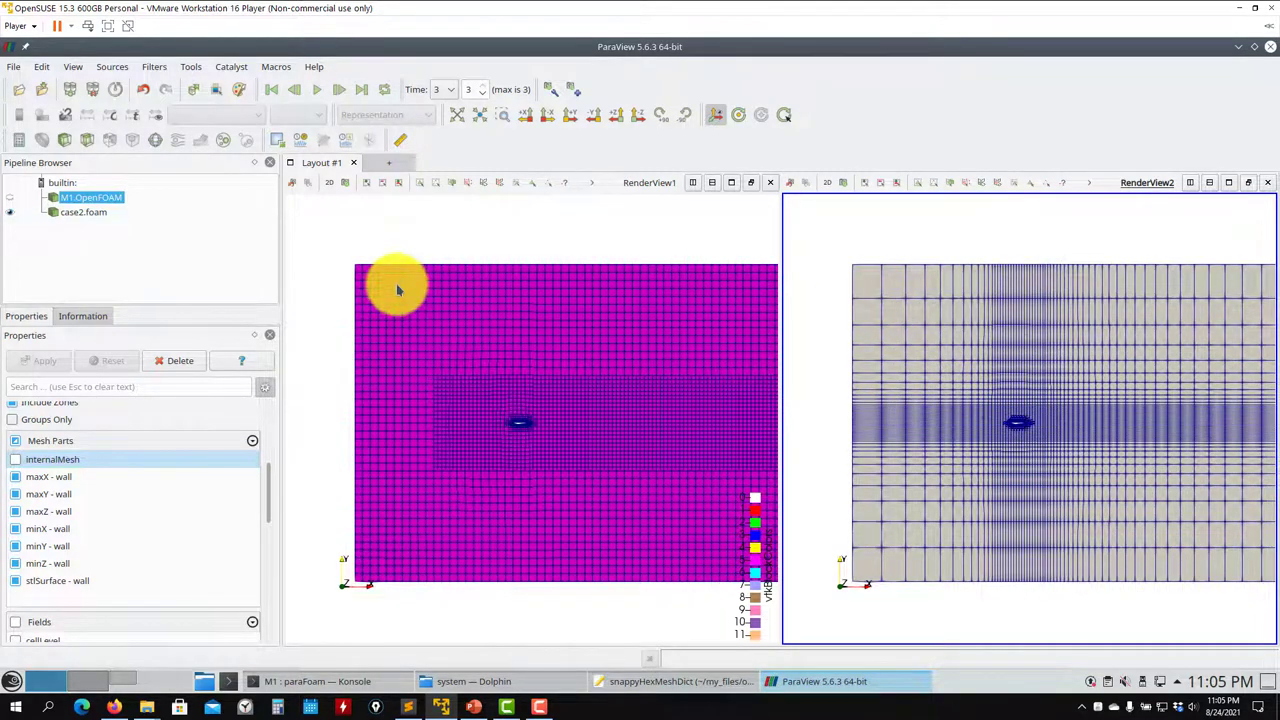
{"action": "scroll", "coordinate": [971, 400], "scroll_direction": "up", "scroll_amount": 6}
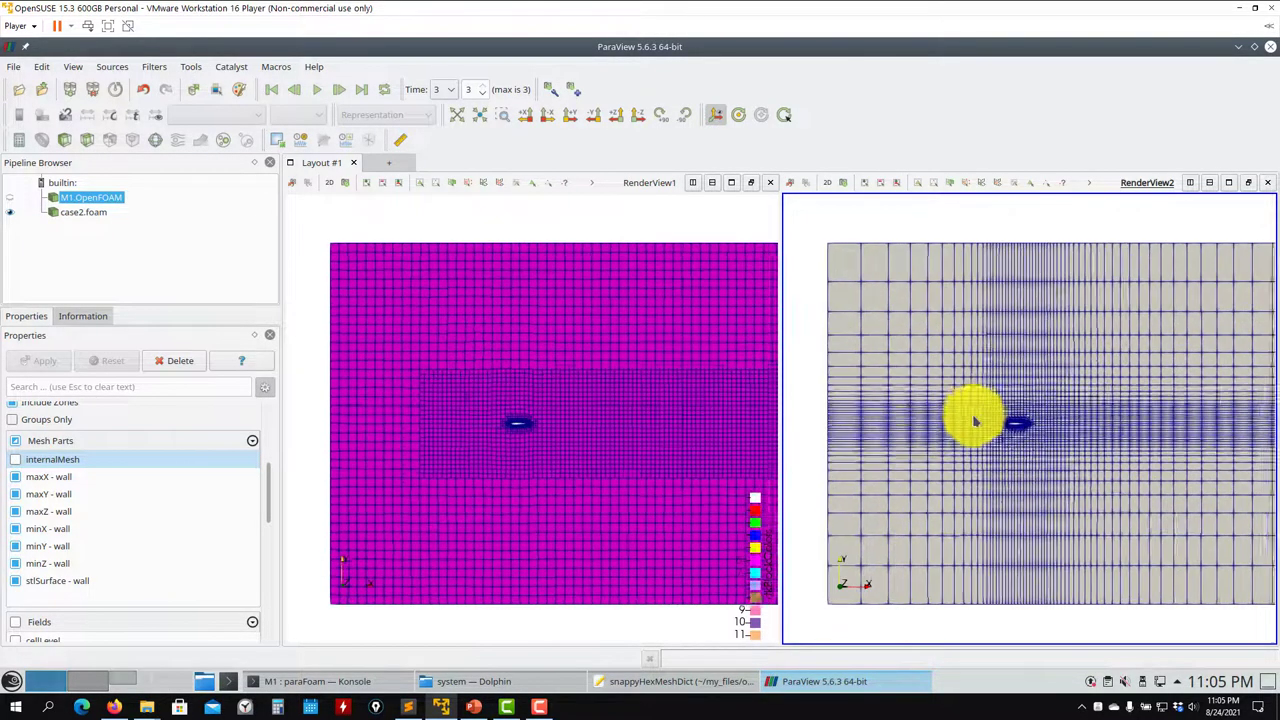
{"action": "scroll", "coordinate": [1063, 434], "scroll_direction": "up", "scroll_amount": 3}
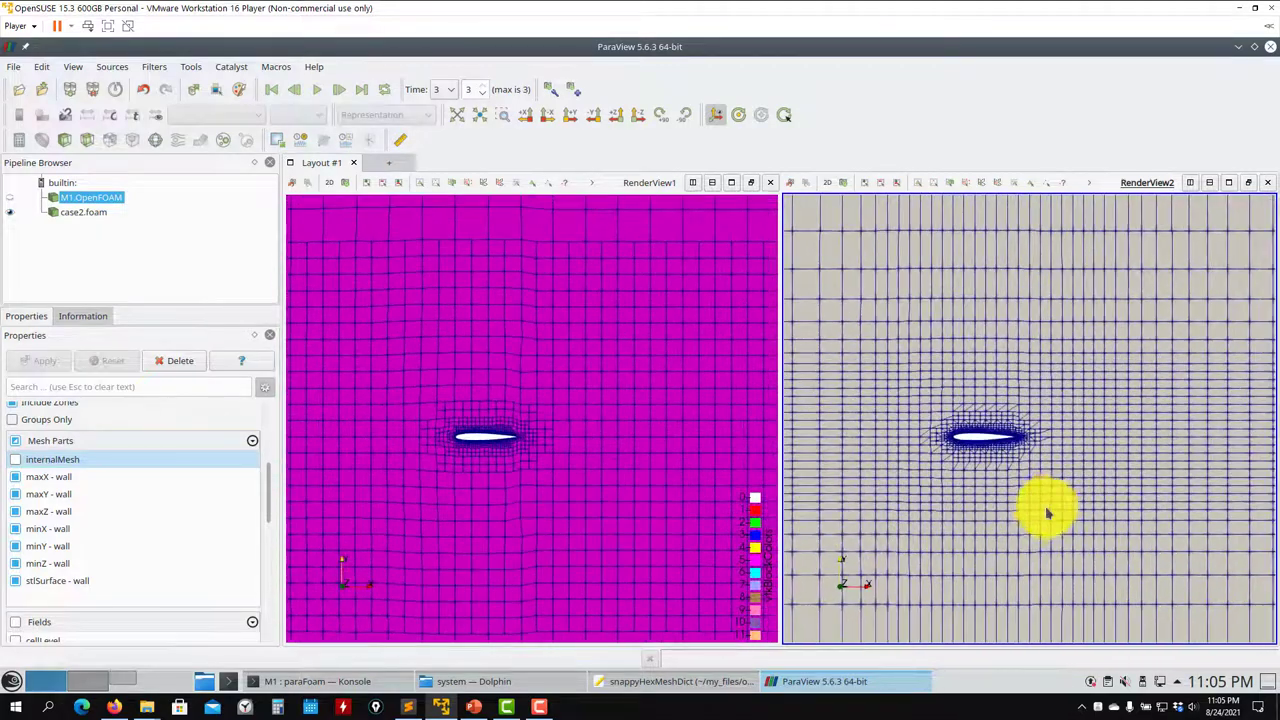
{"action": "scroll", "coordinate": [1049, 509], "scroll_direction": "down", "scroll_amount": 5}
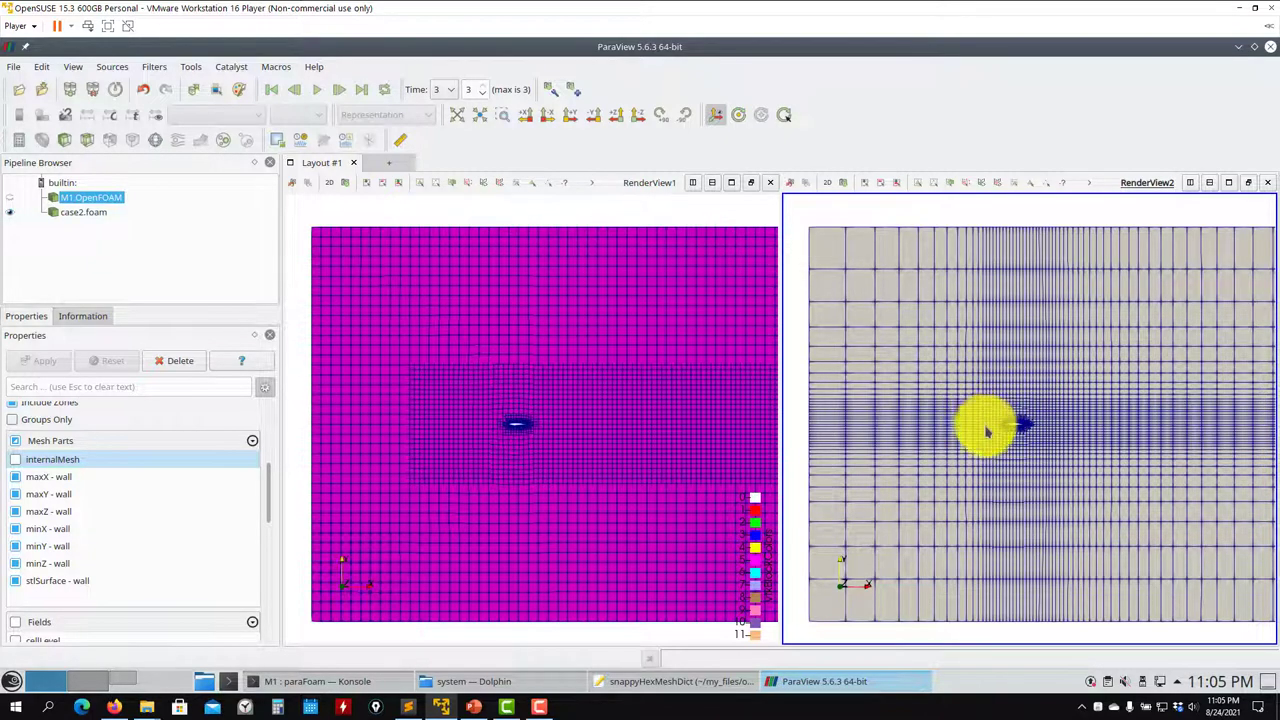
{"action": "scroll", "coordinate": [1060, 488], "scroll_direction": "up", "scroll_amount": 8}
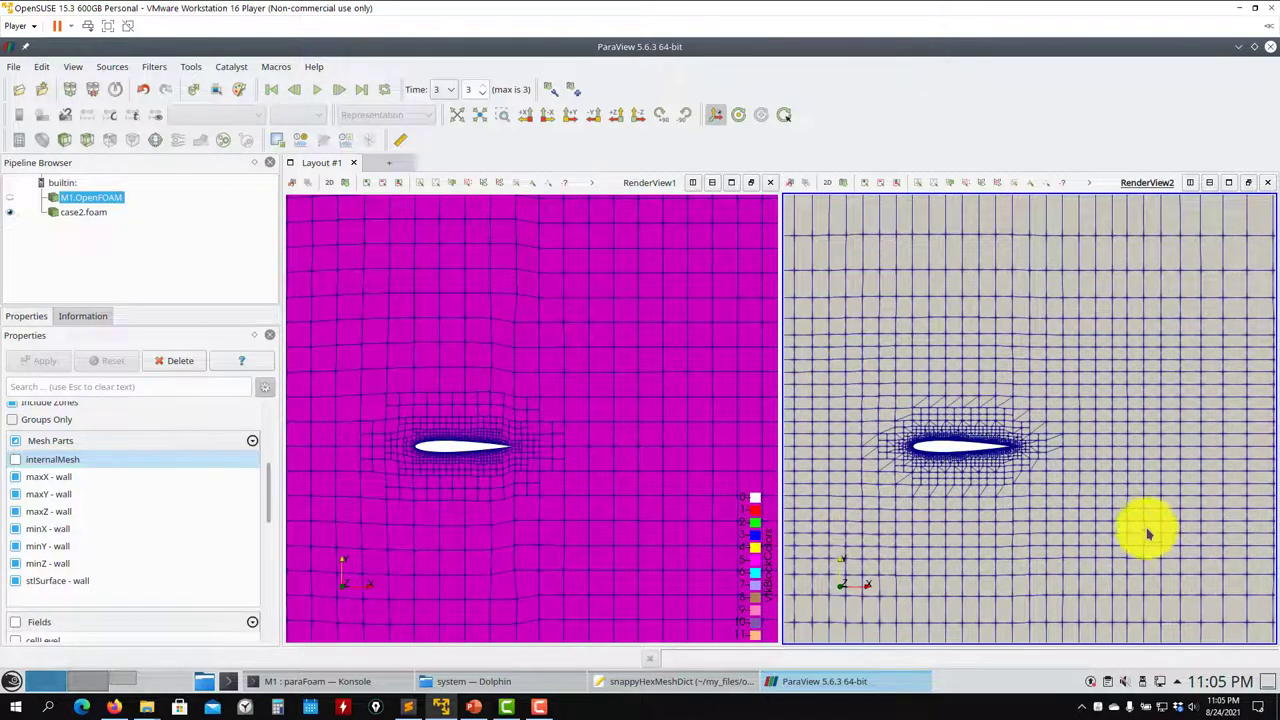
{"action": "scroll", "coordinate": [971, 457], "scroll_direction": "down", "scroll_amount": 8}
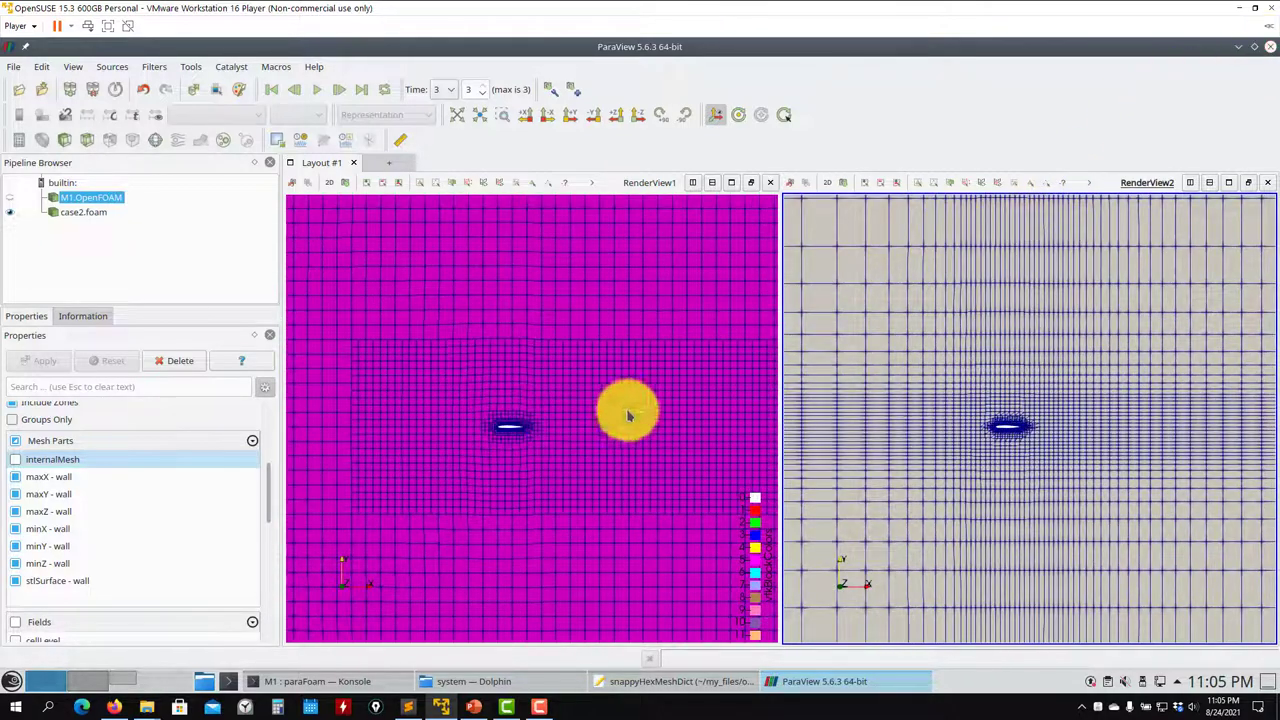
{"action": "left_click", "coordinate": [1270, 47]}
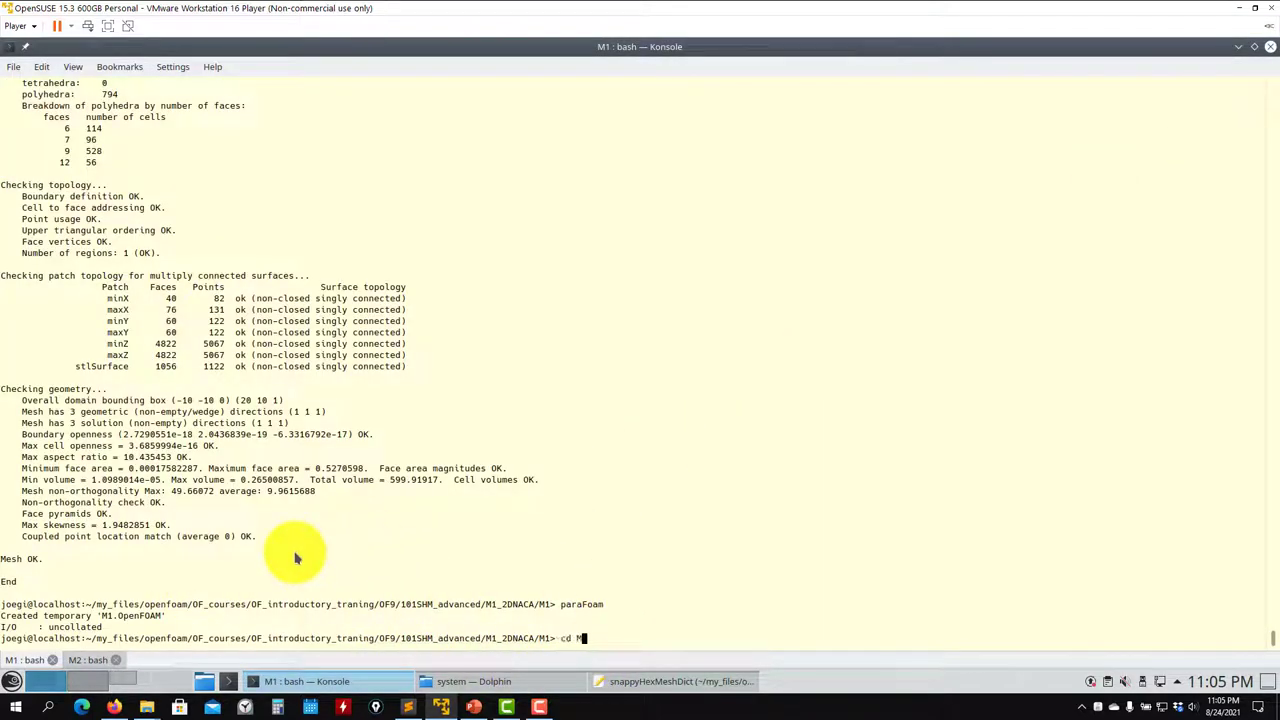
Move into the M3 case with cd .. and cd M3/, then list it with ls
{"action": "type", "text": "cd .."}
{"action": "key", "text": "Return"}
{"action": "type", "text": "cd"}
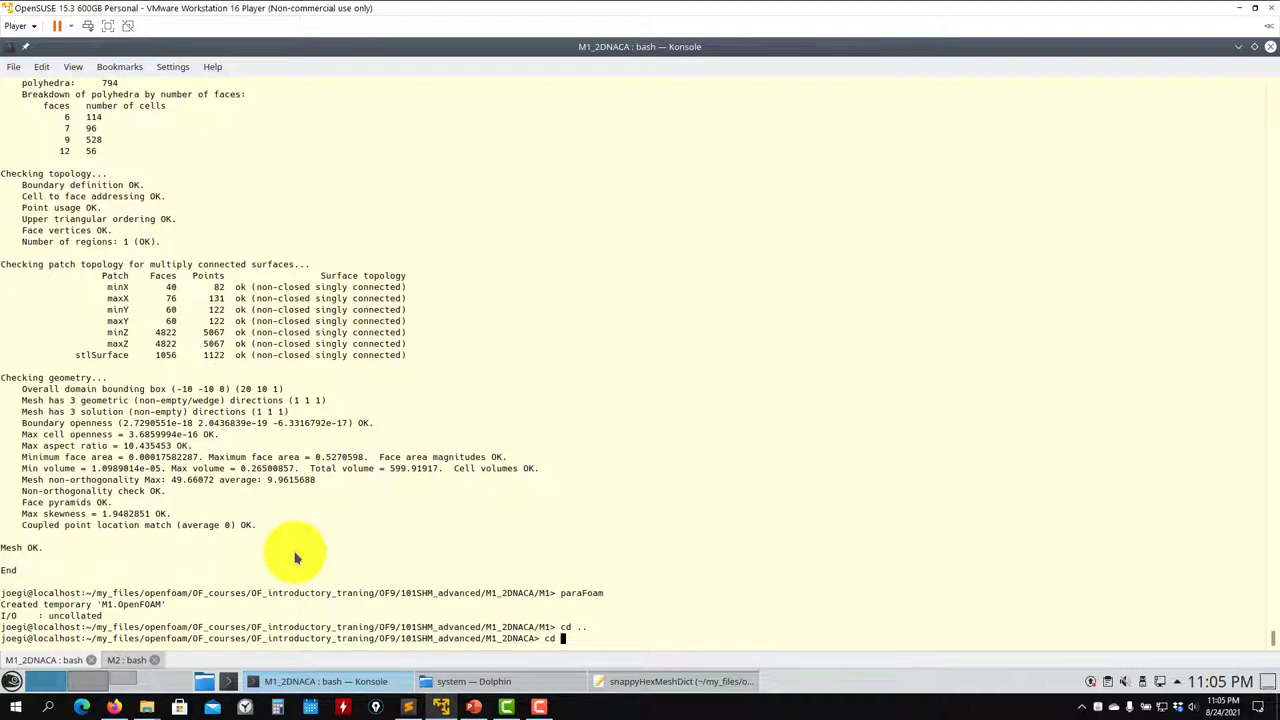
{"action": "type", "text": " M3/"}
{"action": "key", "text": "Return"}
{"action": "type", "text": "ls"}
{"action": "key", "text": "Return"}
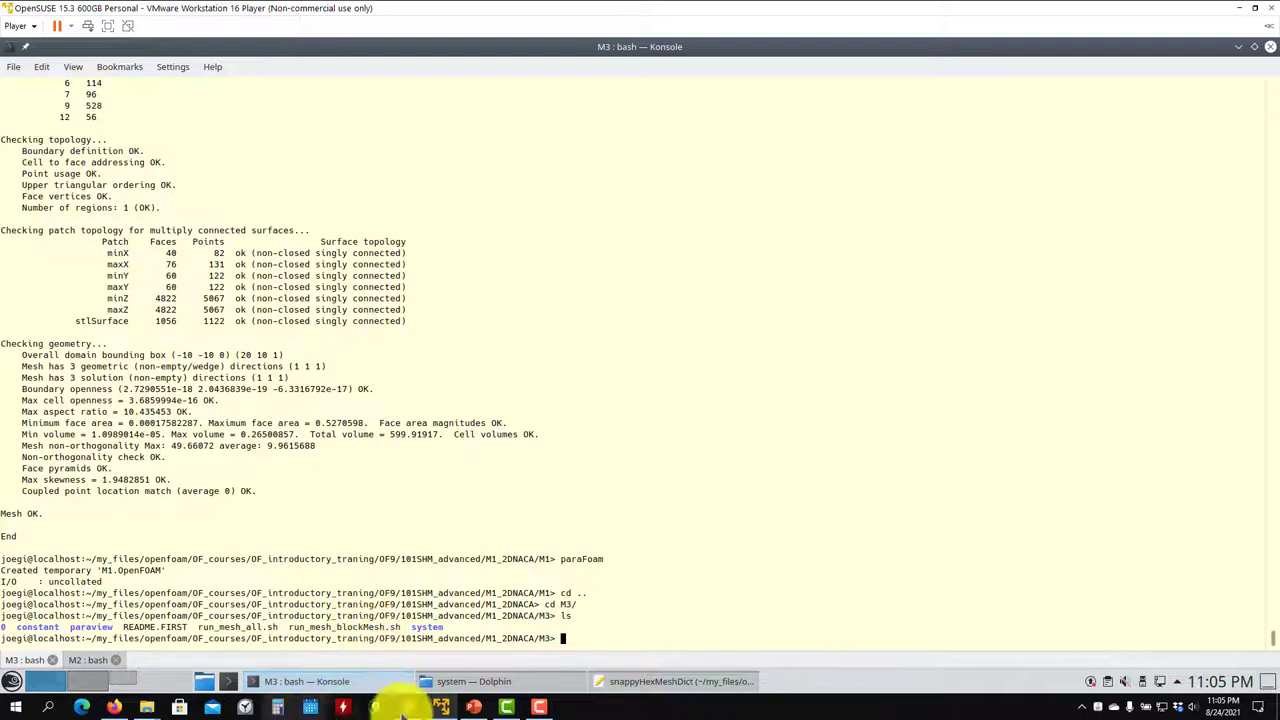
Close the open editor and open M3/system/snappyHexMeshDict_bl in the text editor
{"action": "left_click", "coordinate": [706, 681]}
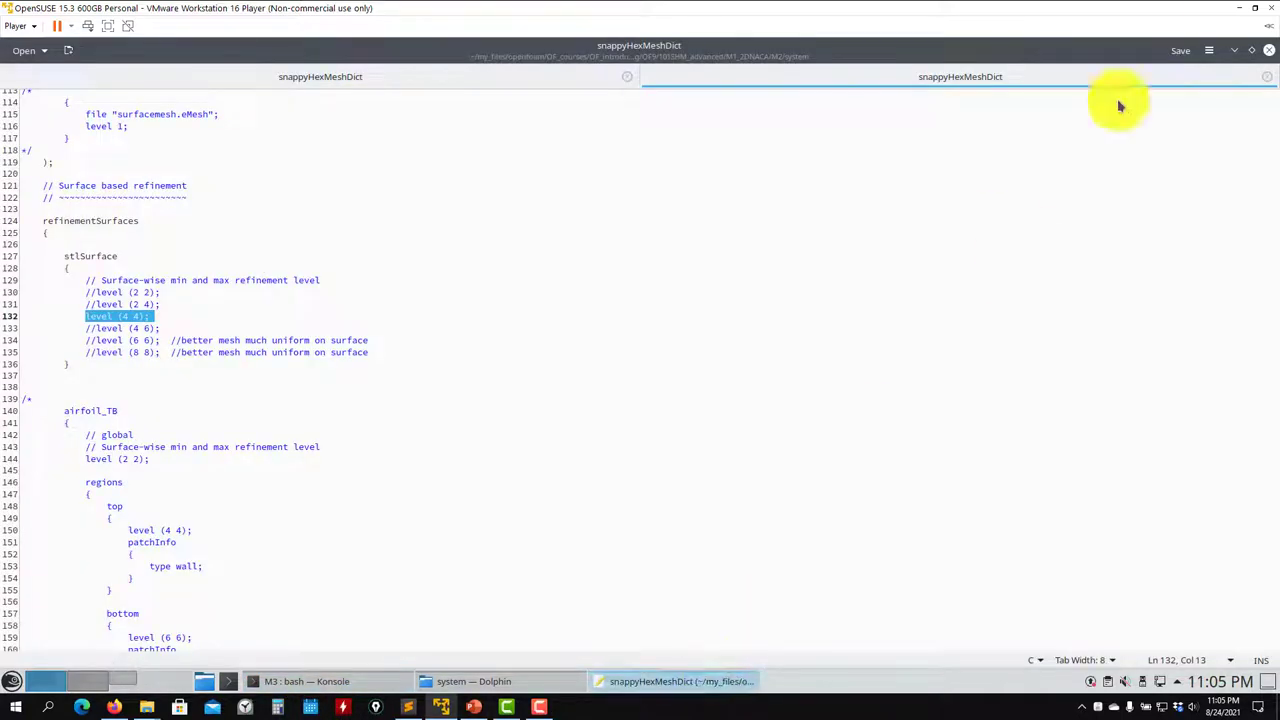
{"action": "left_click", "coordinate": [1262, 52]}
{"action": "left_click", "coordinate": [465, 681]}
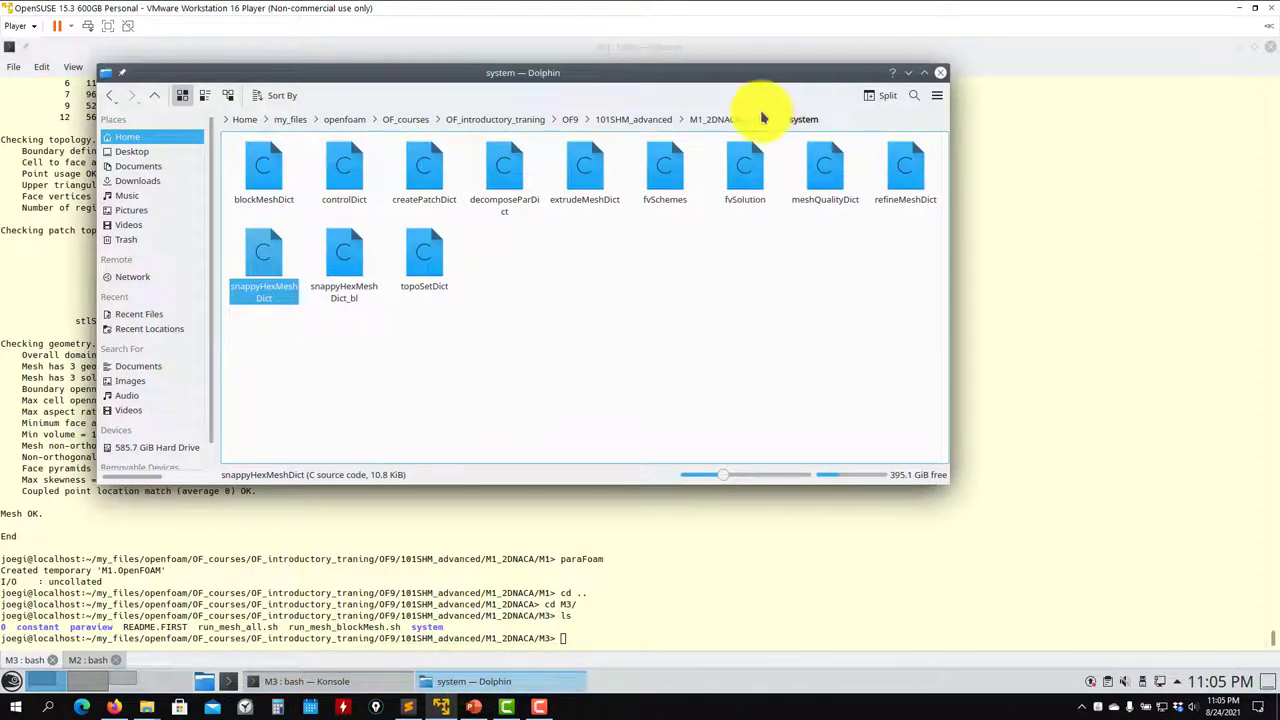
{"action": "left_click", "coordinate": [727, 125]}
{"action": "left_click", "coordinate": [420, 168]}
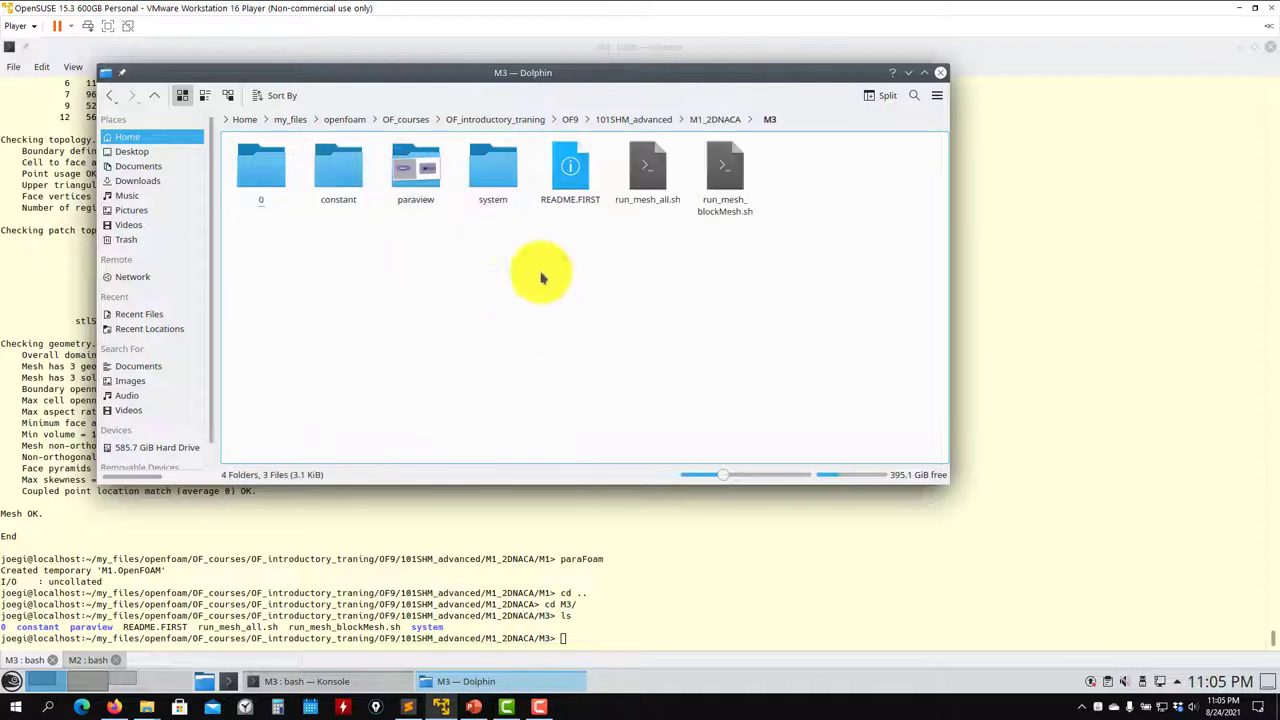
{"action": "left_click", "coordinate": [500, 180]}
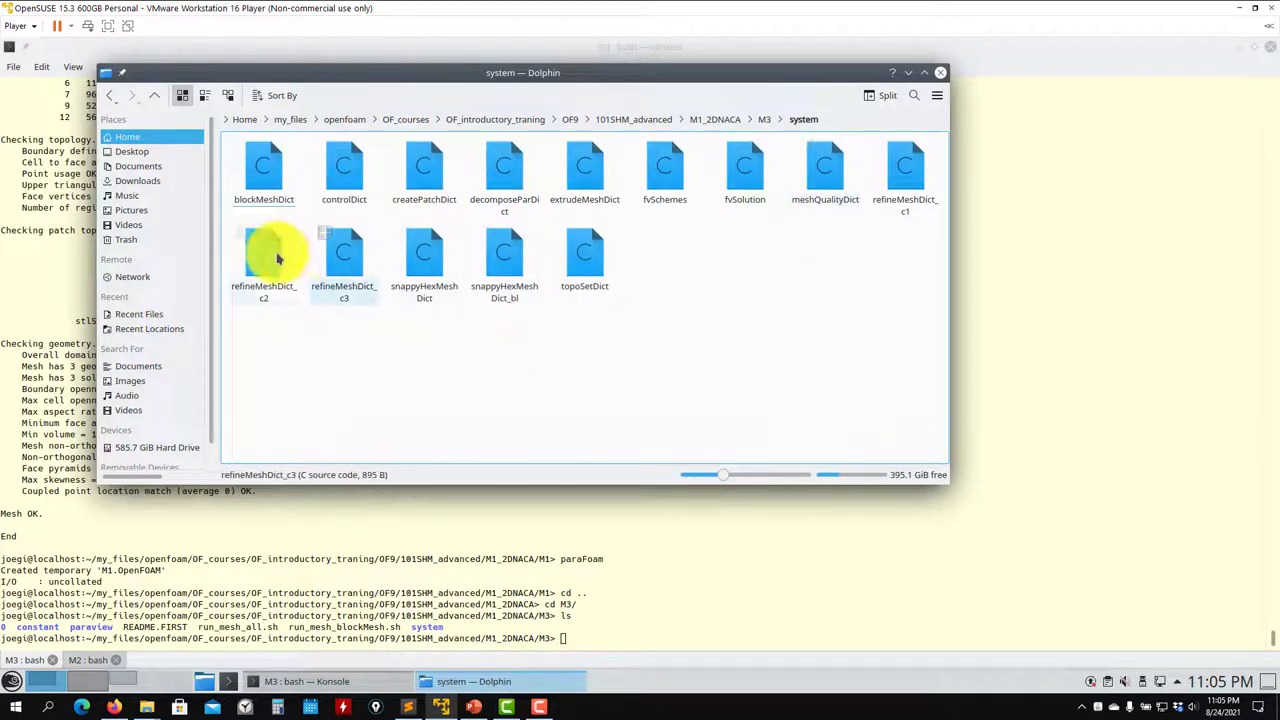
{"action": "right_click", "coordinate": [510, 255]}
{"action": "mouse_move", "coordinate": [600, 281]}
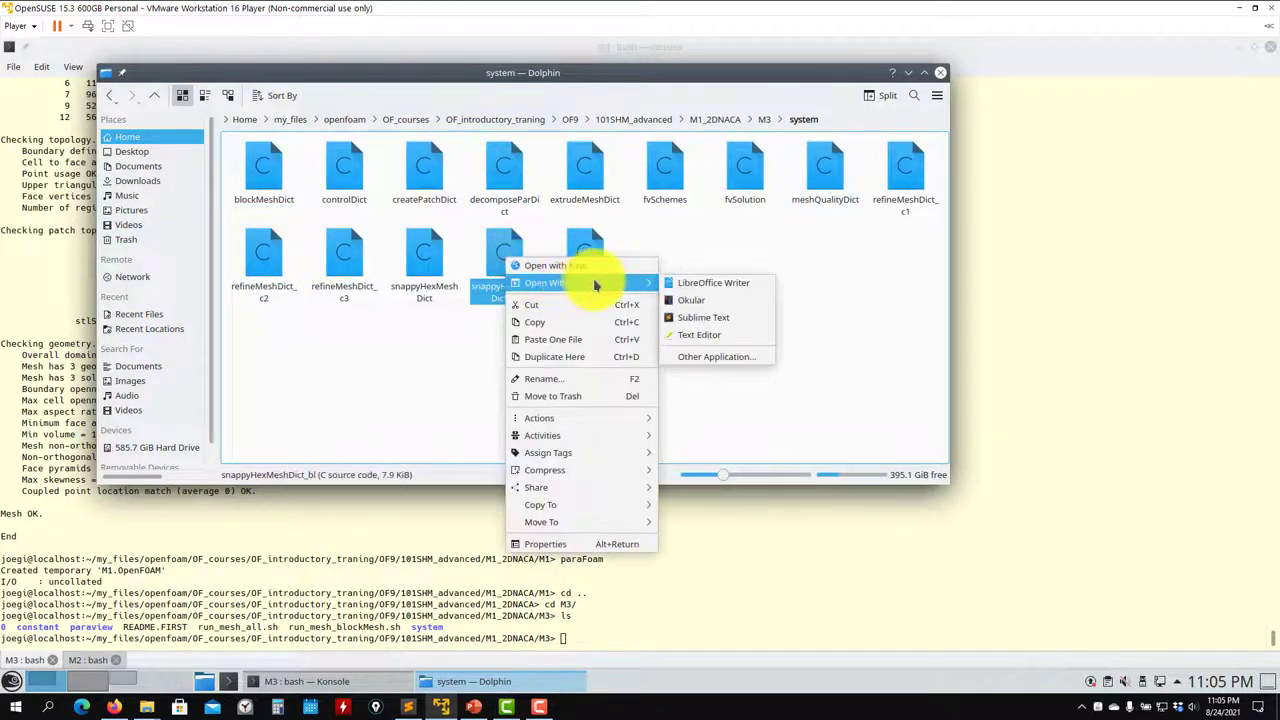
{"action": "left_click", "coordinate": [704, 320]}
Save the snappyHexMeshDict_bl edits and close the editor
{"action": "scroll", "coordinate": [191, 364], "scroll_direction": "down", "scroll_amount": 14}
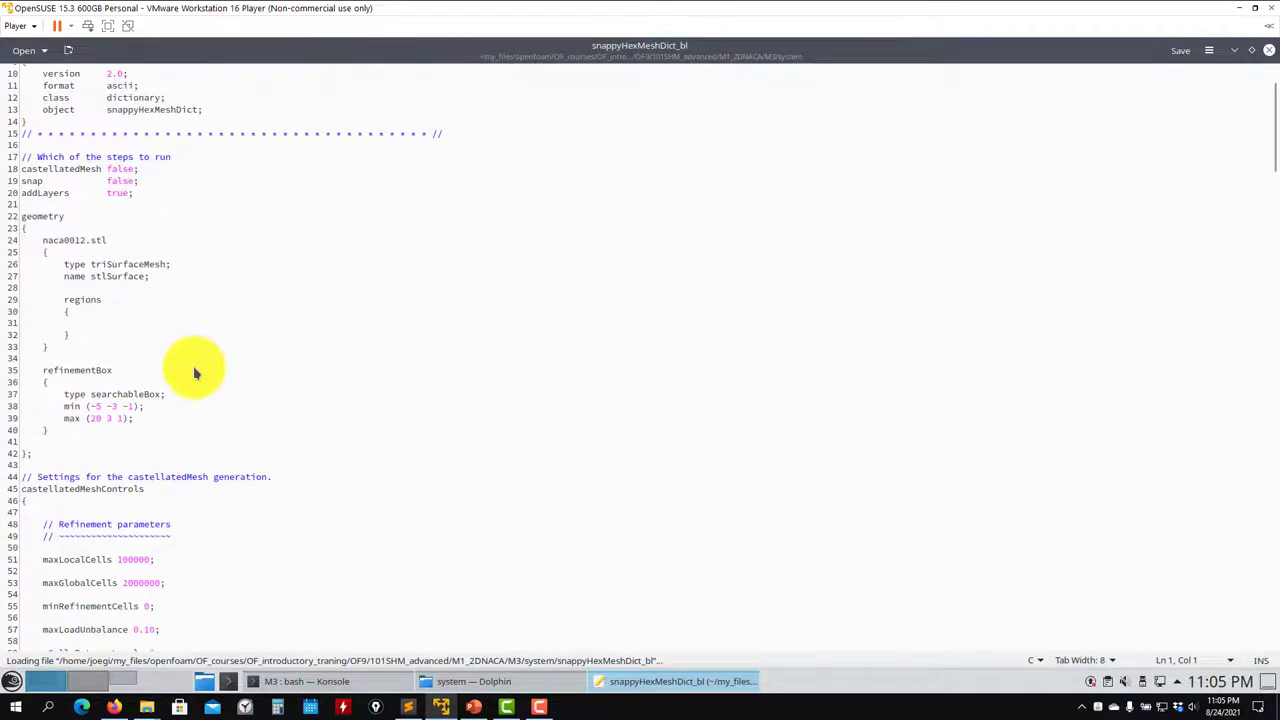
{"action": "scroll", "coordinate": [195, 373], "scroll_direction": "down", "scroll_amount": 4}
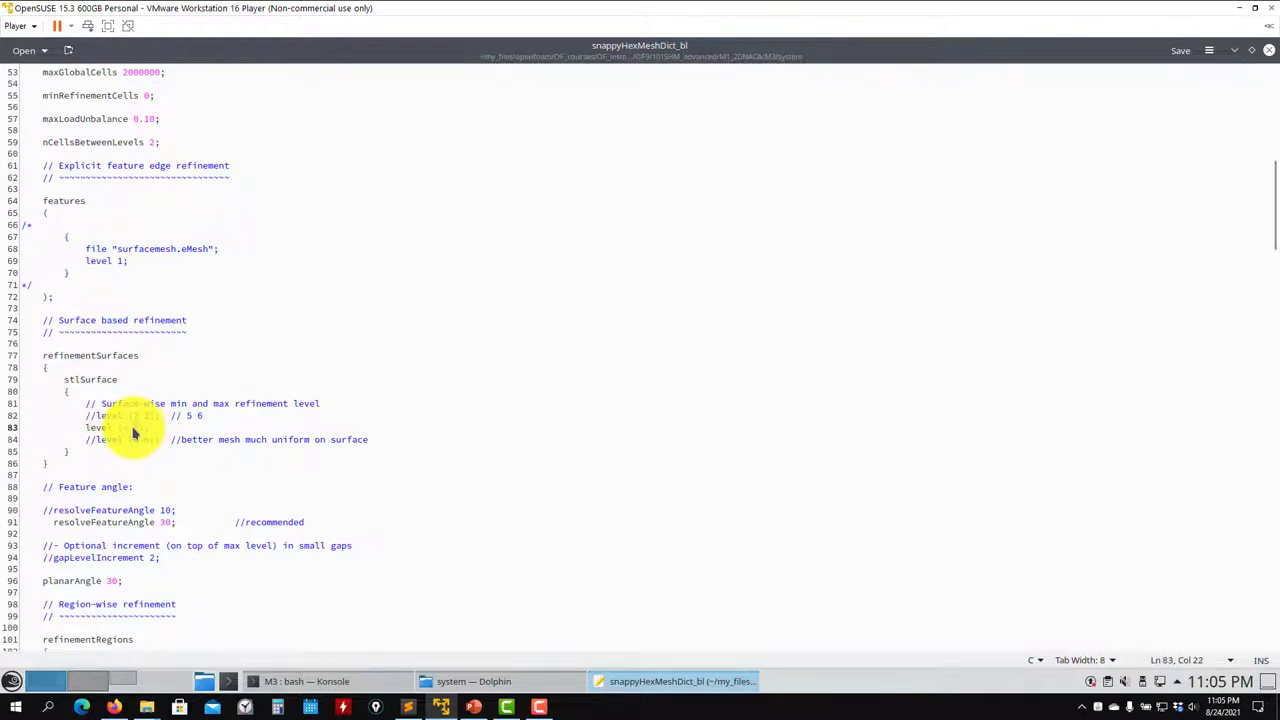
{"action": "key", "text": "ctrl+s"}
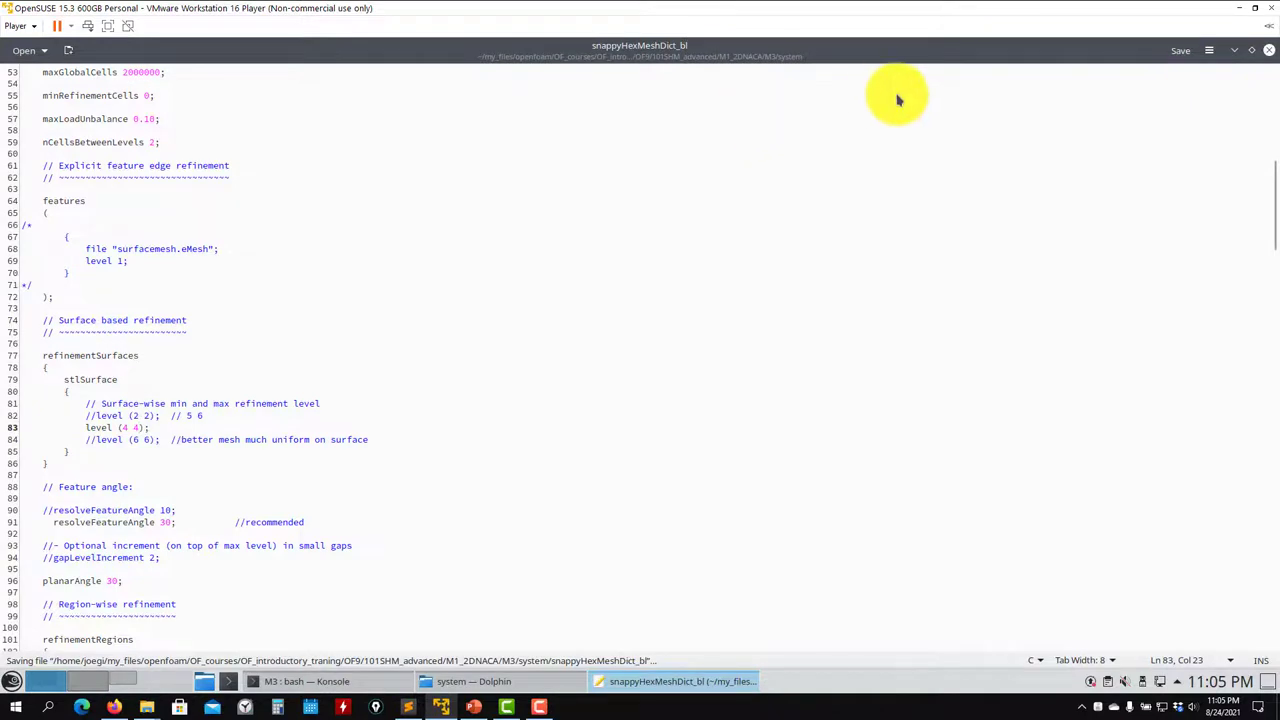
{"action": "key", "text": "ctrl+z"}
{"action": "key", "text": "ctrl+s"}
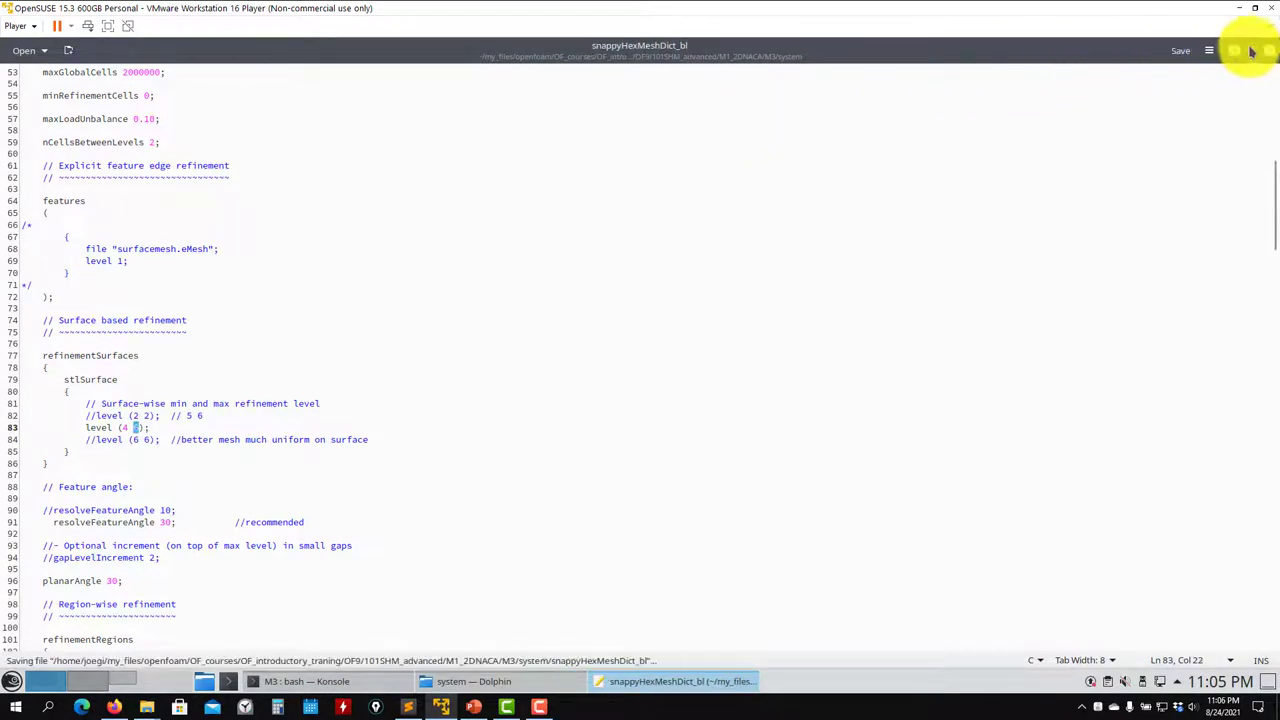
{"action": "left_click", "coordinate": [1266, 55]}
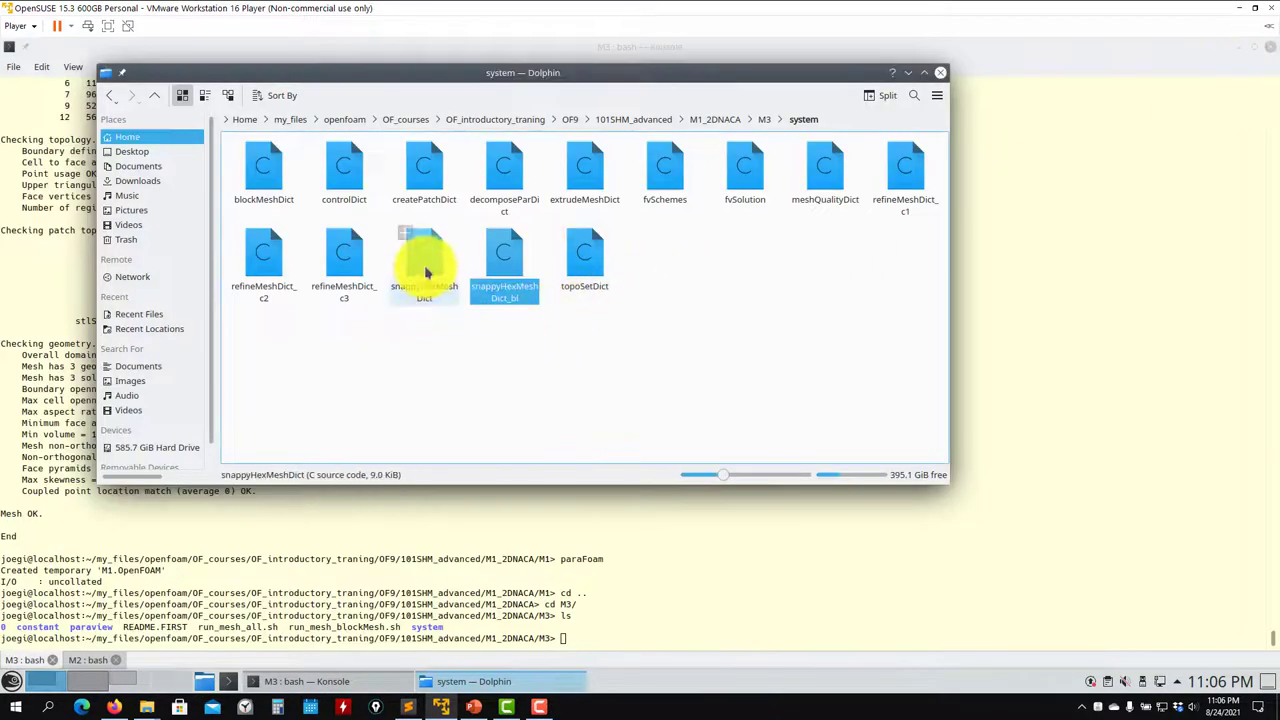
Check the surface refinement level in M3's snappyHexMeshDict in Kate, then close it
{"action": "right_click", "coordinate": [424, 266]}
{"action": "mouse_move", "coordinate": [476, 294]}
{"action": "left_click", "coordinate": [610, 326]}
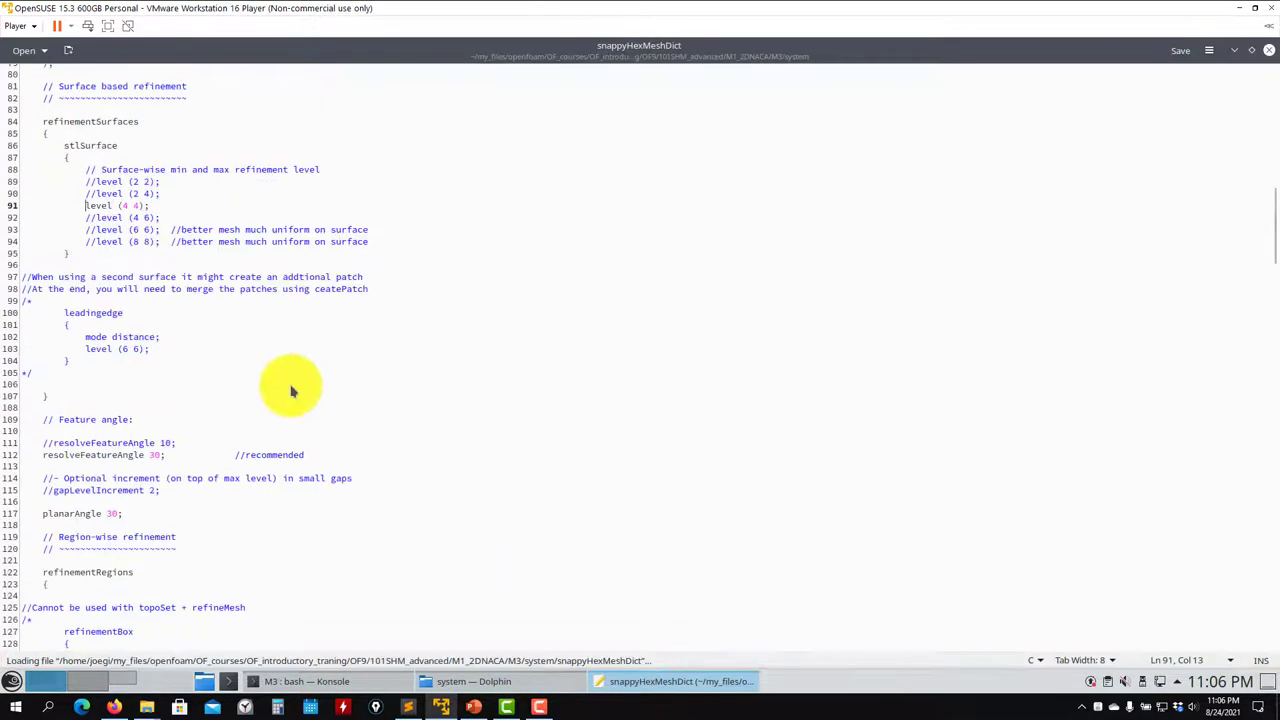
{"action": "left_click_drag", "start_coordinate": [149, 207], "coordinate": [80, 206]}
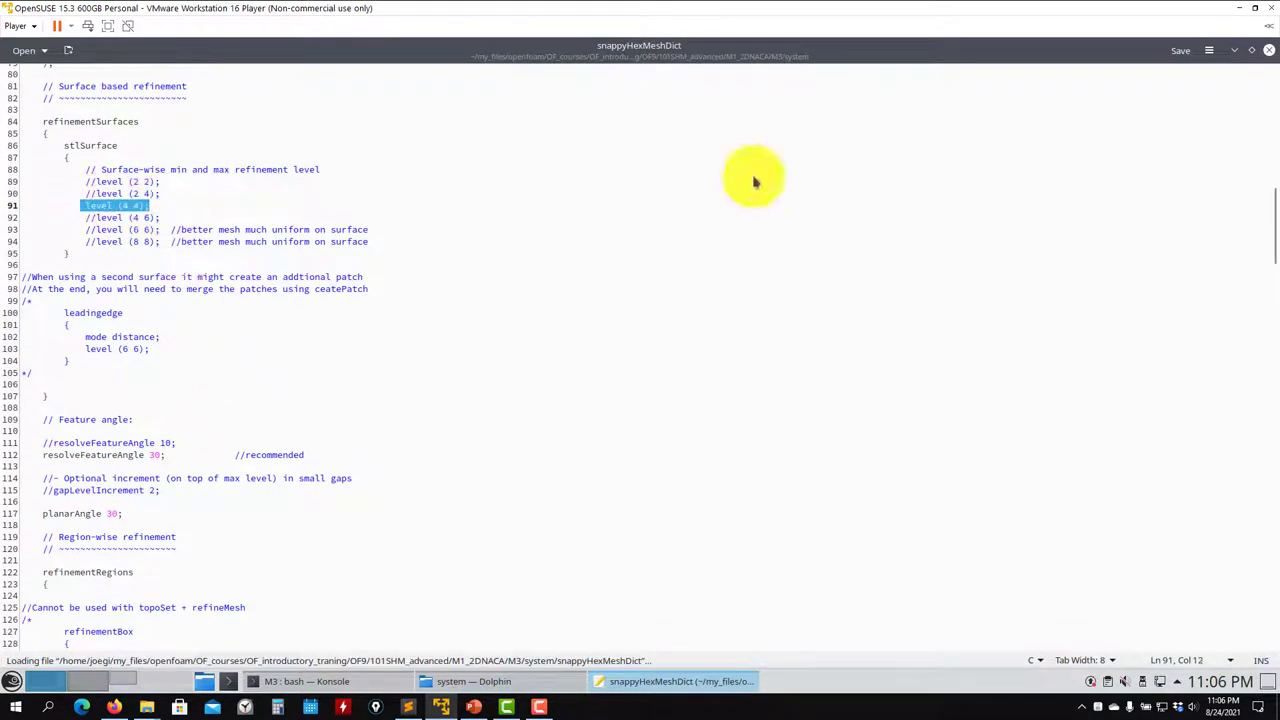
{"action": "left_click", "coordinate": [1269, 50]}
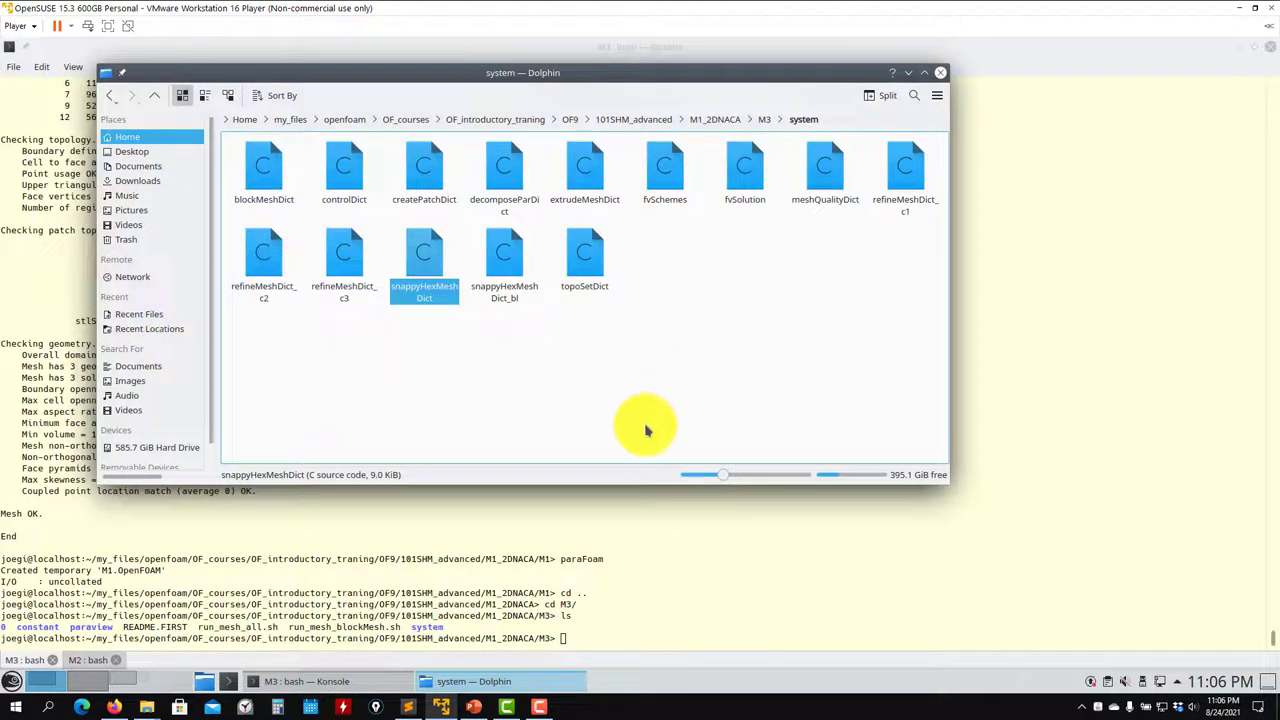
Open M3's run_mesh_blockMesh.sh script in the text editor
{"action": "left_click", "coordinate": [766, 121]}
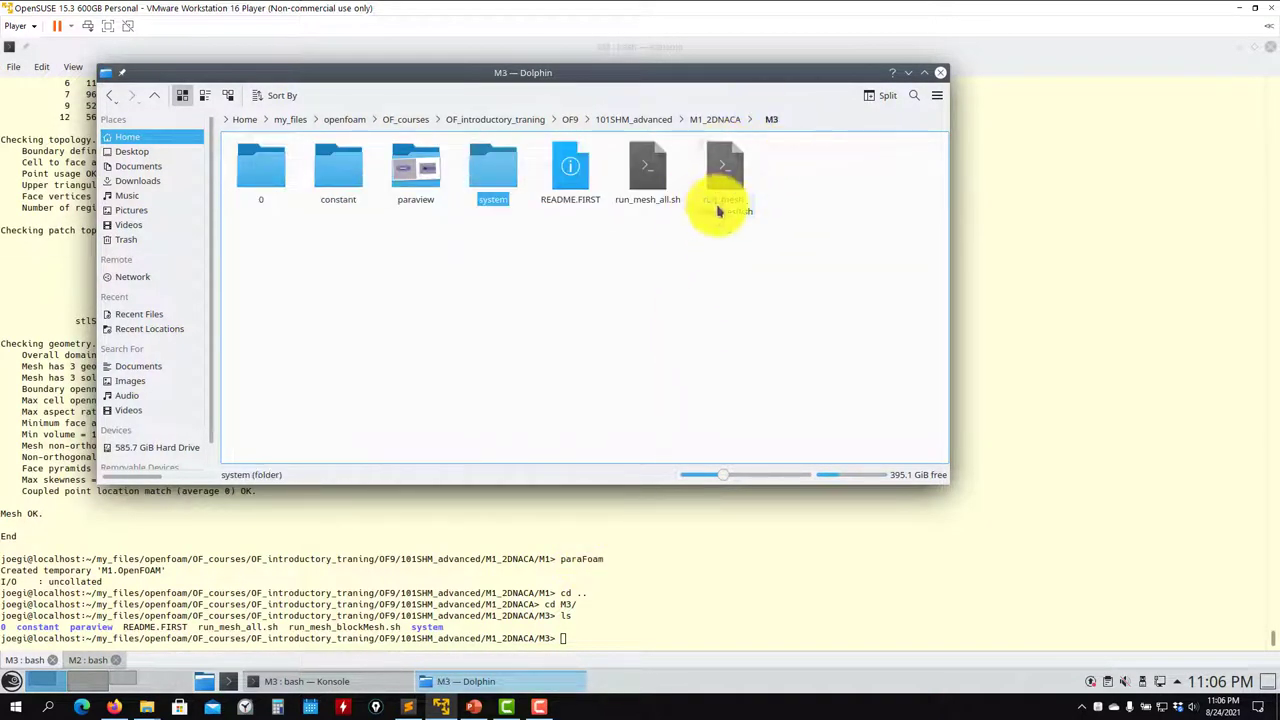
{"action": "right_click", "coordinate": [727, 172]}
{"action": "mouse_move", "coordinate": [790, 196]}
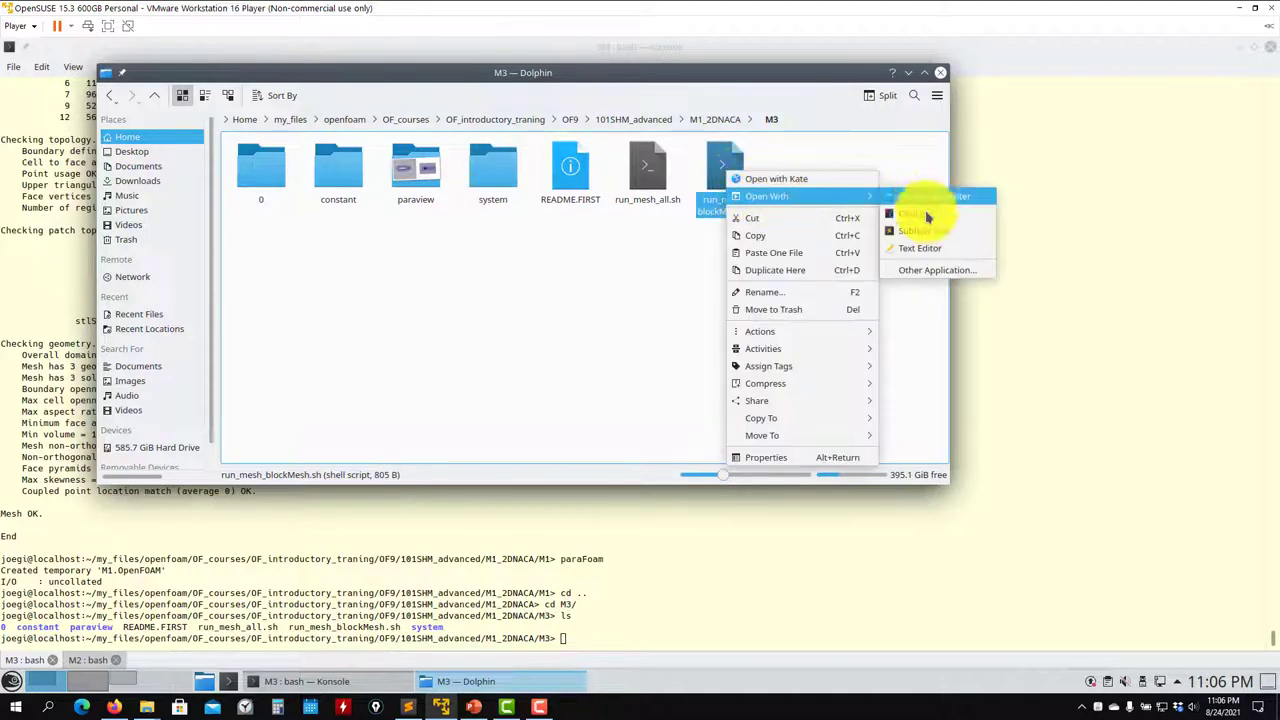
{"action": "left_click", "coordinate": [926, 247]}
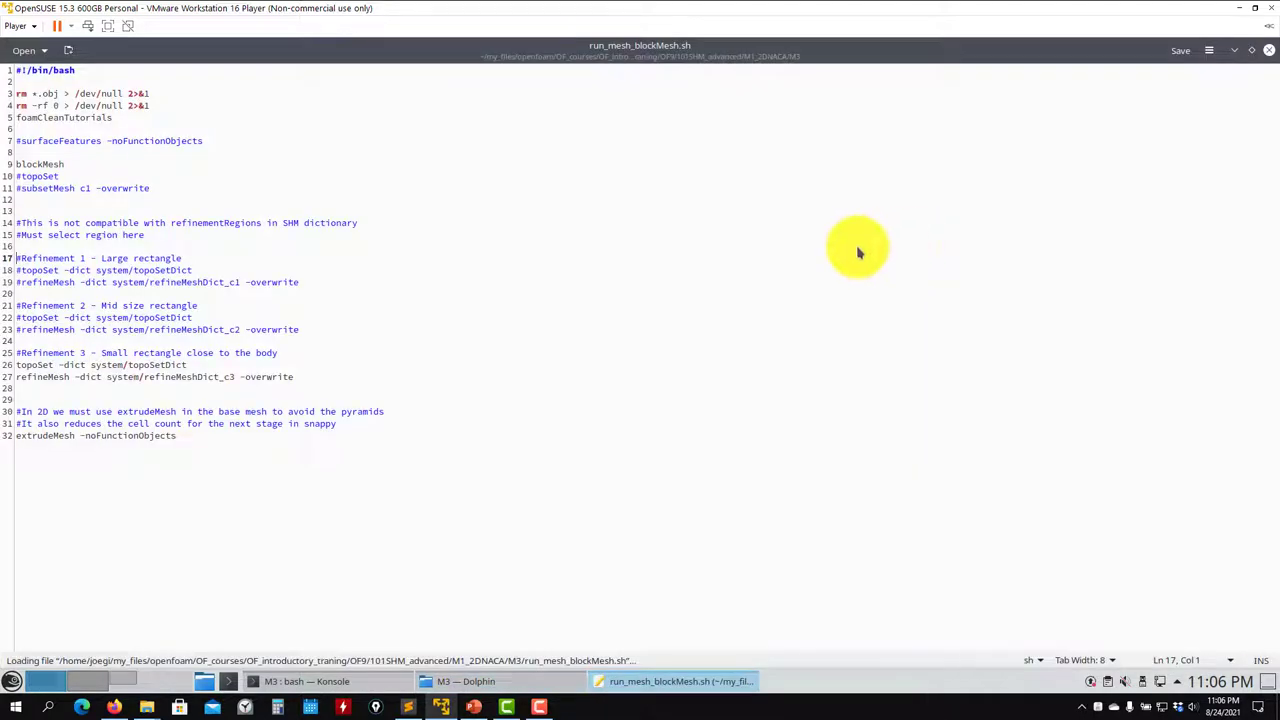
In the M3 terminal, run ls, sh run_mesh_blockMesh.sh, then paraFoam
{"action": "left_click", "coordinate": [329, 680]}
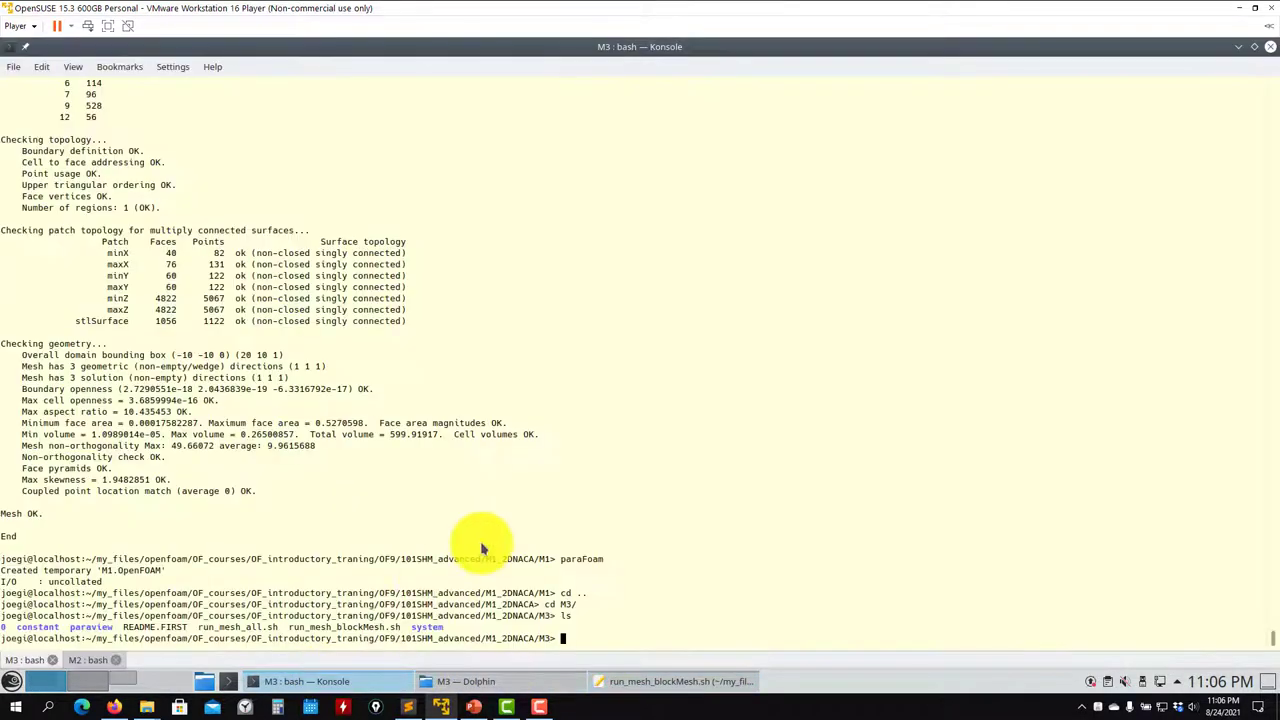
{"action": "type", "text": "ls"}
{"action": "key", "text": "Return"}
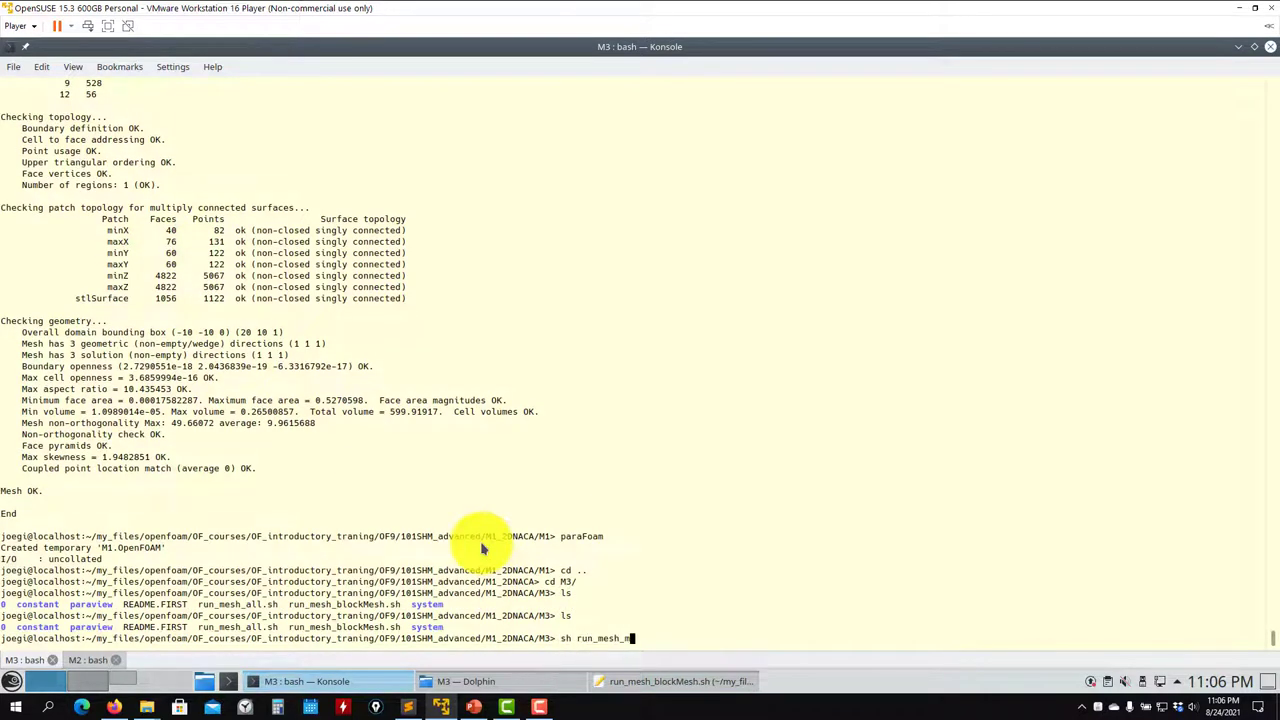
{"action": "key", "text": "Return"}
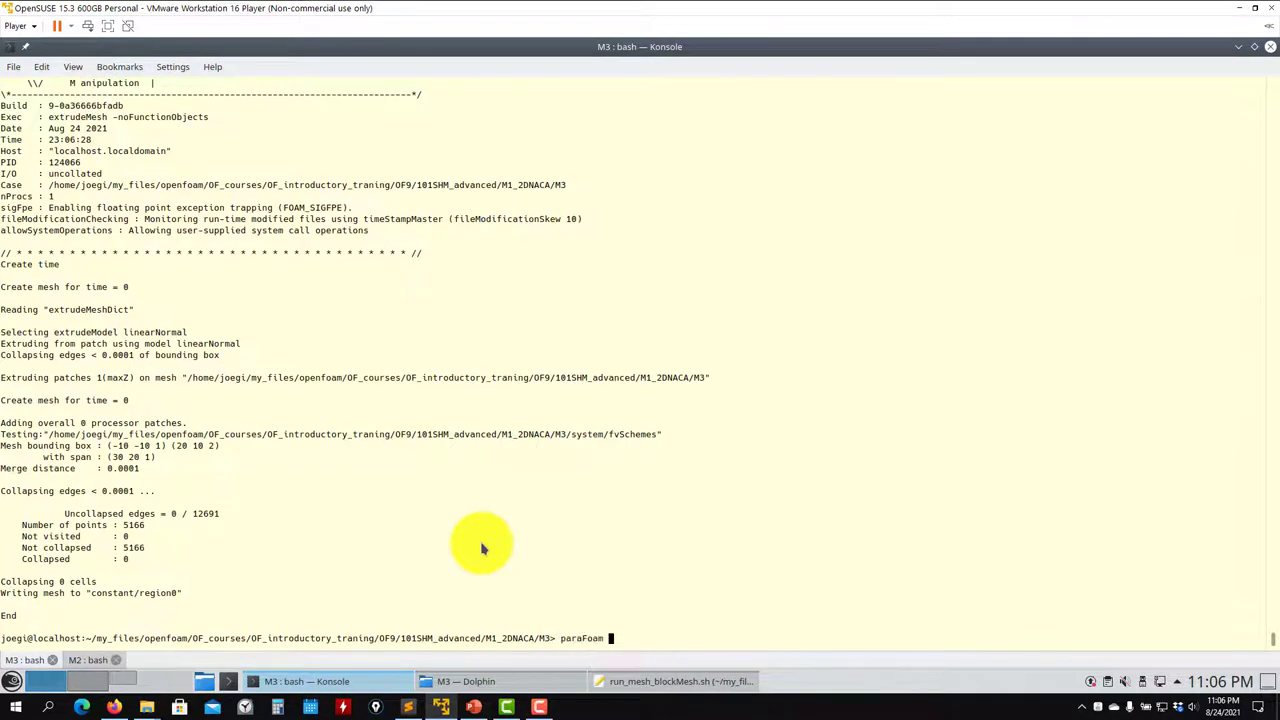
{"action": "key", "text": "Return"}
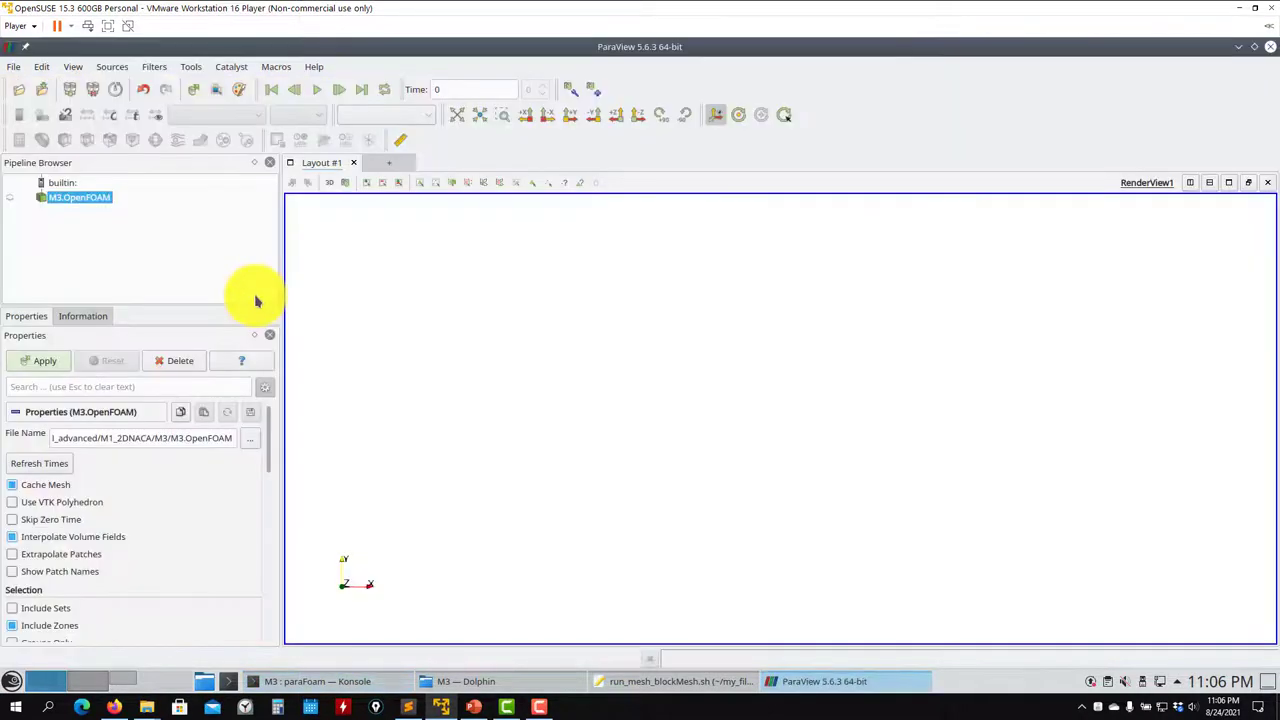
Load the M3 refined mesh and display it as Surface With Edges
{"action": "left_click", "coordinate": [50, 360]}
{"action": "left_click", "coordinate": [417, 116]}
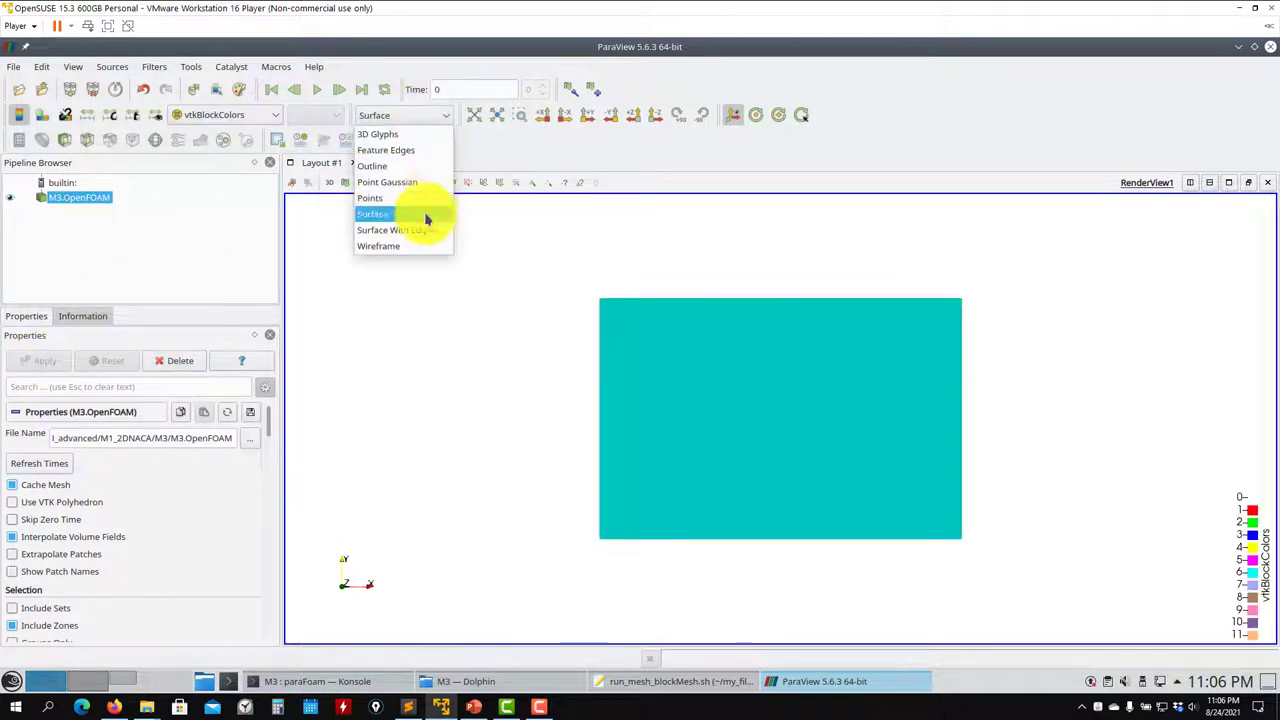
{"action": "left_click", "coordinate": [426, 231]}
{"action": "scroll", "coordinate": [691, 430], "scroll_direction": "up", "scroll_amount": 8}
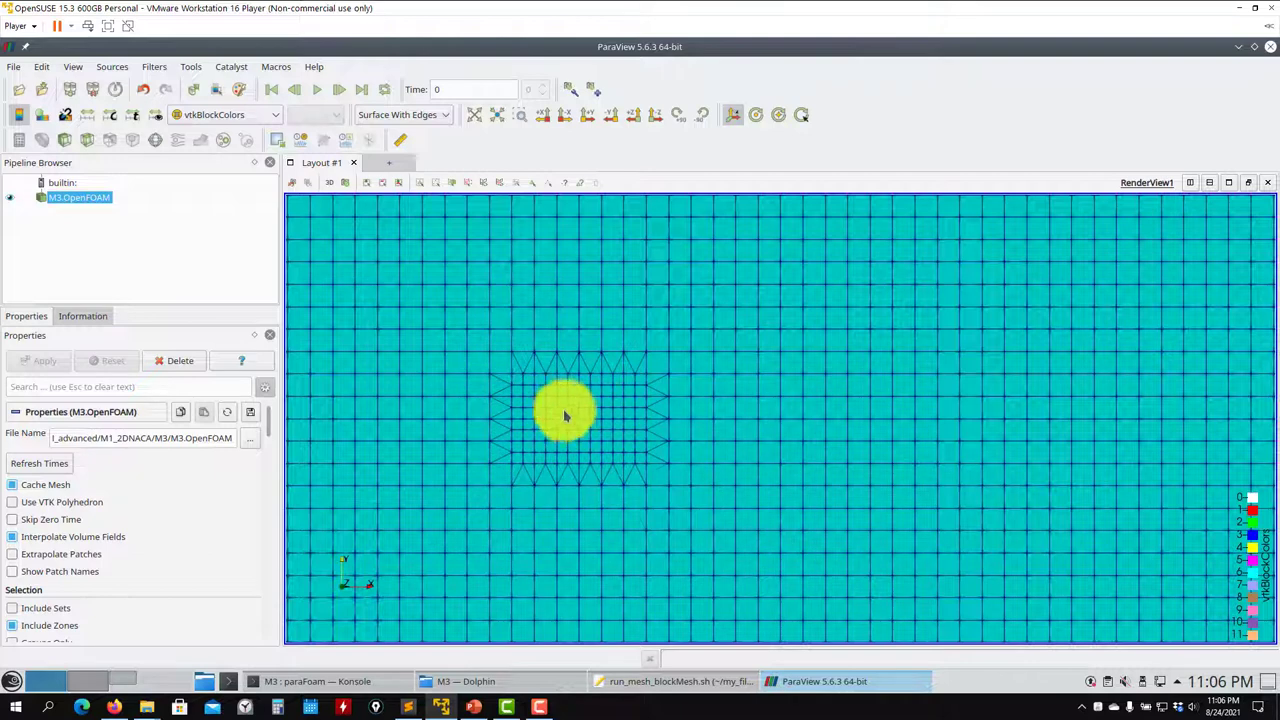
Overlay constant/triSurface/naca0012.stl on the mesh, orbit around the airfoil, then close ParaView
{"action": "left_click", "coordinate": [19, 89]}
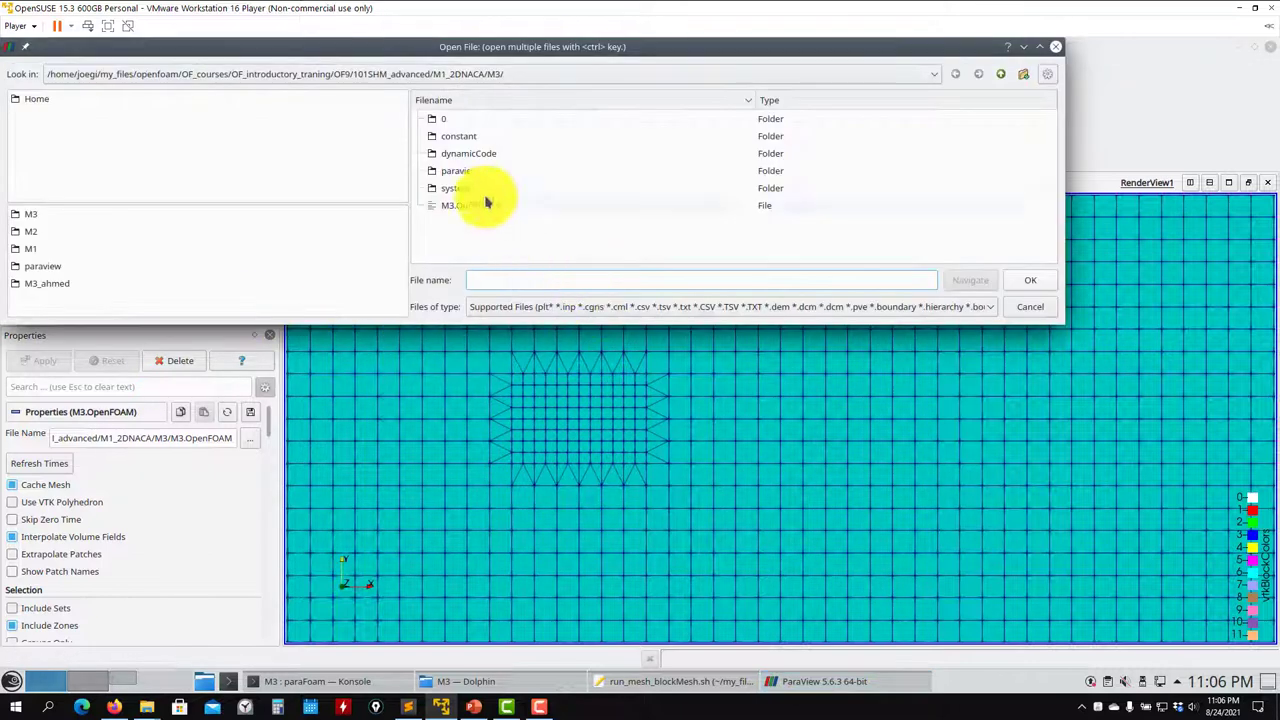
{"action": "double_click", "coordinate": [464, 137]}
{"action": "double_click", "coordinate": [467, 136]}
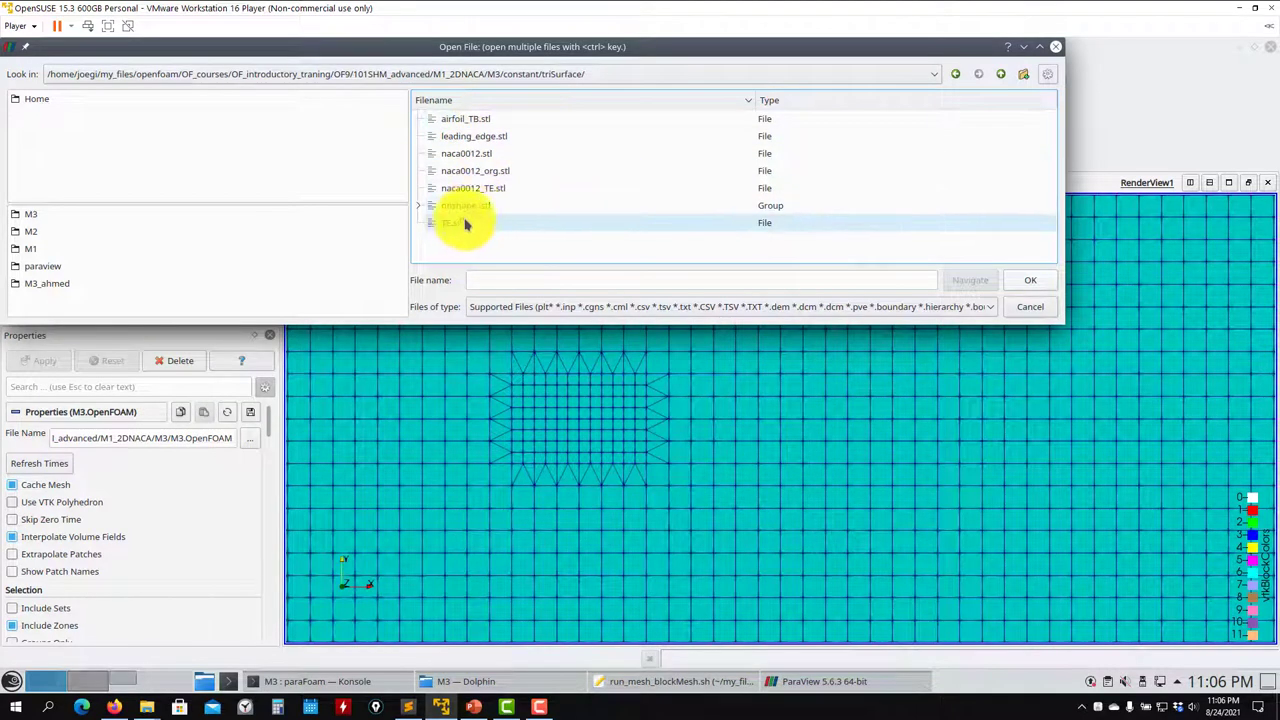
{"action": "left_click", "coordinate": [466, 153]}
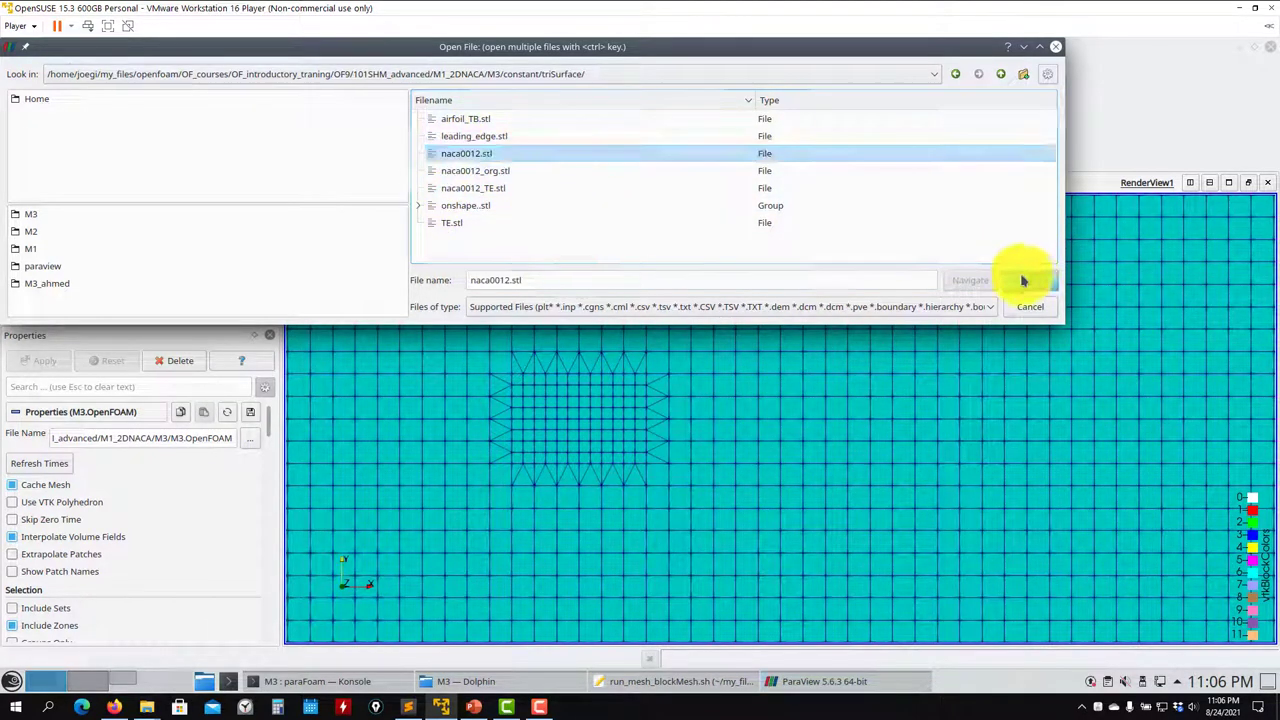
{"action": "left_click", "coordinate": [1024, 280]}
{"action": "left_click", "coordinate": [40, 360]}
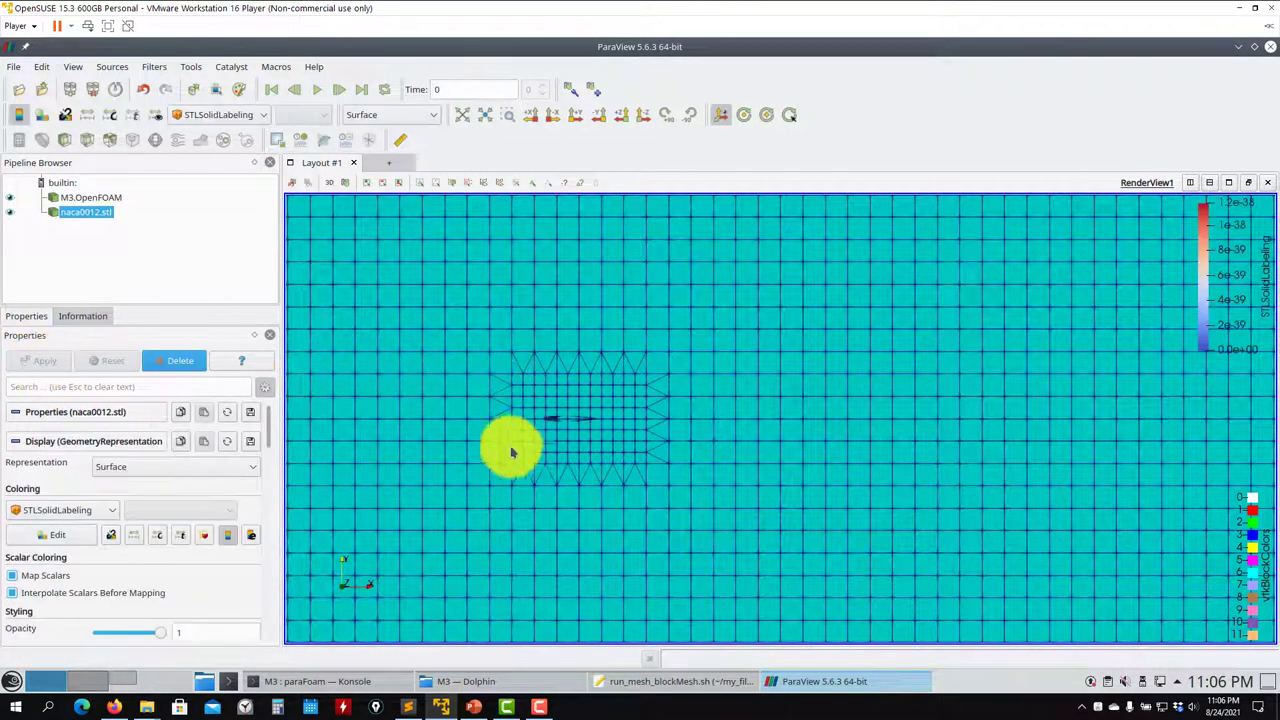
{"action": "scroll", "coordinate": [505, 460], "scroll_direction": "up", "scroll_amount": 4}
{"action": "left_click_drag", "start_coordinate": [500, 476], "coordinate": [477, 496]}
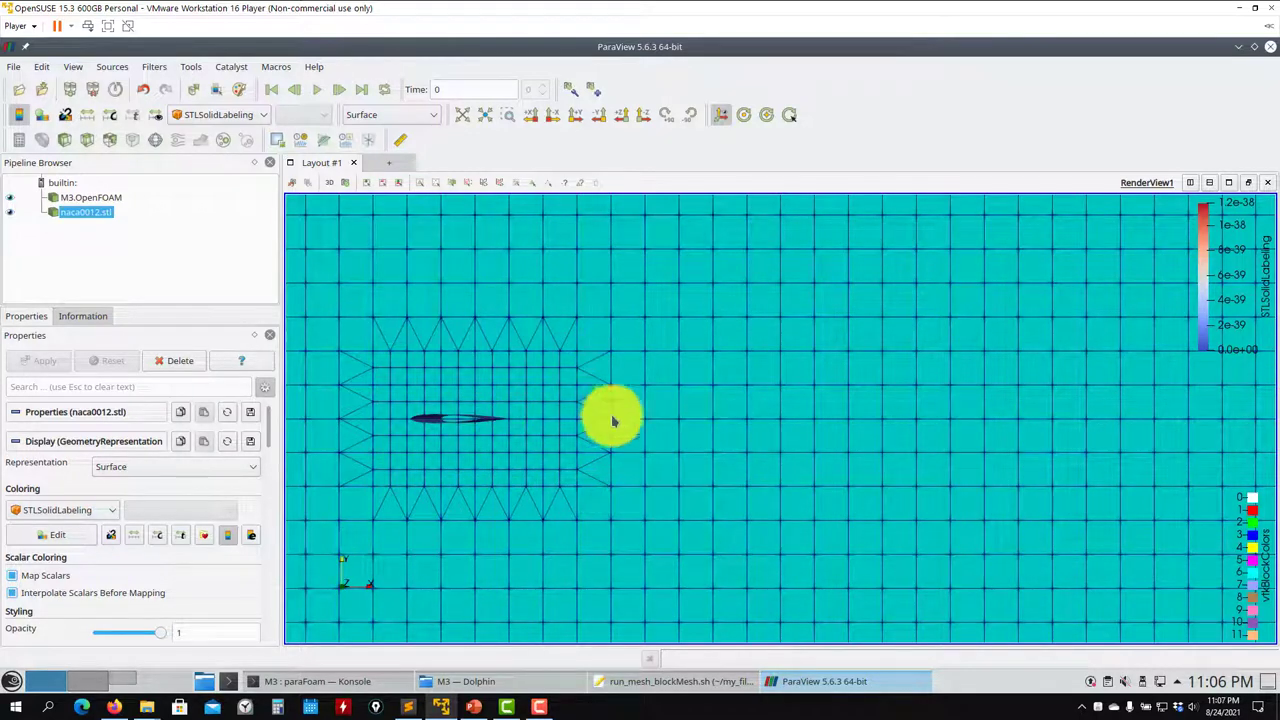
{"action": "left_click", "coordinate": [1272, 47]}
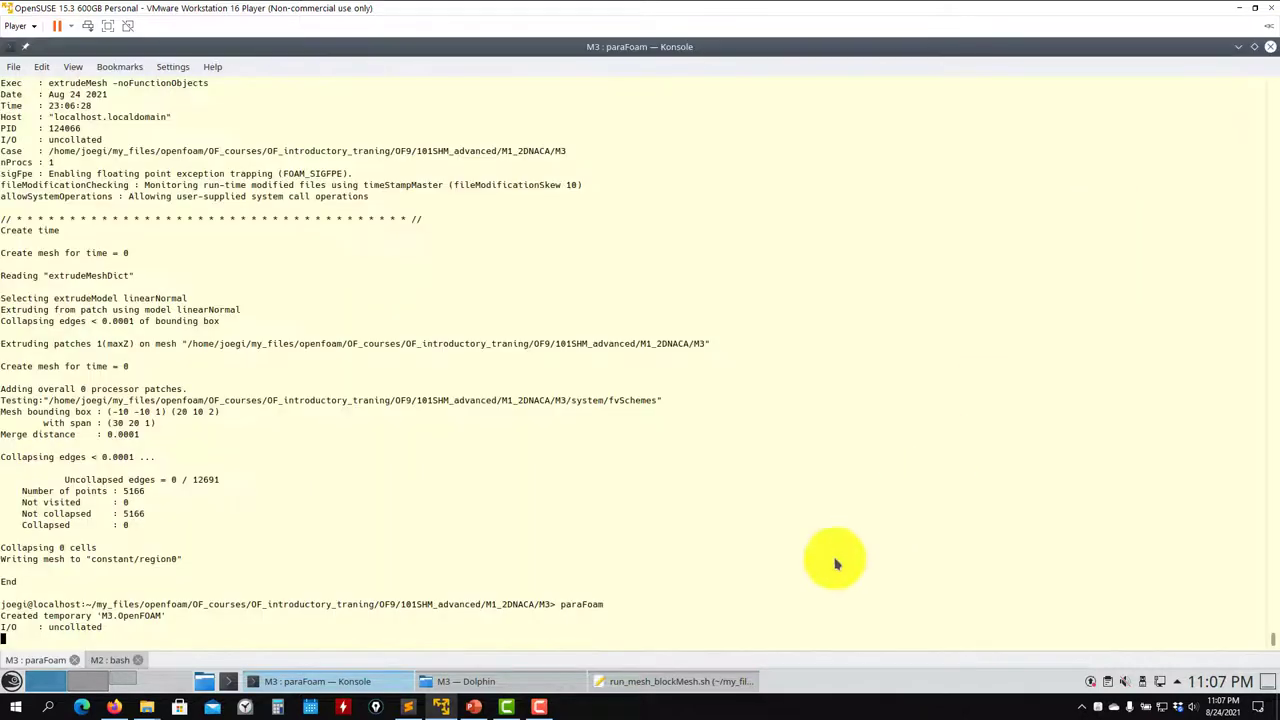
Highlight topoSet on line 26 of run_mesh_blockMesh.sh and switch to the terminal
{"action": "left_click", "coordinate": [670, 686]}
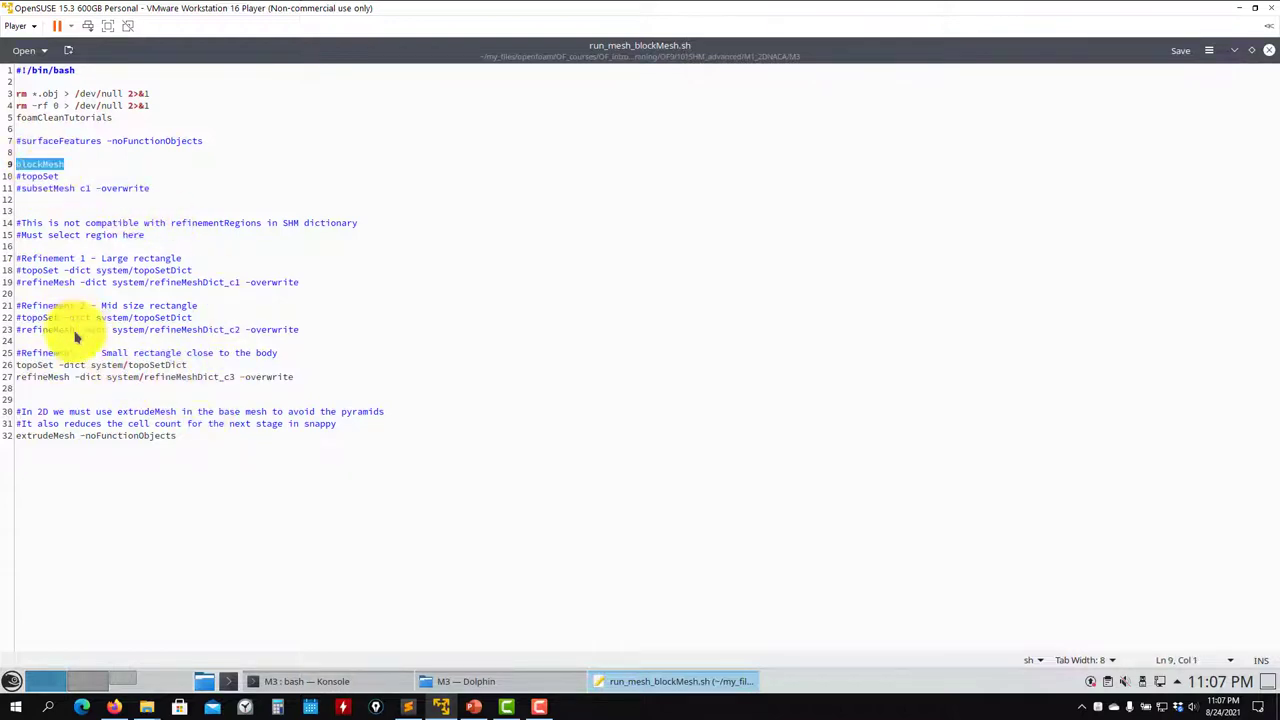
{"action": "double_click", "coordinate": [35, 365]}
{"action": "left_click", "coordinate": [484, 684]}
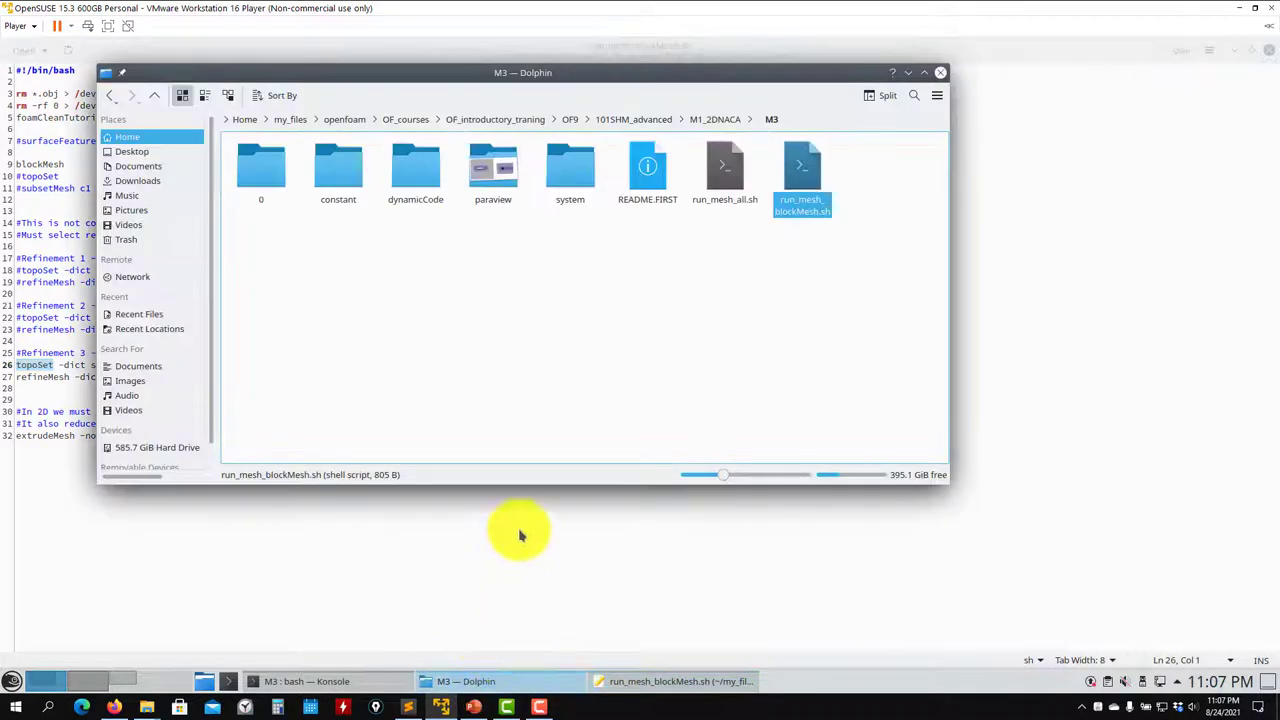
{"action": "left_click", "coordinate": [286, 681]}
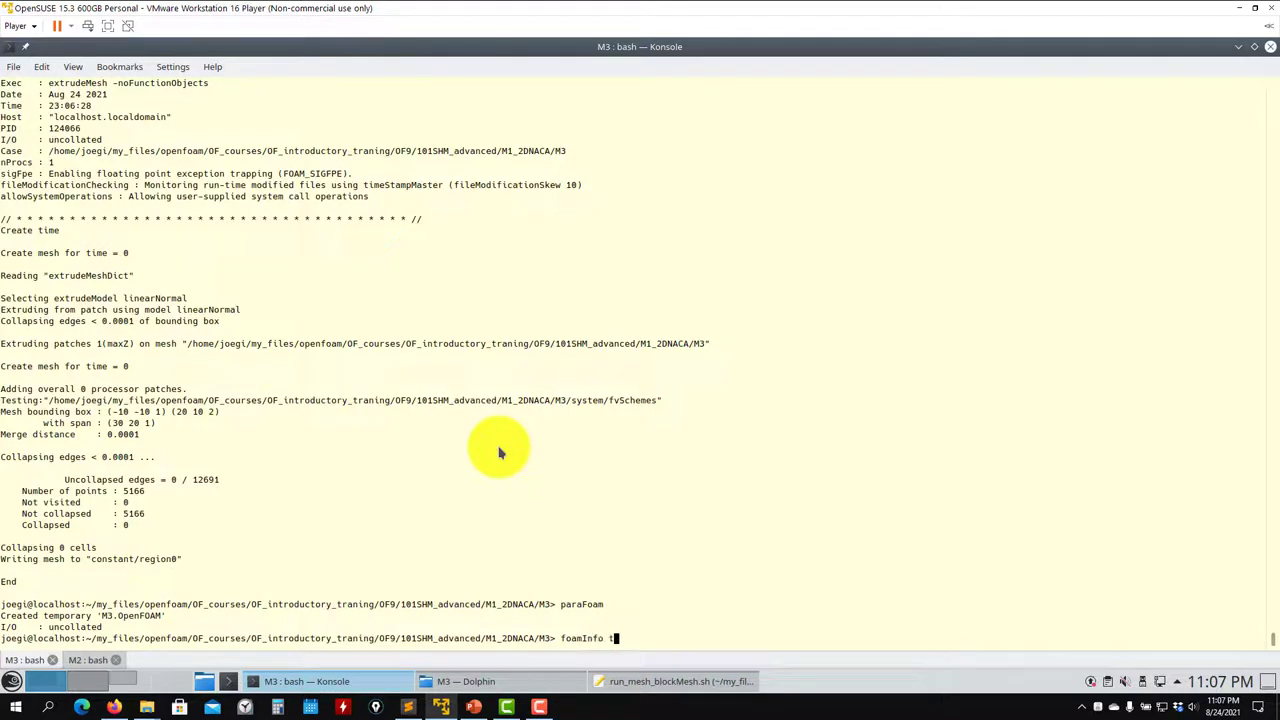
Run foamInfo topoSet, choosing entry 1 to show topoSet.C's description and example tutorials
{"action": "type", "text": "foamInfo topoSet"}
{"action": "key", "text": "Return"}
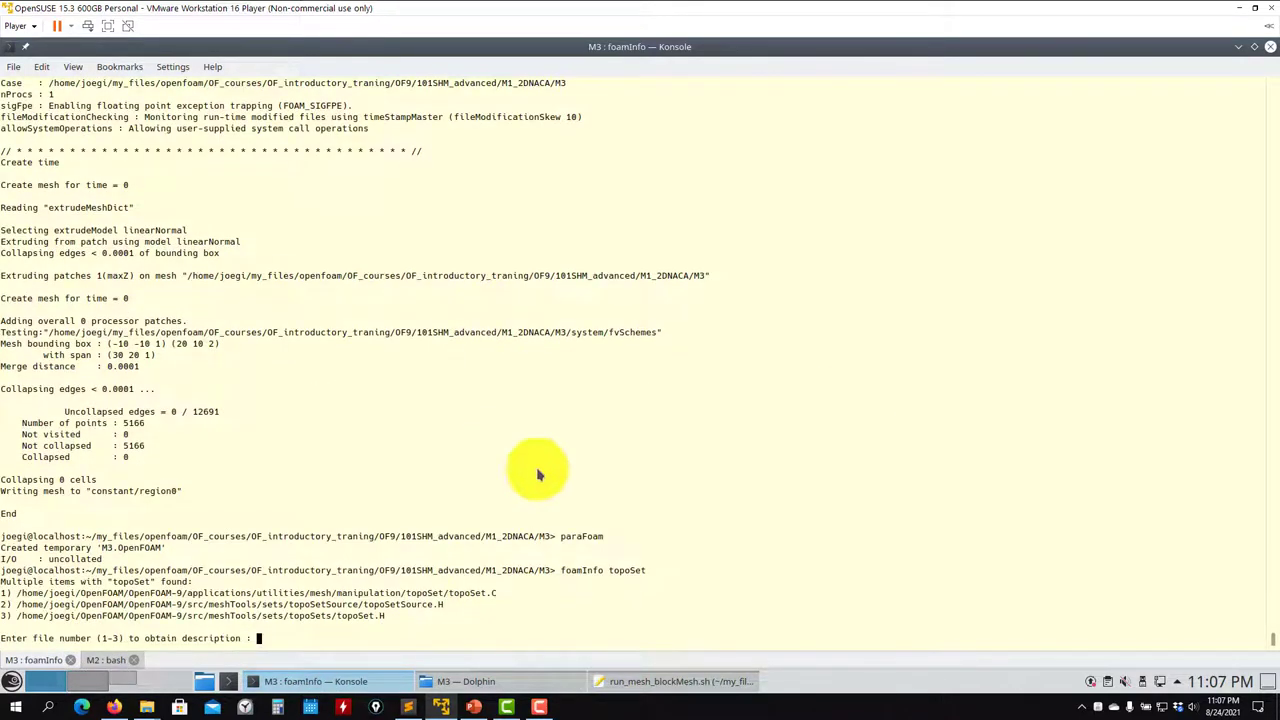
{"action": "type", "text": "1"}
{"action": "key", "text": "Return"}
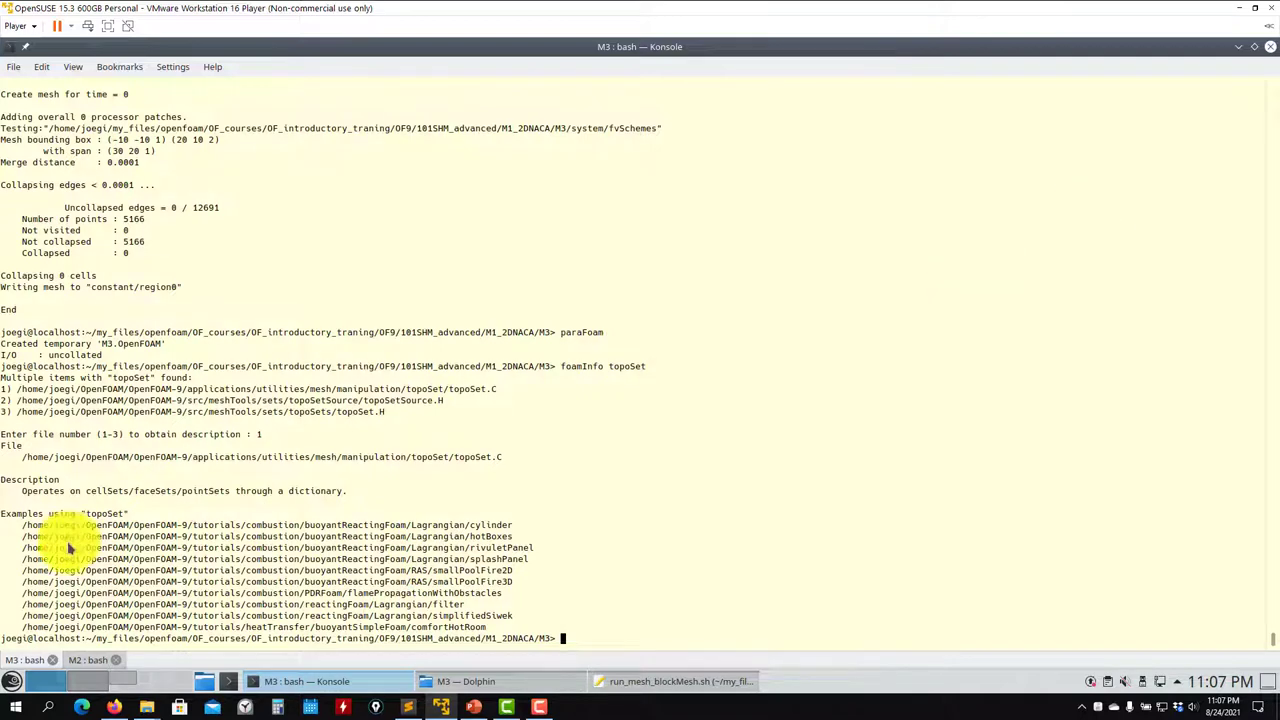
{"action": "left_click", "coordinate": [467, 681]}
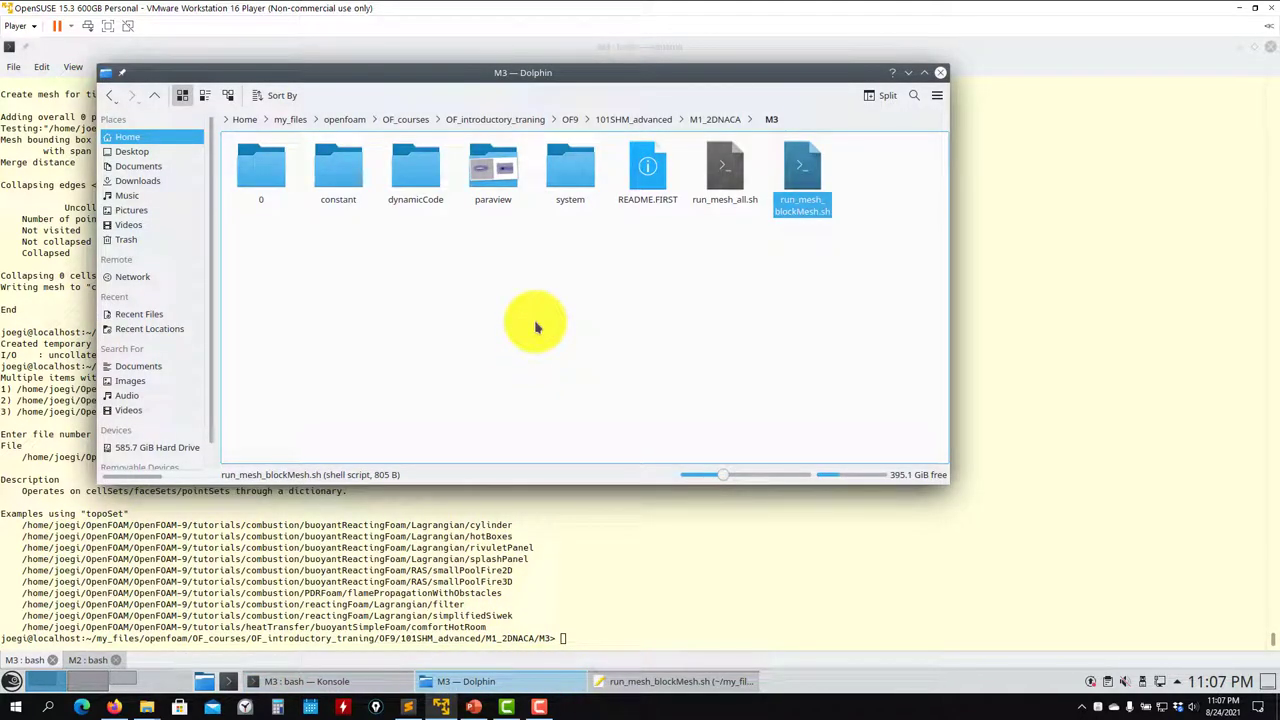
Open topoSetDict from M3's system folder in Kate using Open With, and scroll through its c1–c3 boxes
{"action": "double_click", "coordinate": [591, 171]}
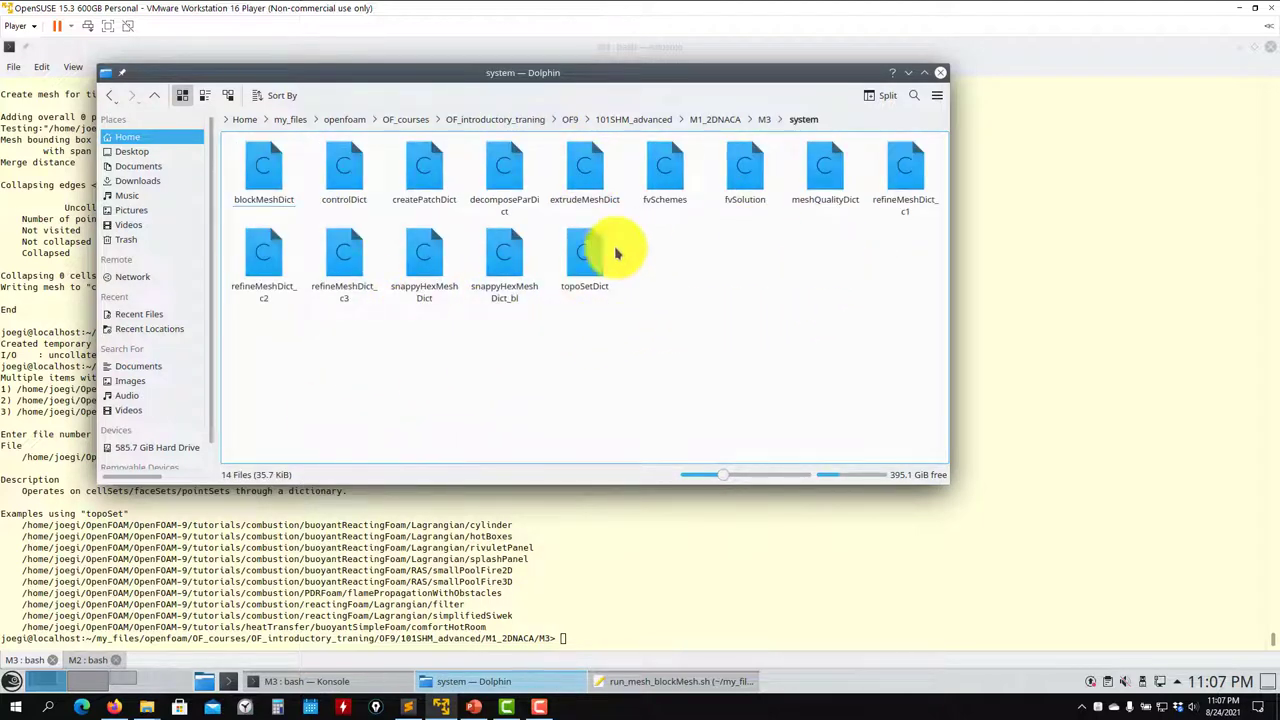
{"action": "left_click", "coordinate": [640, 686]}
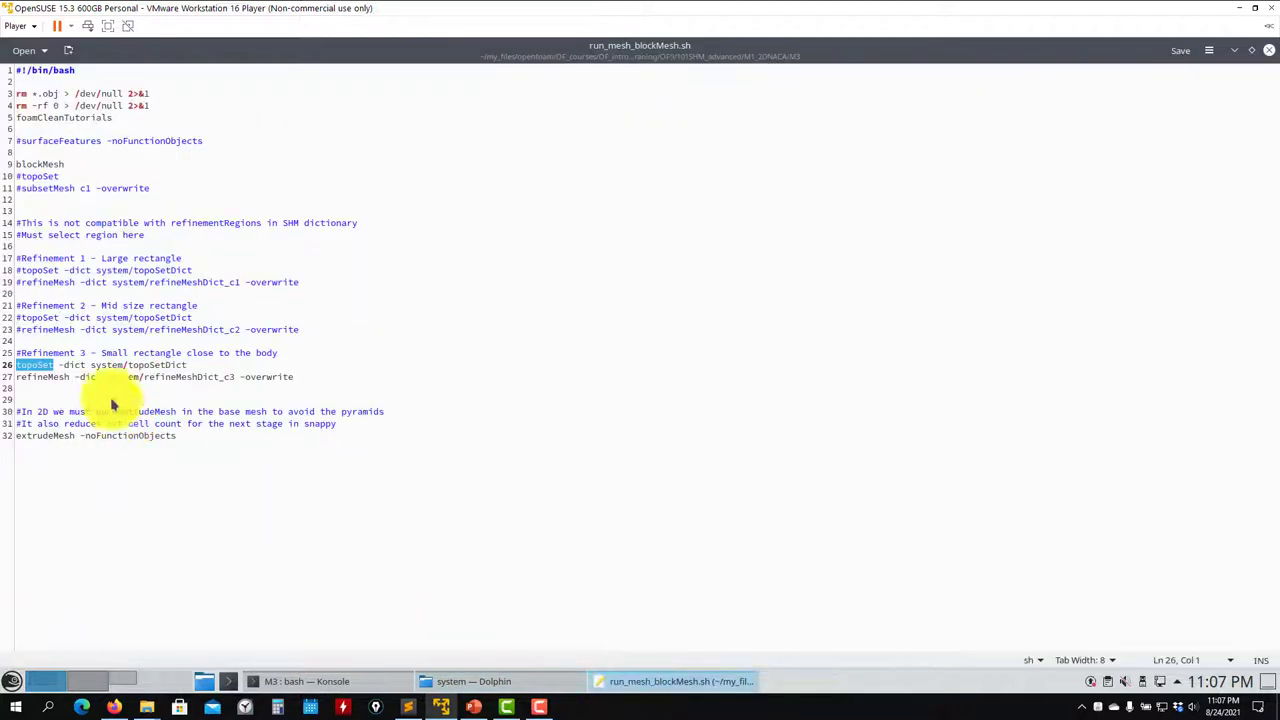
{"action": "left_click", "coordinate": [651, 681]}
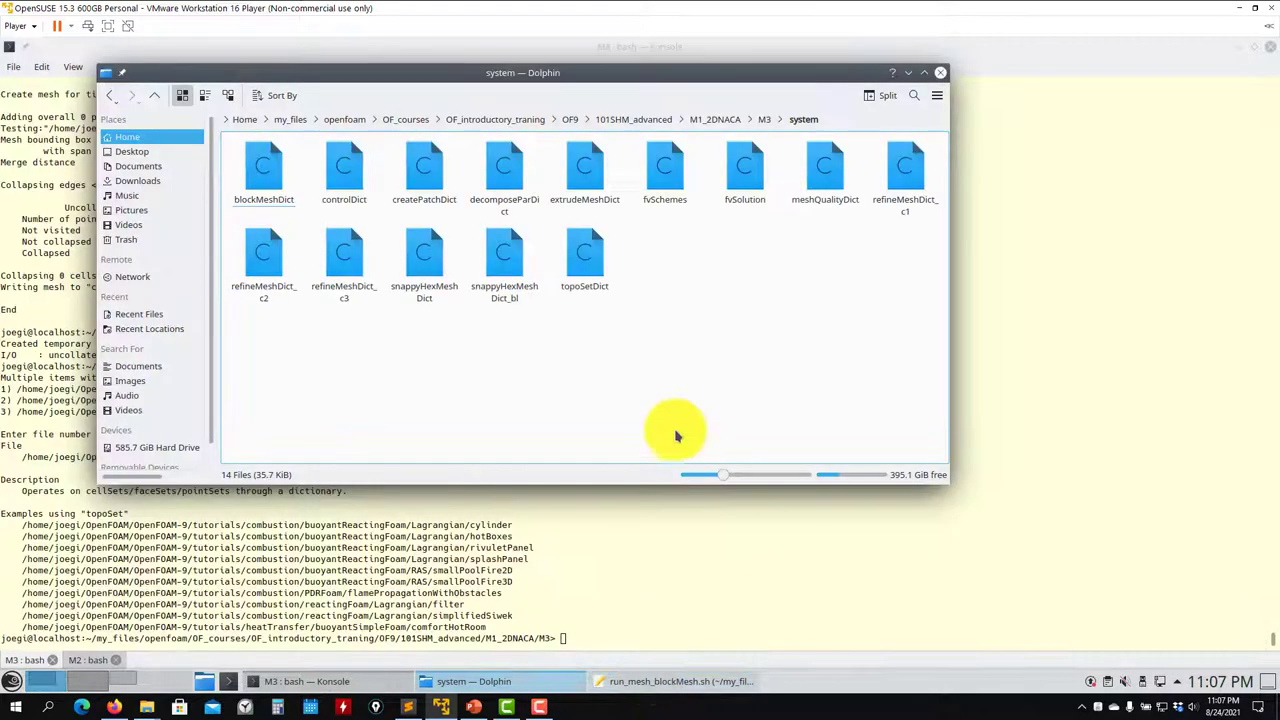
{"action": "right_click", "coordinate": [586, 272]}
{"action": "mouse_move", "coordinate": [640, 296]}
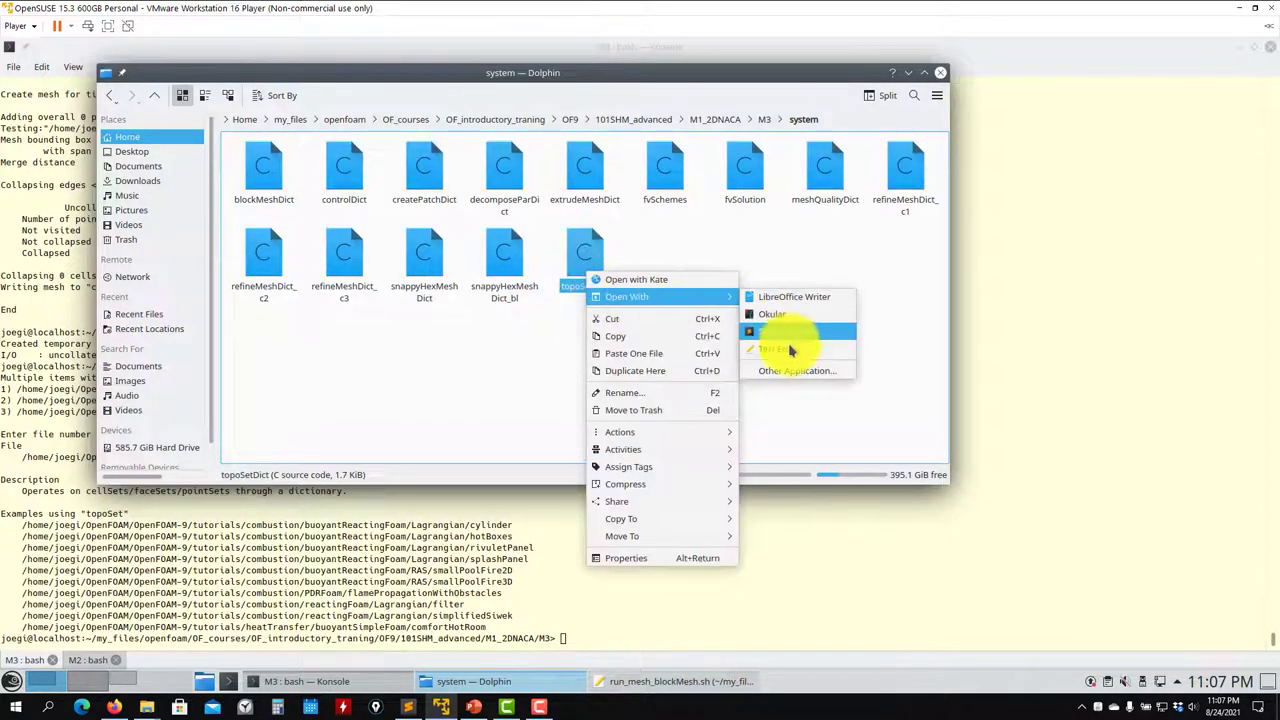
{"action": "left_click", "coordinate": [786, 334]}
{"action": "scroll", "coordinate": [130, 332], "scroll_direction": "down", "scroll_amount": 5}
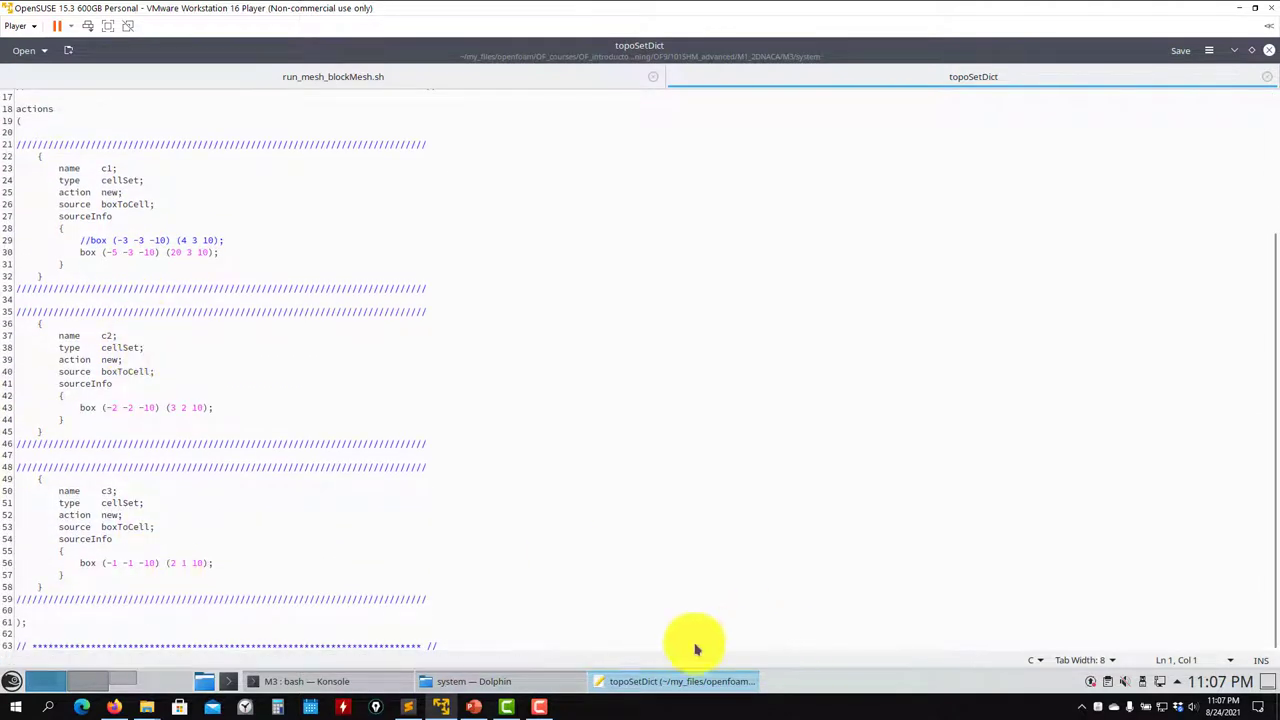
Find the refineMeshDict_c3 path in the script and open that file in a third Kate tab
{"action": "left_click", "coordinate": [485, 84]}
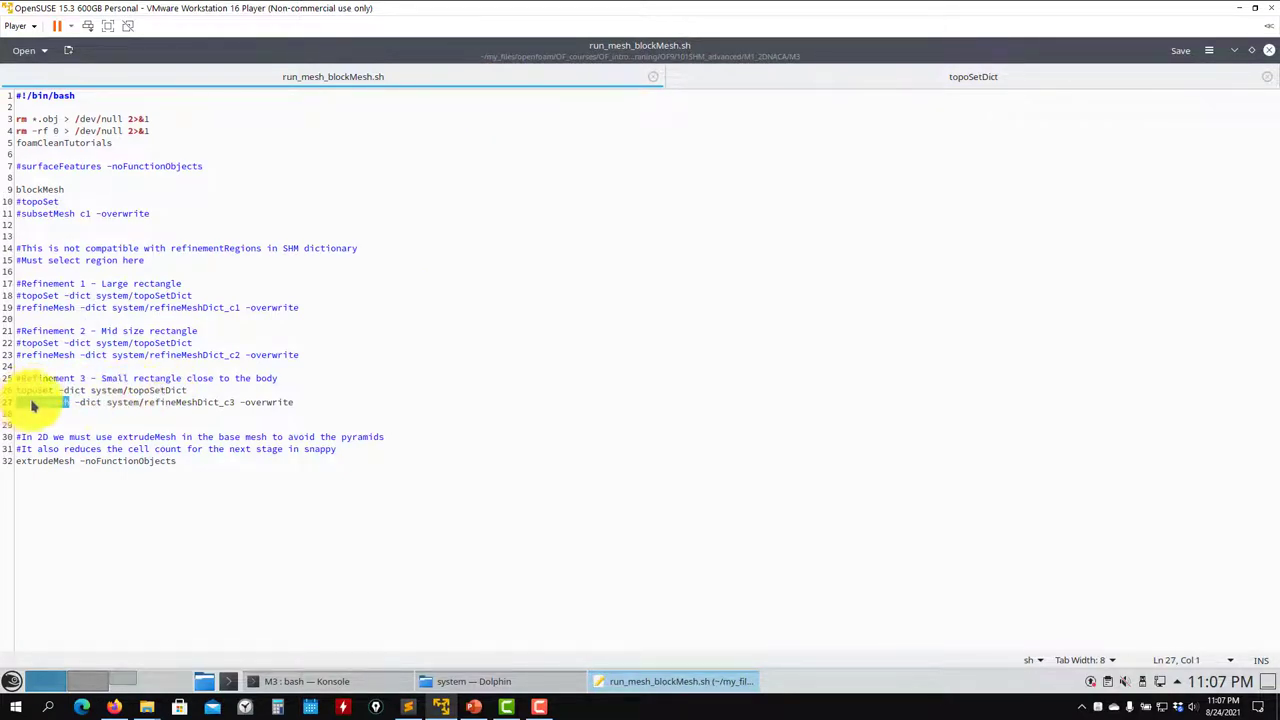
{"action": "left_click_drag", "start_coordinate": [238, 402], "coordinate": [89, 404]}
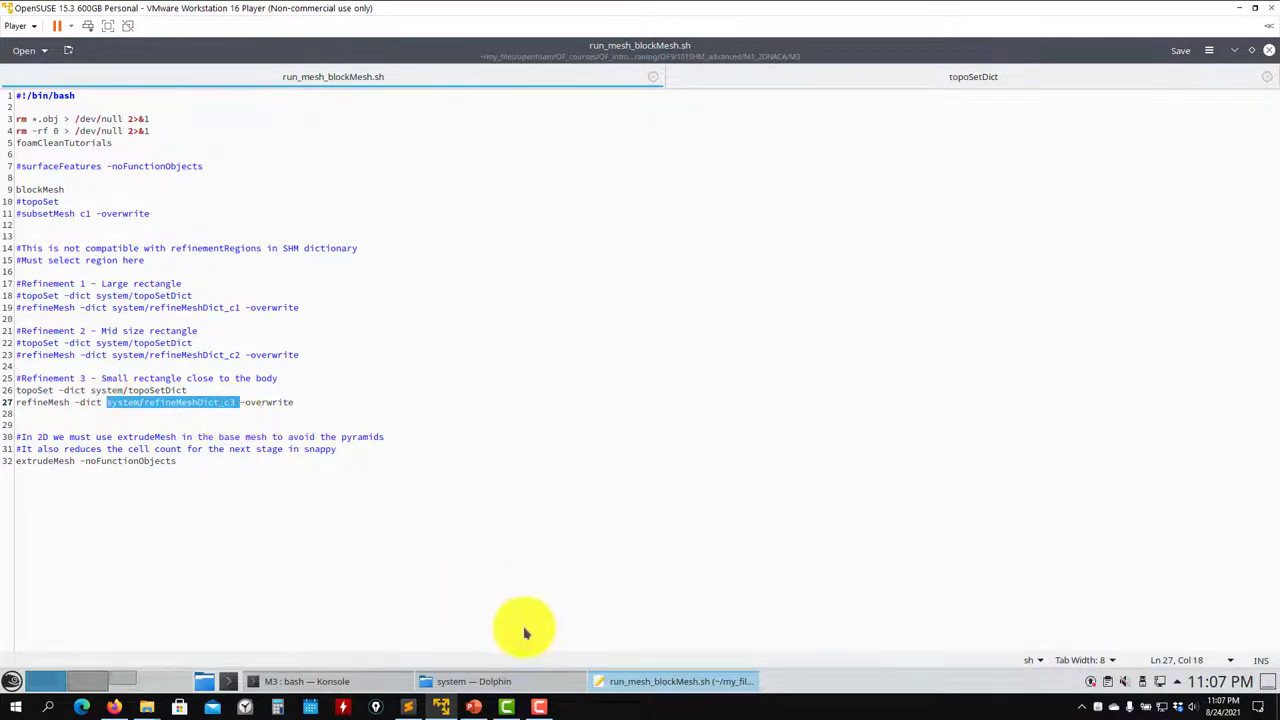
{"action": "left_click", "coordinate": [477, 684]}
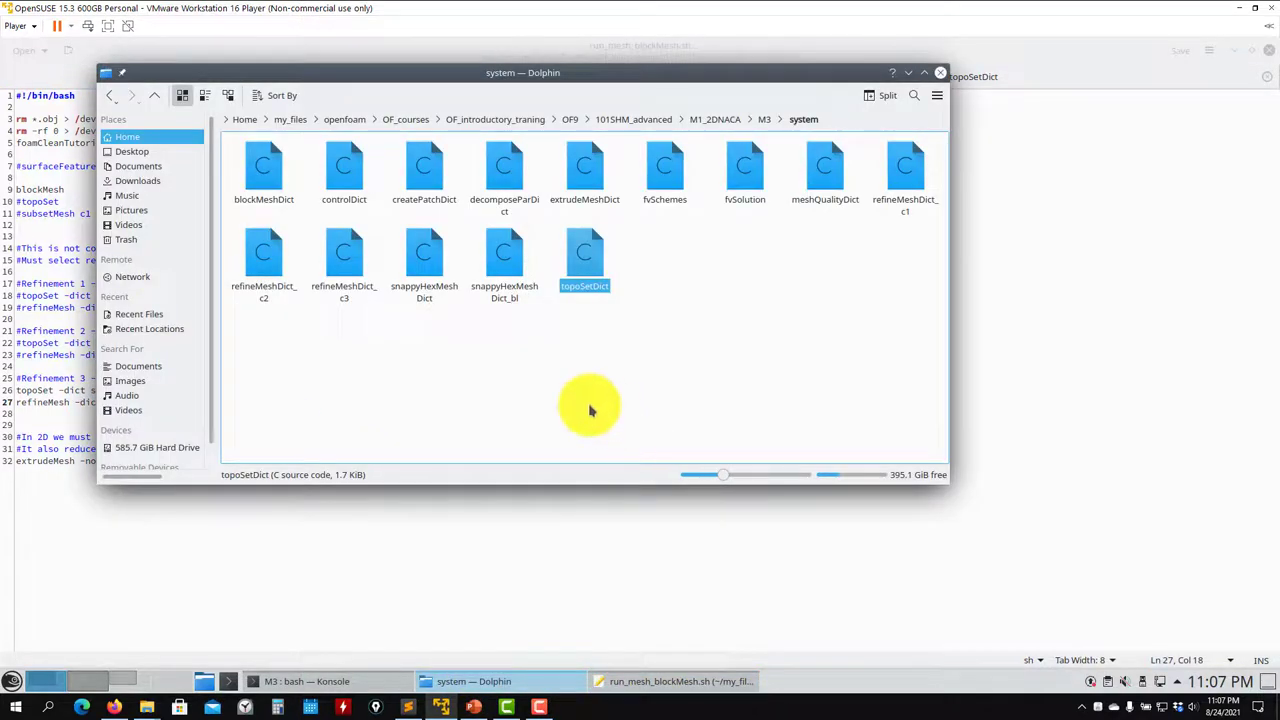
{"action": "double_click", "coordinate": [345, 272]}
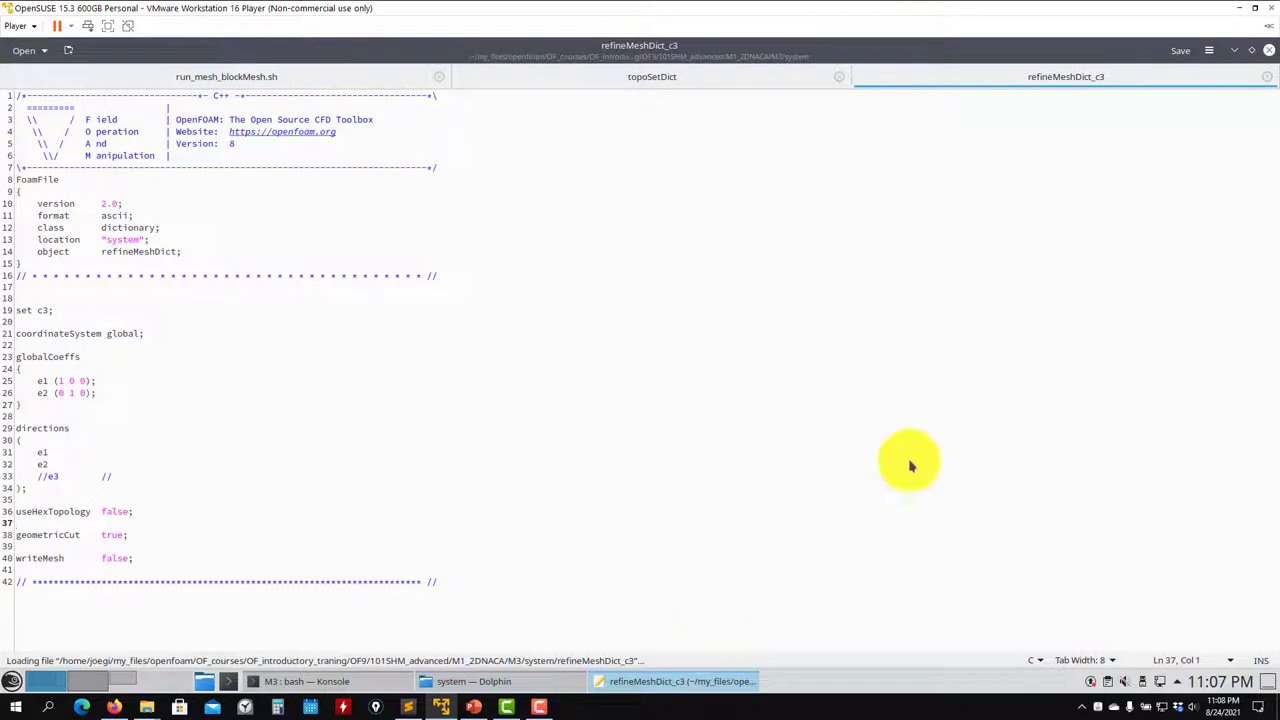
Highlight the c3 cellSet box definition in topoSetDict, then return Dolphin to the M3 folder
{"action": "left_click", "coordinate": [716, 74]}
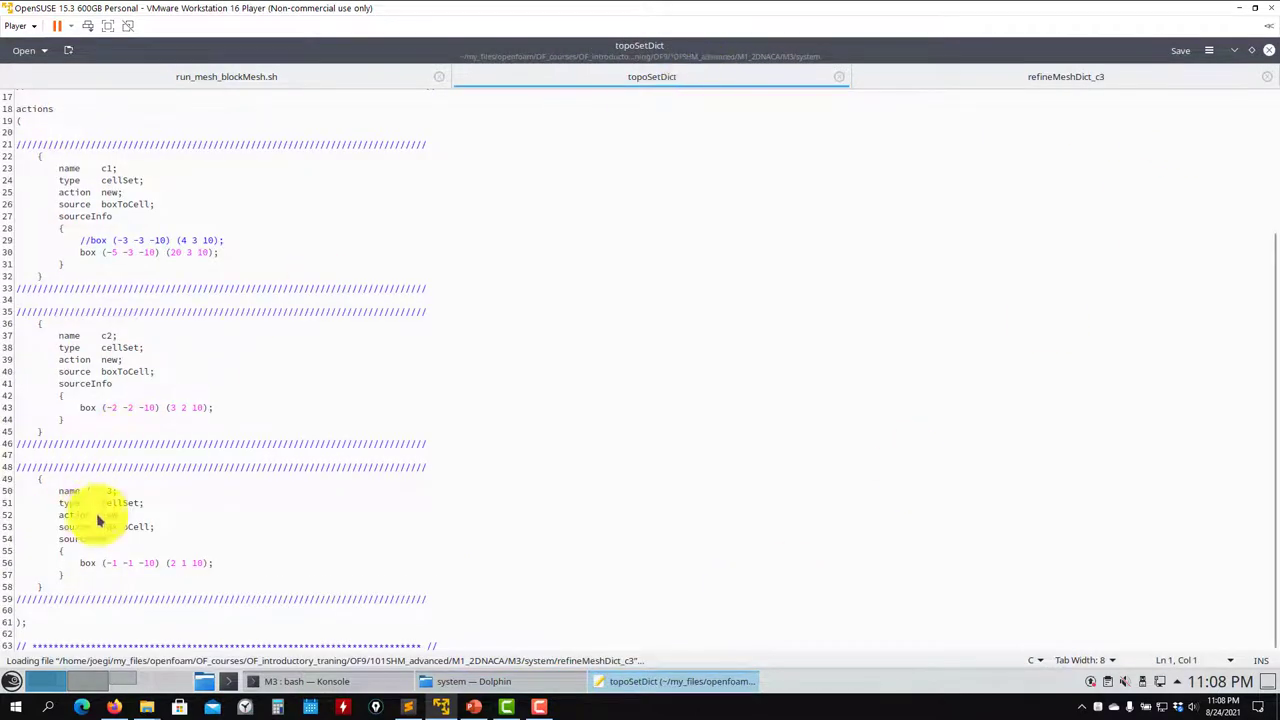
{"action": "left_click_drag", "start_coordinate": [50, 593], "coordinate": [29, 486]}
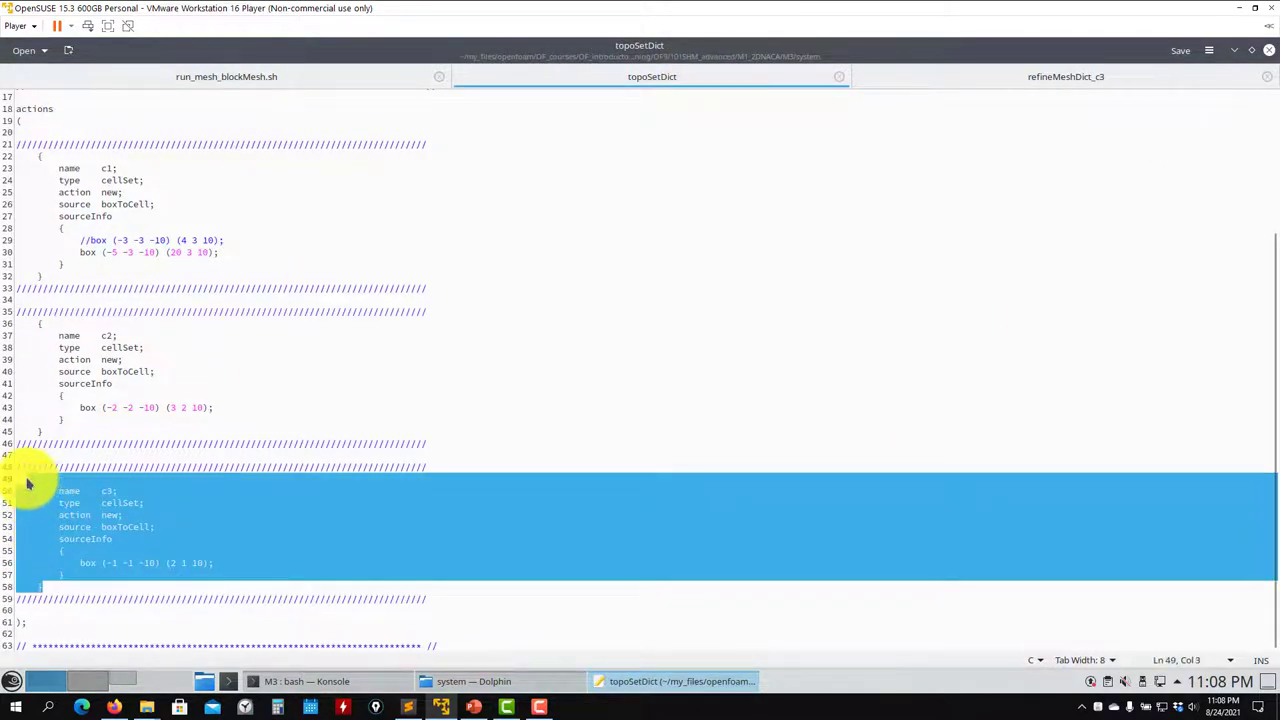
{"action": "left_click", "coordinate": [137, 563]}
{"action": "left_click_drag", "start_coordinate": [237, 566], "coordinate": [72, 568]}
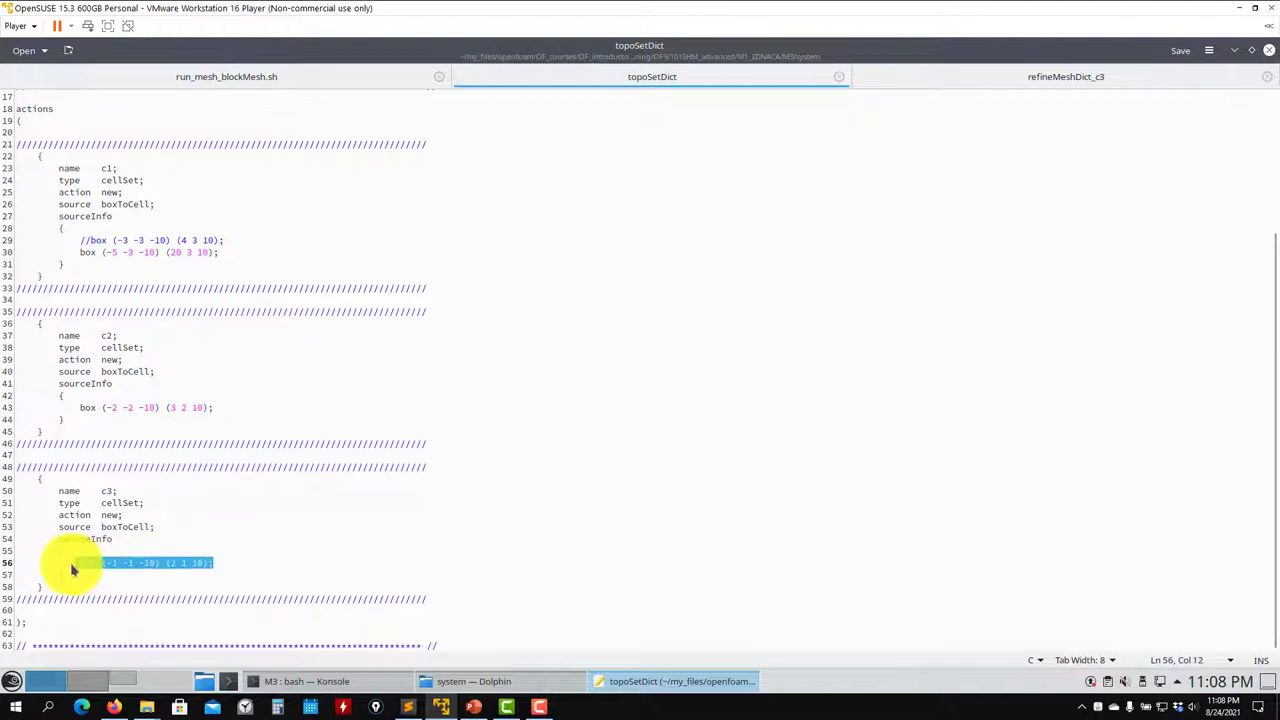
{"action": "left_click_drag", "start_coordinate": [55, 497], "coordinate": [92, 584]}
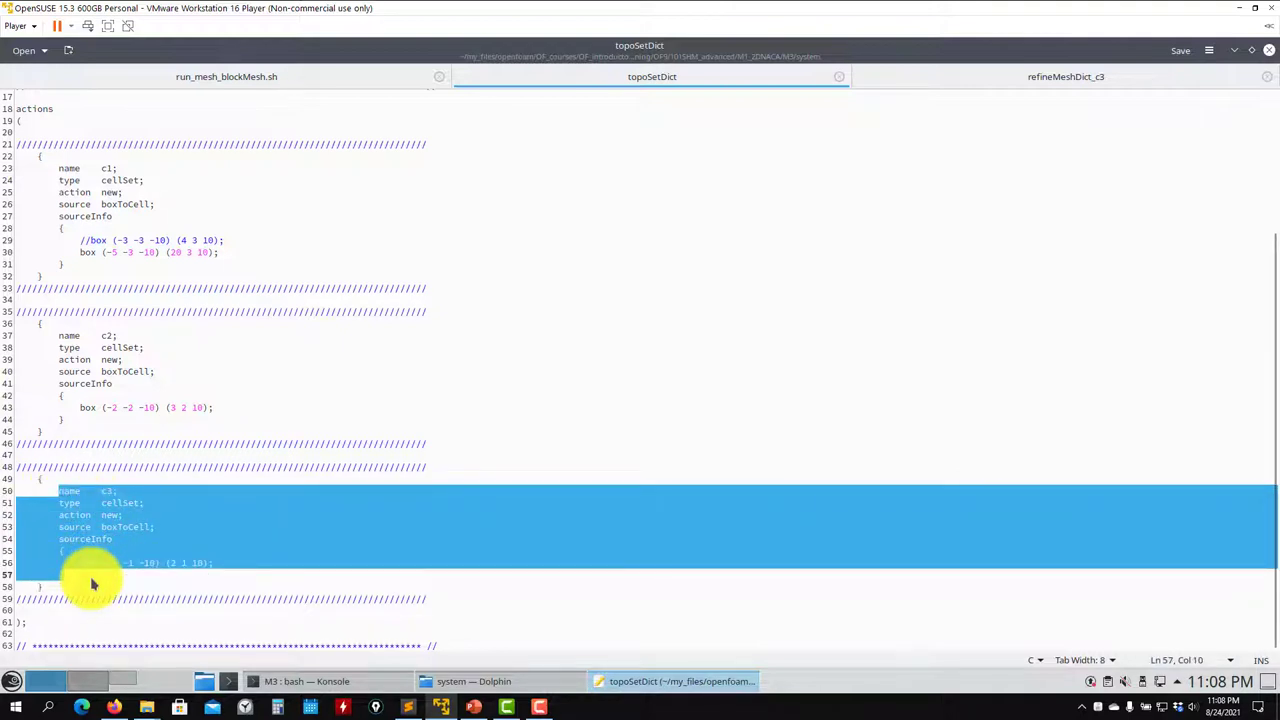
{"action": "left_click", "coordinate": [452, 680]}
{"action": "left_click", "coordinate": [154, 95]}
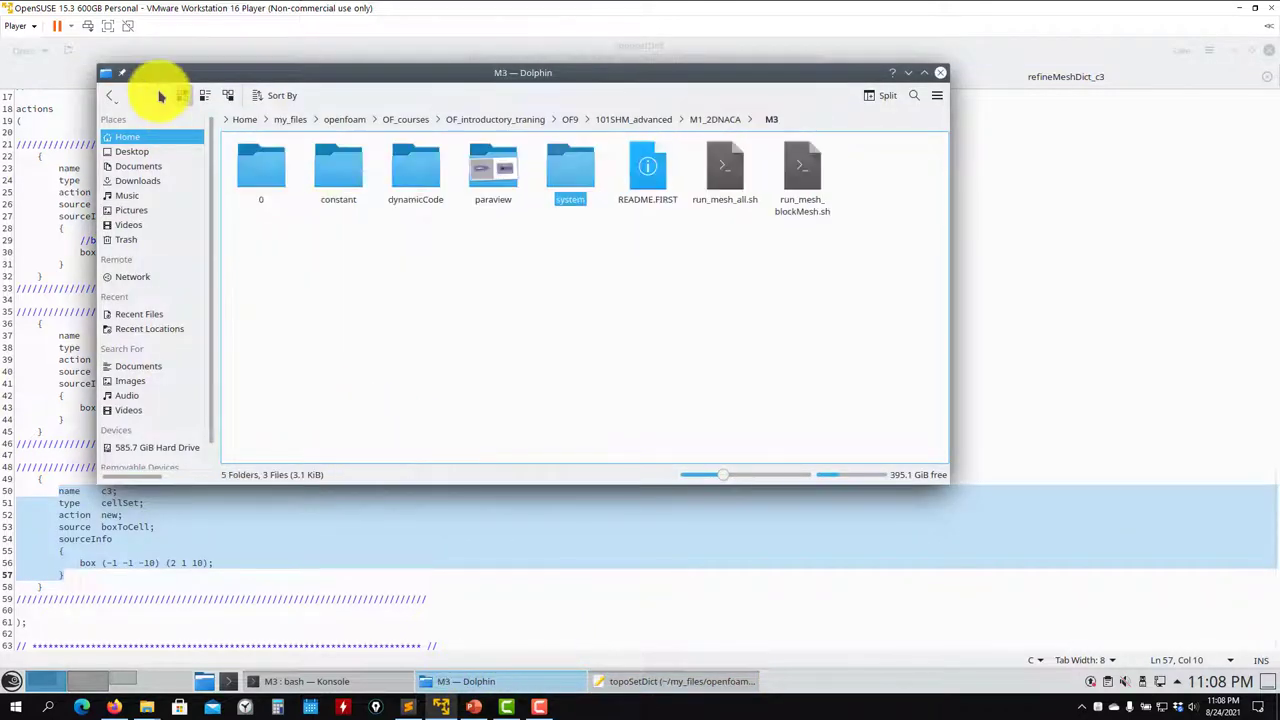
Browse constant/polyMesh/sets to check for c1, c2, c3 and refinedCells, then return to the terminal
{"action": "double_click", "coordinate": [342, 180]}
{"action": "double_click", "coordinate": [264, 180]}
{"action": "double_click", "coordinate": [262, 182]}
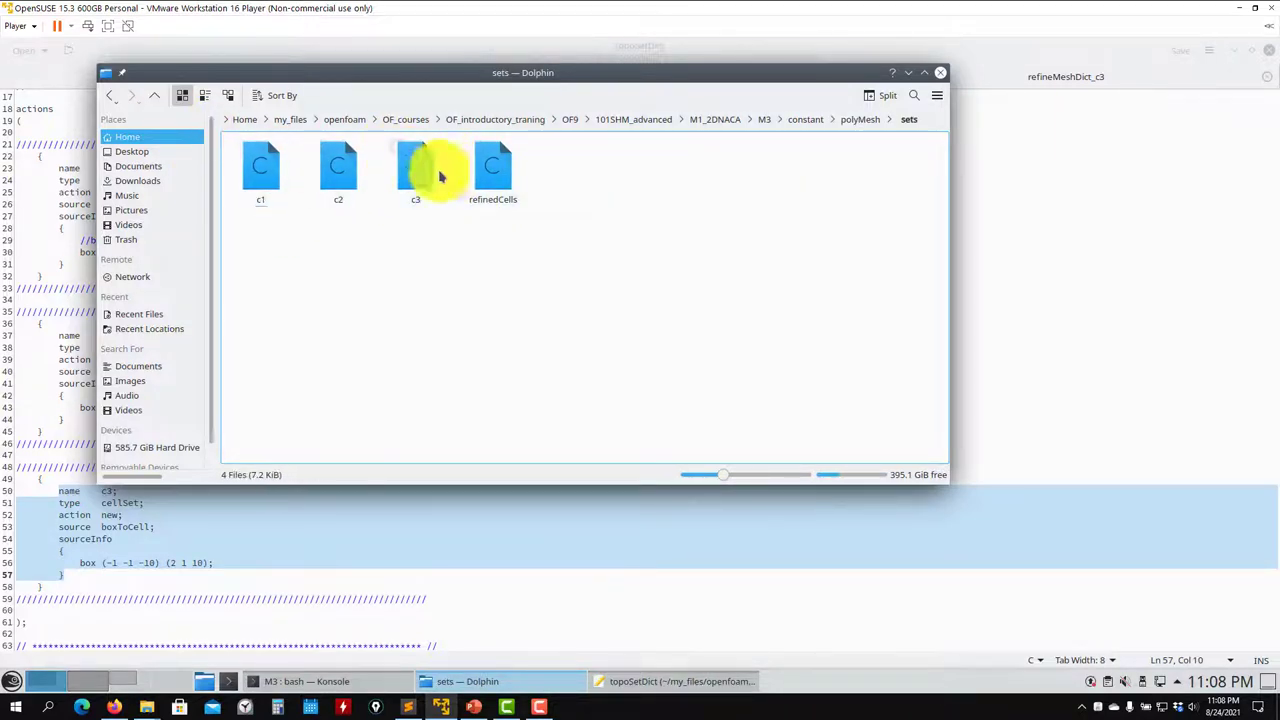
{"action": "left_click", "coordinate": [157, 96]}
{"action": "left_click", "coordinate": [157, 96]}
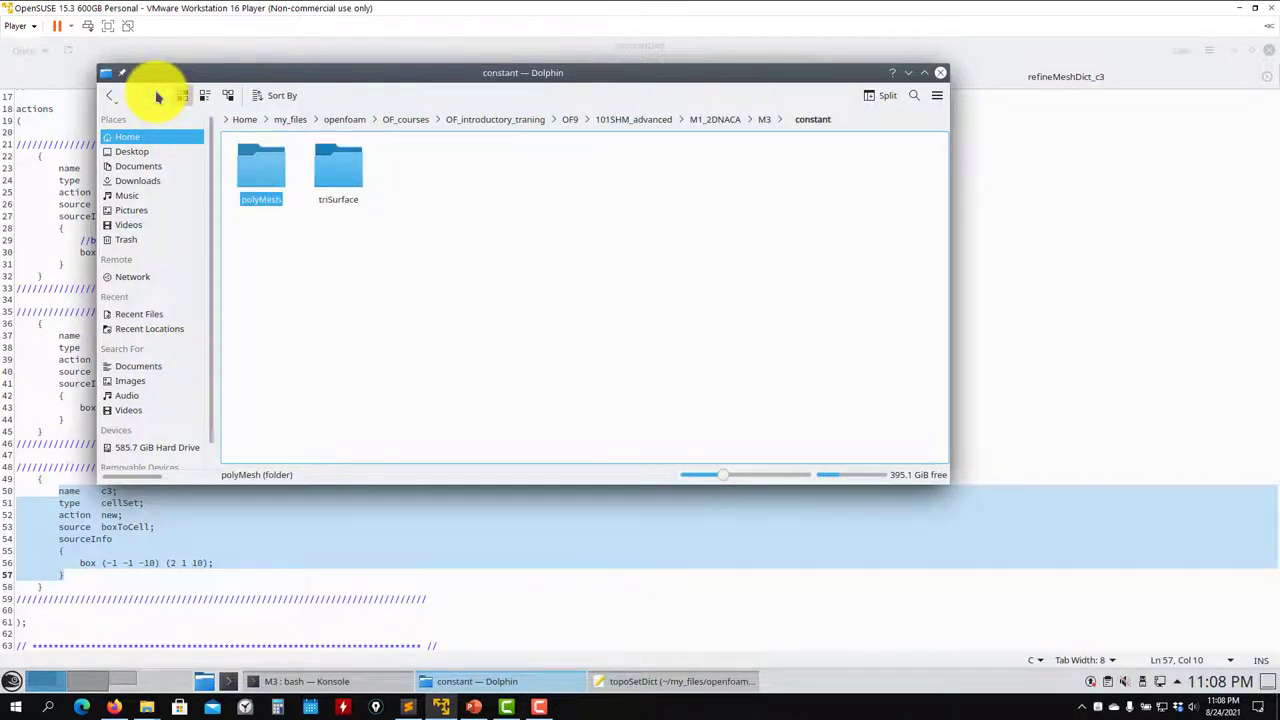
{"action": "left_click", "coordinate": [363, 681]}
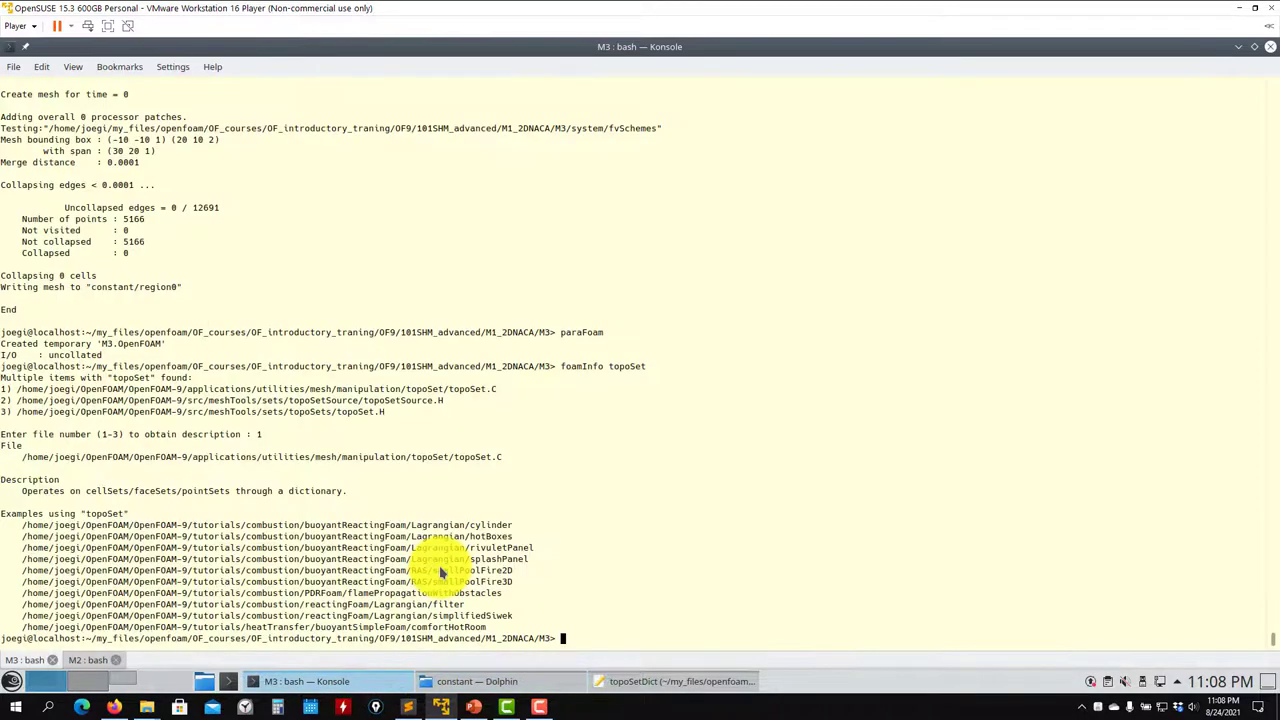
Launch paraFoam on M3, load the mesh, and deselect all mesh parts including internalMesh
{"action": "type", "text": "paraFoam"}
{"action": "key", "text": "Return"}
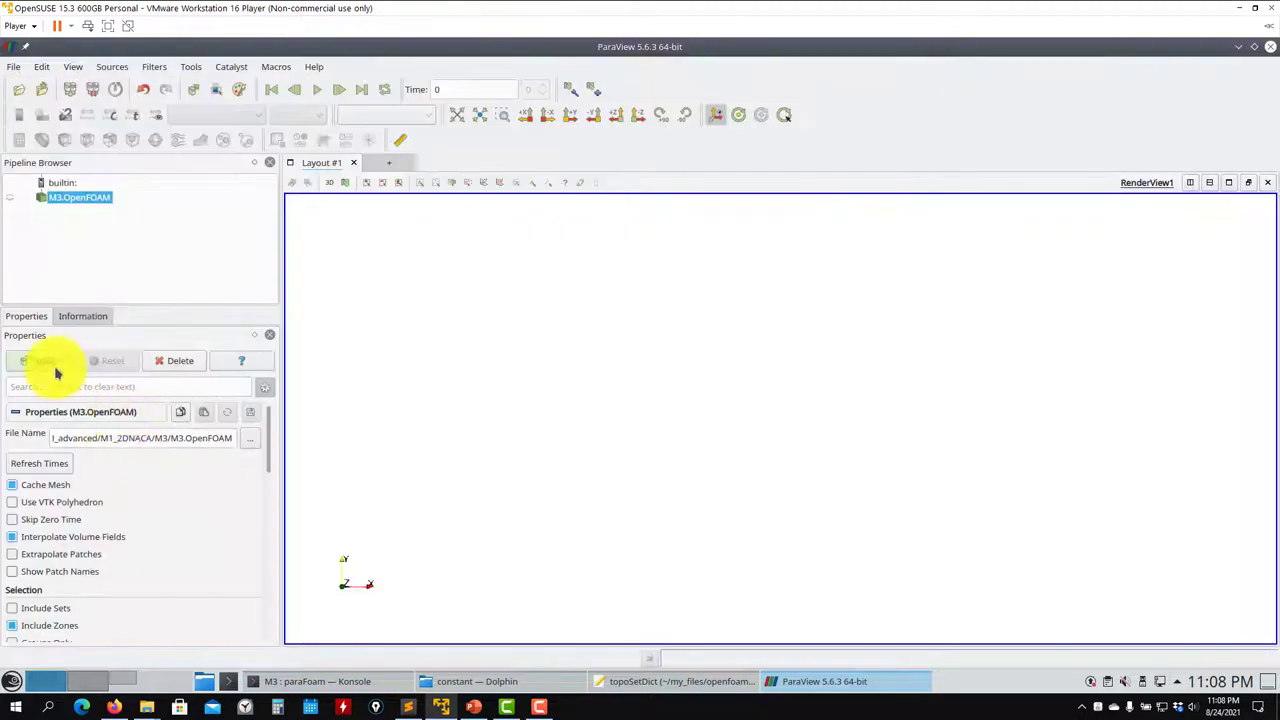
{"action": "left_click", "coordinate": [50, 363]}
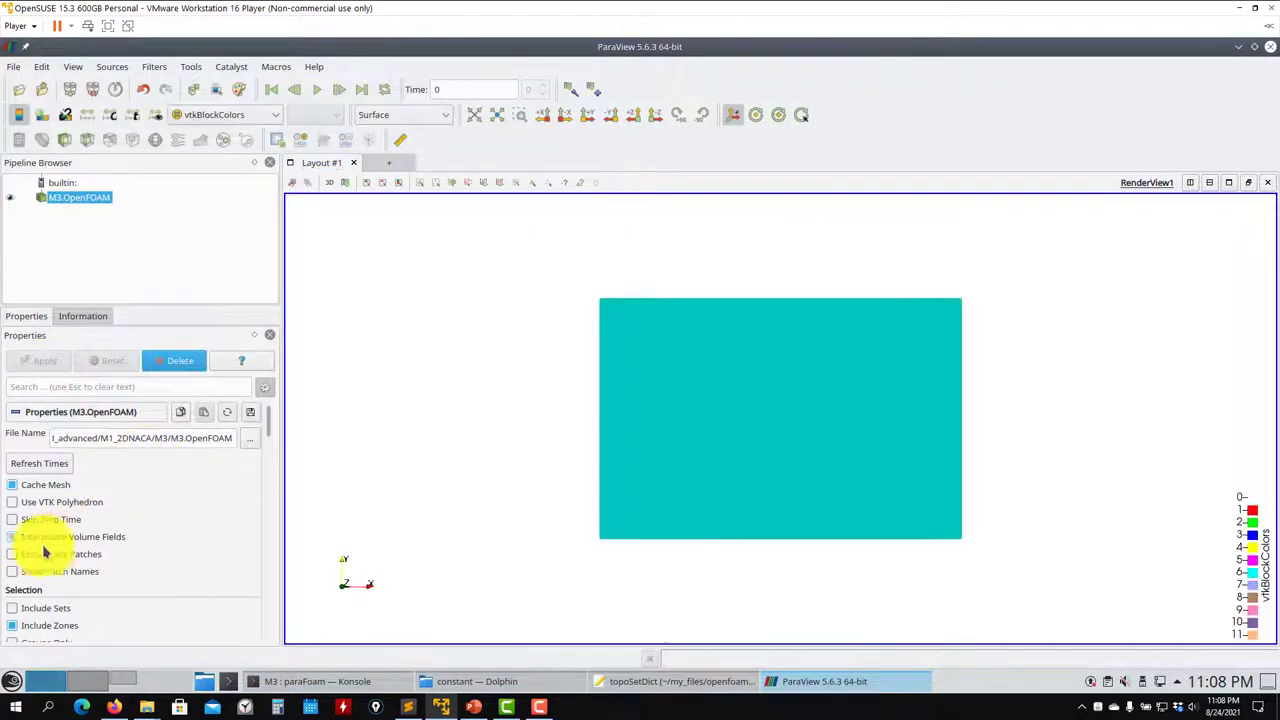
{"action": "scroll", "coordinate": [42, 555], "scroll_direction": "down", "scroll_amount": 2}
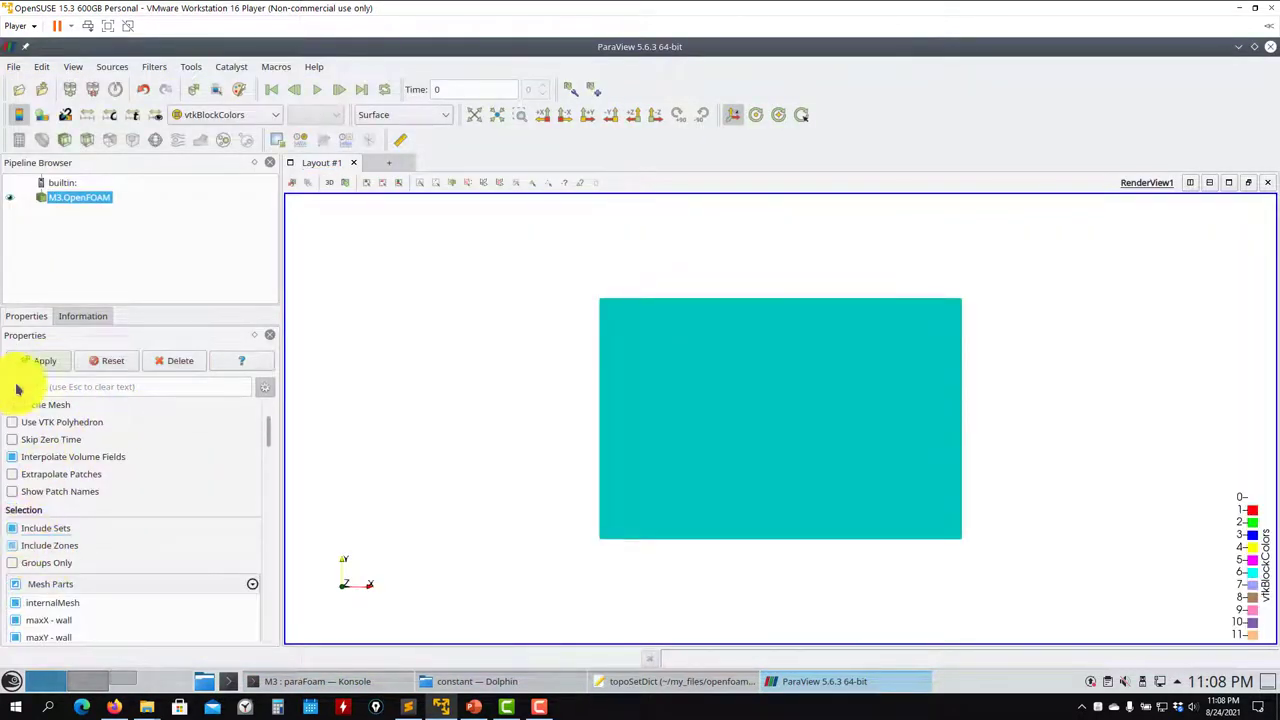
{"action": "scroll", "coordinate": [276, 455], "scroll_direction": "down", "scroll_amount": 5}
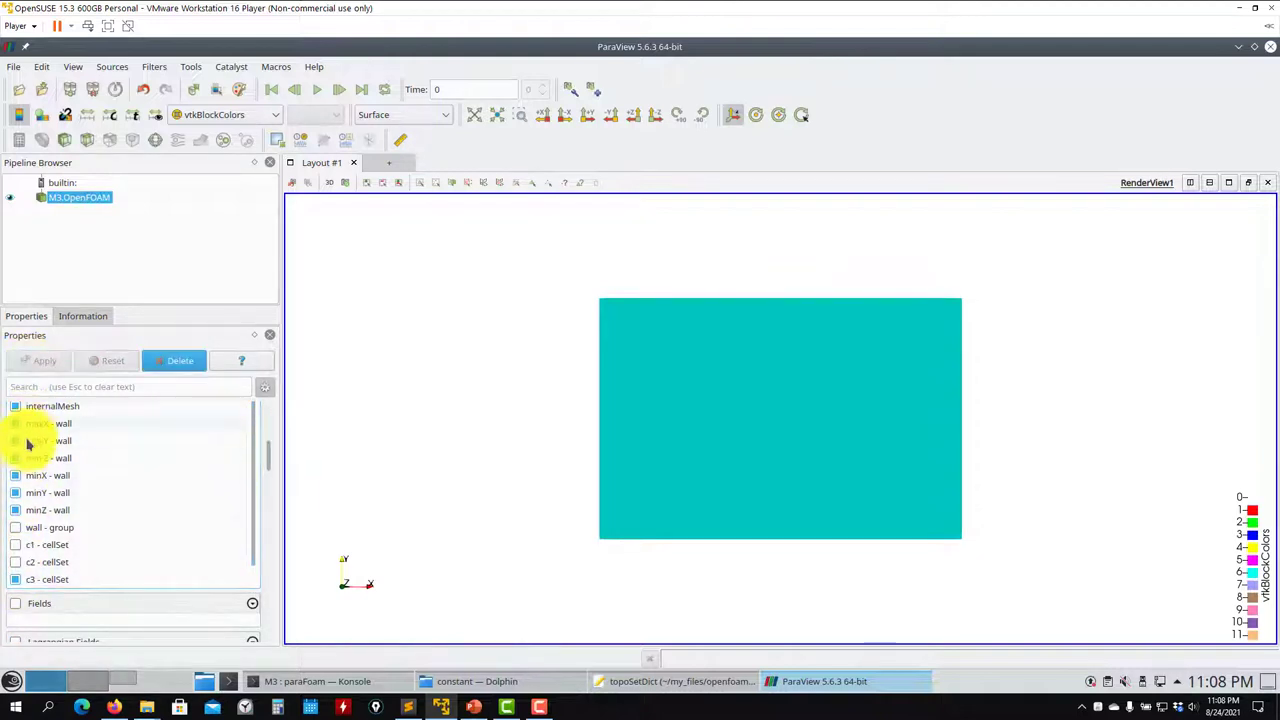
{"action": "scroll", "coordinate": [27, 447], "scroll_direction": "up", "scroll_amount": 2}
{"action": "left_click", "coordinate": [37, 487]}
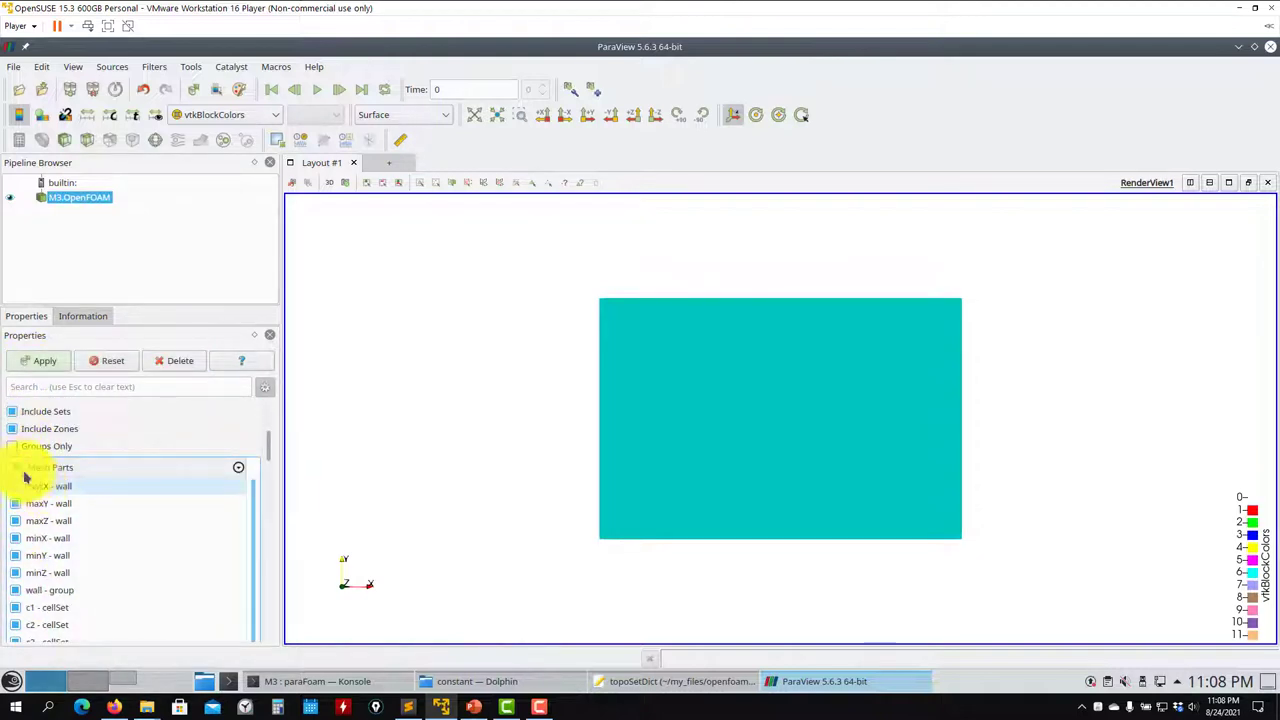
{"action": "left_click", "coordinate": [16, 468]}
{"action": "scroll", "coordinate": [49, 495], "scroll_direction": "down", "scroll_amount": 1}
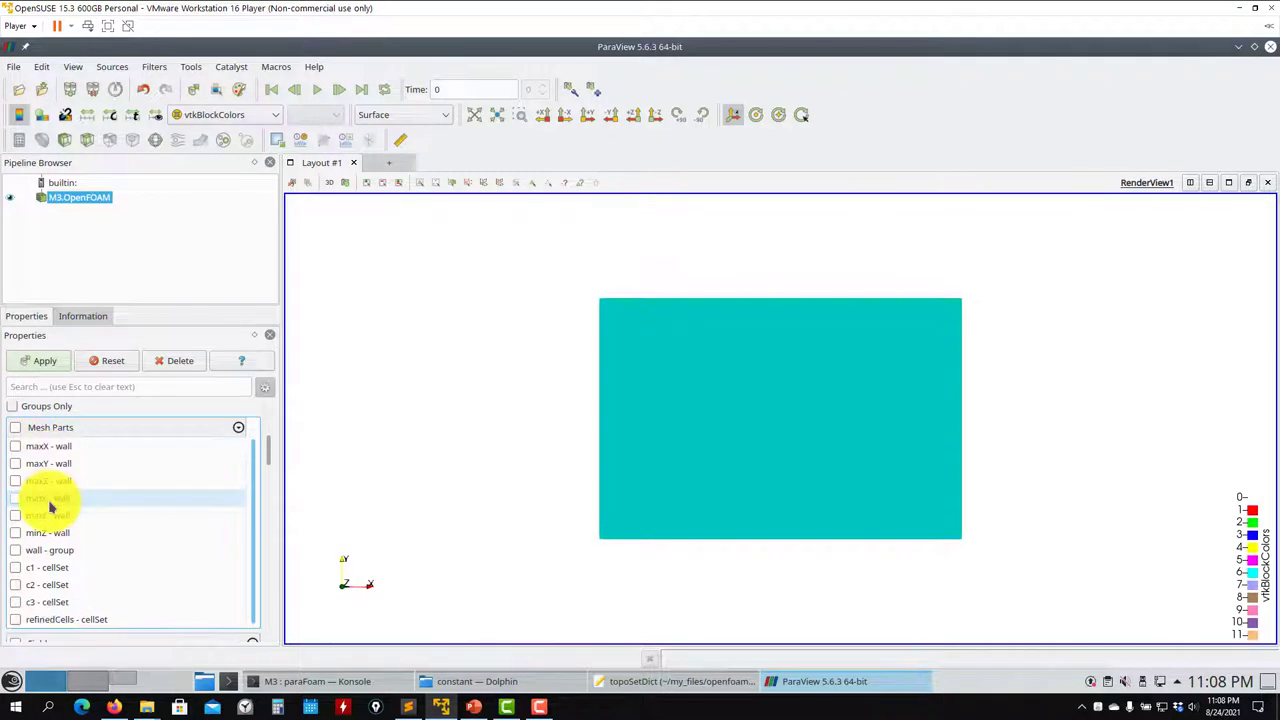
Display the refinedCells cell set, then replace it with the c3 cell set
{"action": "left_click", "coordinate": [15, 619]}
{"action": "left_click", "coordinate": [40, 361]}
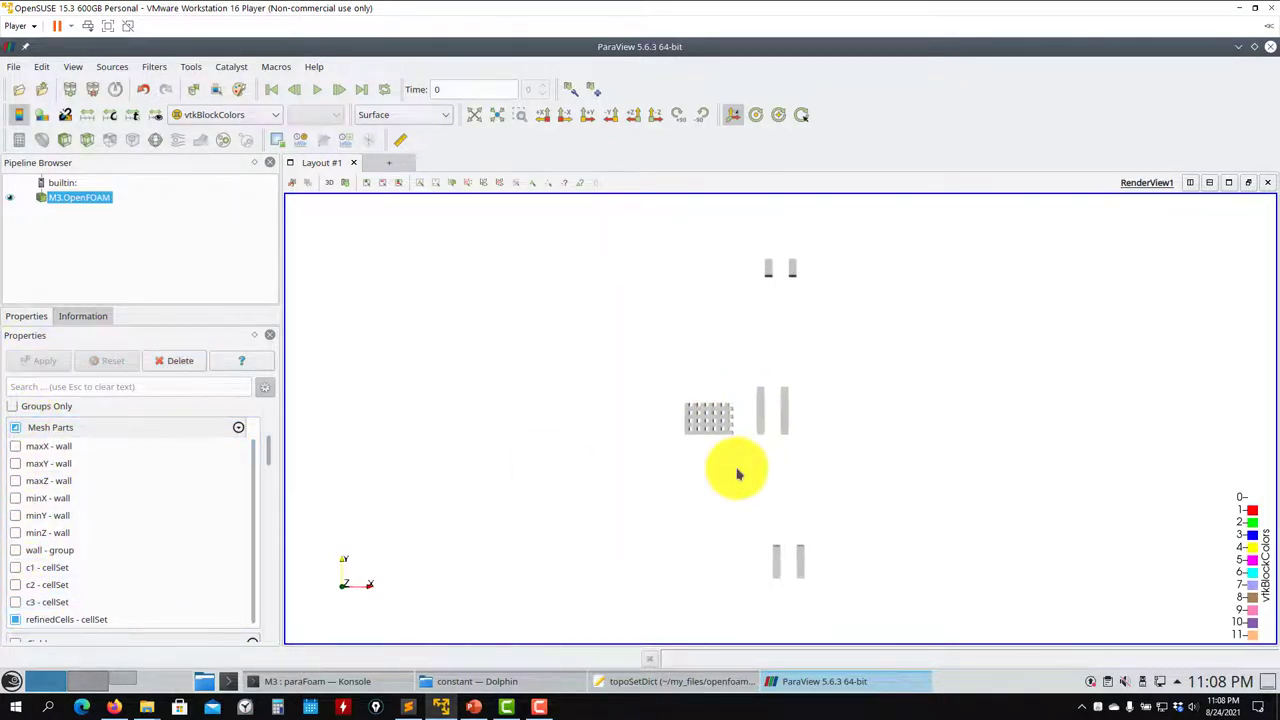
{"action": "left_click", "coordinate": [15, 619]}
{"action": "left_click", "coordinate": [15, 602]}
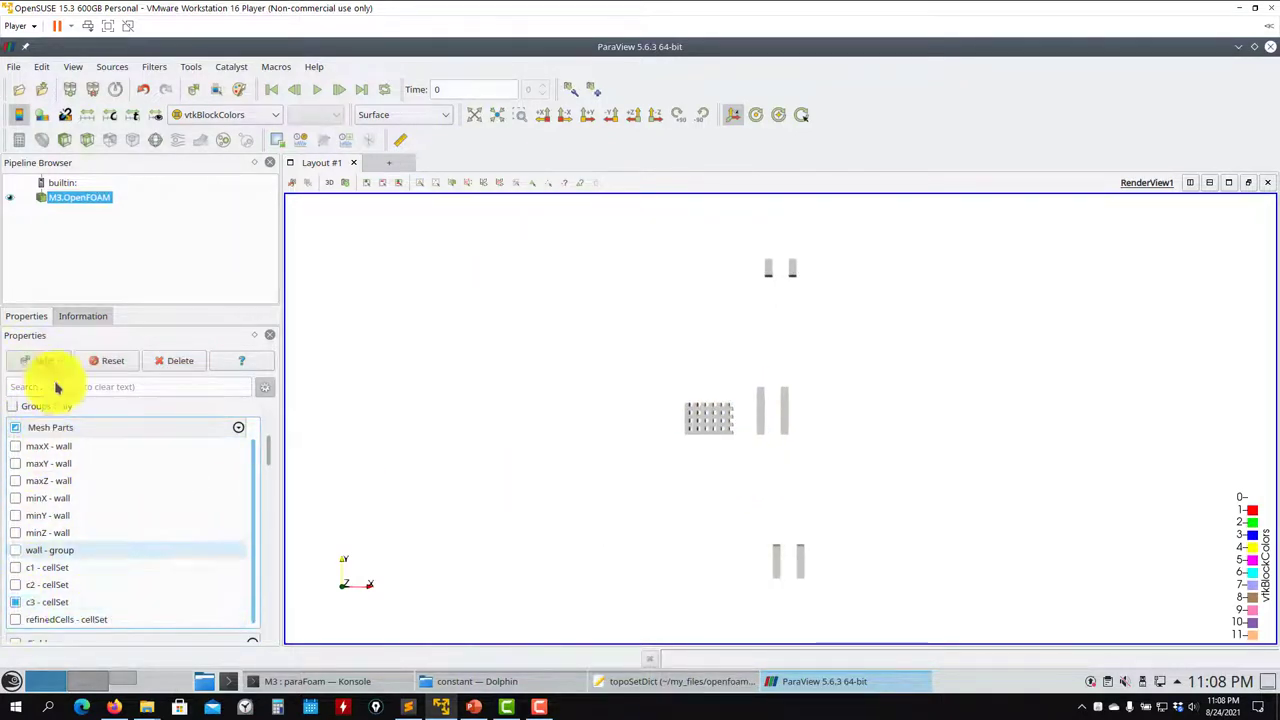
{"action": "left_click", "coordinate": [45, 361]}
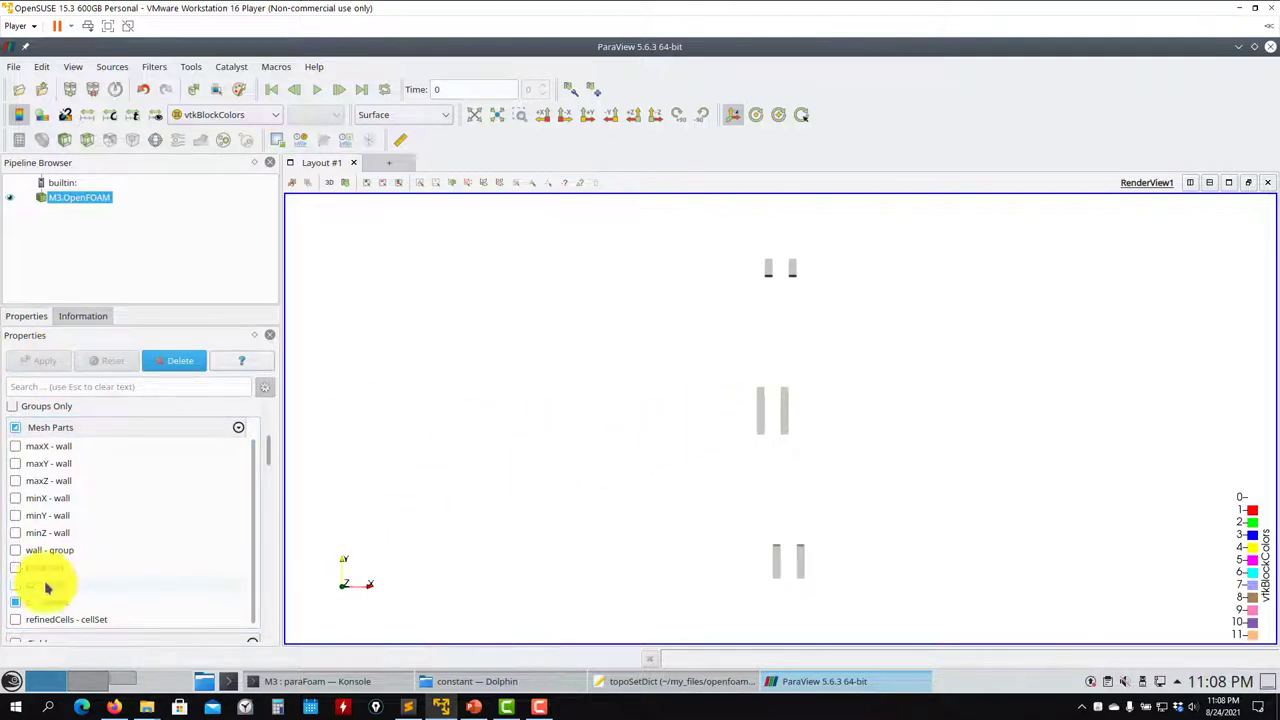
Add the c2 and c1 cell sets to the display, rotate to see their depth, then close ParaView
{"action": "left_click", "coordinate": [15, 584]}
{"action": "left_click", "coordinate": [43, 361]}
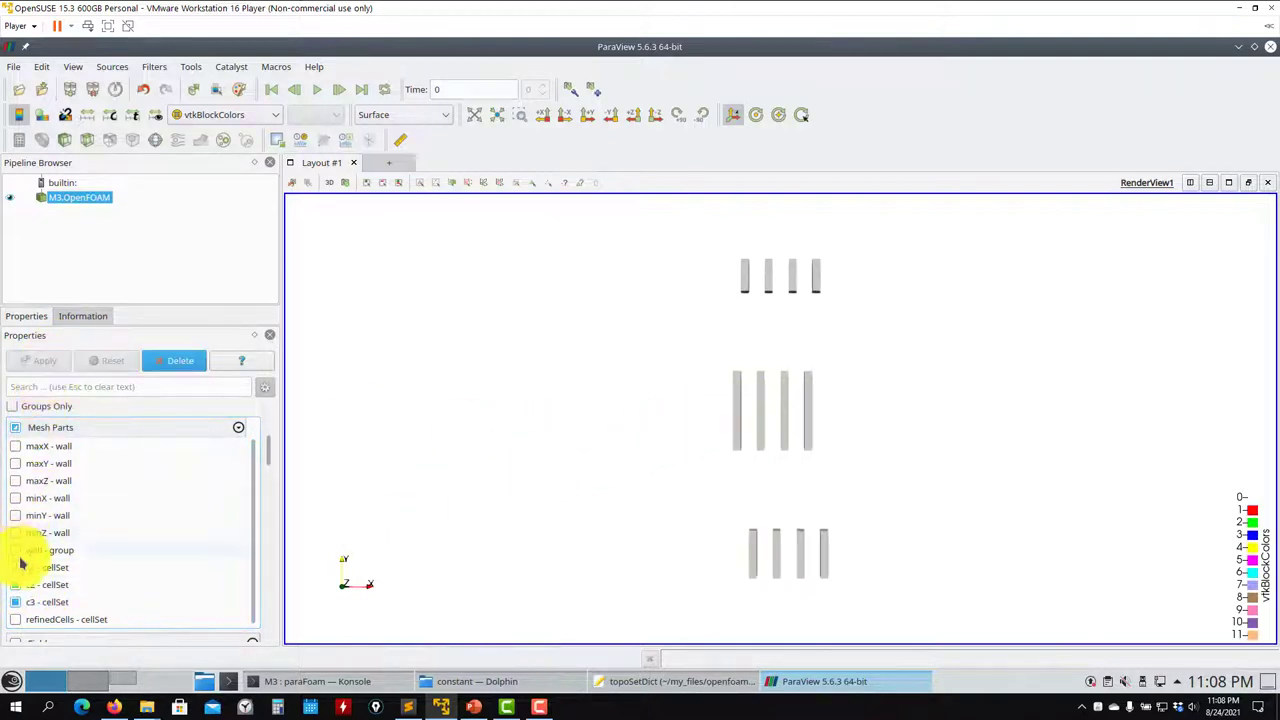
{"action": "left_click_drag", "start_coordinate": [760, 448], "coordinate": [637, 470]}
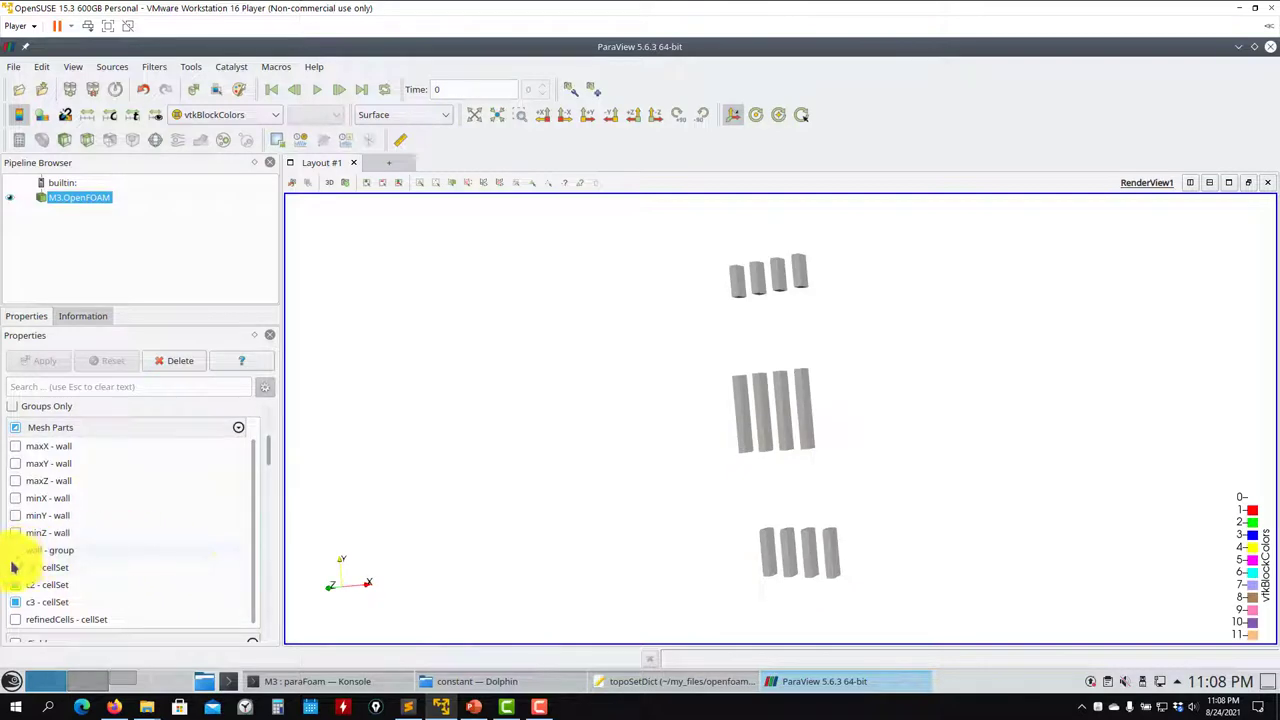
{"action": "left_click", "coordinate": [15, 567]}
{"action": "scroll", "coordinate": [43, 520], "scroll_direction": "up", "scroll_amount": 3}
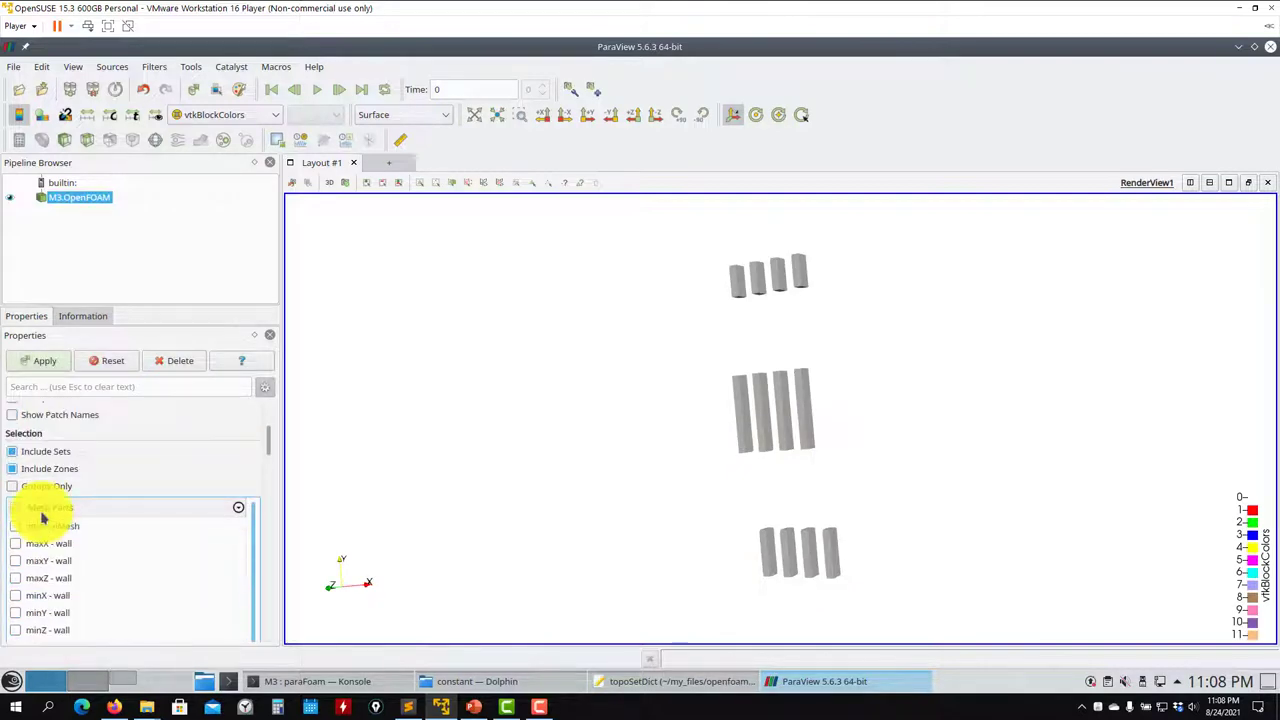
{"action": "left_click", "coordinate": [43, 363]}
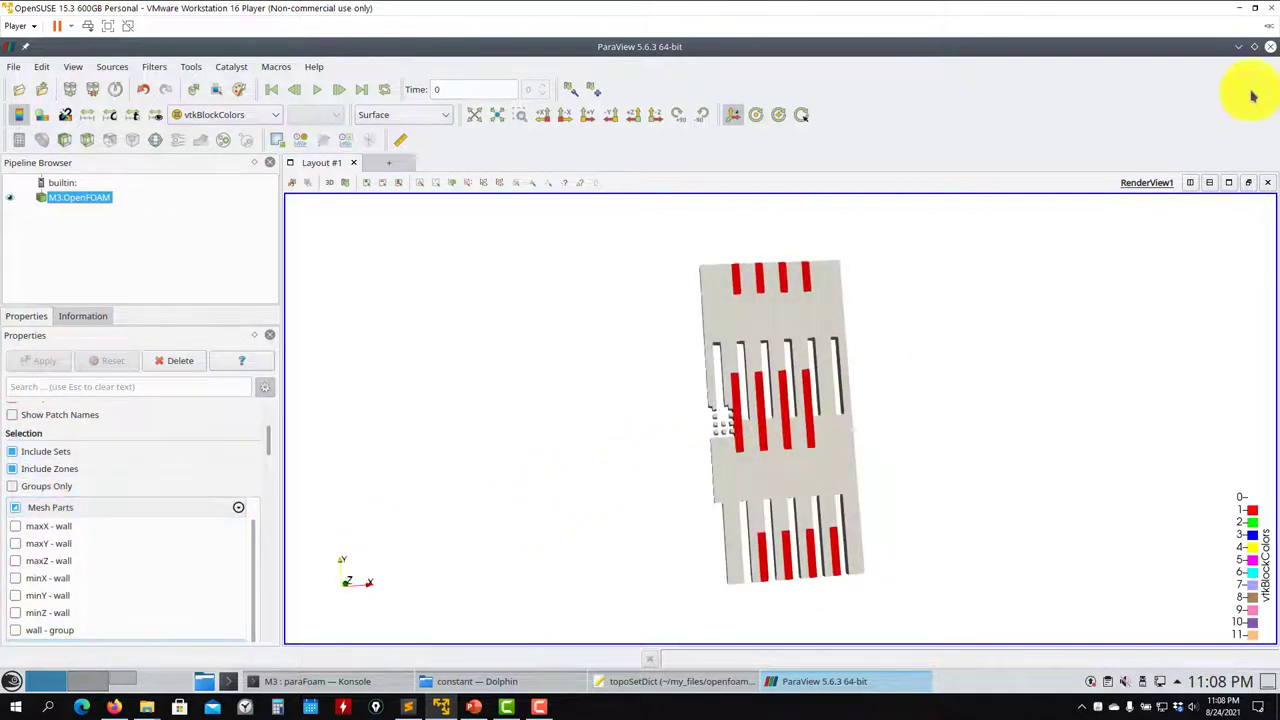
{"action": "left_click", "coordinate": [1270, 47]}
{"action": "left_click", "coordinate": [630, 681]}
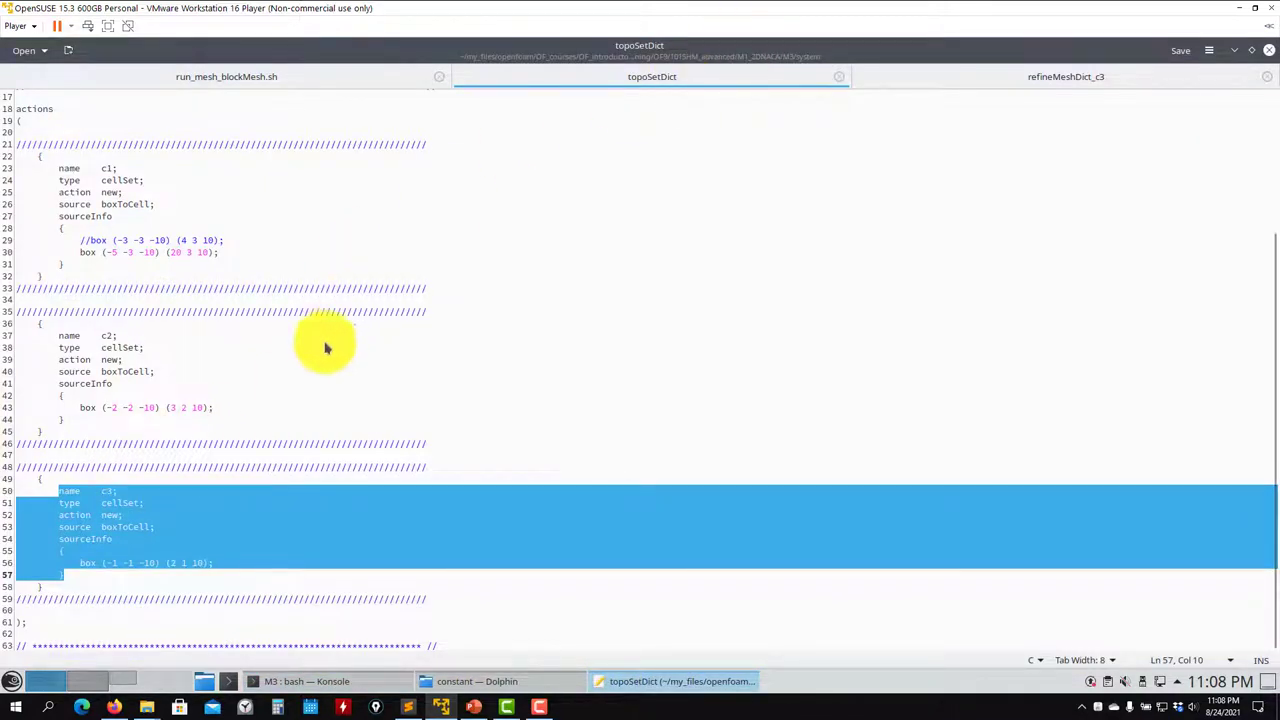
Review the c3 refinement directions e1 and e2 in refineMeshDict_c3, then return to the terminal
{"action": "left_click", "coordinate": [935, 80]}
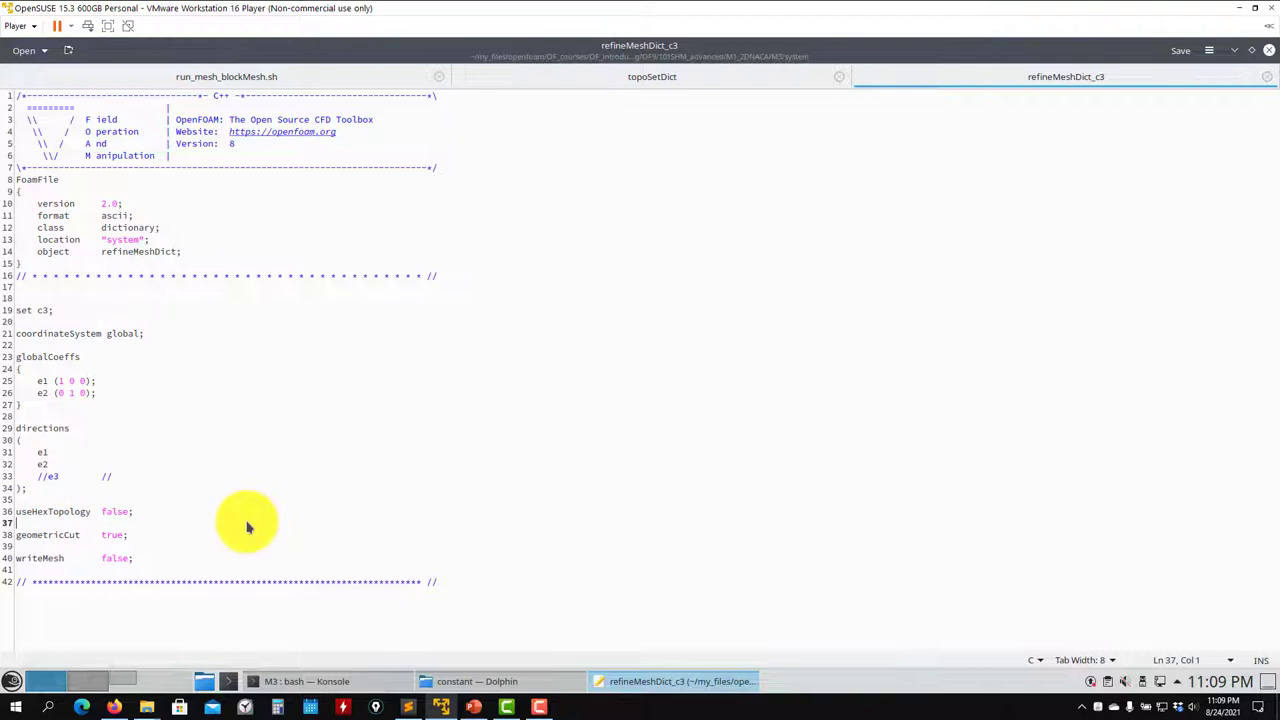
{"action": "left_click", "coordinate": [337, 684]}
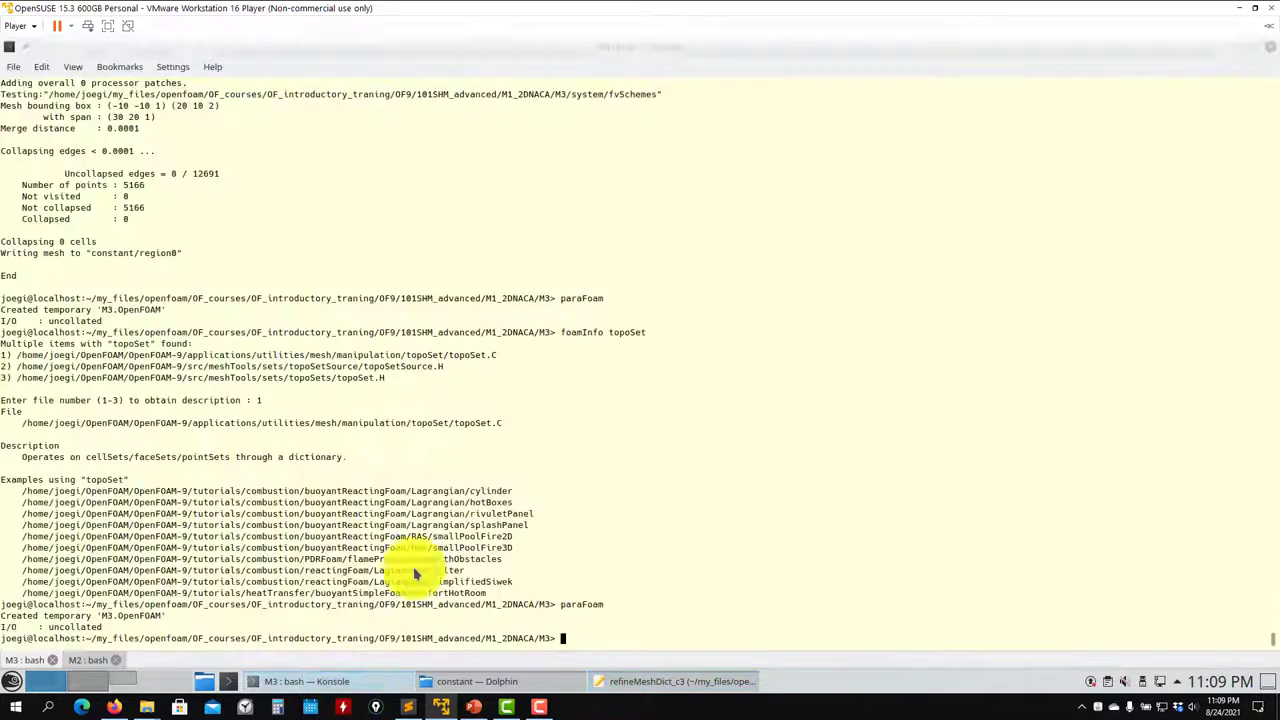
List the M3 case folder and rerun the run_mesh_blockMesh.sh meshing script
{"action": "key", "text": "Up"}
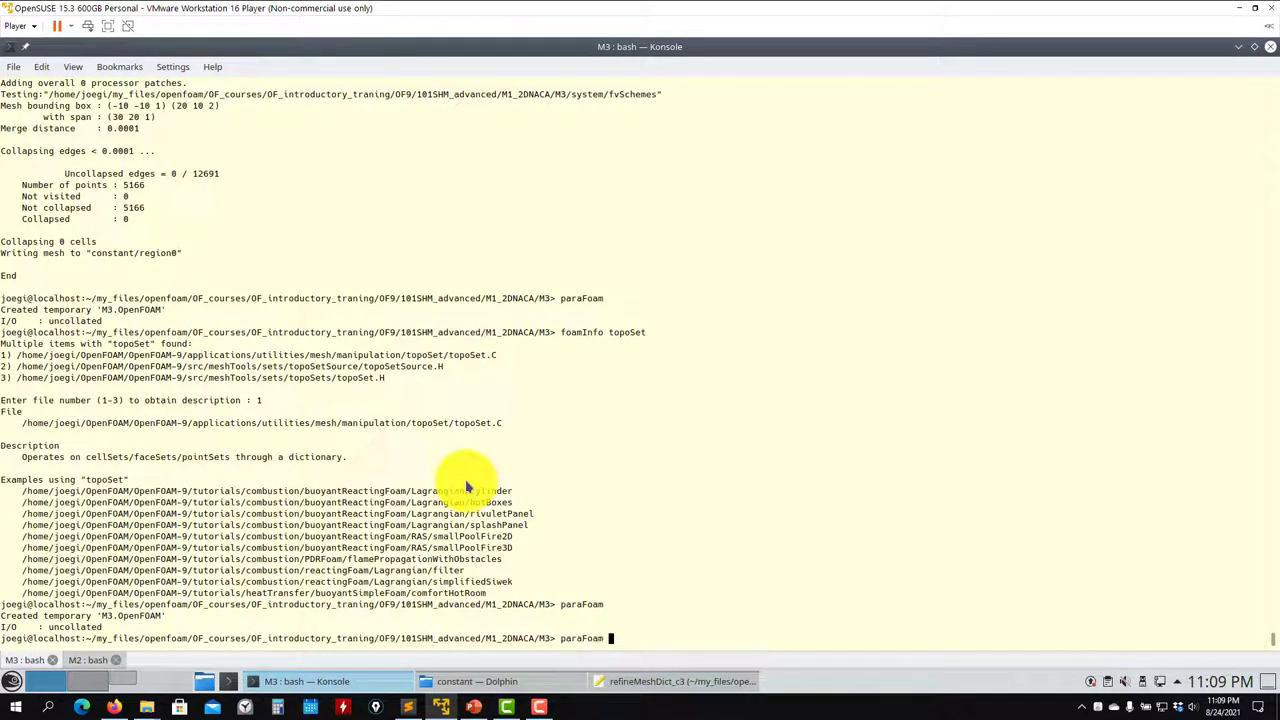
{"action": "key", "text": "Down"}
{"action": "type", "text": "ls"}
{"action": "key", "text": "Return"}
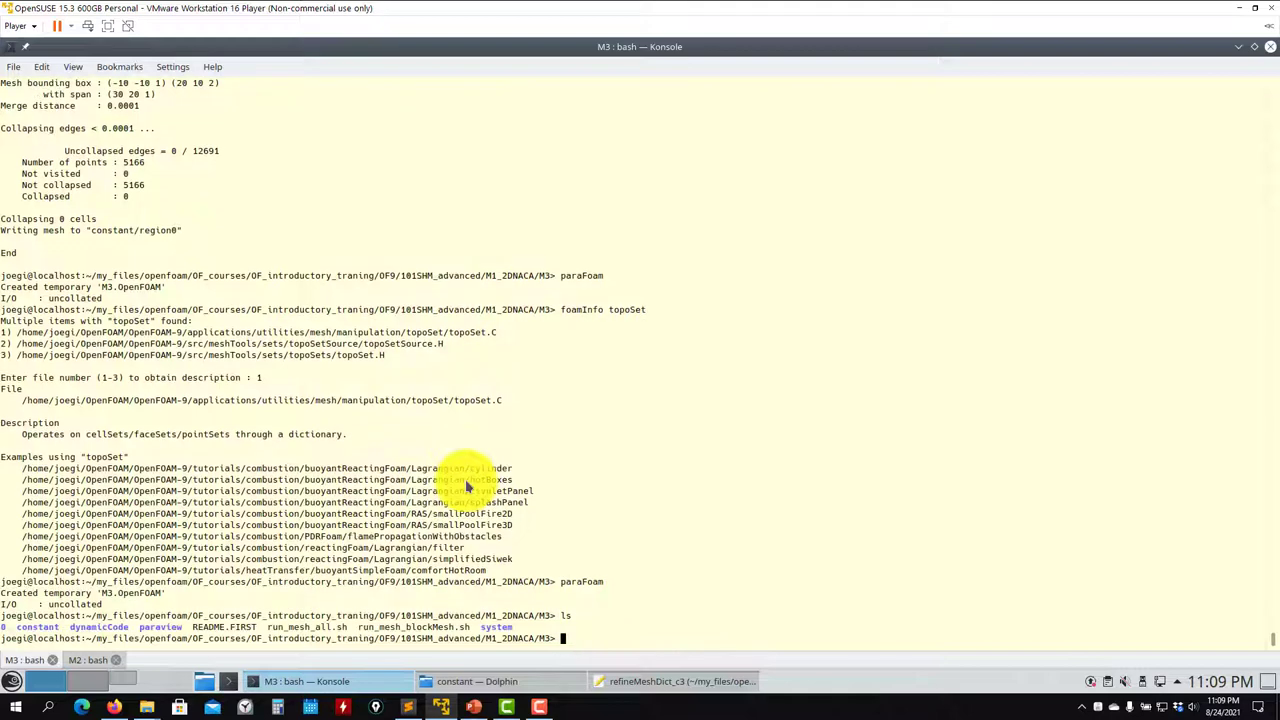
{"action": "type", "text": "sh ru"}
{"action": "key", "text": "Tab"}
{"action": "key", "text": "Return"}
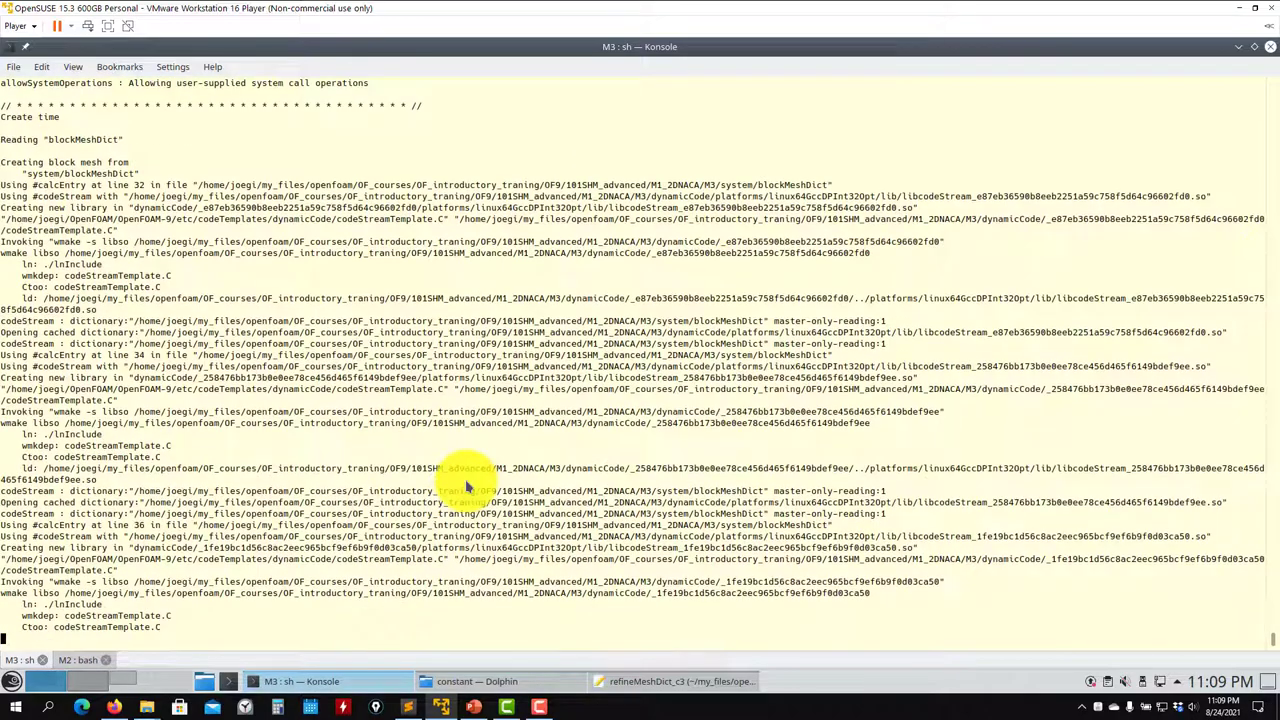
Check the script in Kate, then launch paraFoam and load the M3 mesh
{"action": "left_click", "coordinate": [680, 683]}
{"action": "left_click", "coordinate": [229, 77]}
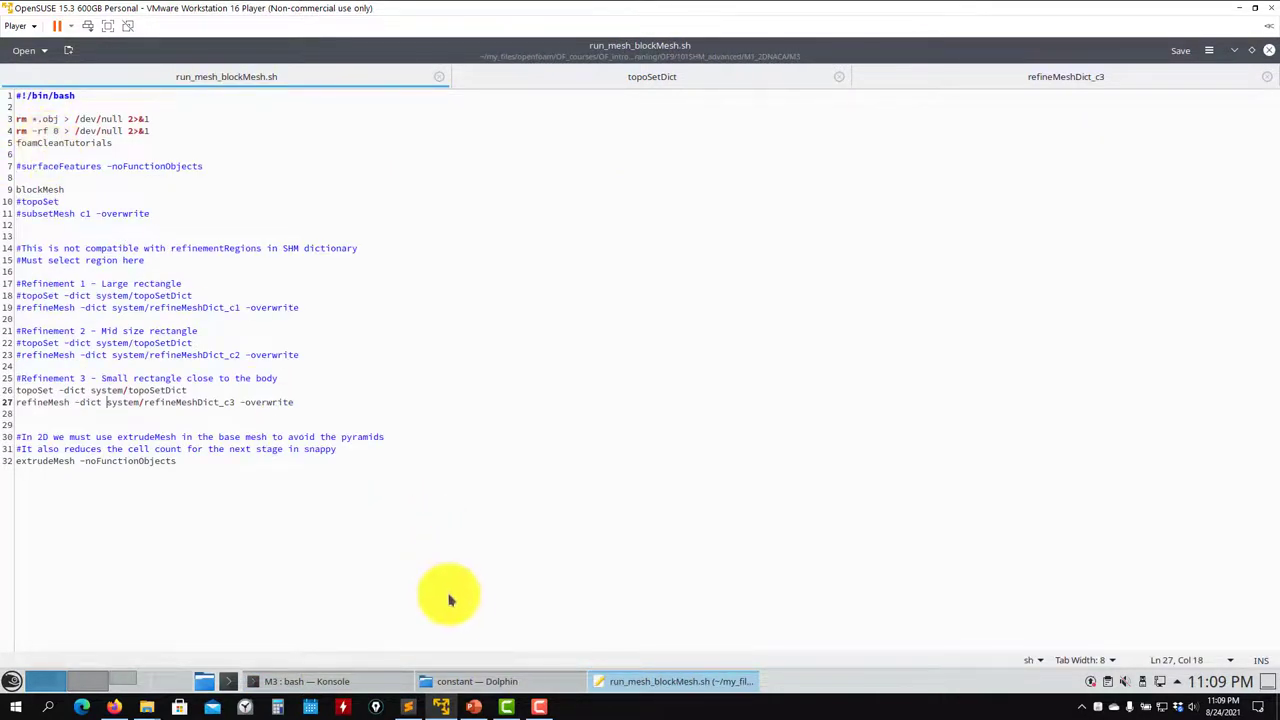
{"action": "left_click", "coordinate": [283, 681]}
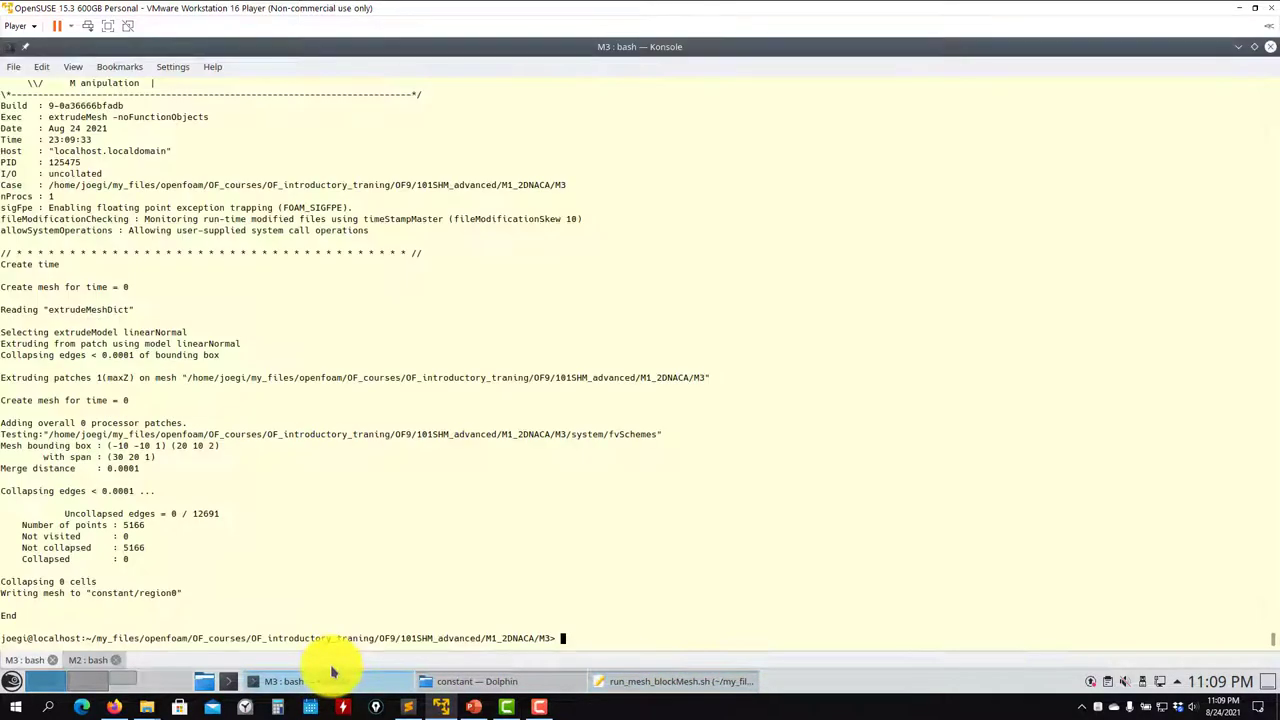
{"action": "type", "text": "paraFoam"}
{"action": "key", "text": "Return"}
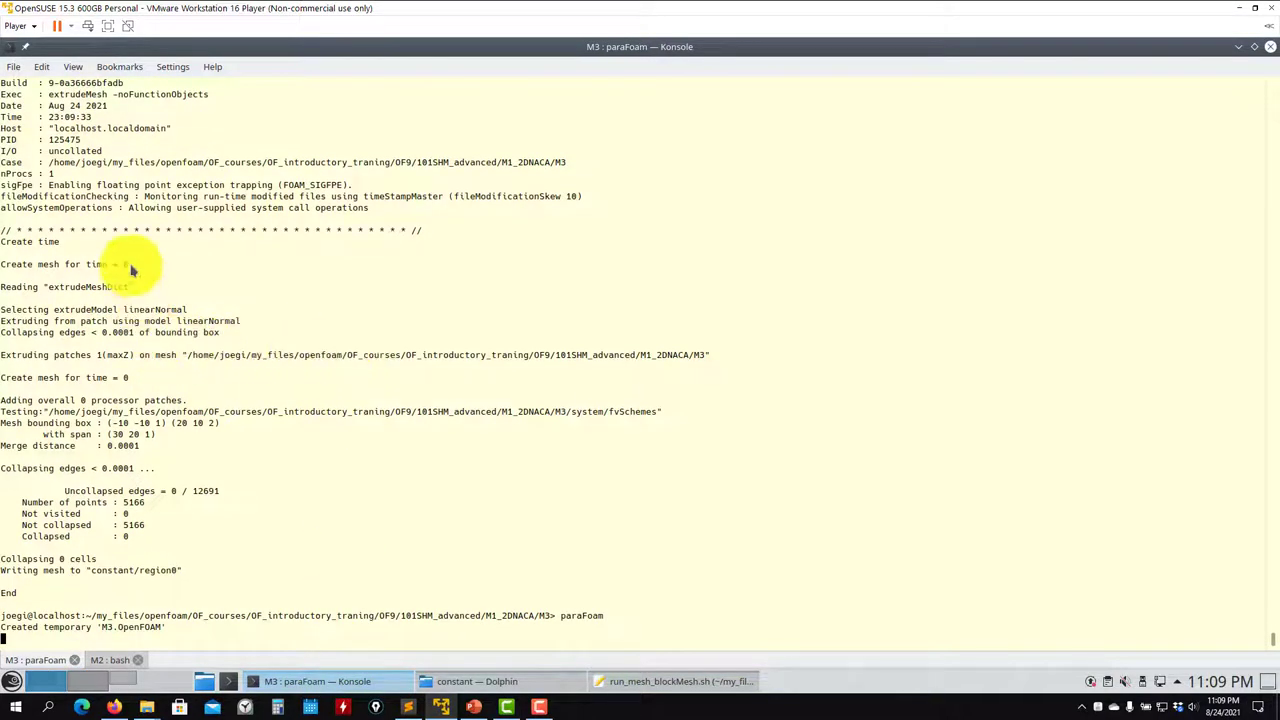
{"action": "left_click", "coordinate": [42, 360]}
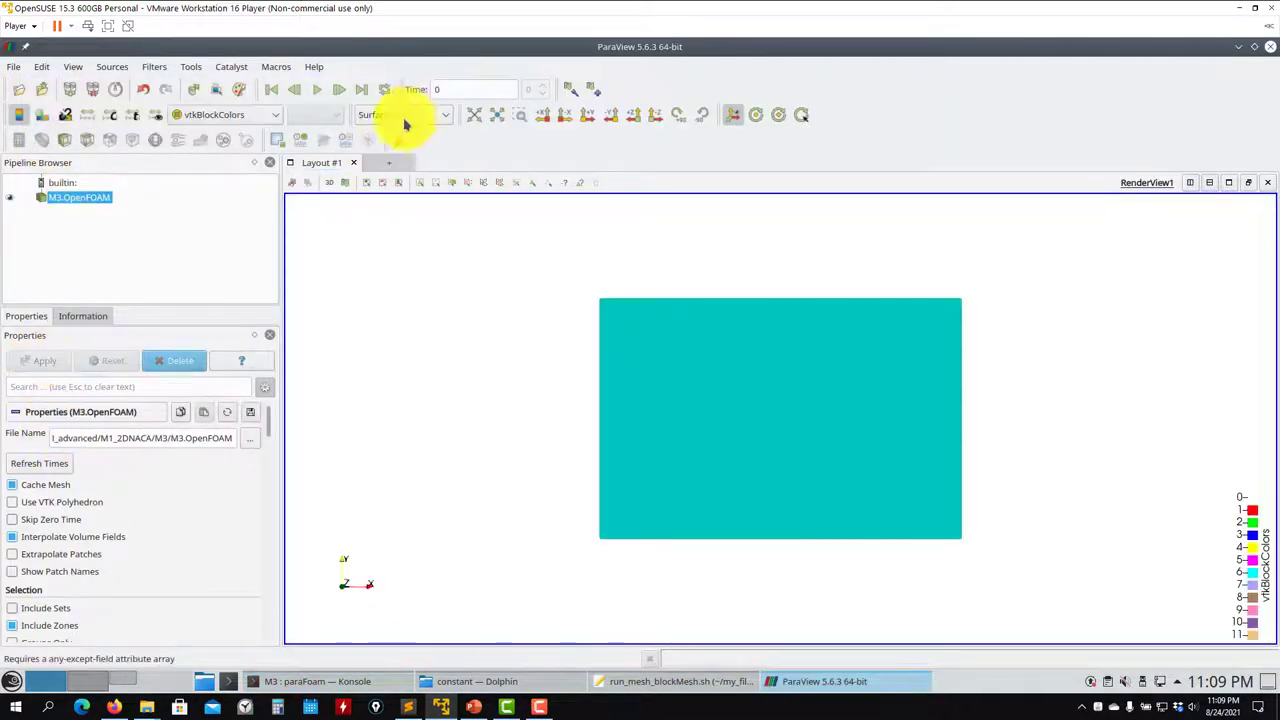
Show the M3 mesh as Surface With Edges, zoom and rotate onto the refined patch, then close ParaView
{"action": "left_click", "coordinate": [403, 116]}
{"action": "left_click", "coordinate": [404, 238]}
{"action": "scroll", "coordinate": [645, 368], "scroll_direction": "up", "scroll_amount": 2}
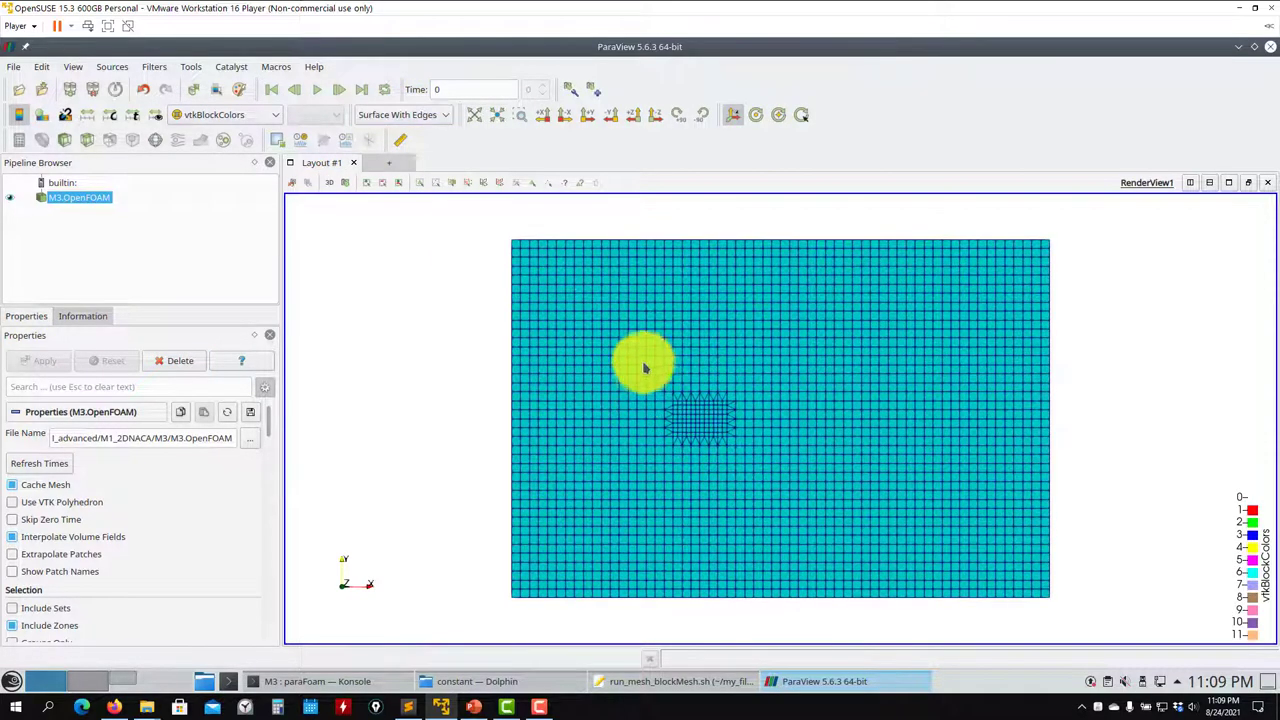
{"action": "scroll", "coordinate": [666, 549], "scroll_direction": "up", "scroll_amount": 5}
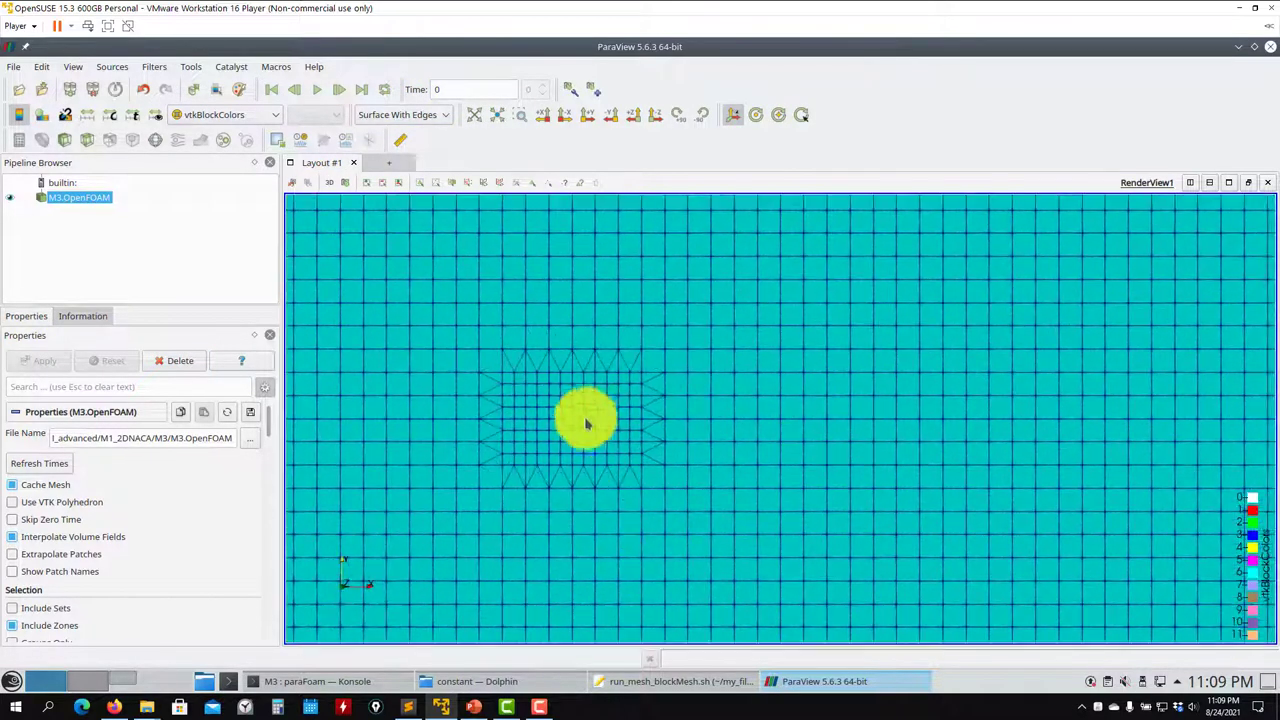
{"action": "left_click_drag", "start_coordinate": [620, 403], "coordinate": [1097, 209]}
{"action": "left_click", "coordinate": [1270, 47]}
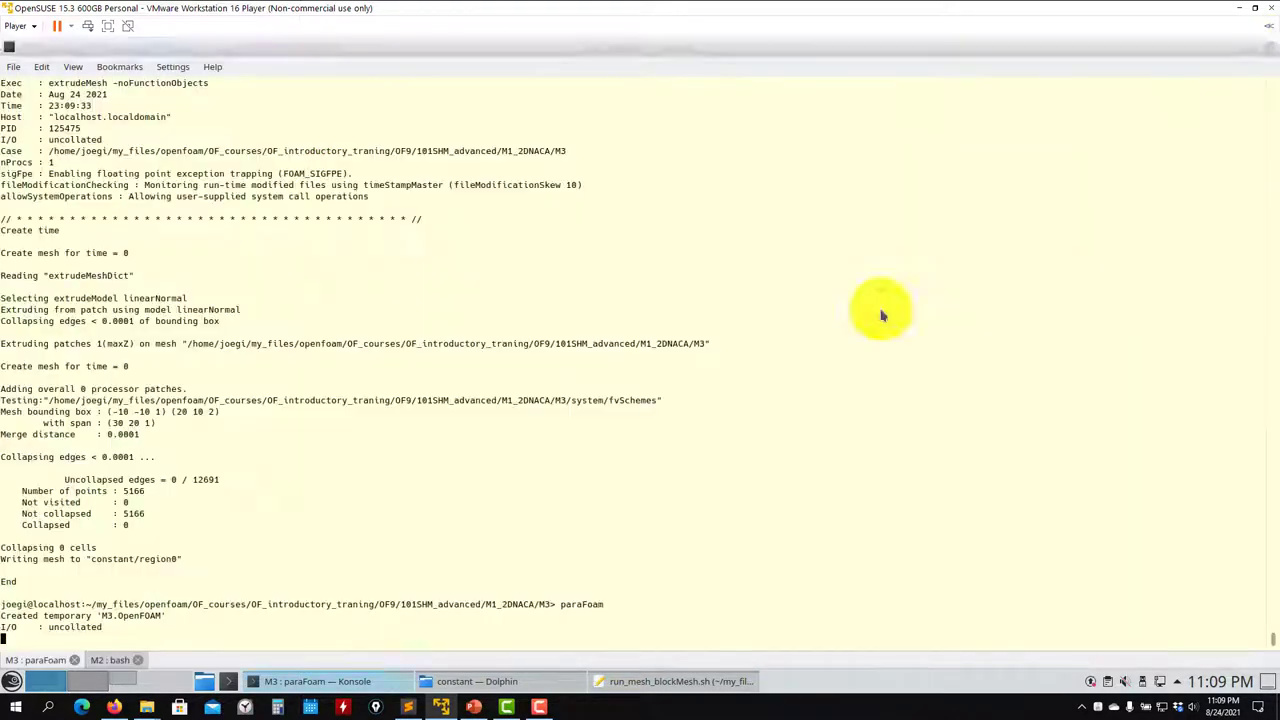
Re-enable the topoSet and refineMesh c2 lines, rerun the script (now 6134 points), and launch paraFoam
{"action": "left_click", "coordinate": [651, 683]}
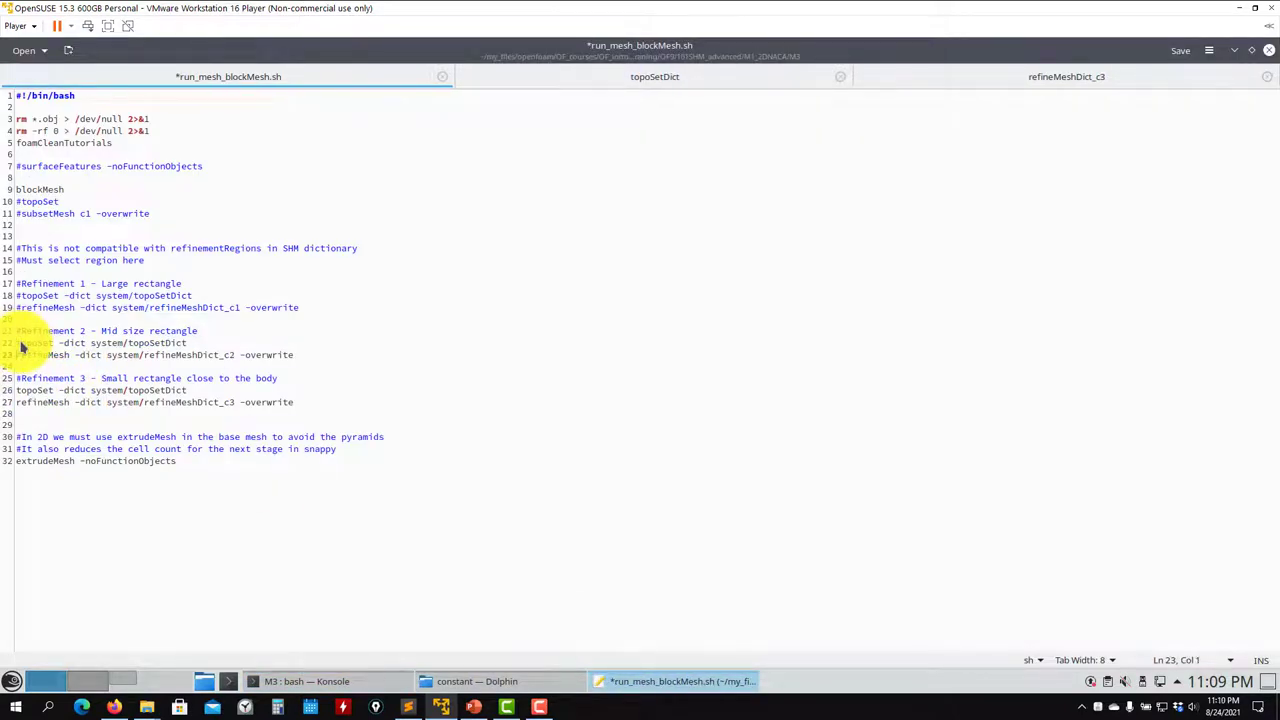
{"action": "left_click", "coordinate": [318, 681]}
{"action": "key", "text": "Up"}
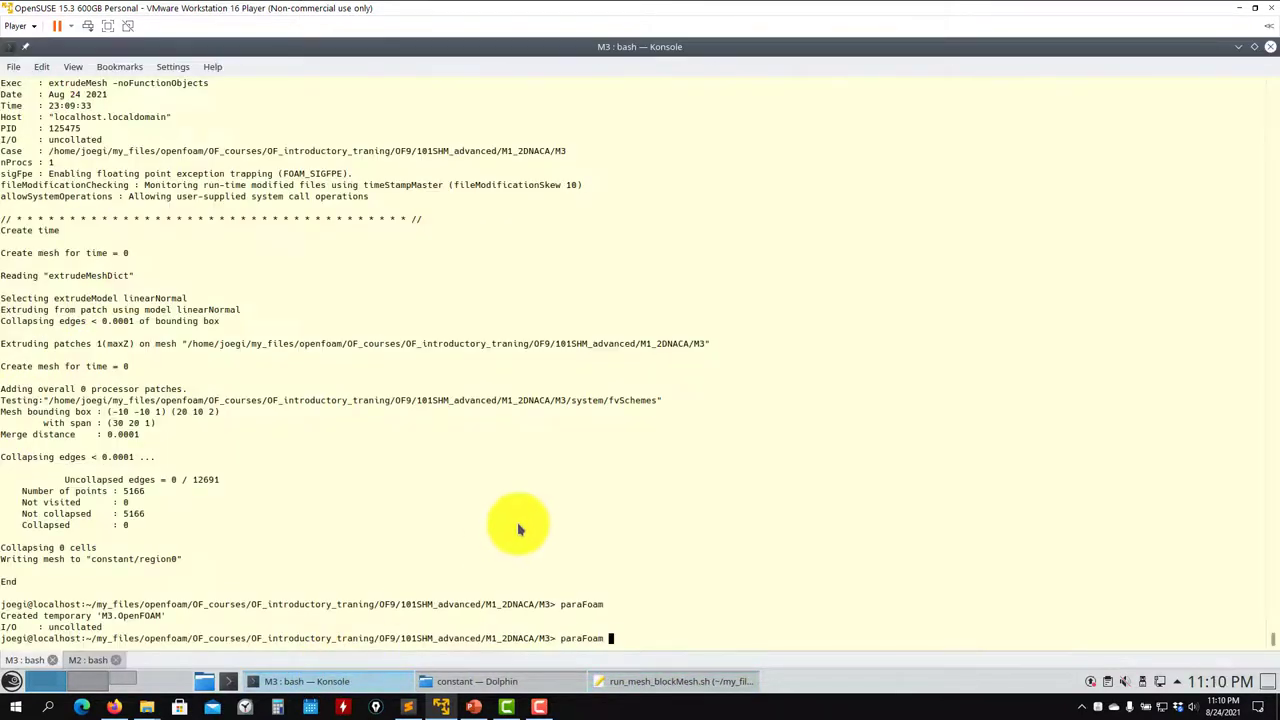
{"action": "key", "text": "Return"}
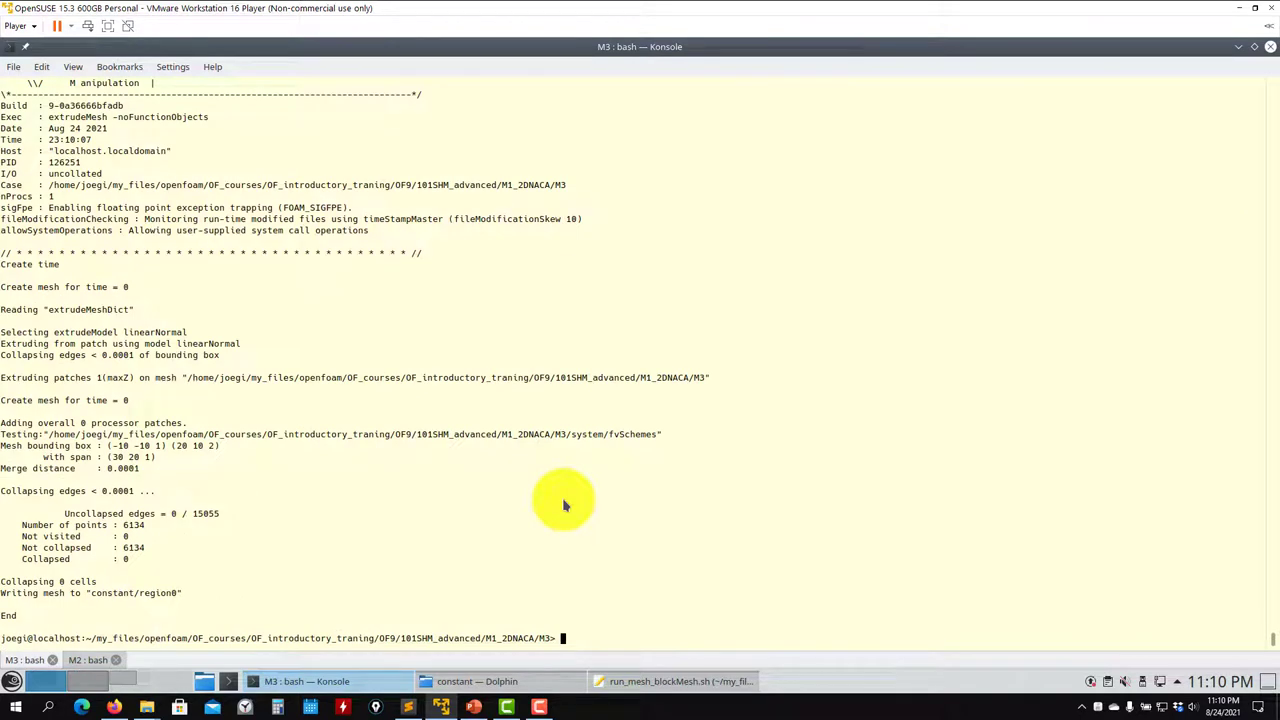
{"action": "type", "text": "paraFoam"}
{"action": "key", "text": "Return"}
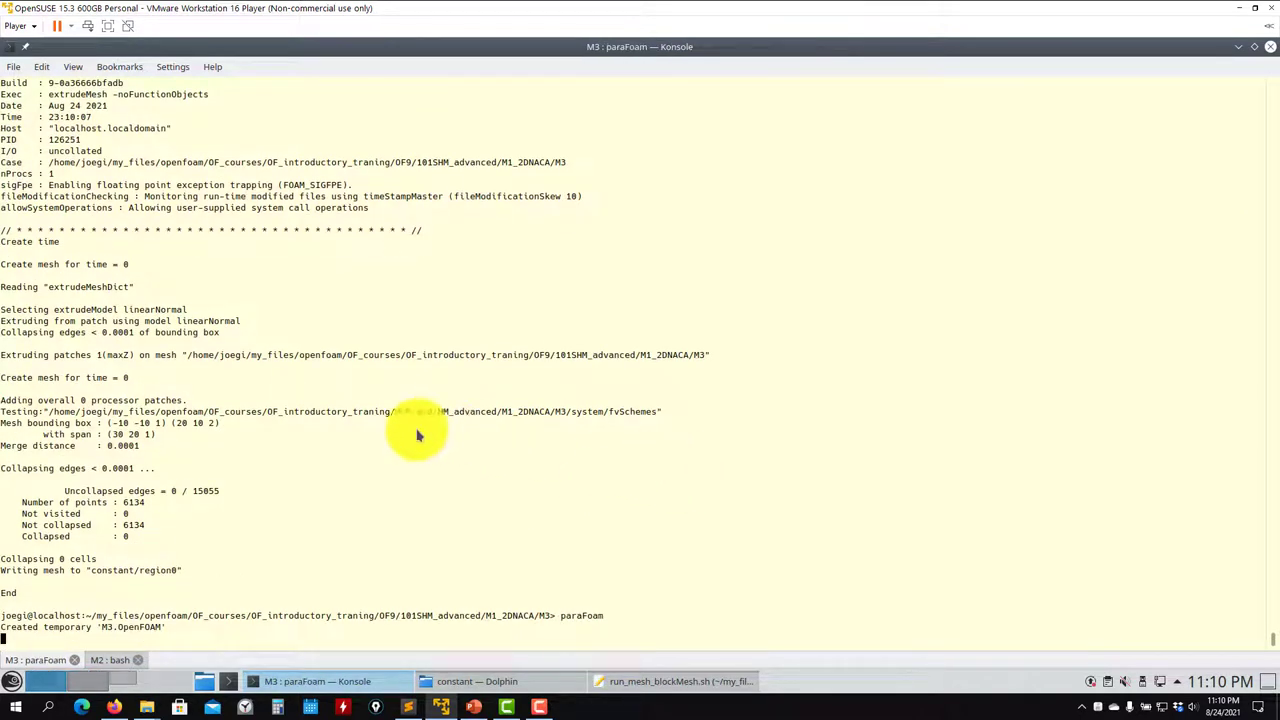
Show the remeshed M3 as Surface With Edges, zoom in on the two nested refinement zones, then return to Kate
{"action": "left_click", "coordinate": [69, 366]}
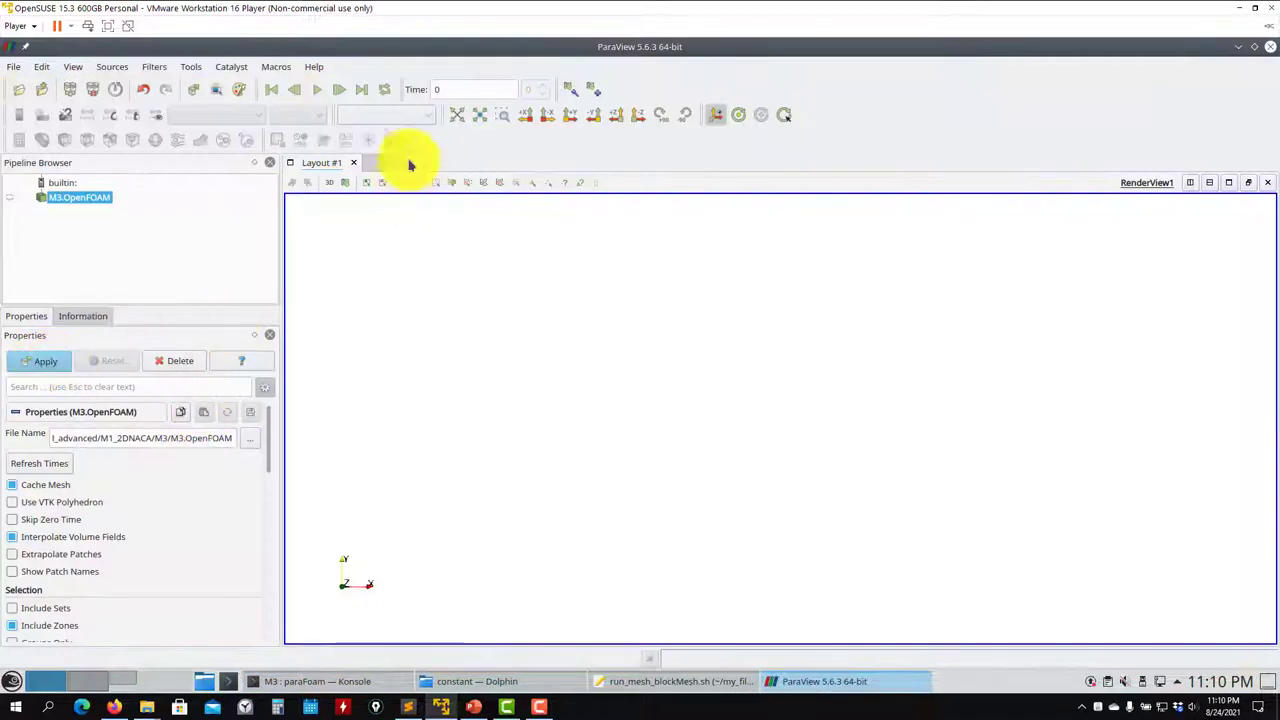
{"action": "left_click", "coordinate": [429, 115]}
{"action": "left_click", "coordinate": [418, 232]}
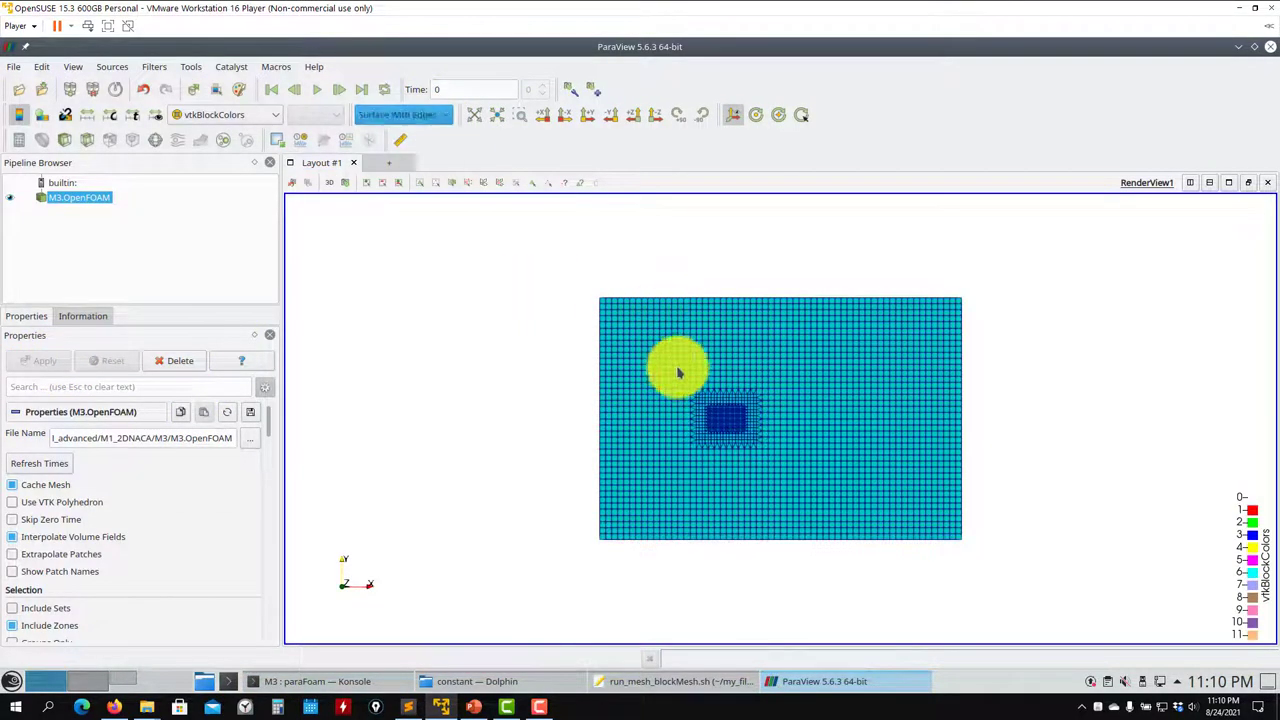
{"action": "scroll", "coordinate": [690, 385], "scroll_direction": "up", "scroll_amount": 5}
{"action": "scroll", "coordinate": [585, 477], "scroll_direction": "up", "scroll_amount": 3}
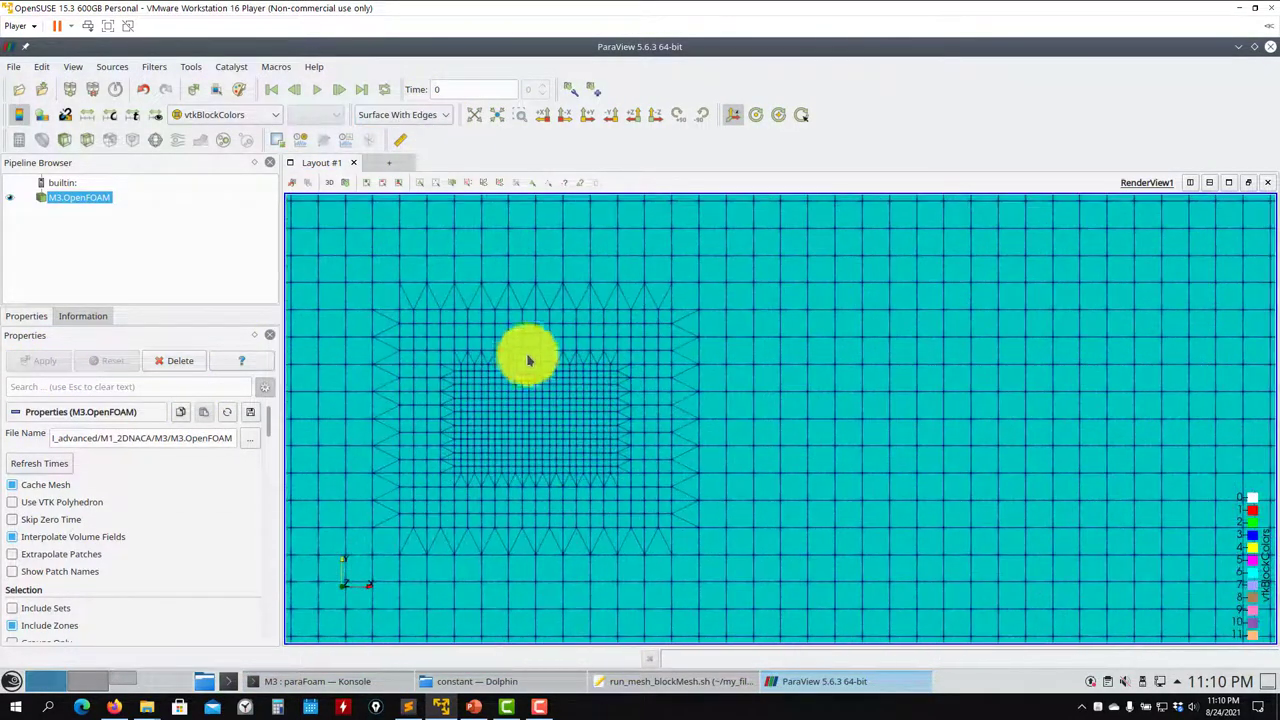
{"action": "scroll", "coordinate": [543, 277], "scroll_direction": "down", "scroll_amount": 2}
{"action": "scroll", "coordinate": [534, 417], "scroll_direction": "up", "scroll_amount": 3}
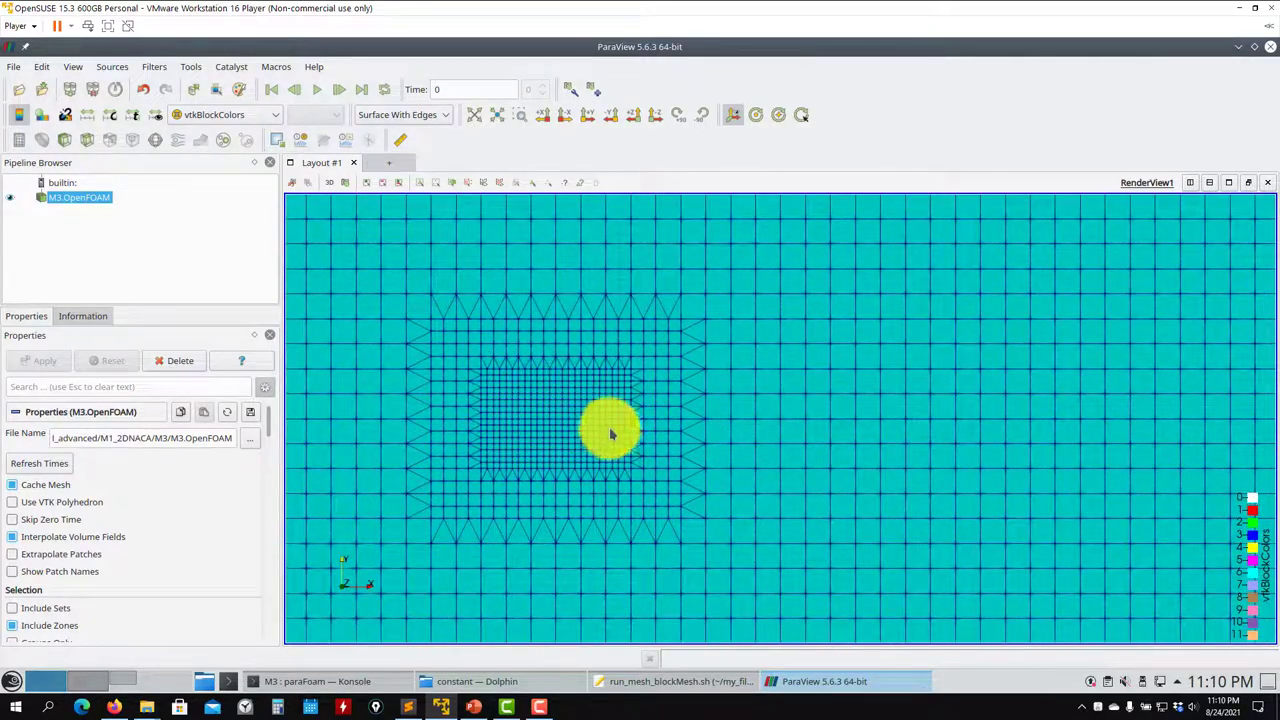
{"action": "left_click", "coordinate": [671, 681]}
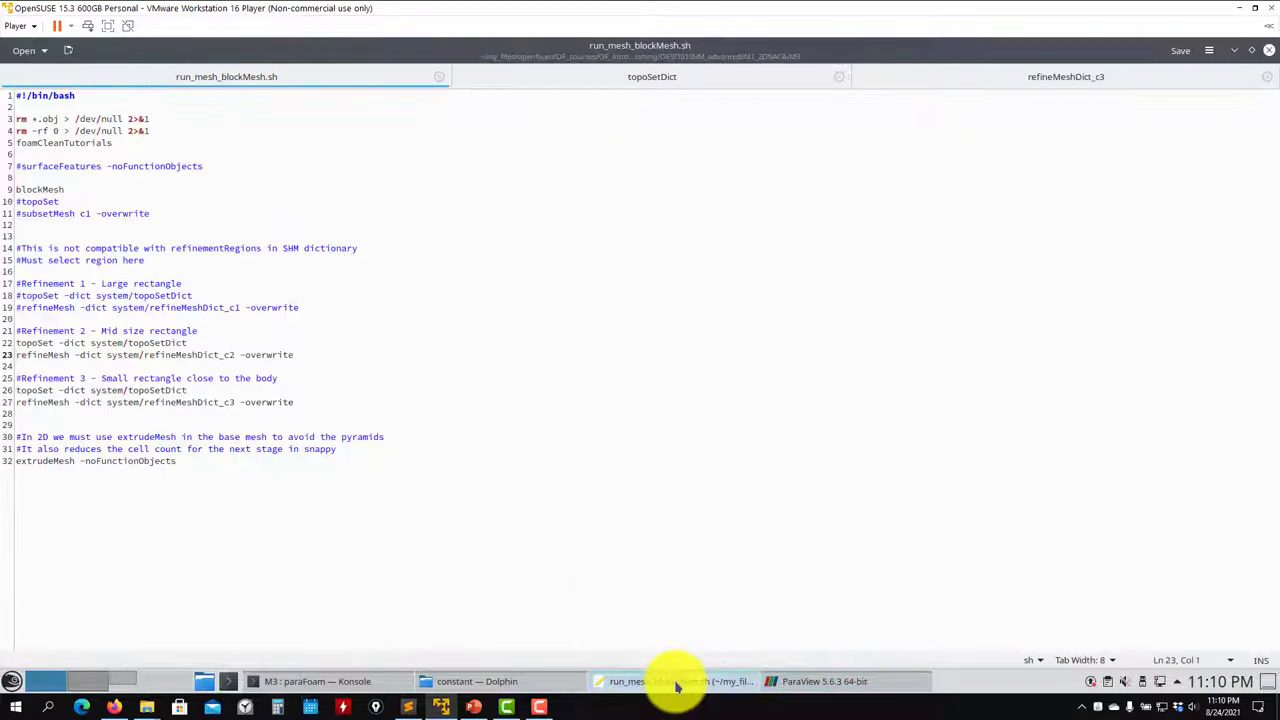
Check the c3 set in refineMeshDict_c3 and topoSetDict, including the e1/e2 direction lines, then minimize Kate
{"action": "left_click", "coordinate": [1033, 83]}
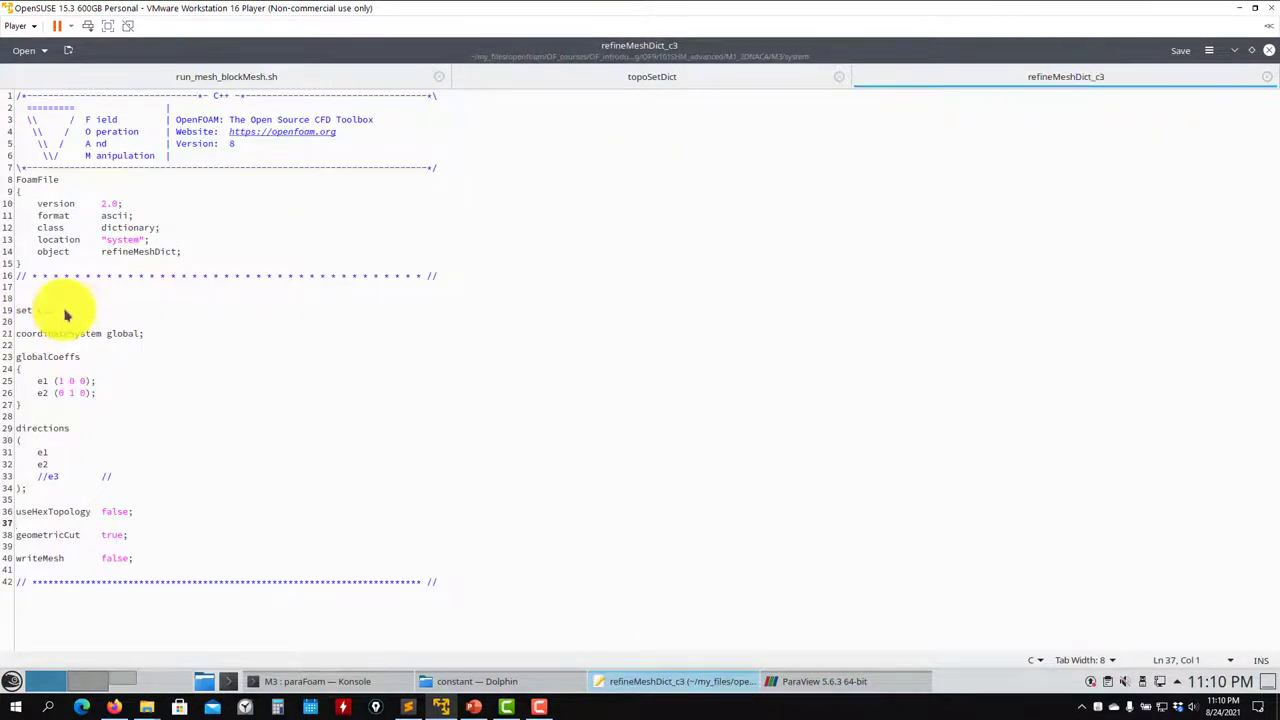
{"action": "left_click_drag", "start_coordinate": [66, 316], "coordinate": [12, 316]}
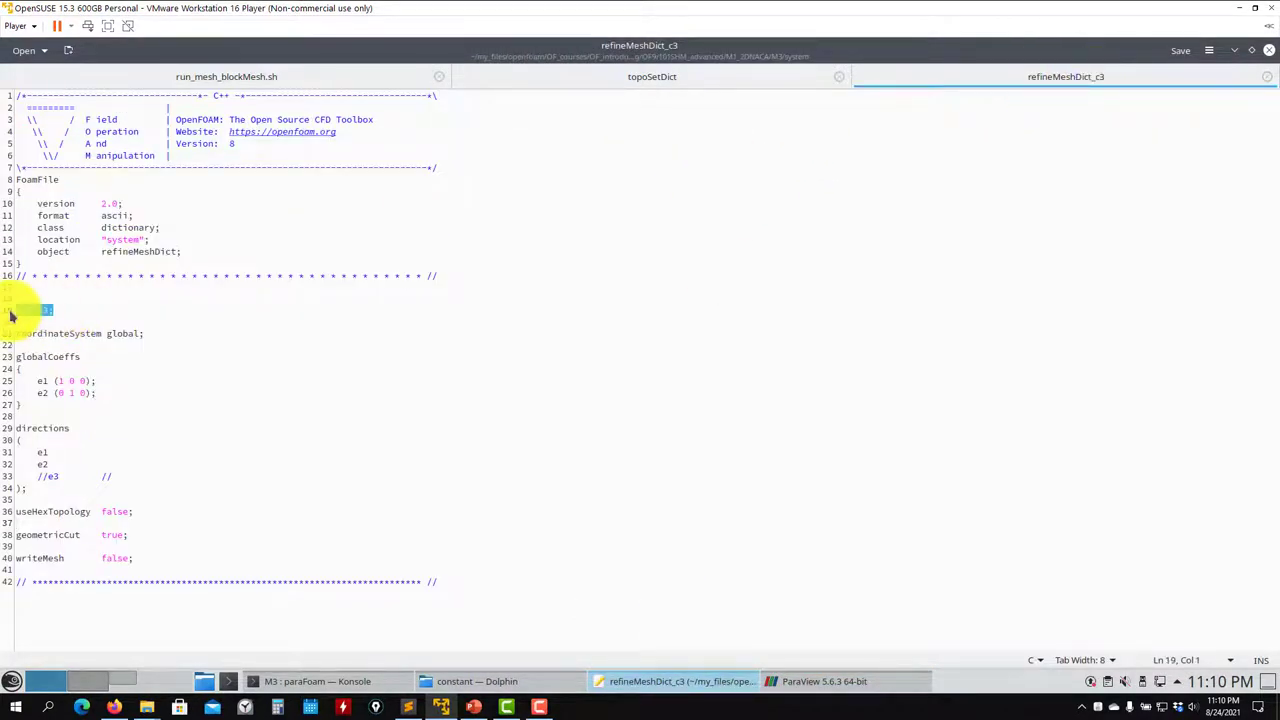
{"action": "left_click", "coordinate": [737, 77]}
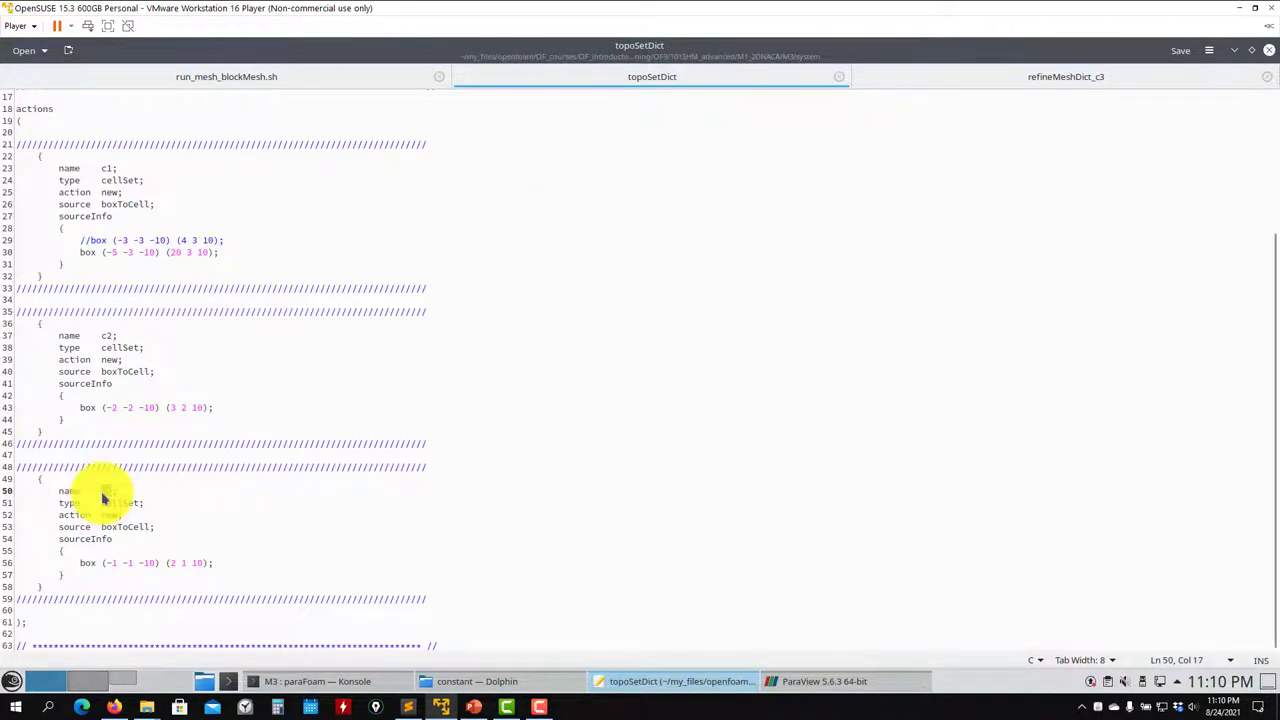
{"action": "key", "text": "shift+Home"}
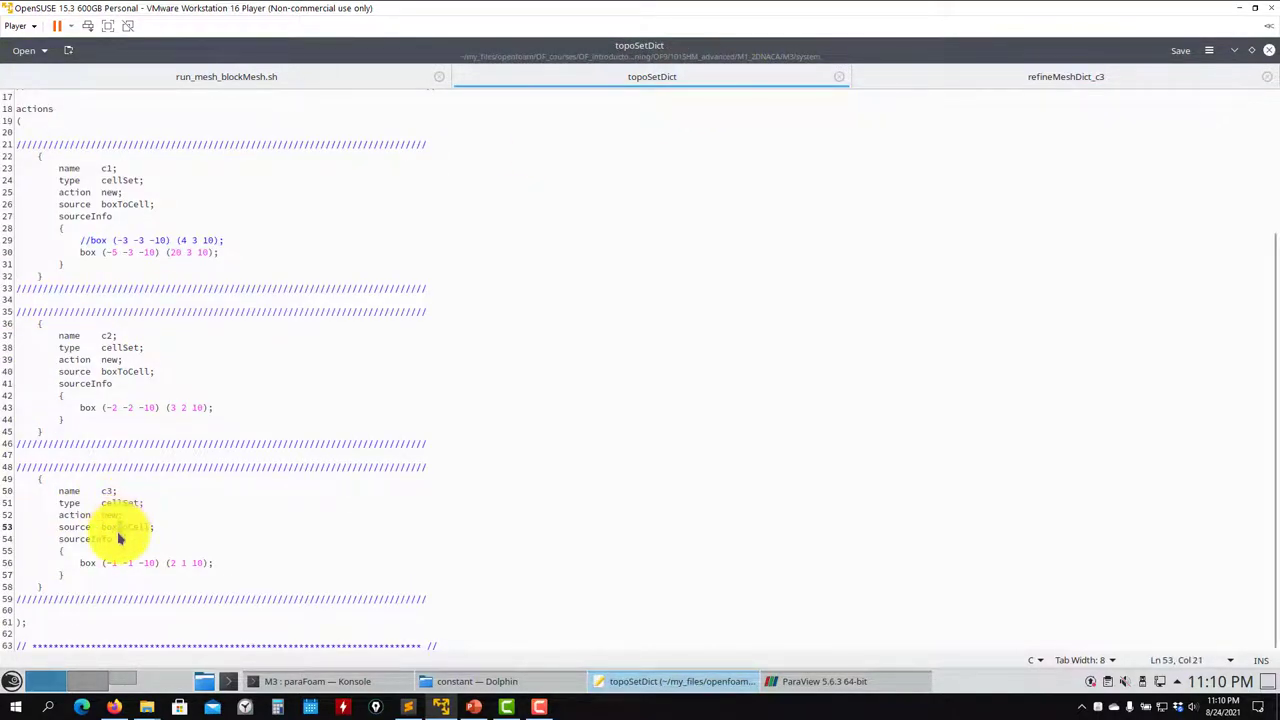
{"action": "left_click", "coordinate": [1038, 80]}
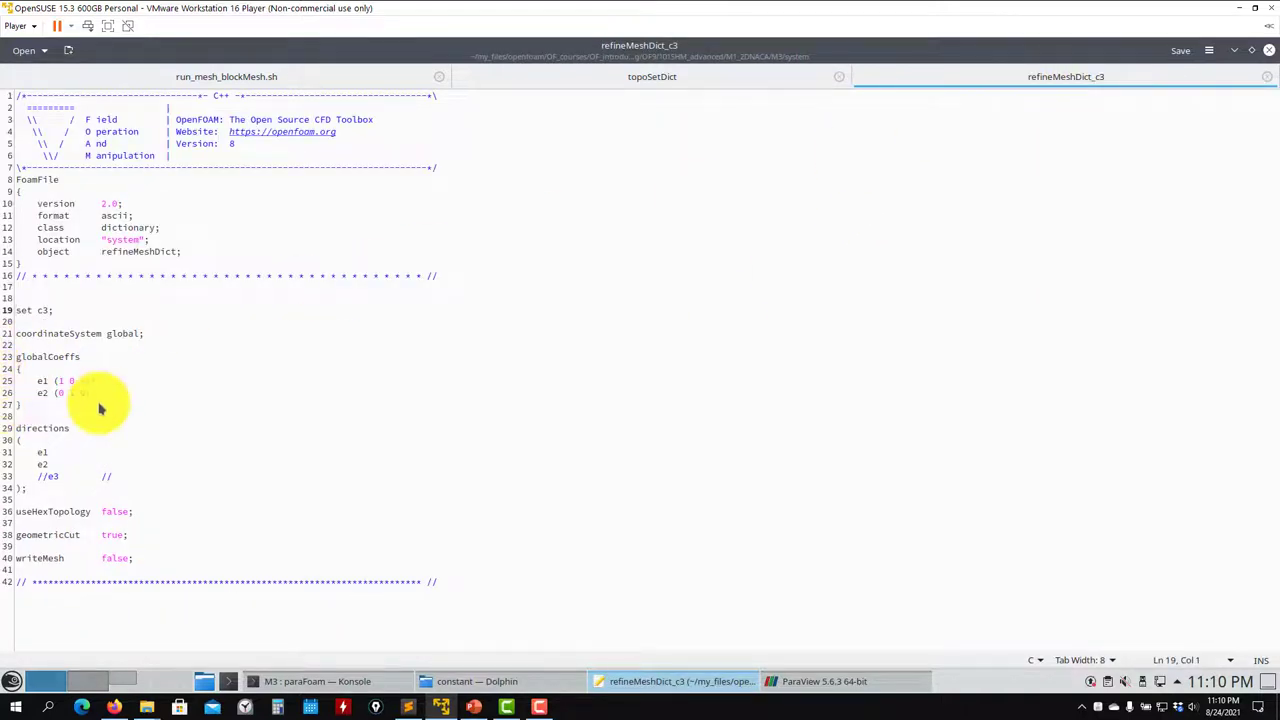
{"action": "left_click_drag", "start_coordinate": [107, 403], "coordinate": [3, 383]}
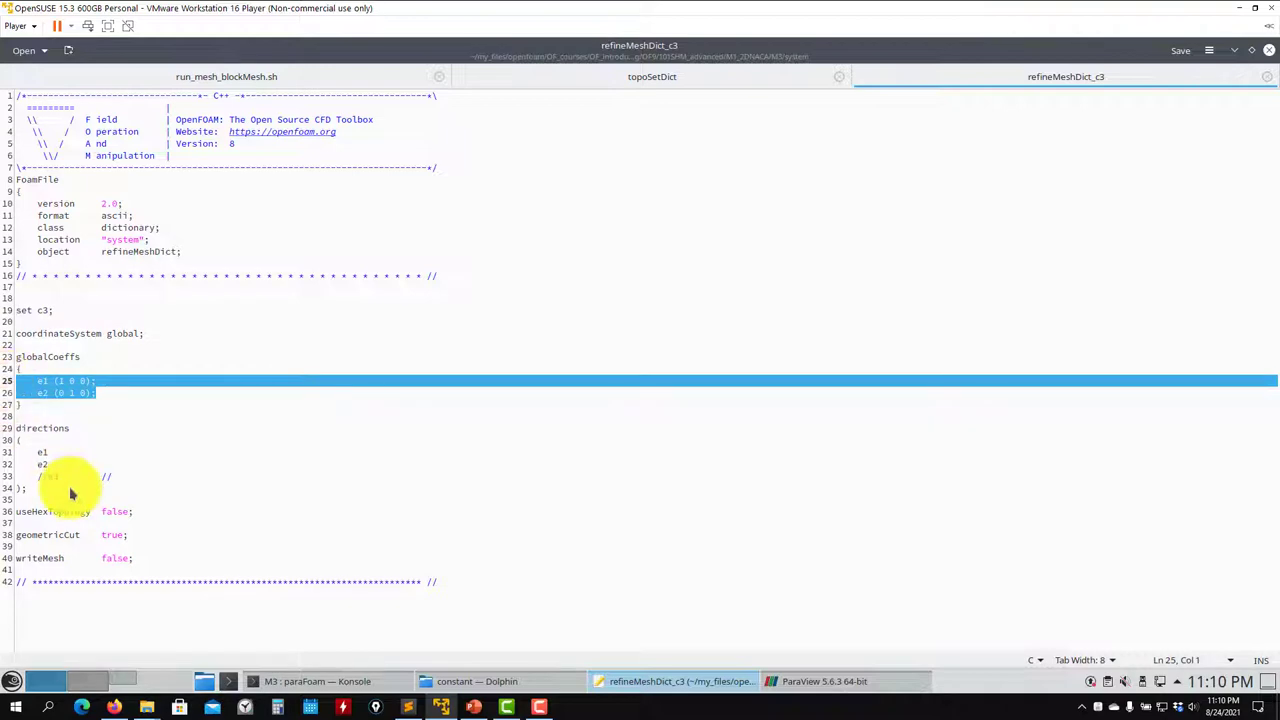
{"action": "left_click", "coordinate": [1234, 53]}
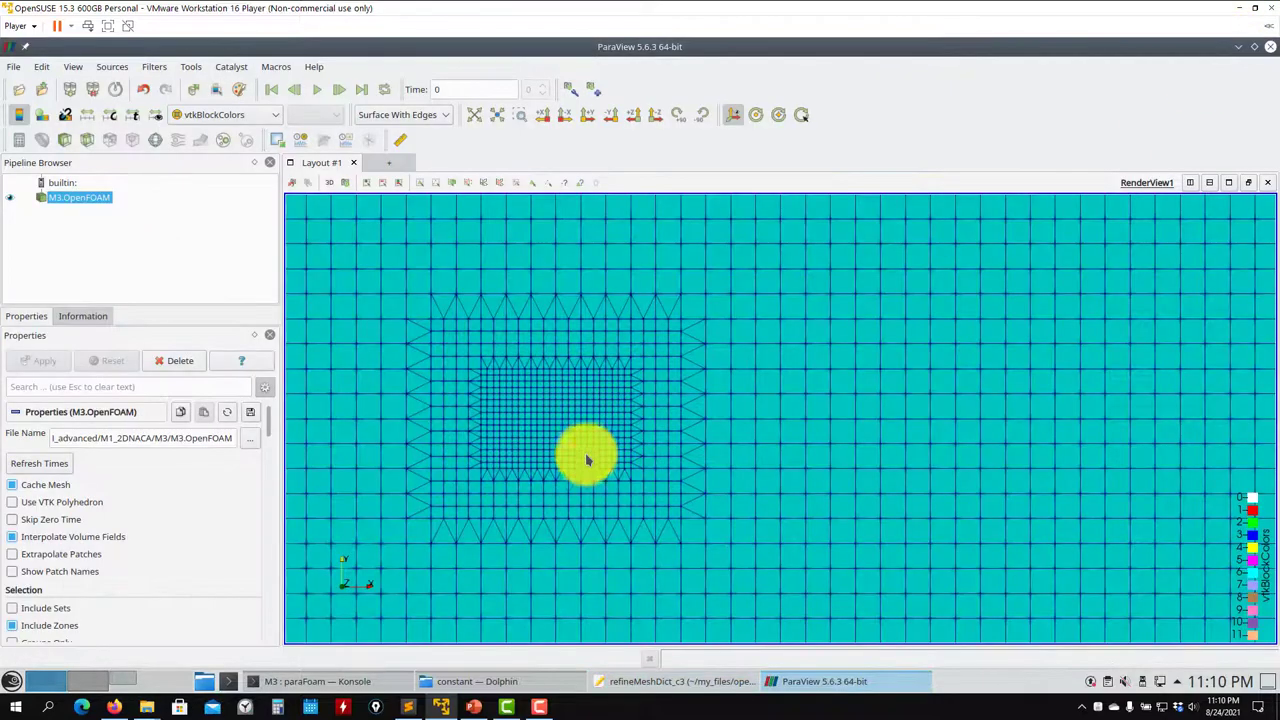
Close ParaView, list the case folder and run sh run_mesh_all.sh in Konsole
{"action": "left_click", "coordinate": [1270, 47]}
{"action": "type", "text": "s"}
{"action": "key", "text": "Return"}
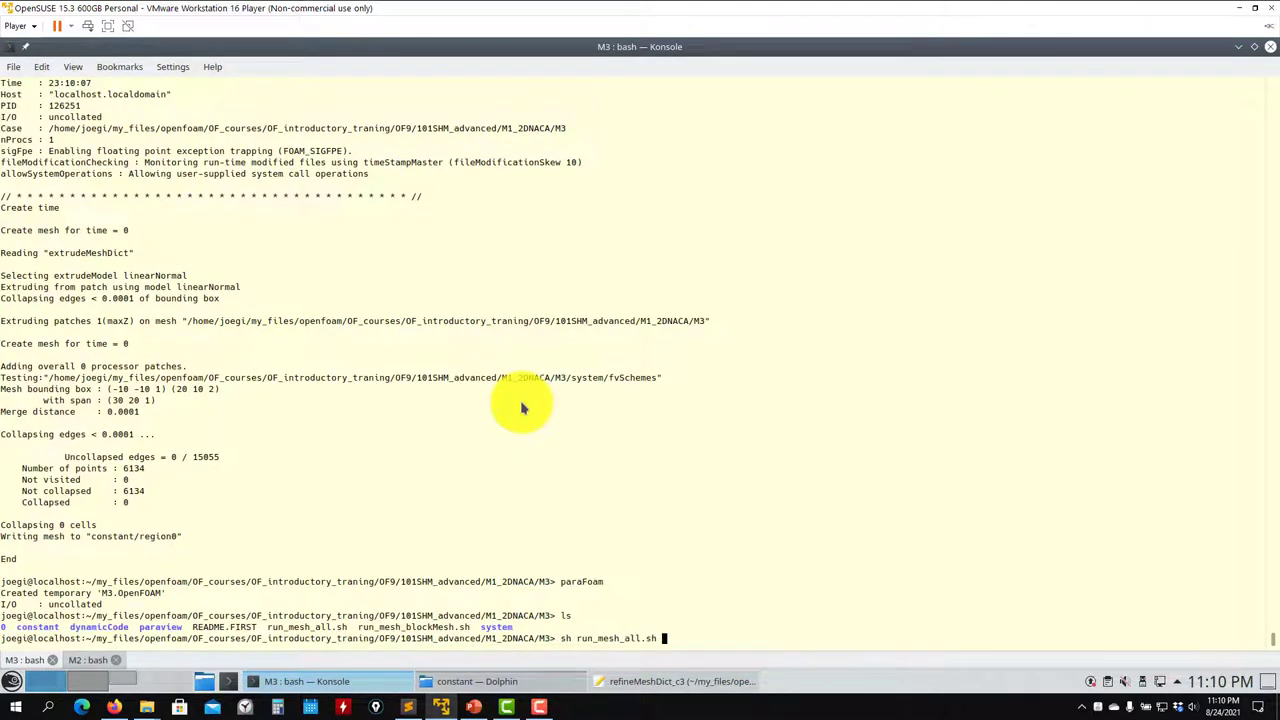
{"action": "type", "text": "sh run_mesh_all.sh"}
{"action": "key", "text": "Return"}
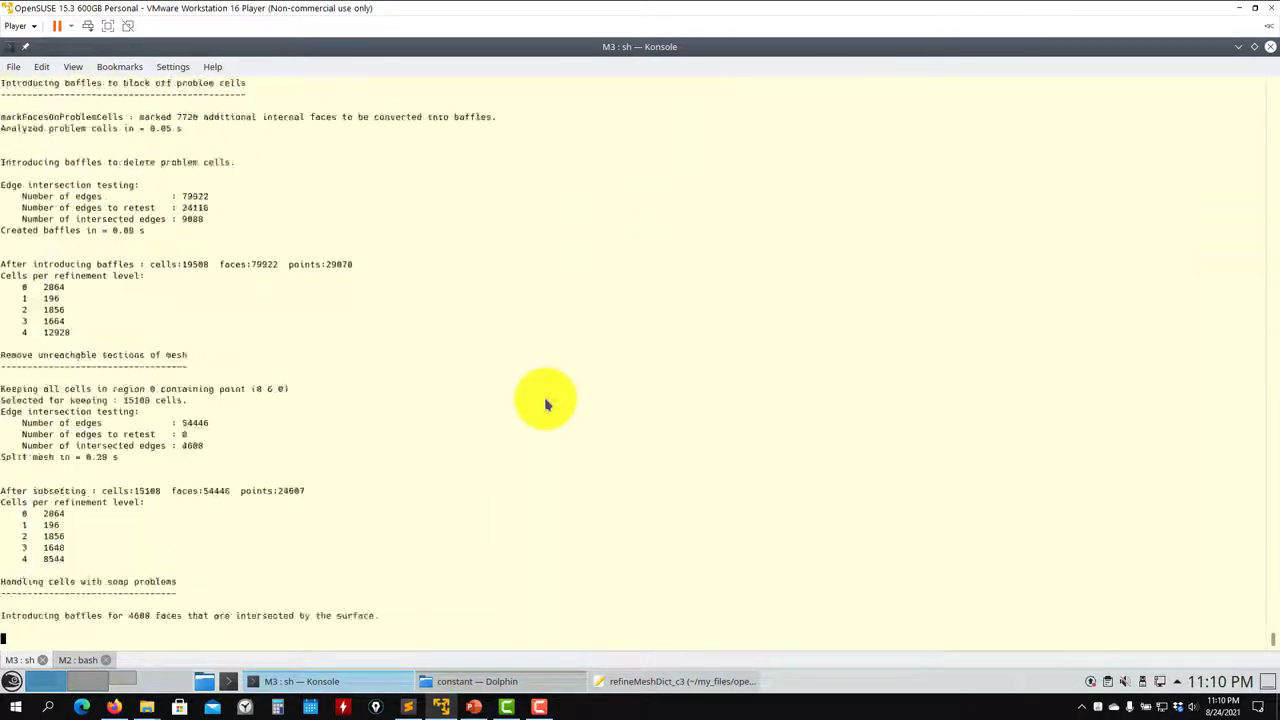
Close the refineMeshDict_c3 editor and load the new M3 mesh in paraFoam
{"action": "left_click", "coordinate": [645, 681]}
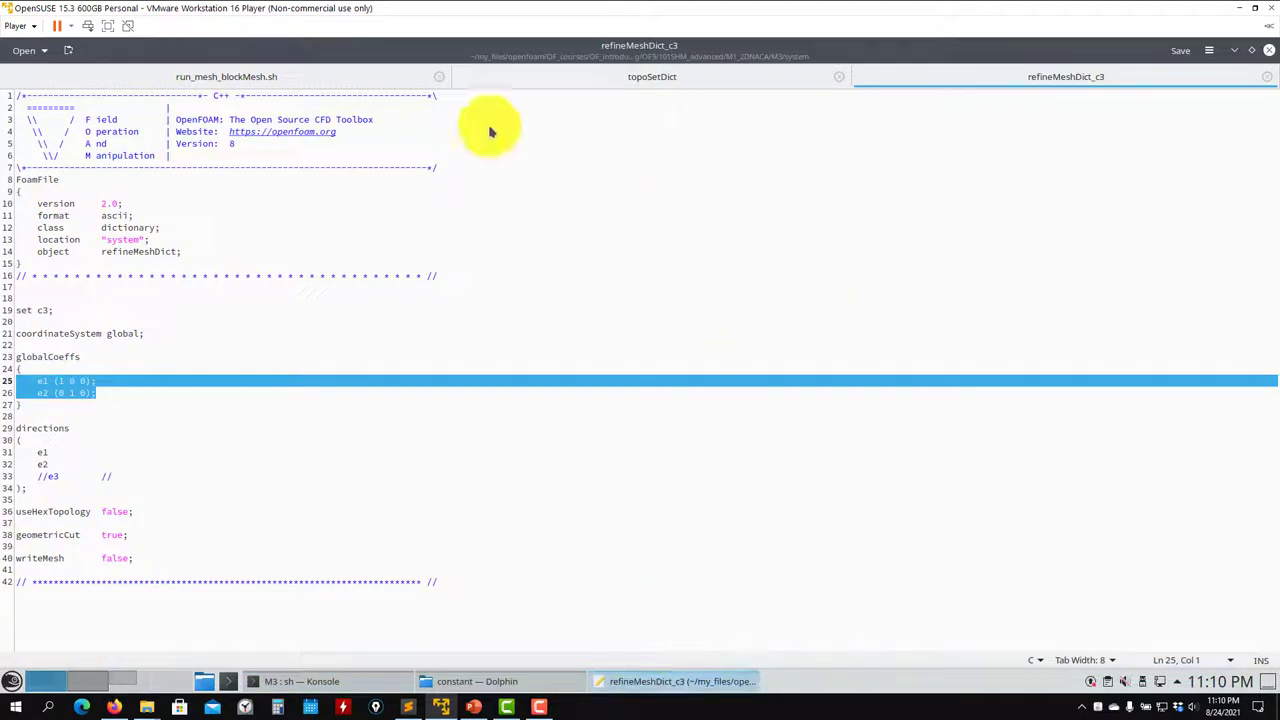
{"action": "left_click", "coordinate": [1271, 55]}
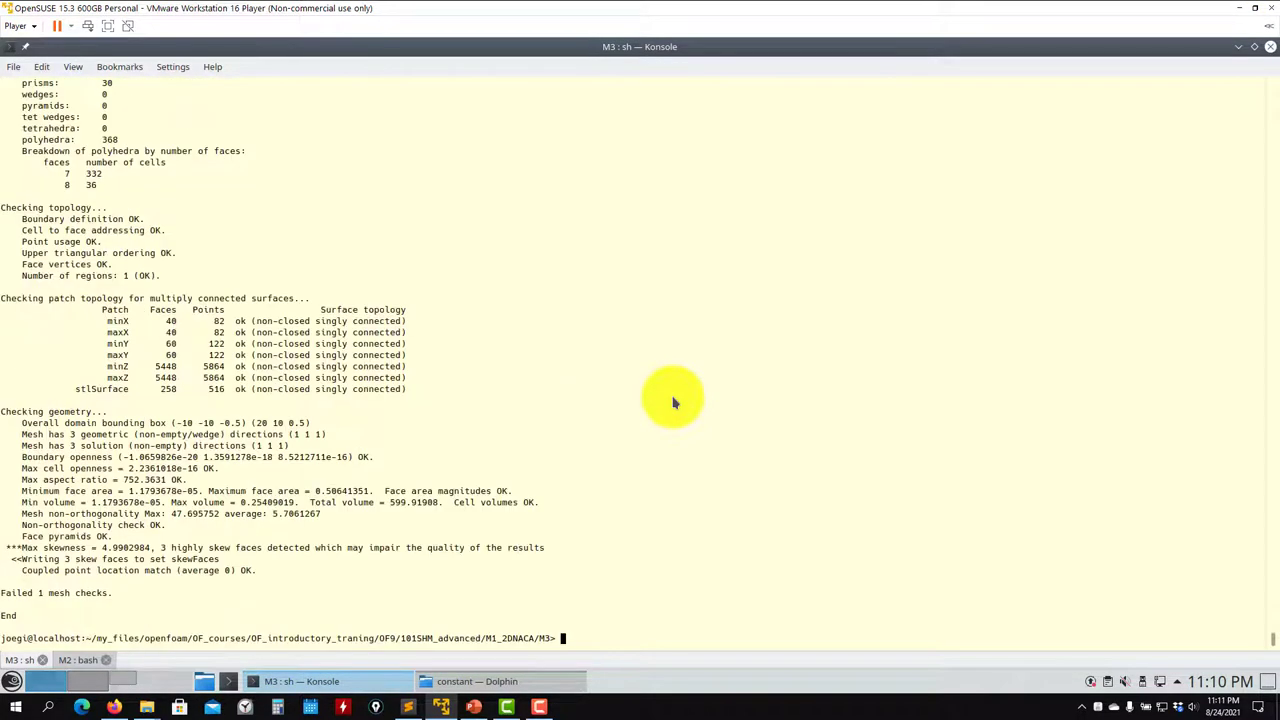
{"action": "type", "text": "paraFoam"}
{"action": "key", "text": "Return"}
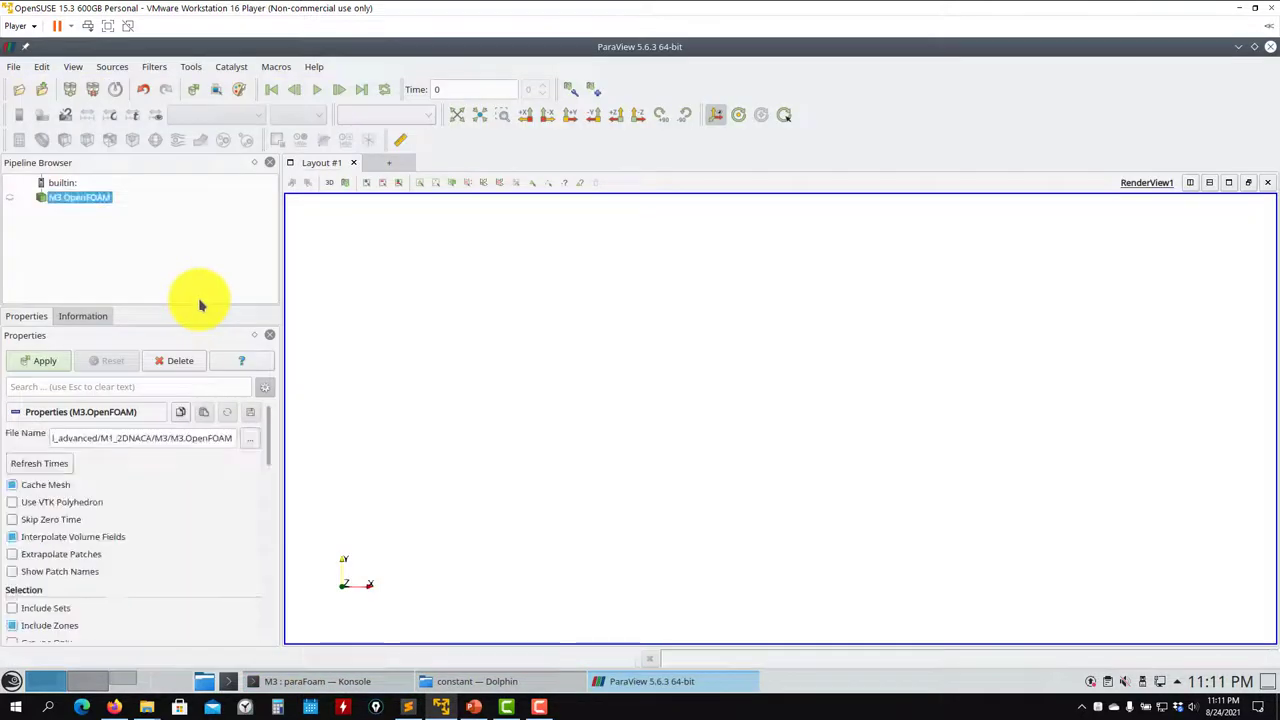
{"action": "left_click", "coordinate": [48, 362]}
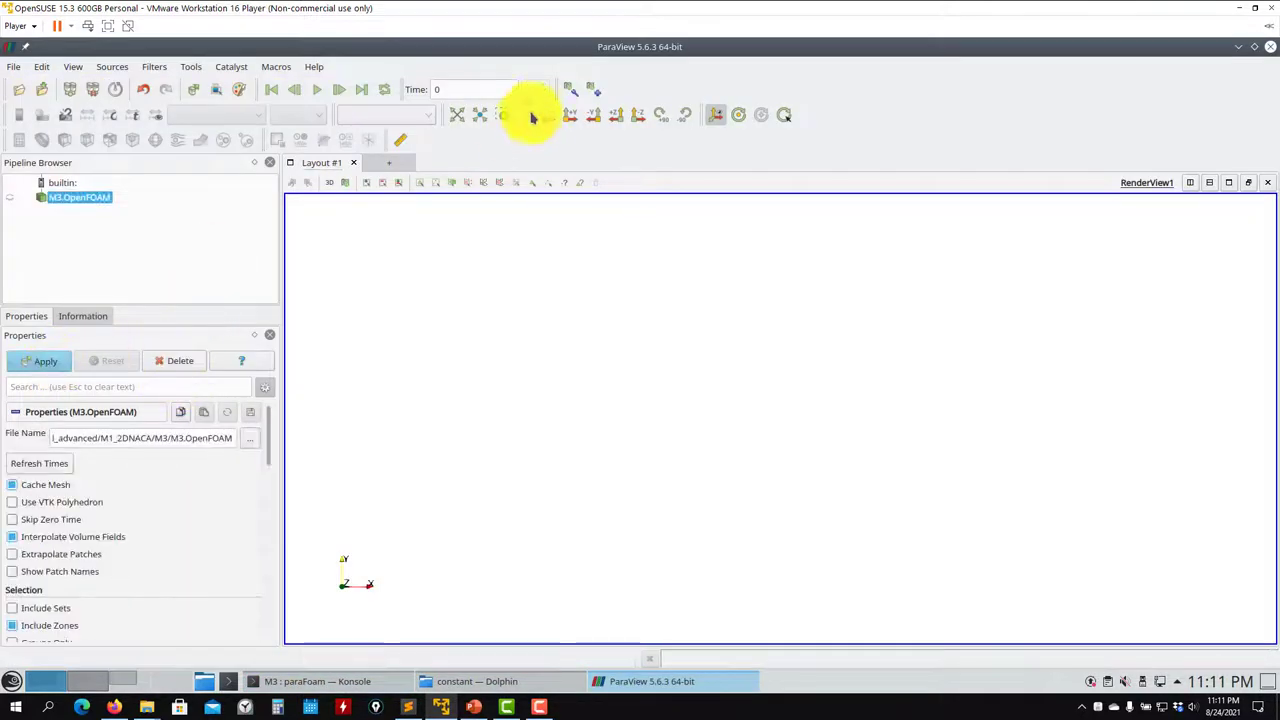
Display M3 as Surface With Edges and zoom in on the refinement near the airfoil
{"action": "left_click", "coordinate": [414, 114]}
{"action": "left_click", "coordinate": [432, 233]}
{"action": "scroll", "coordinate": [640, 506], "scroll_direction": "up", "scroll_amount": 10}
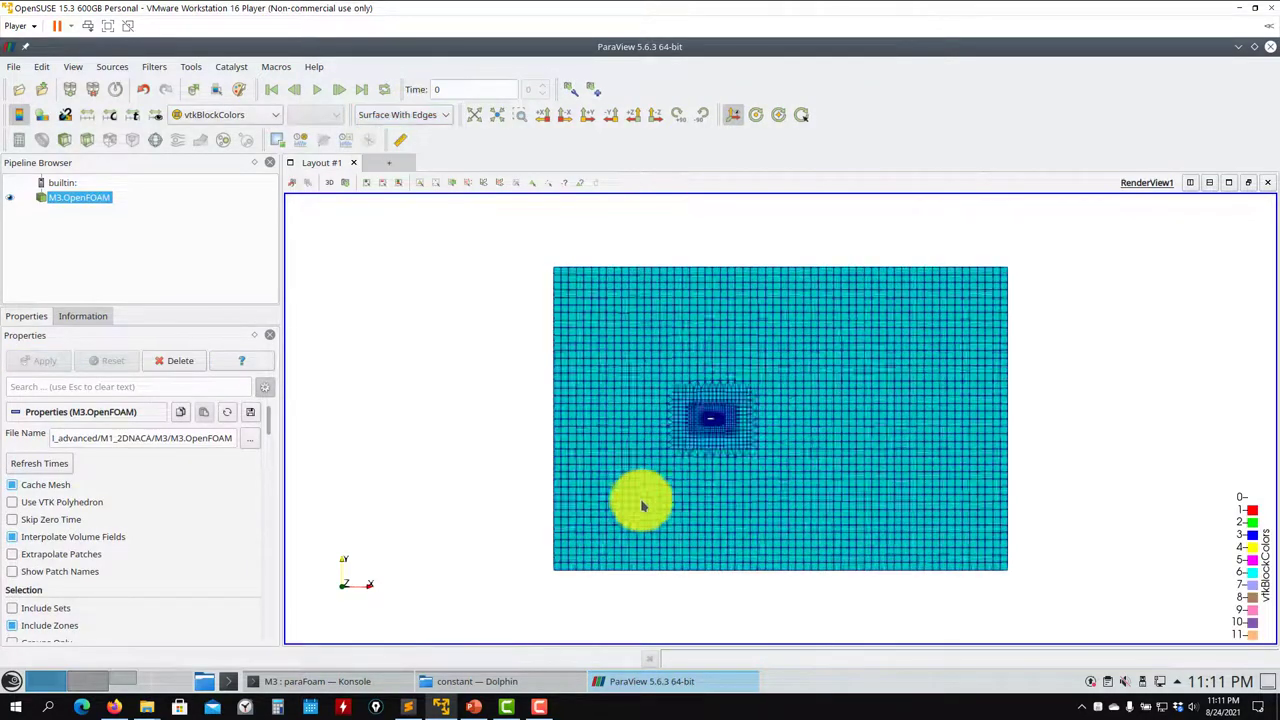
{"action": "scroll", "coordinate": [697, 449], "scroll_direction": "up", "scroll_amount": 10}
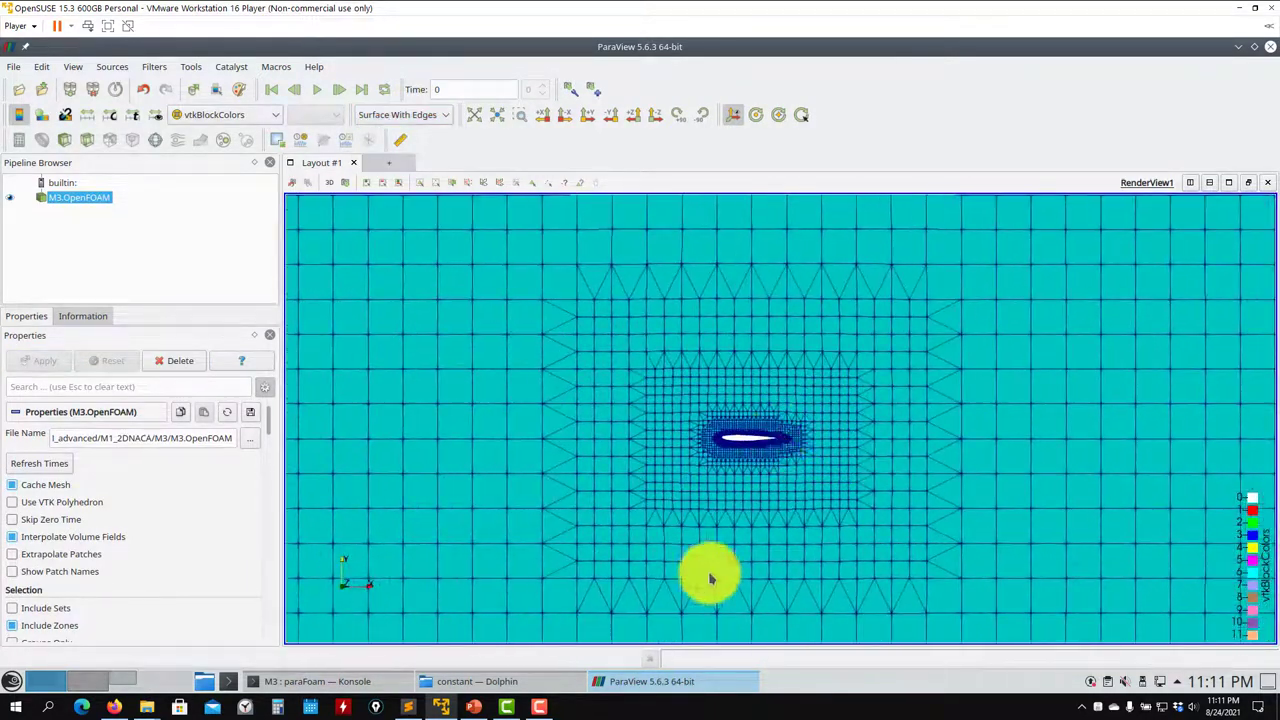
{"action": "scroll", "coordinate": [732, 430], "scroll_direction": "up", "scroll_amount": 10}
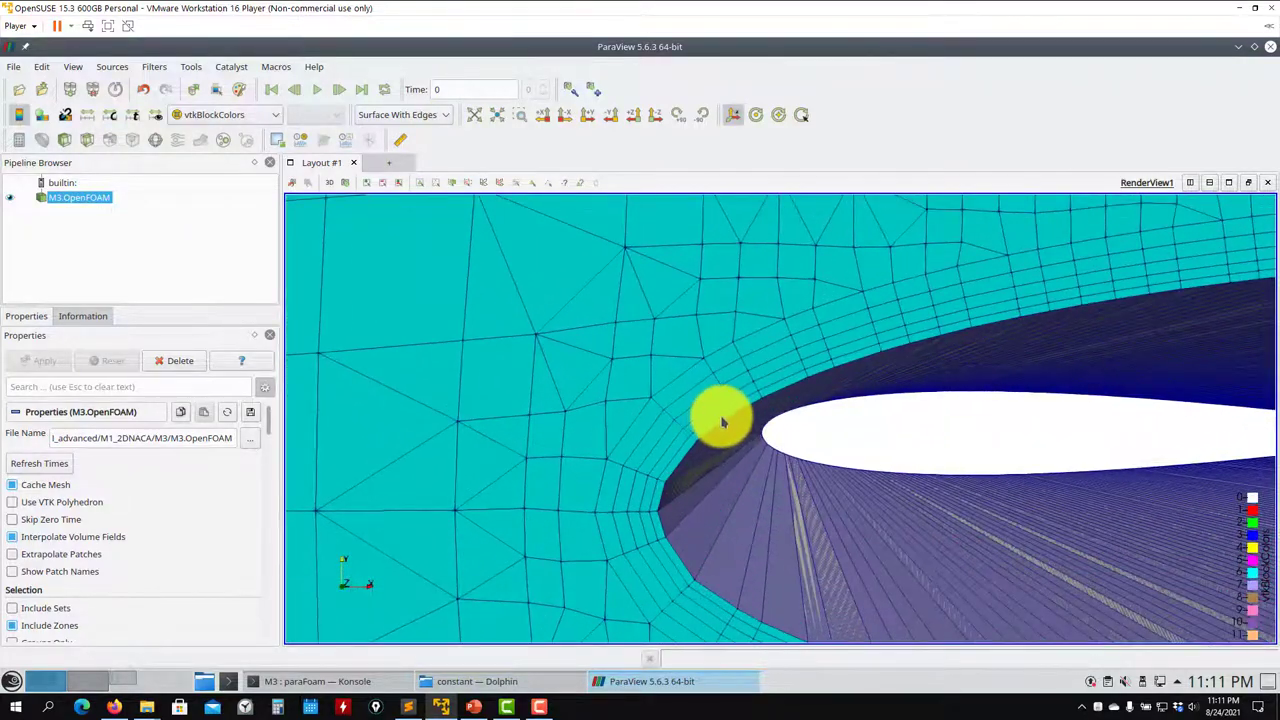
{"action": "scroll", "coordinate": [719, 456], "scroll_direction": "down", "scroll_amount": 10}
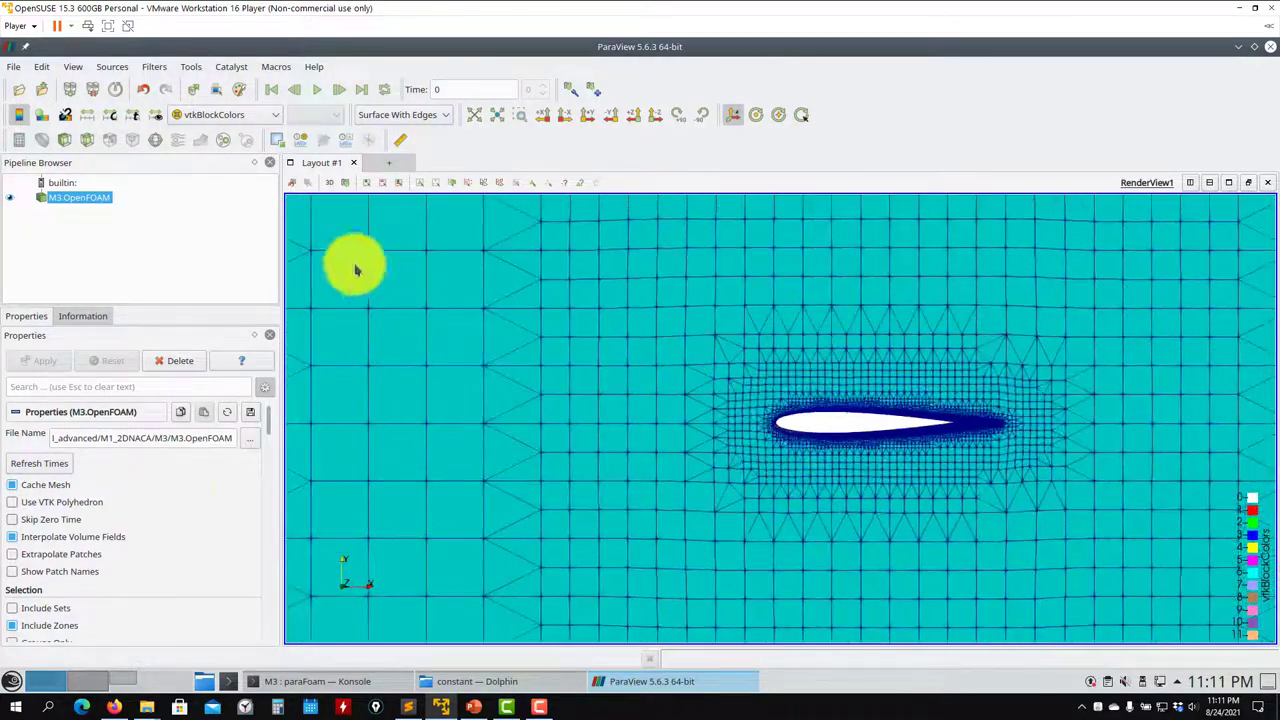
{"action": "scroll", "coordinate": [509, 349], "scroll_direction": "down", "scroll_amount": 8}
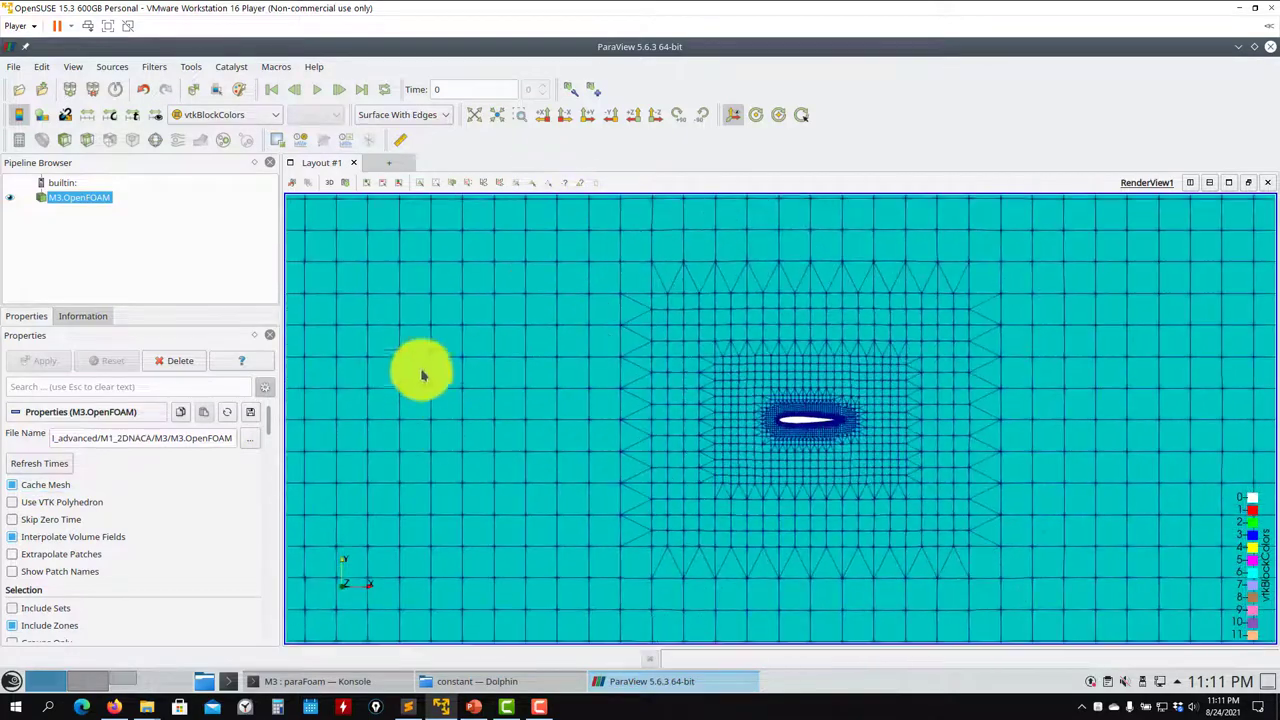
{"action": "scroll", "coordinate": [766, 438], "scroll_direction": "up", "scroll_amount": 10}
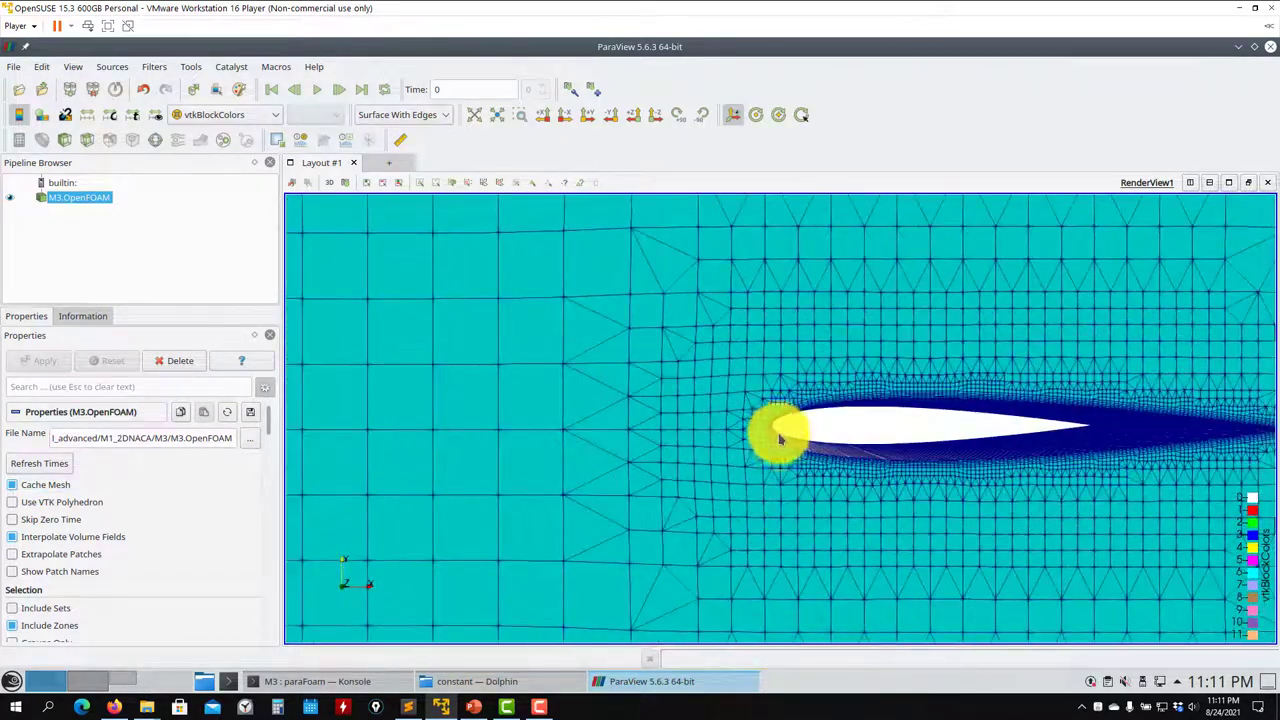
{"action": "scroll", "coordinate": [760, 457], "scroll_direction": "up", "scroll_amount": 5}
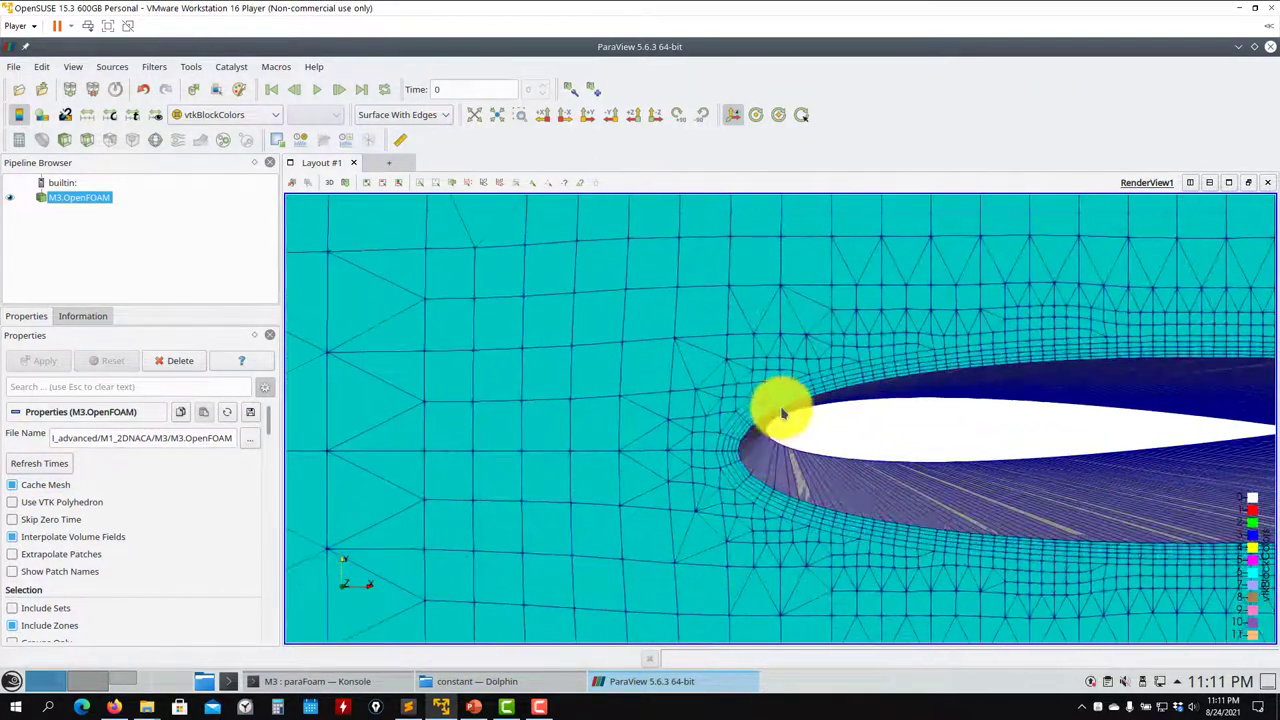
{"action": "scroll", "coordinate": [863, 354], "scroll_direction": "down", "scroll_amount": 5}
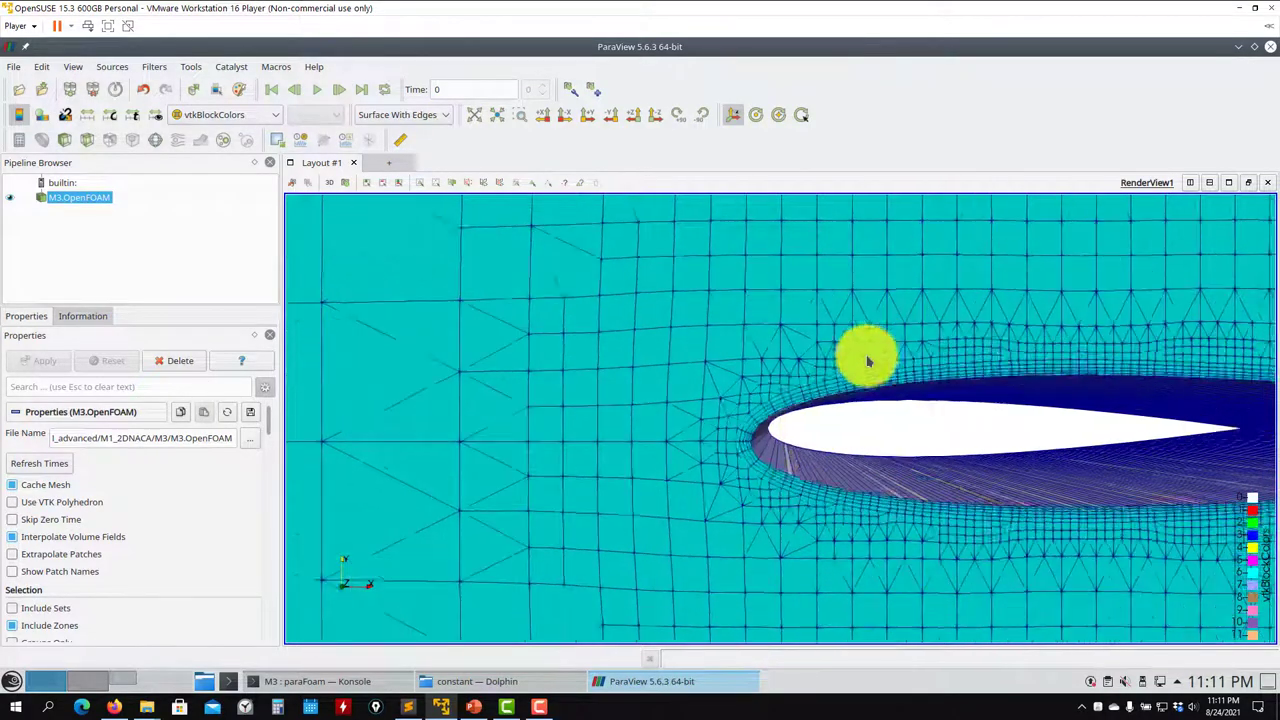
Pan to centre the airfoil and inspect the trailing-edge layers, then close ParaView
{"action": "left_click_drag", "start_coordinate": [826, 434], "coordinate": [810, 432]}
{"action": "scroll", "coordinate": [860, 450], "scroll_direction": "up", "scroll_amount": 3}
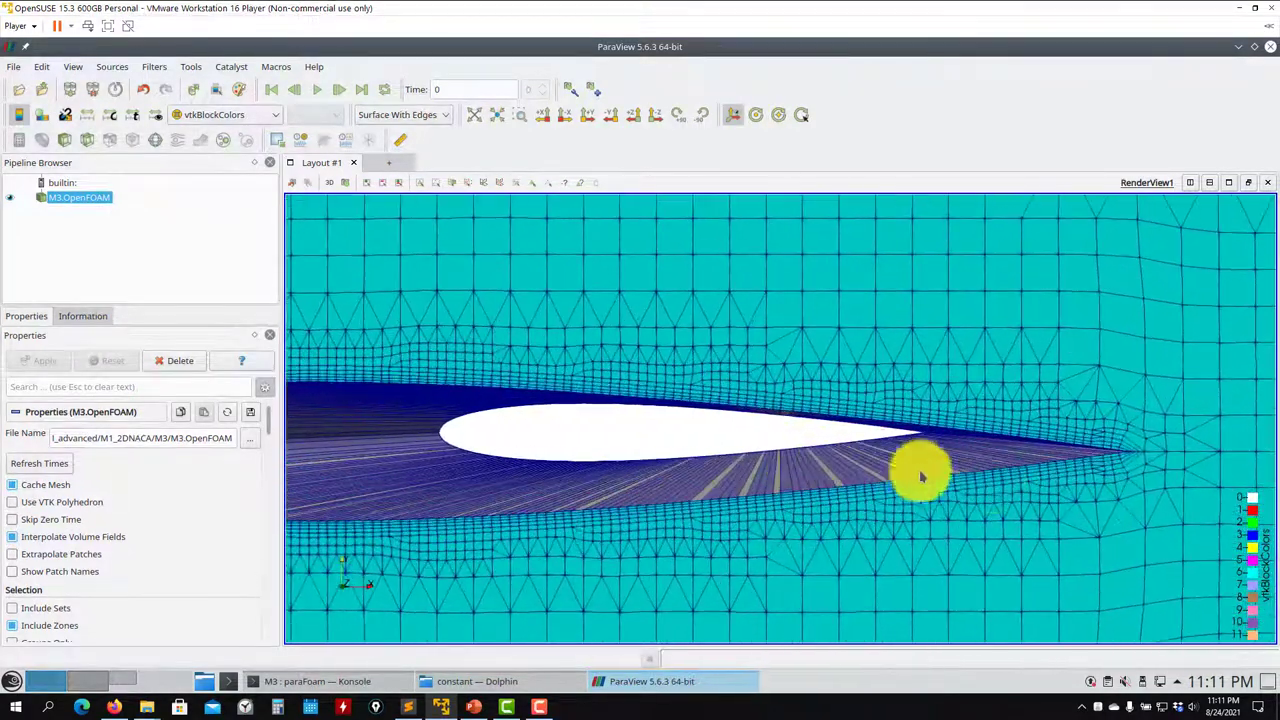
{"action": "left_click_drag", "start_coordinate": [914, 471], "coordinate": [793, 472]}
{"action": "scroll", "coordinate": [785, 490], "scroll_direction": "up", "scroll_amount": 3}
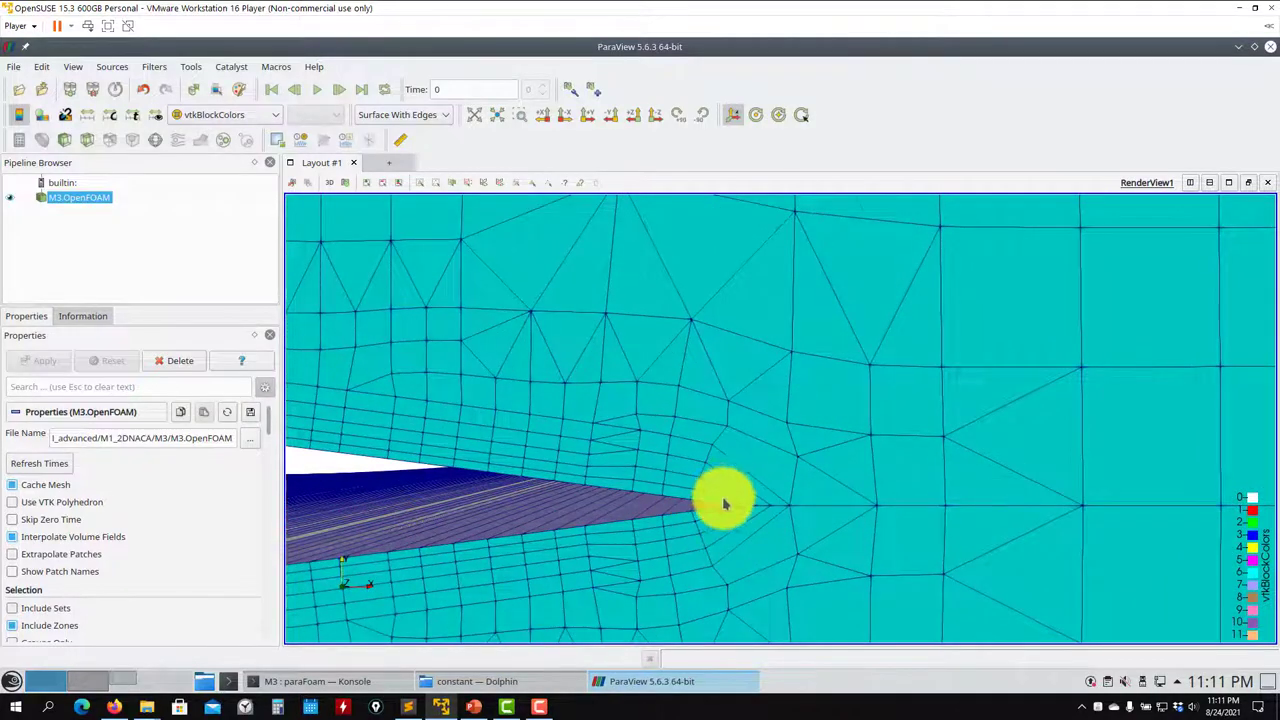
{"action": "scroll", "coordinate": [720, 510], "scroll_direction": "up", "scroll_amount": 3}
{"action": "scroll", "coordinate": [728, 508], "scroll_direction": "down", "scroll_amount": 3}
{"action": "scroll", "coordinate": [775, 465], "scroll_direction": "down", "scroll_amount": 4}
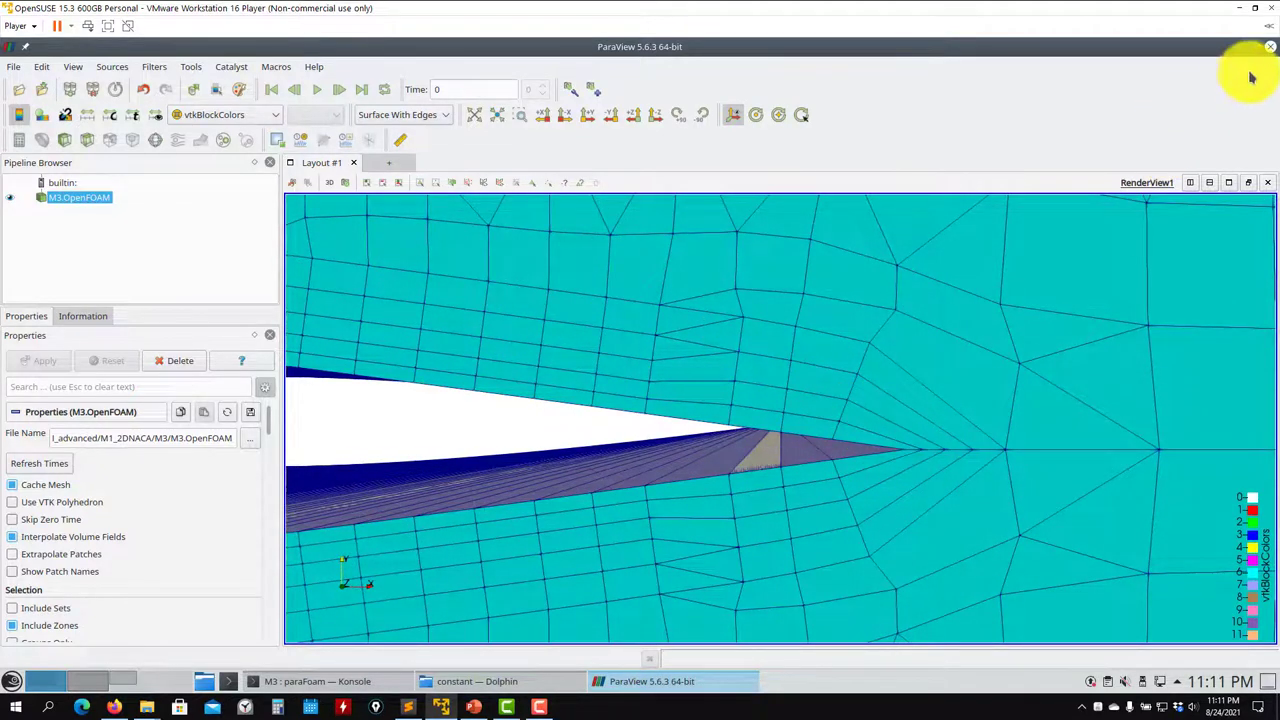
{"action": "left_click", "coordinate": [1271, 48]}
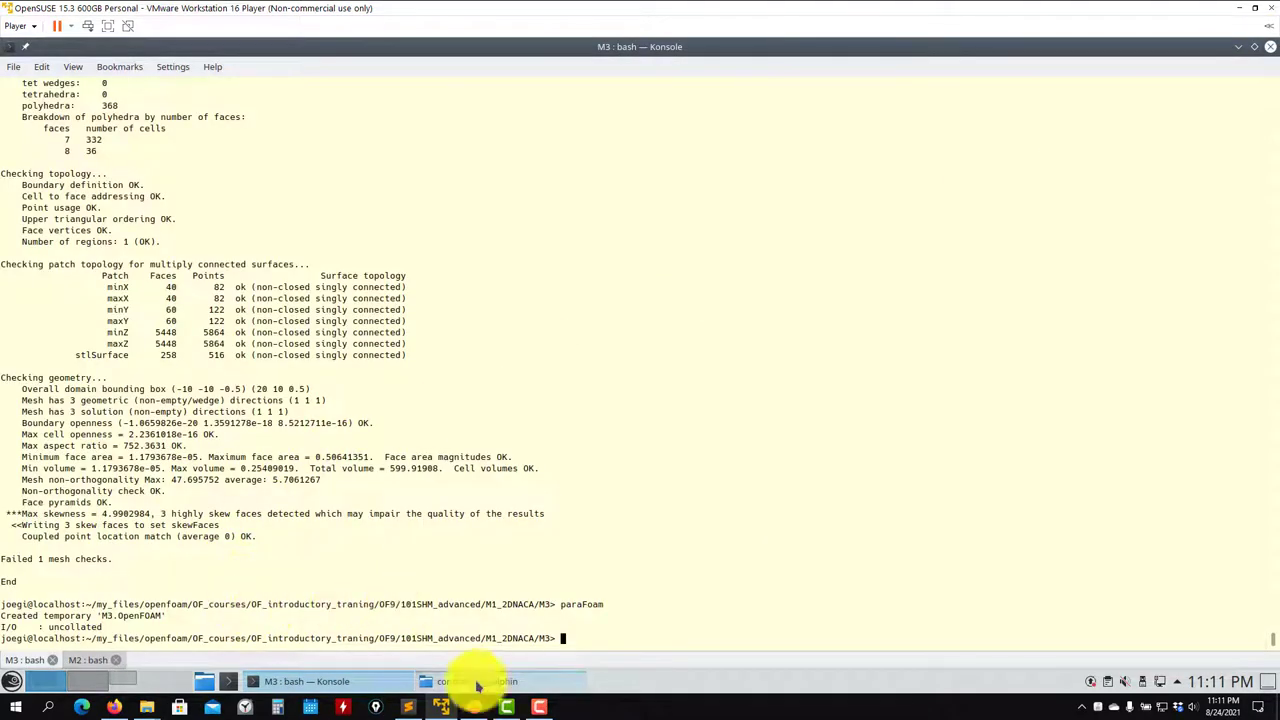
Open M3's system/meshQualityDict in the text editor from Dolphin's Open With menu
{"action": "left_click", "coordinate": [486, 681]}
{"action": "left_click", "coordinate": [154, 95]}
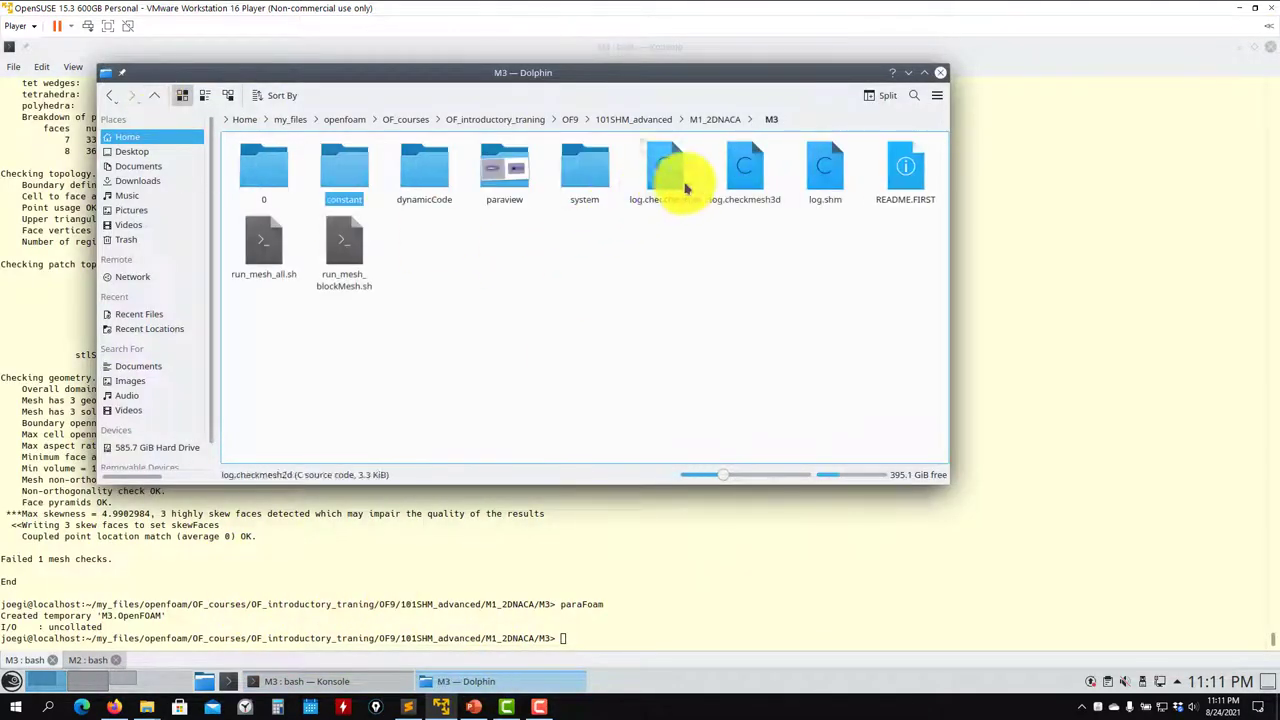
{"action": "left_click", "coordinate": [590, 178]}
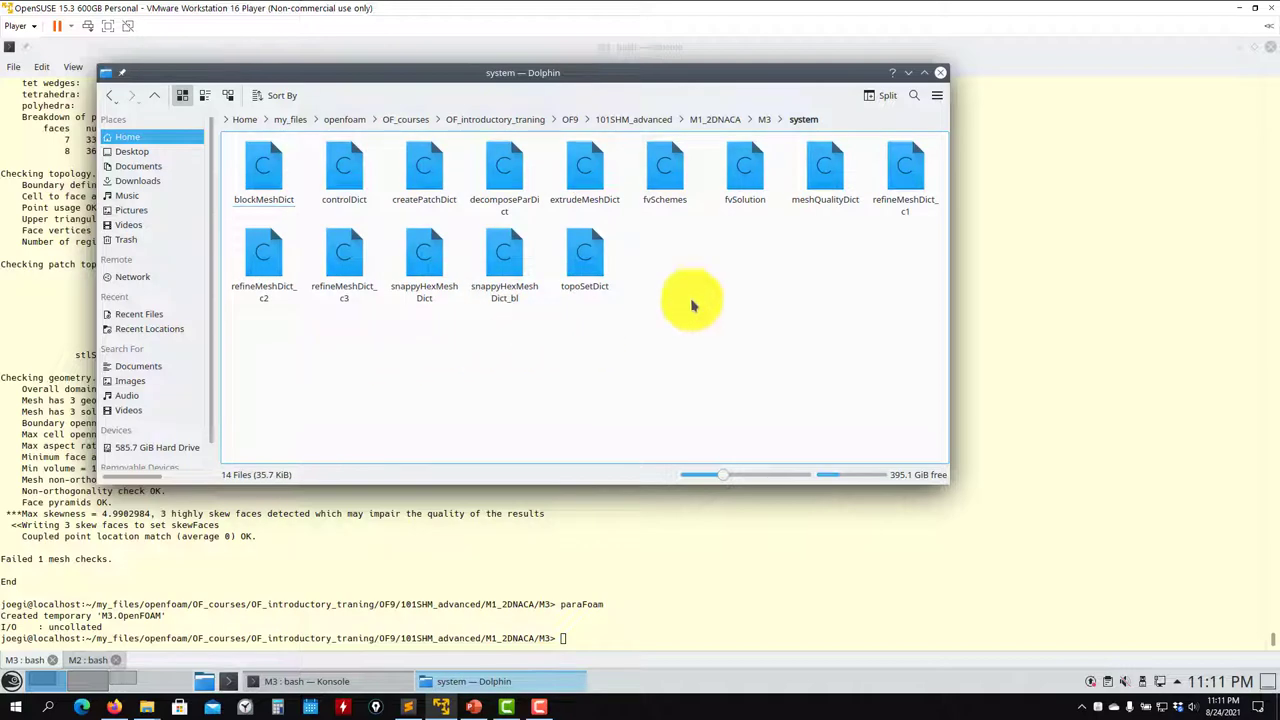
{"action": "right_click", "coordinate": [862, 170]}
{"action": "mouse_move", "coordinate": [886, 194]}
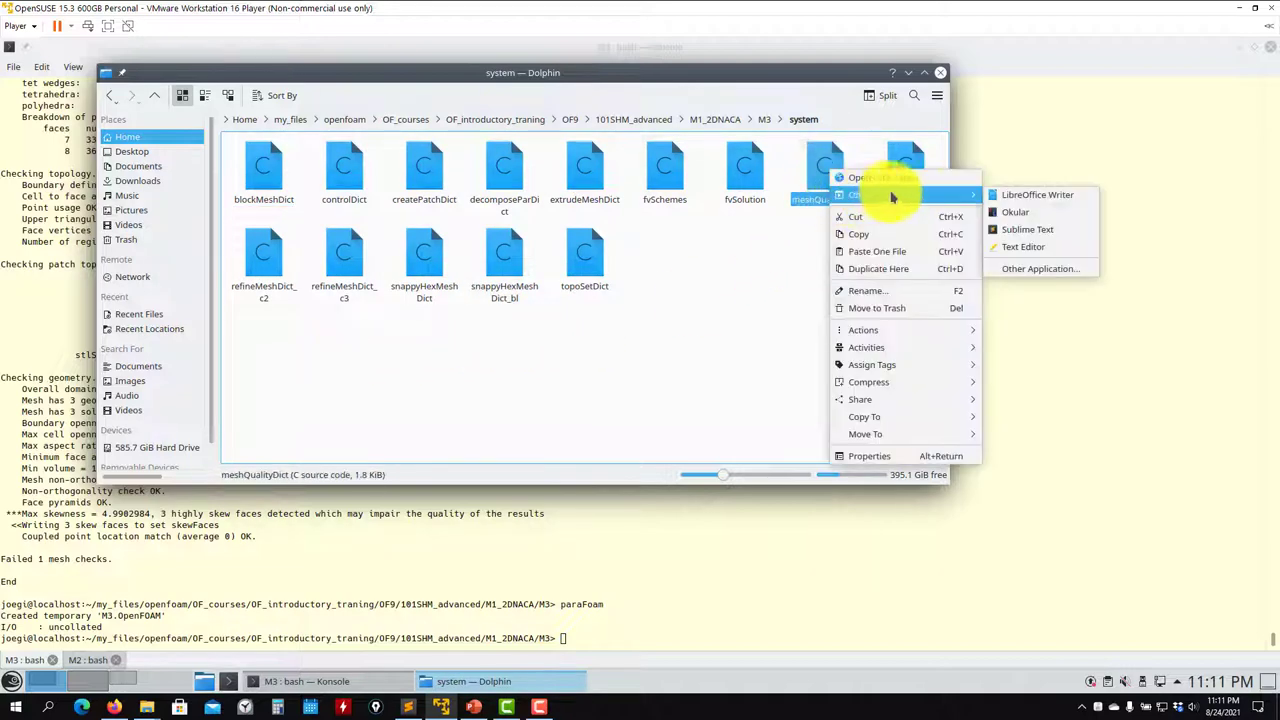
{"action": "left_click", "coordinate": [1049, 246]}
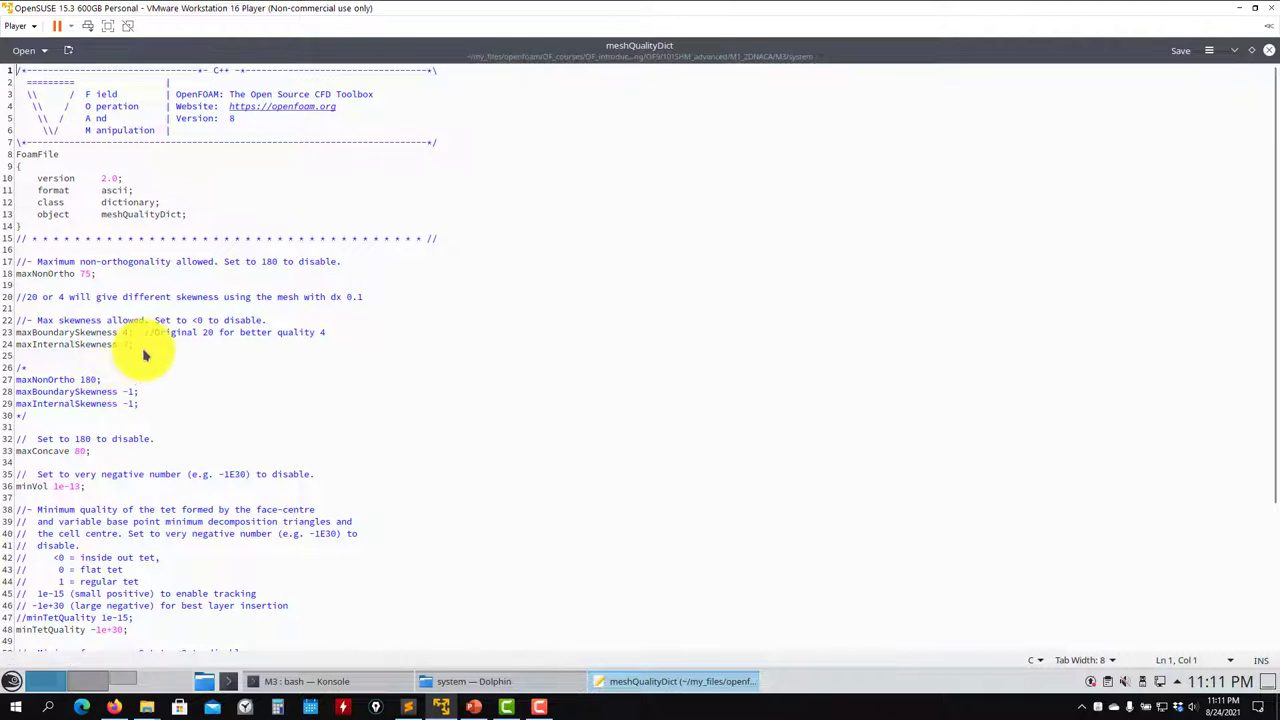
Review the non-orthogonality and skewness settings and try uncommenting line 26, then undo it
{"action": "left_click_drag", "start_coordinate": [134, 344], "coordinate": [22, 265]}
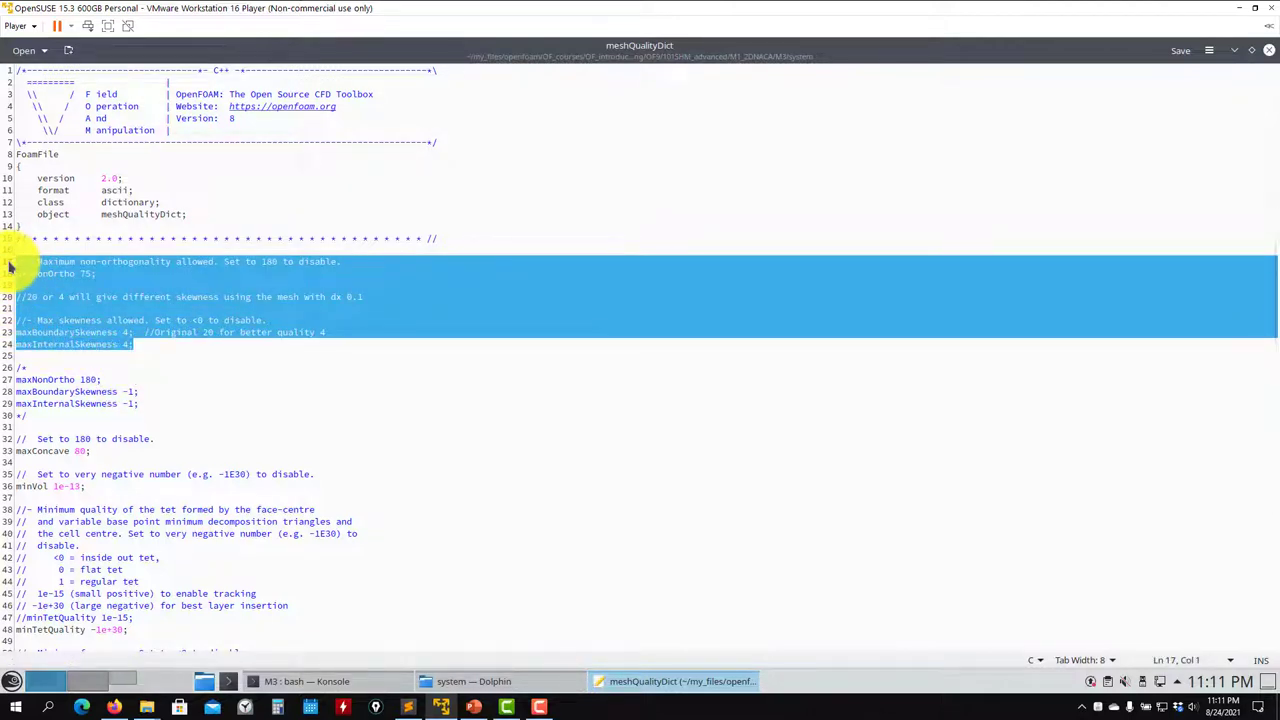
{"action": "left_click", "coordinate": [50, 368]}
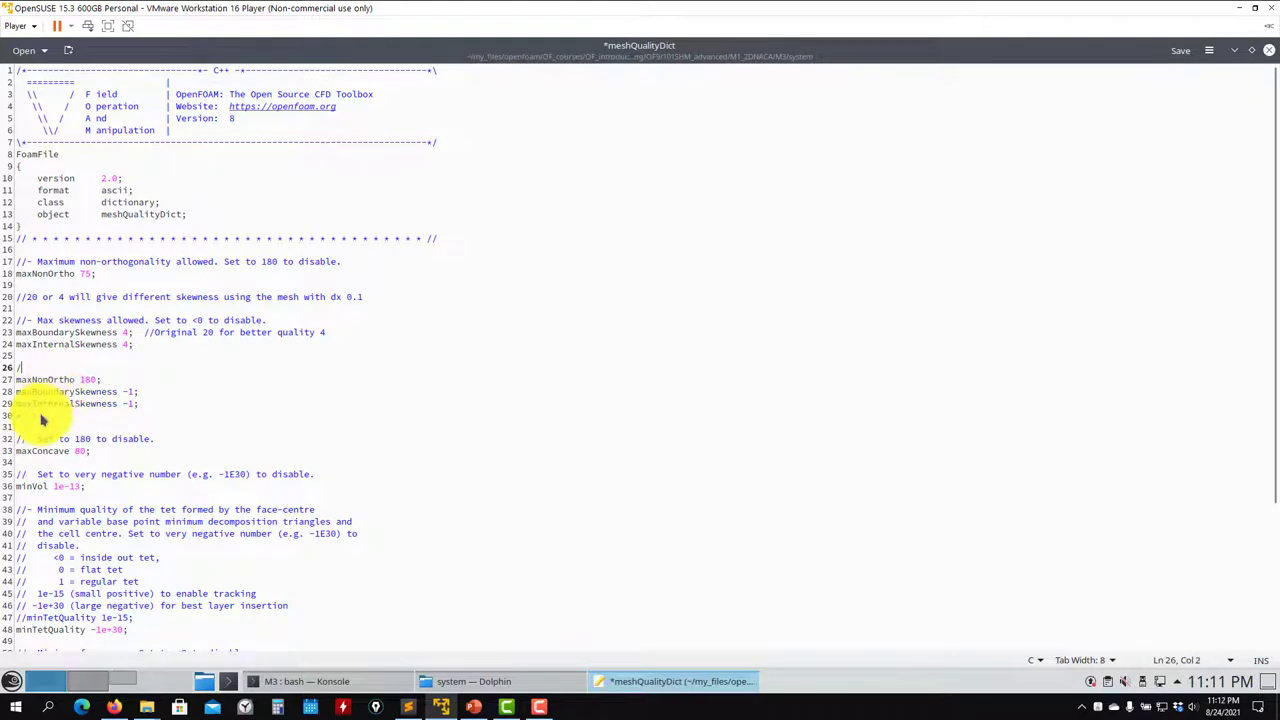
{"action": "key", "text": "BackSpace"}
{"action": "key", "text": "BackSpace"}
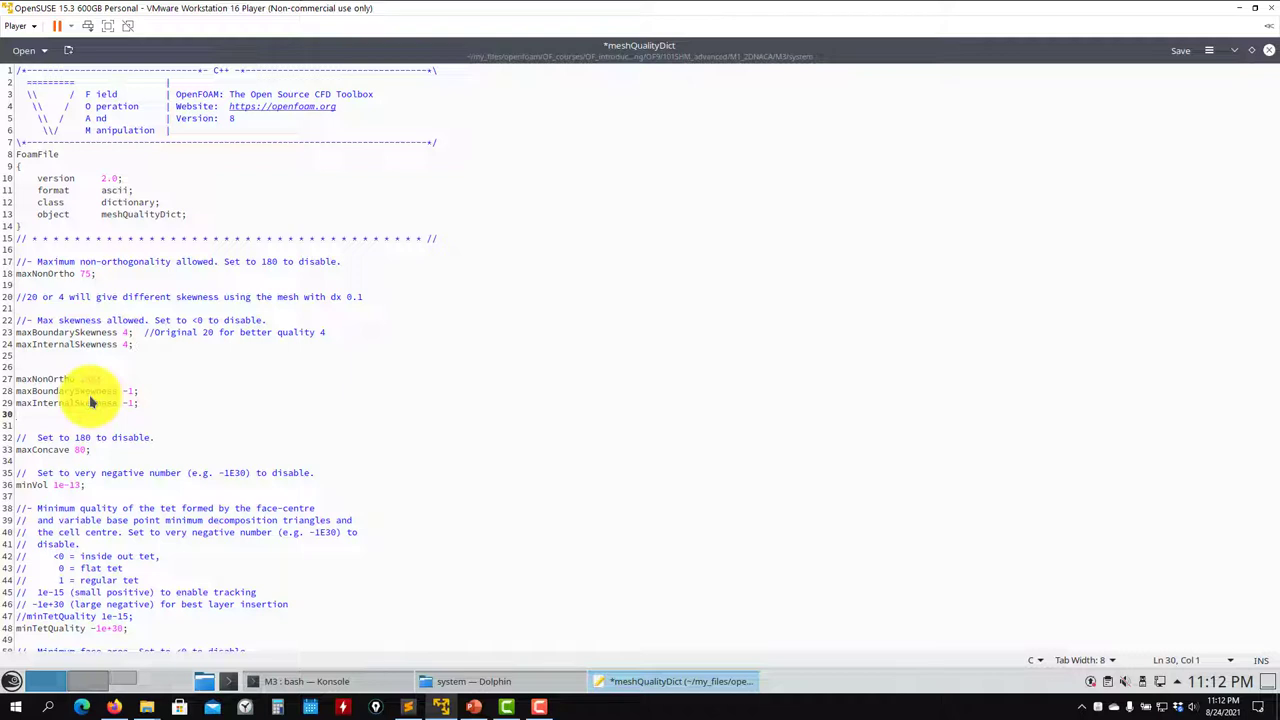
{"action": "key", "text": "ctrl+z"}
{"action": "key", "text": "ctrl+z"}
{"action": "key", "text": "ctrl+z"}
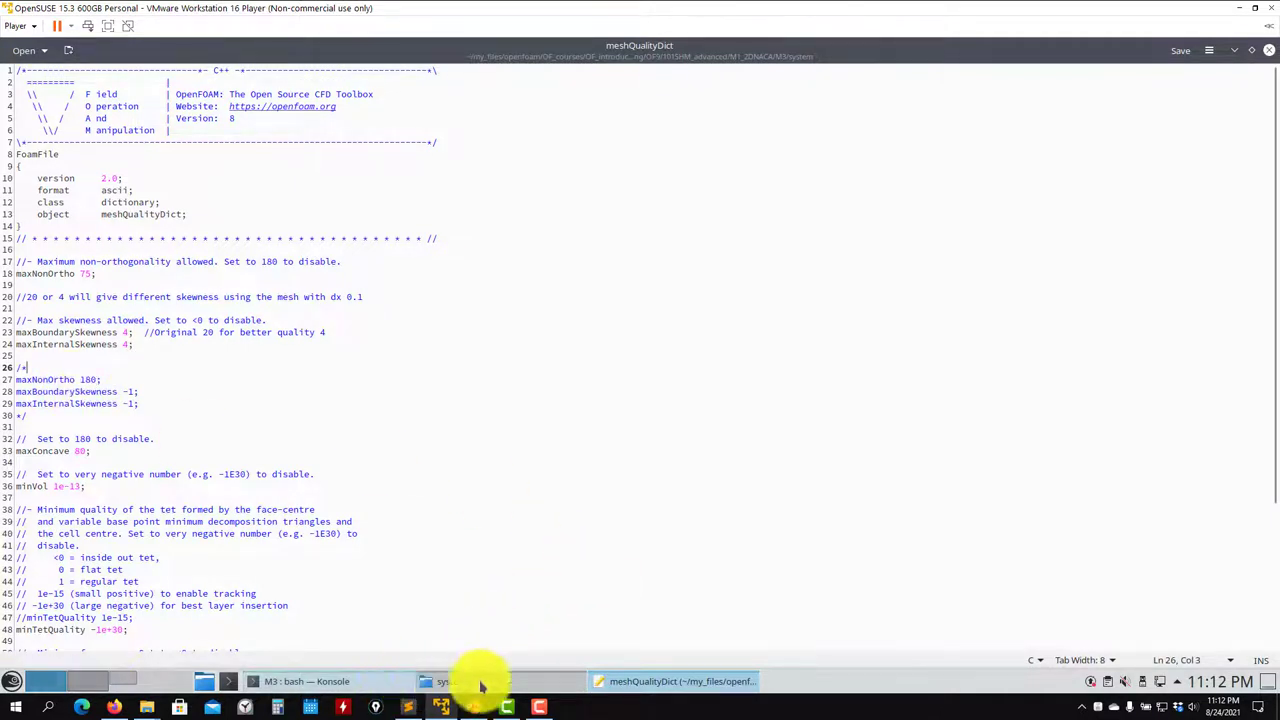
Check the still-commented maxNonOrtho 180 line, then bring Dolphin's system folder forward
{"action": "left_click", "coordinate": [512, 679]}
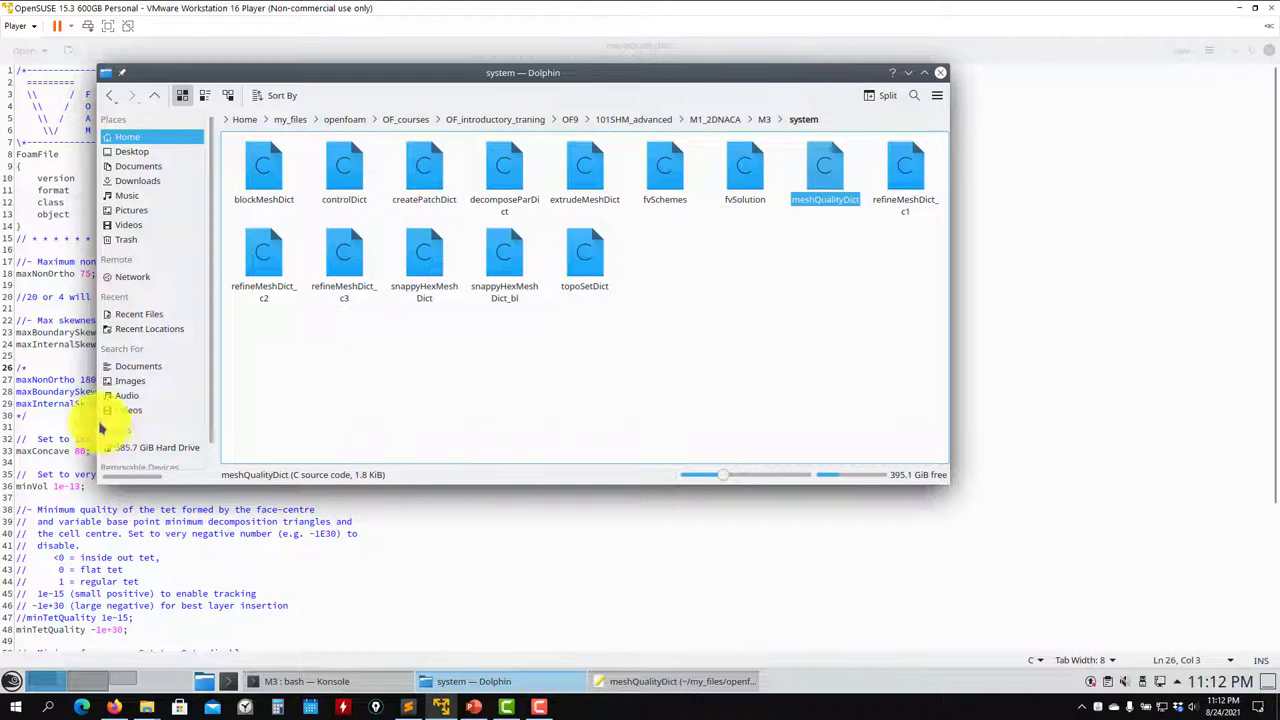
{"action": "left_click", "coordinate": [62, 384]}
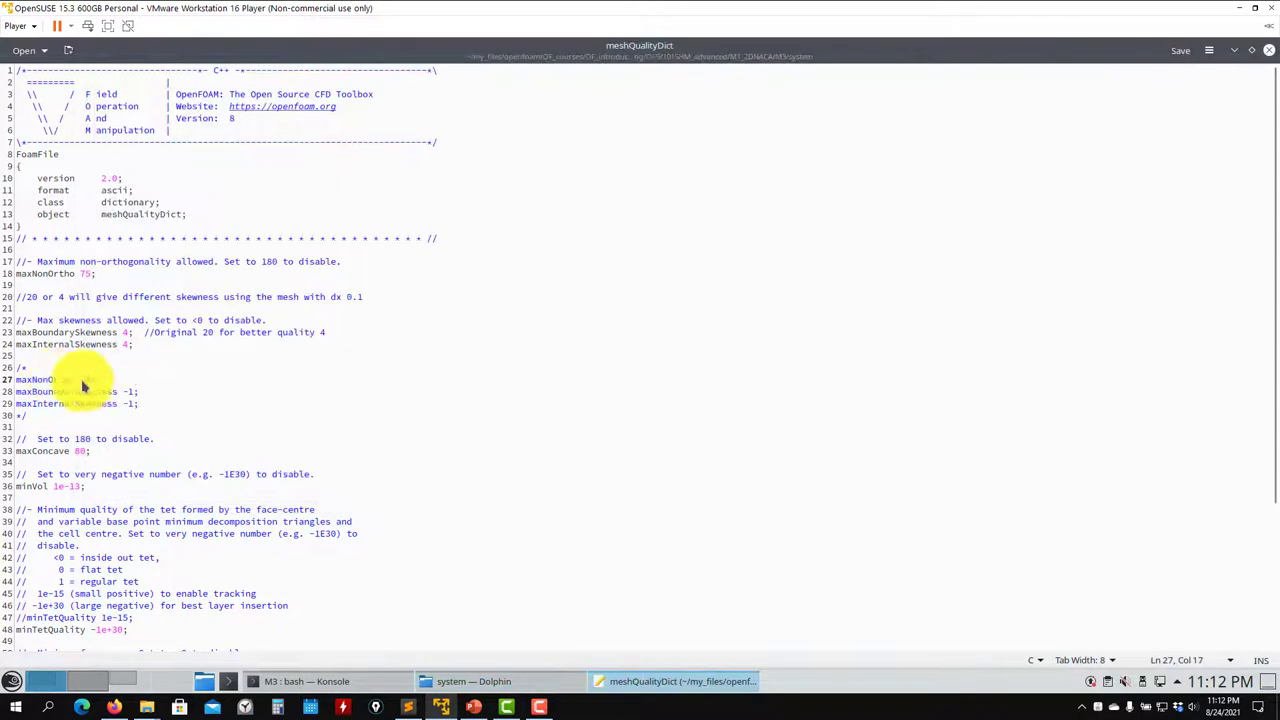
{"action": "left_click_drag", "start_coordinate": [101, 381], "coordinate": [14, 381]}
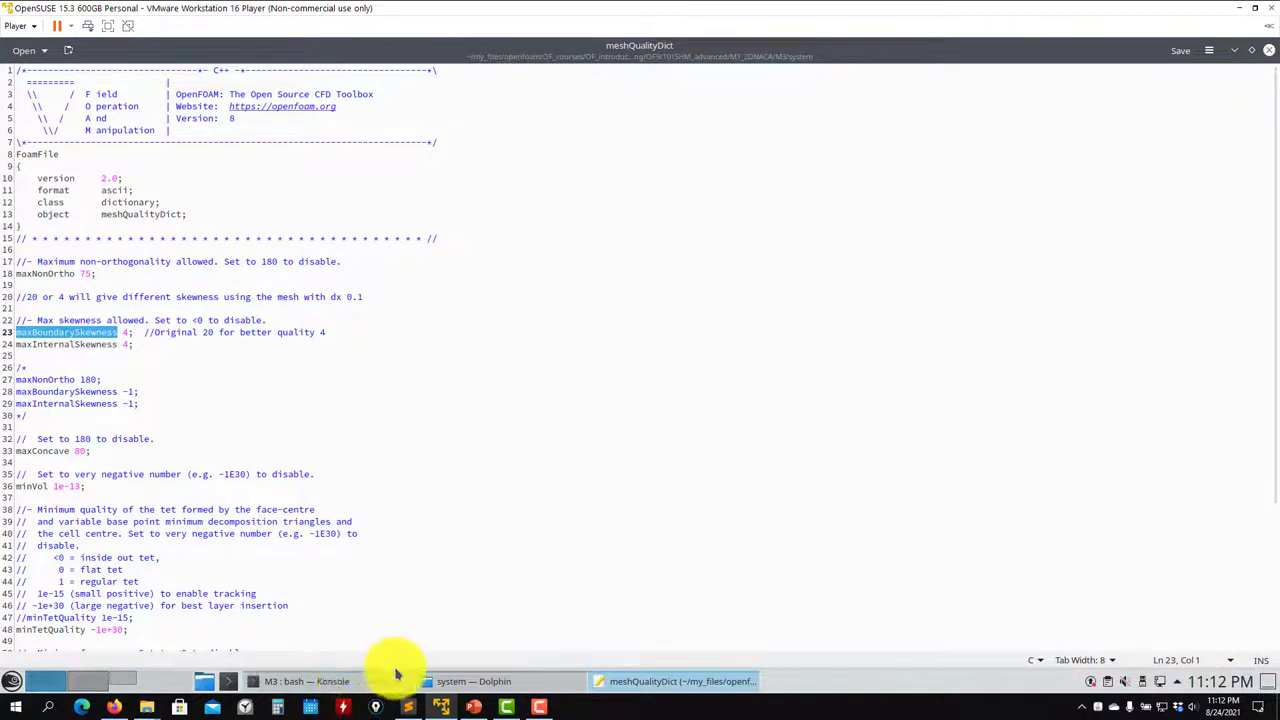
{"action": "left_click", "coordinate": [450, 683]}
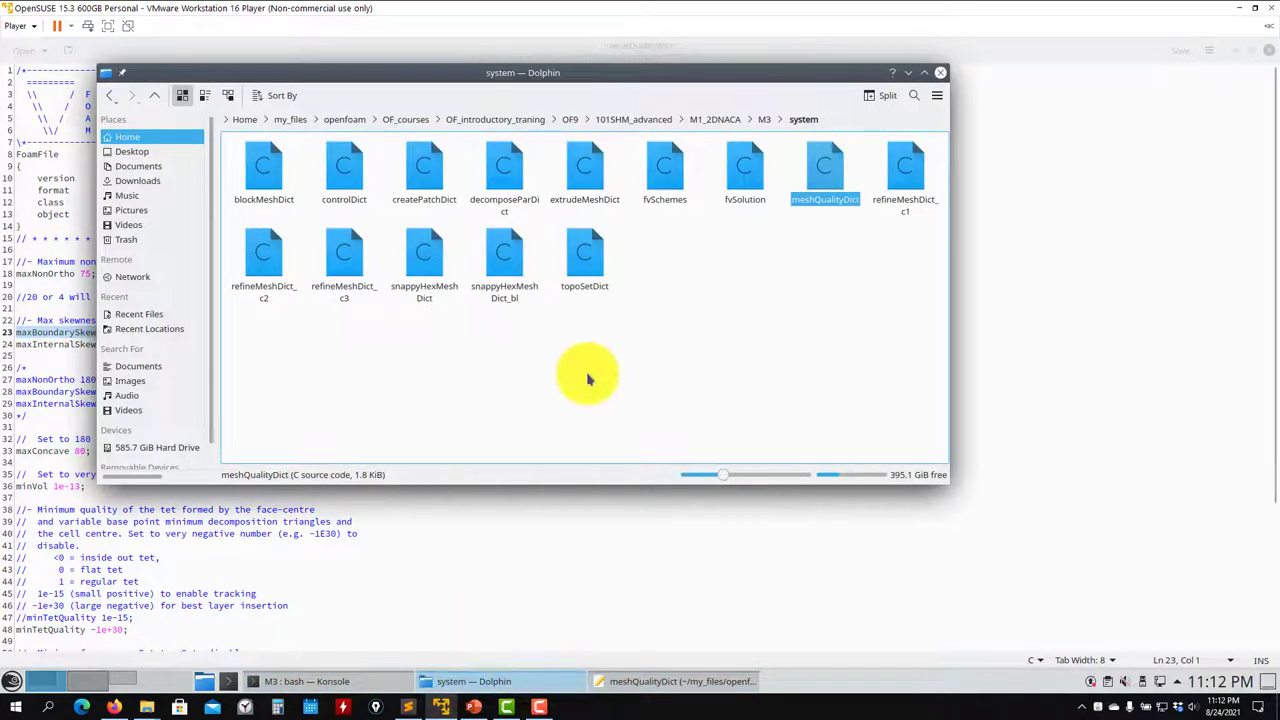
Open run_mesh_all.sh from the M3 folder in Kate and rerun it in the M3 terminal
{"action": "left_click", "coordinate": [764, 119]}
{"action": "left_click_drag", "start_coordinate": [263, 243], "coordinate": [400, 526]}
{"action": "left_click", "coordinate": [400, 526]}
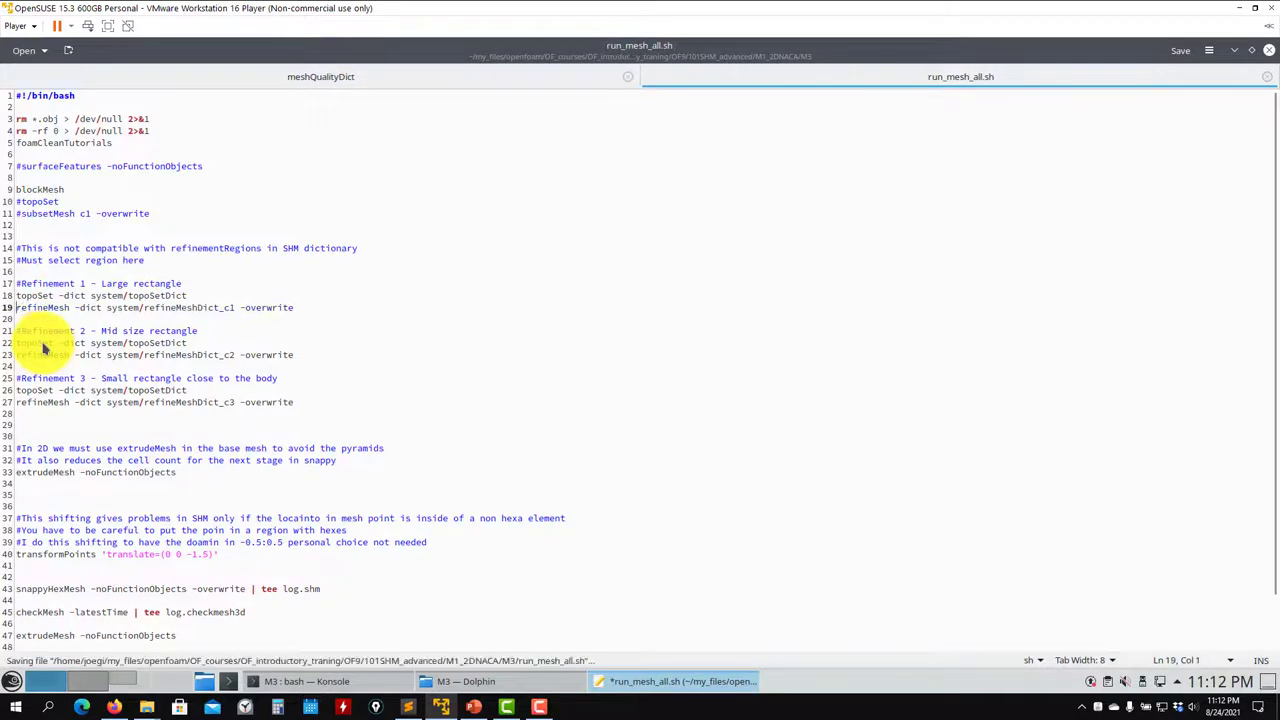
{"action": "left_click", "coordinate": [385, 681]}
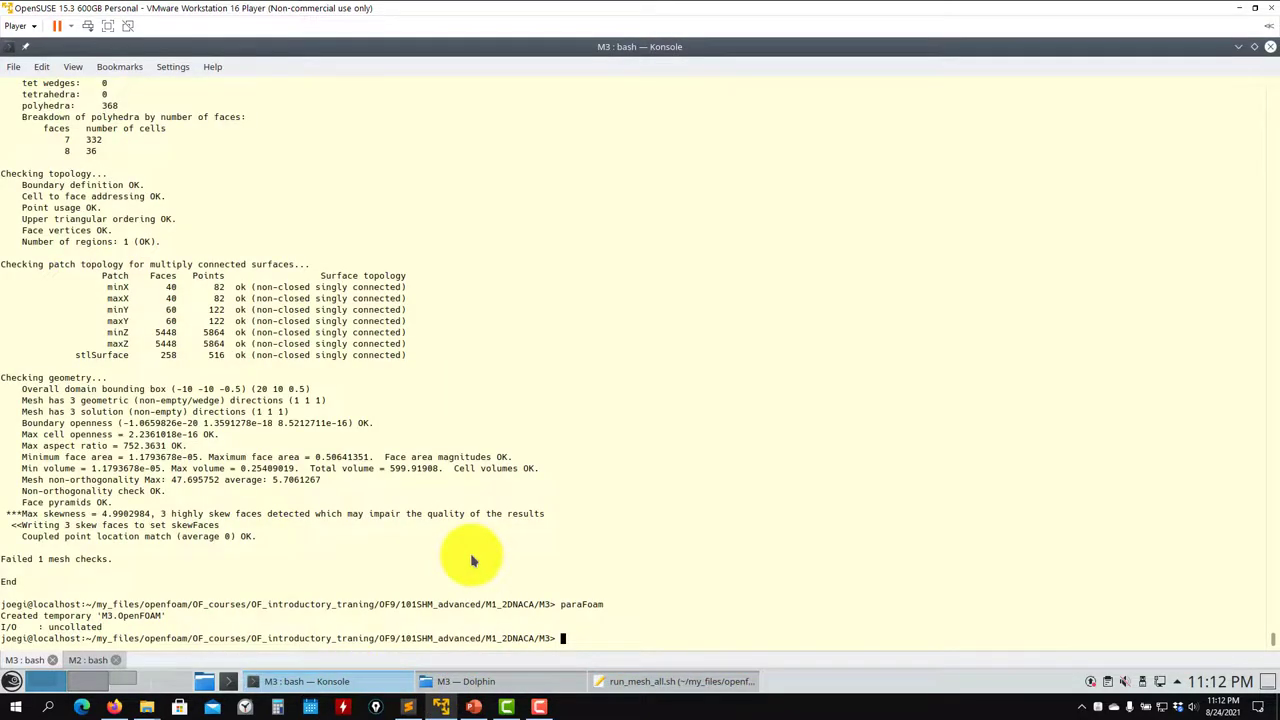
{"action": "key", "text": "Return"}
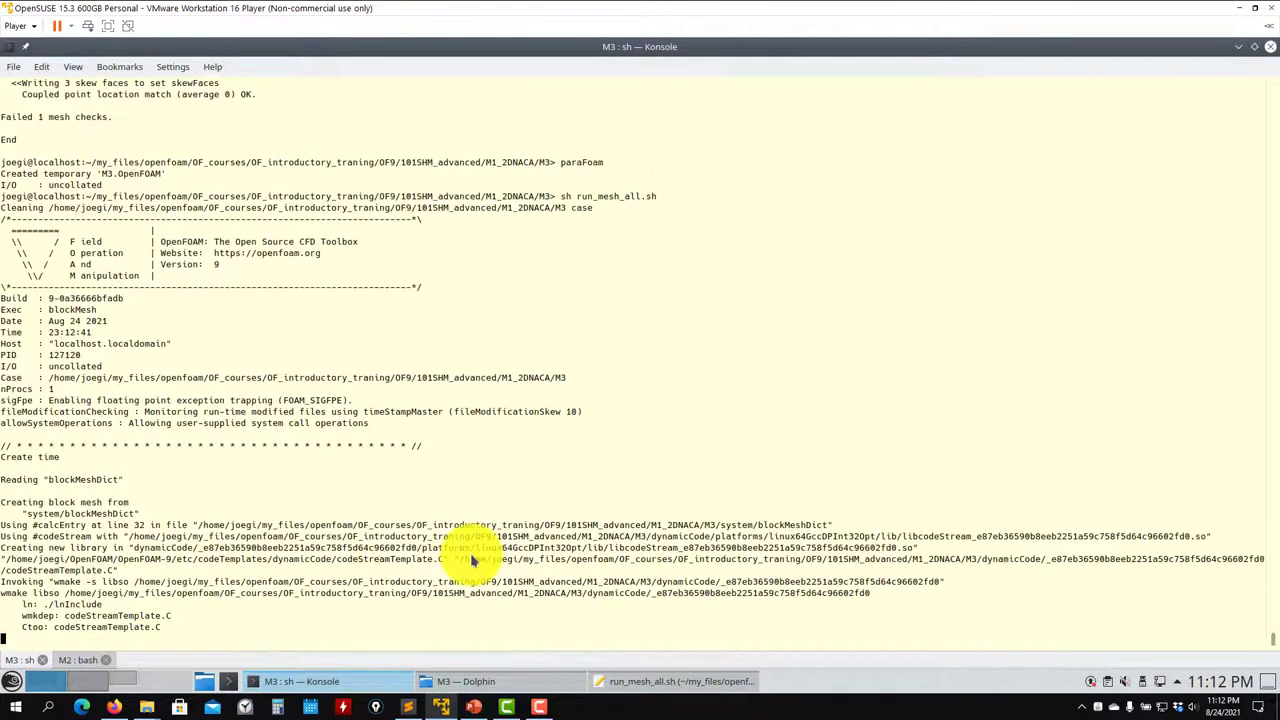
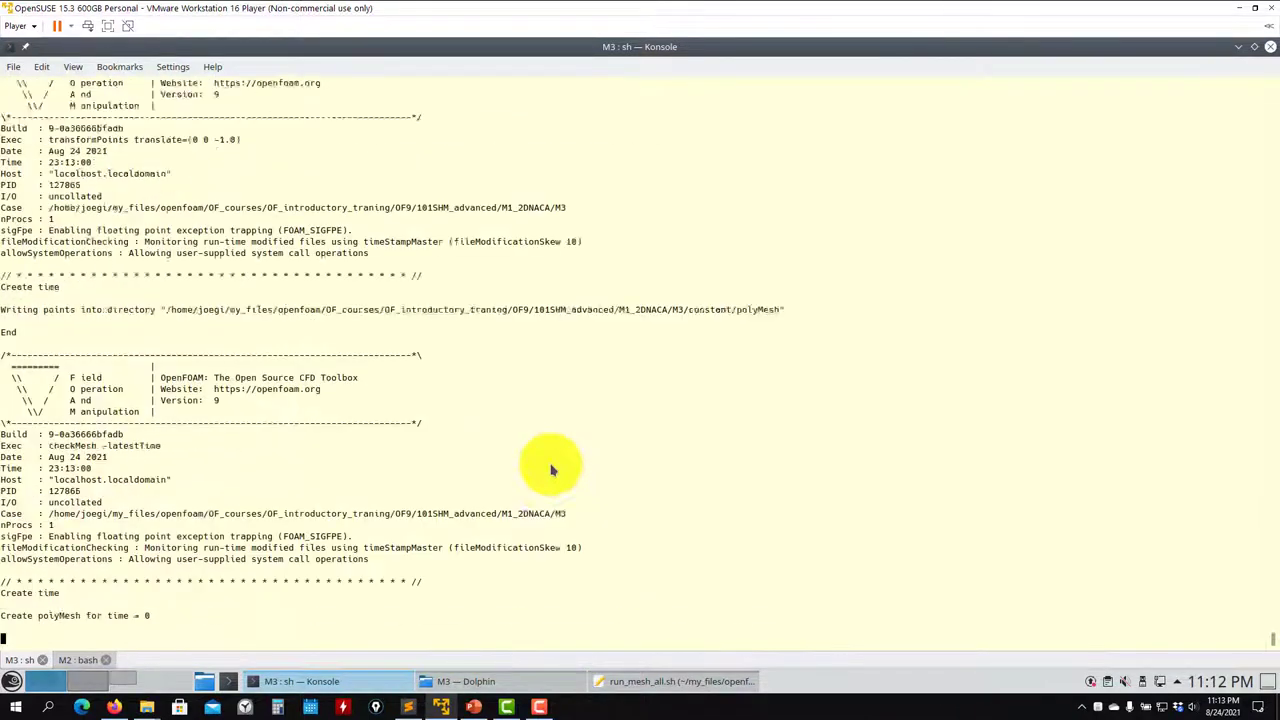
Finish typing paraFoam and run it in the M3 case folder
{"action": "type", "text": "oam"}
{"action": "key", "text": "Return"}
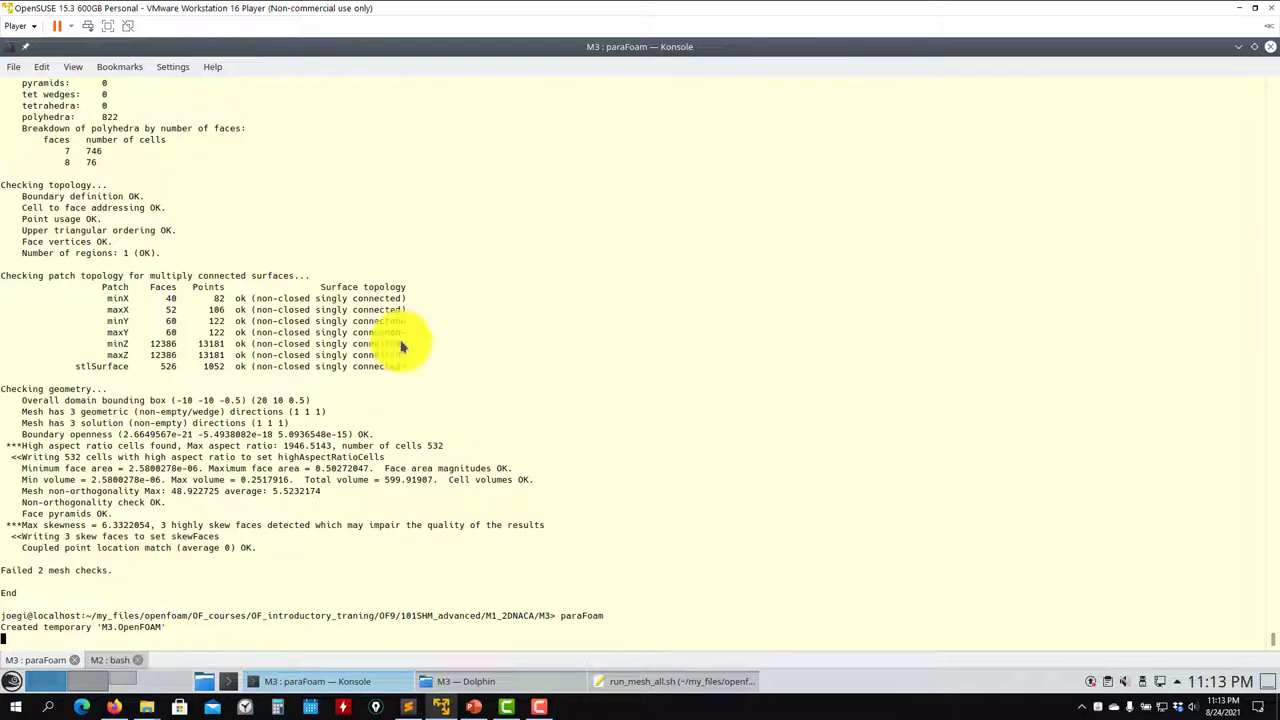
Apply the M3 mesh, show it as Surface With Edges, and centre the airfoil
{"action": "left_click", "coordinate": [45, 360]}
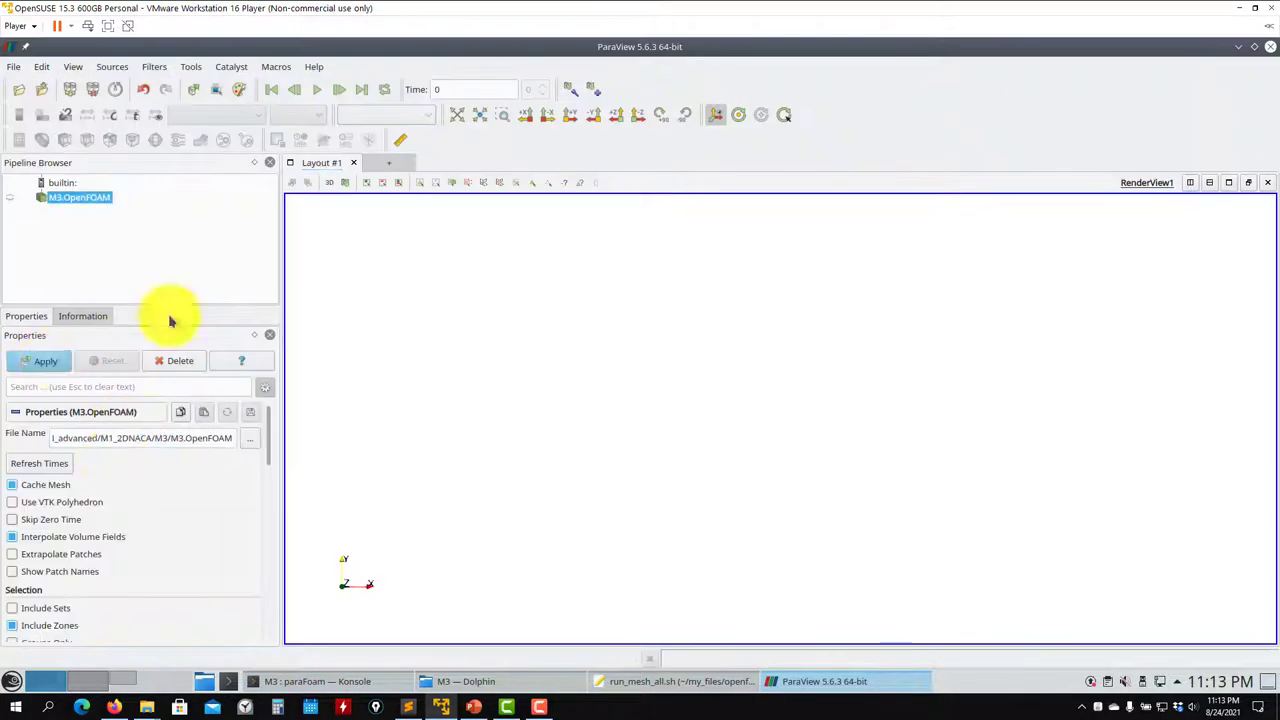
{"action": "left_click", "coordinate": [403, 115]}
{"action": "left_click", "coordinate": [408, 230]}
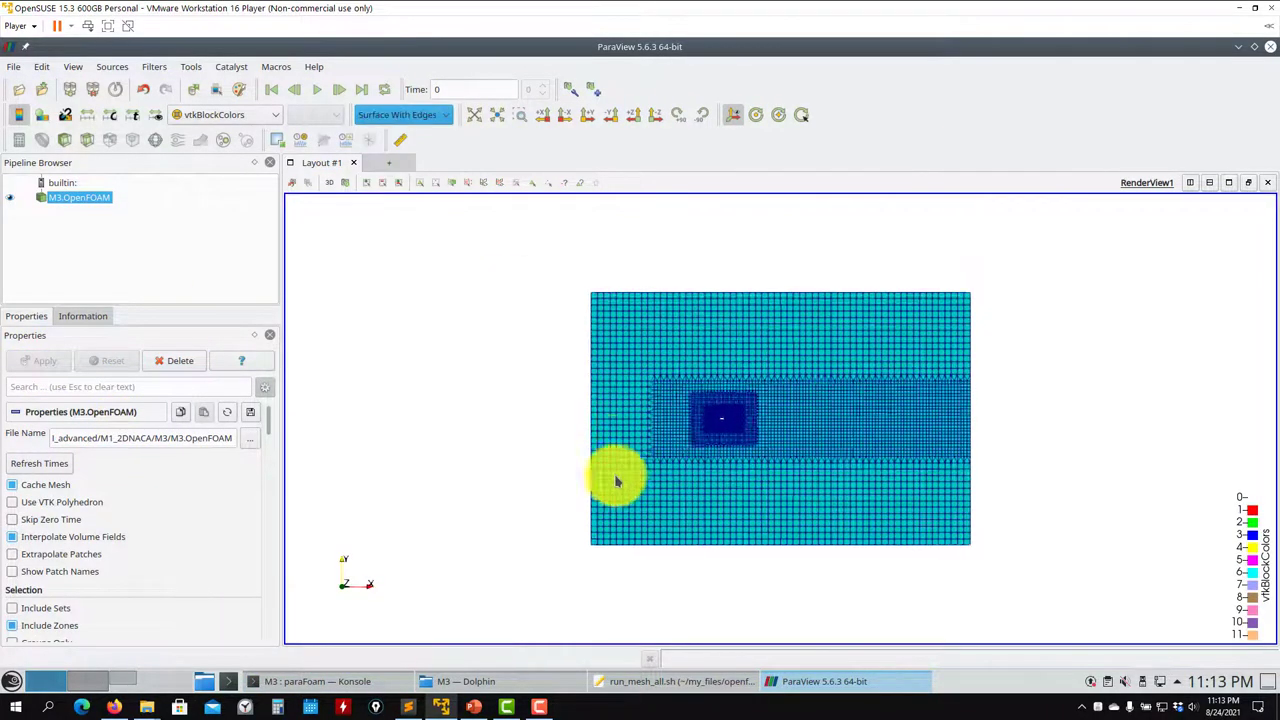
{"action": "scroll", "coordinate": [614, 477], "scroll_direction": "up", "scroll_amount": 5}
{"action": "scroll", "coordinate": [1115, 330], "scroll_direction": "down", "scroll_amount": 3}
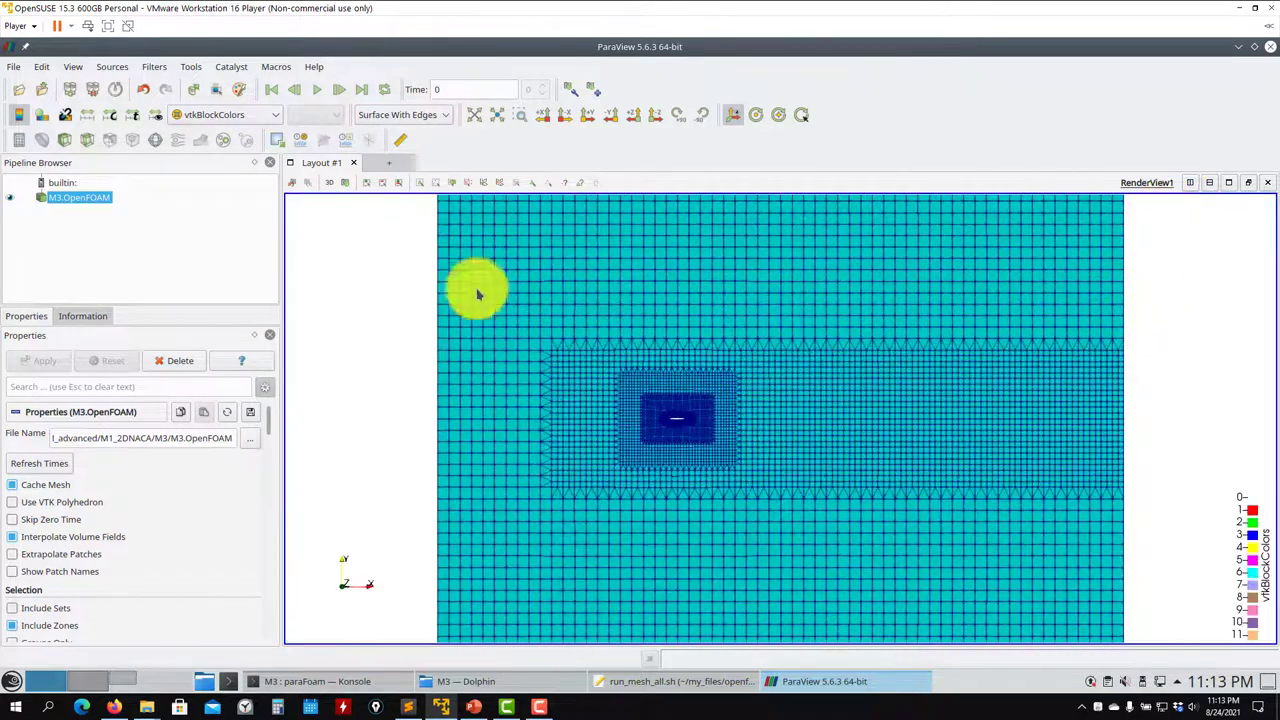
{"action": "scroll", "coordinate": [708, 410], "scroll_direction": "up", "scroll_amount": 4}
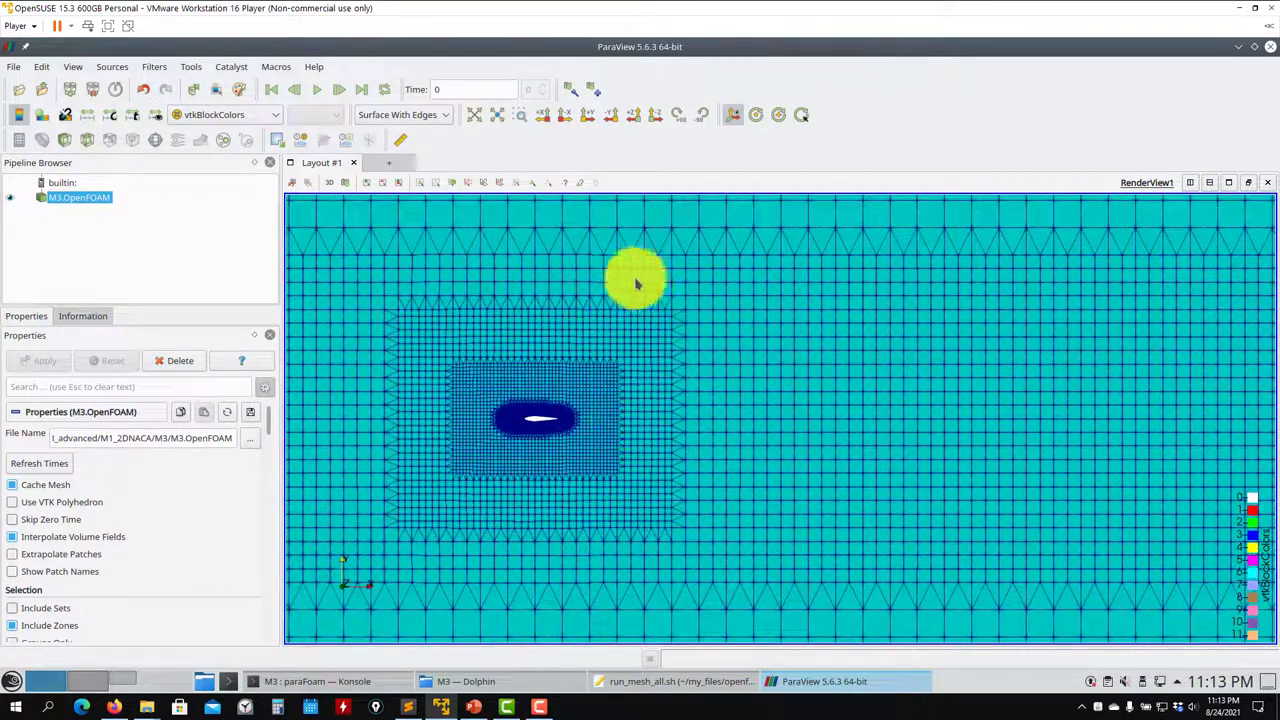
{"action": "left_click_drag", "start_coordinate": [757, 303], "coordinate": [797, 459]}
{"action": "scroll", "coordinate": [797, 459], "scroll_direction": "up", "scroll_amount": 8}
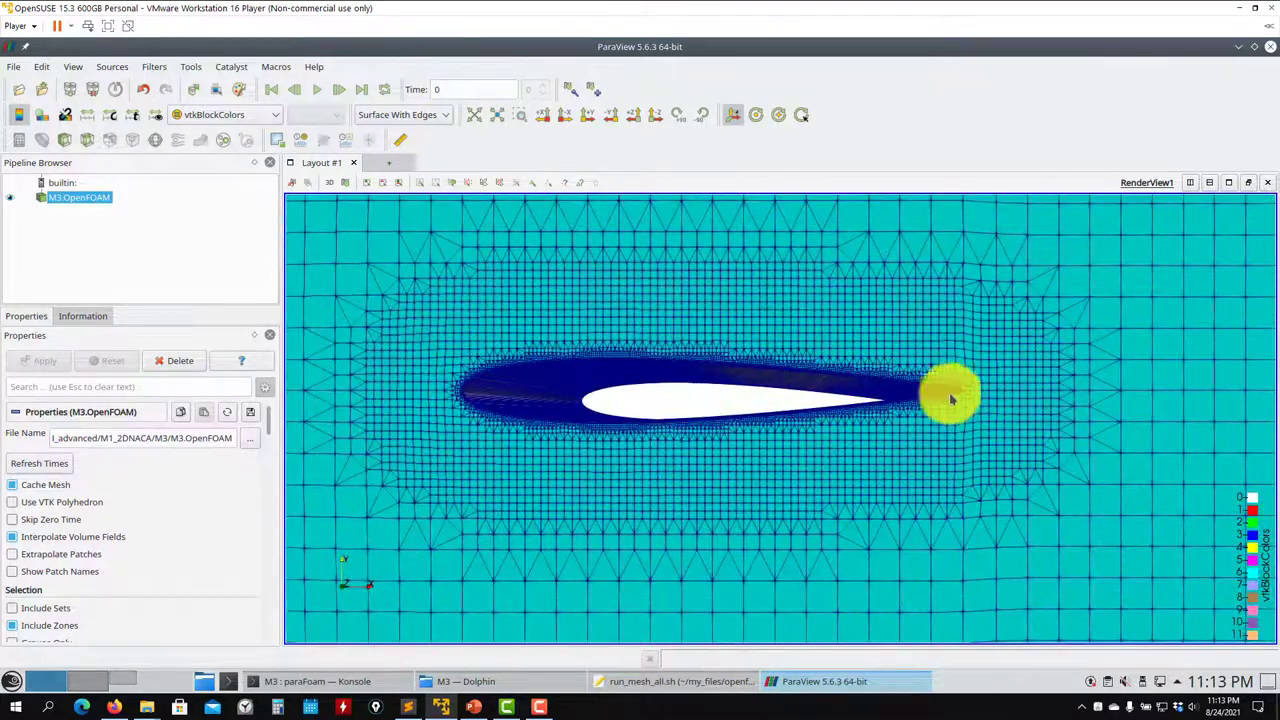
Switch the view to 2D, zoom into the trailing-edge cells, then close ParaView
{"action": "left_click", "coordinate": [330, 182]}
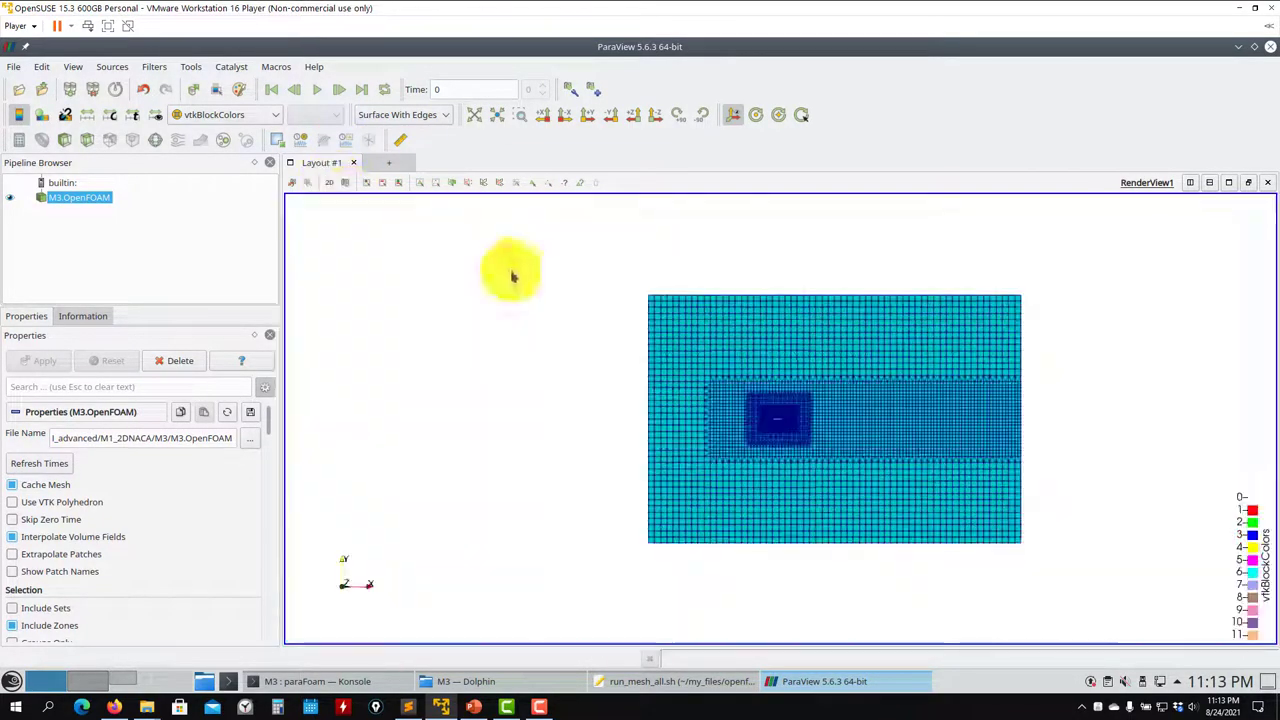
{"action": "scroll", "coordinate": [834, 374], "scroll_direction": "up", "scroll_amount": 5}
{"action": "scroll", "coordinate": [884, 347], "scroll_direction": "up", "scroll_amount": 10}
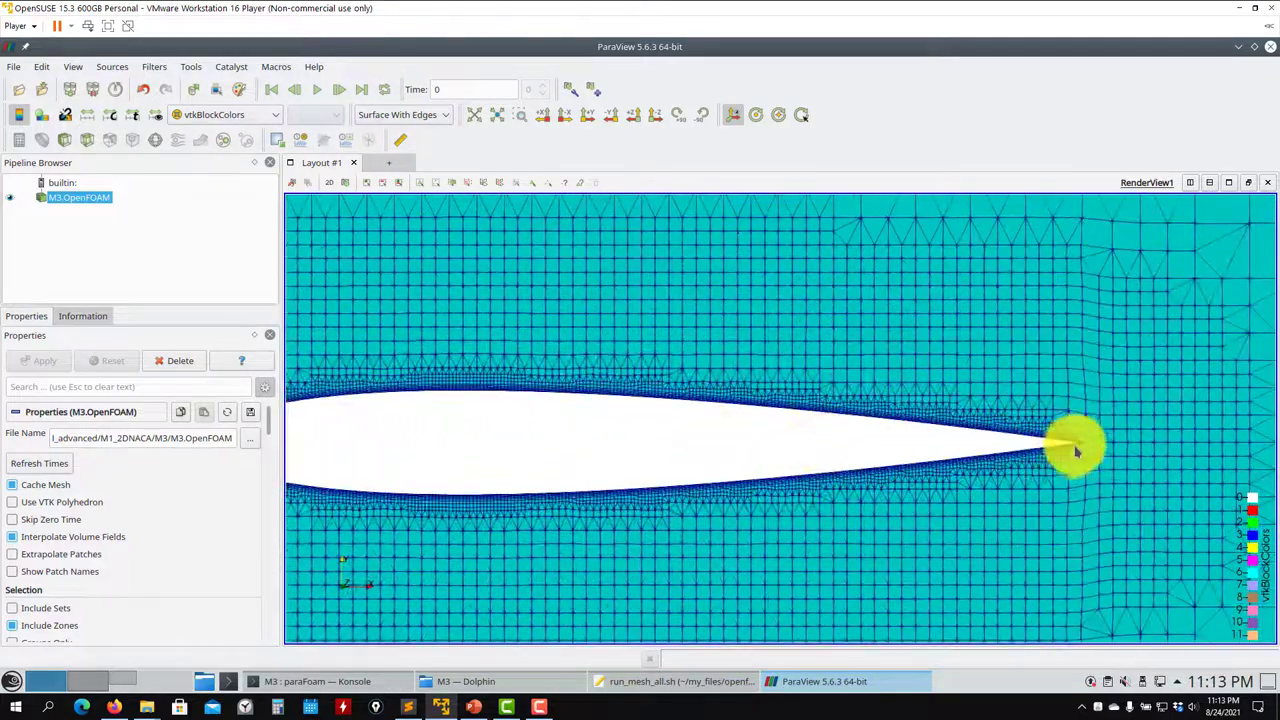
{"action": "scroll", "coordinate": [1058, 456], "scroll_direction": "up", "scroll_amount": 5}
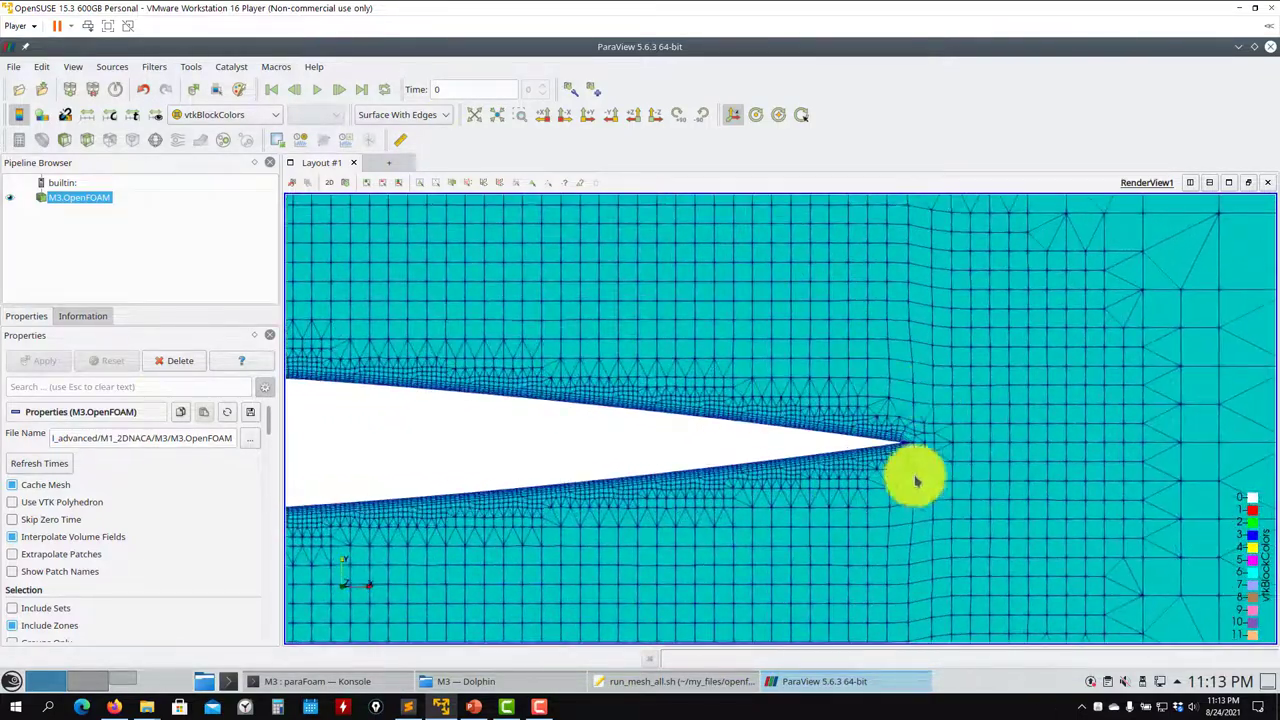
{"action": "scroll", "coordinate": [932, 518], "scroll_direction": "up", "scroll_amount": 8}
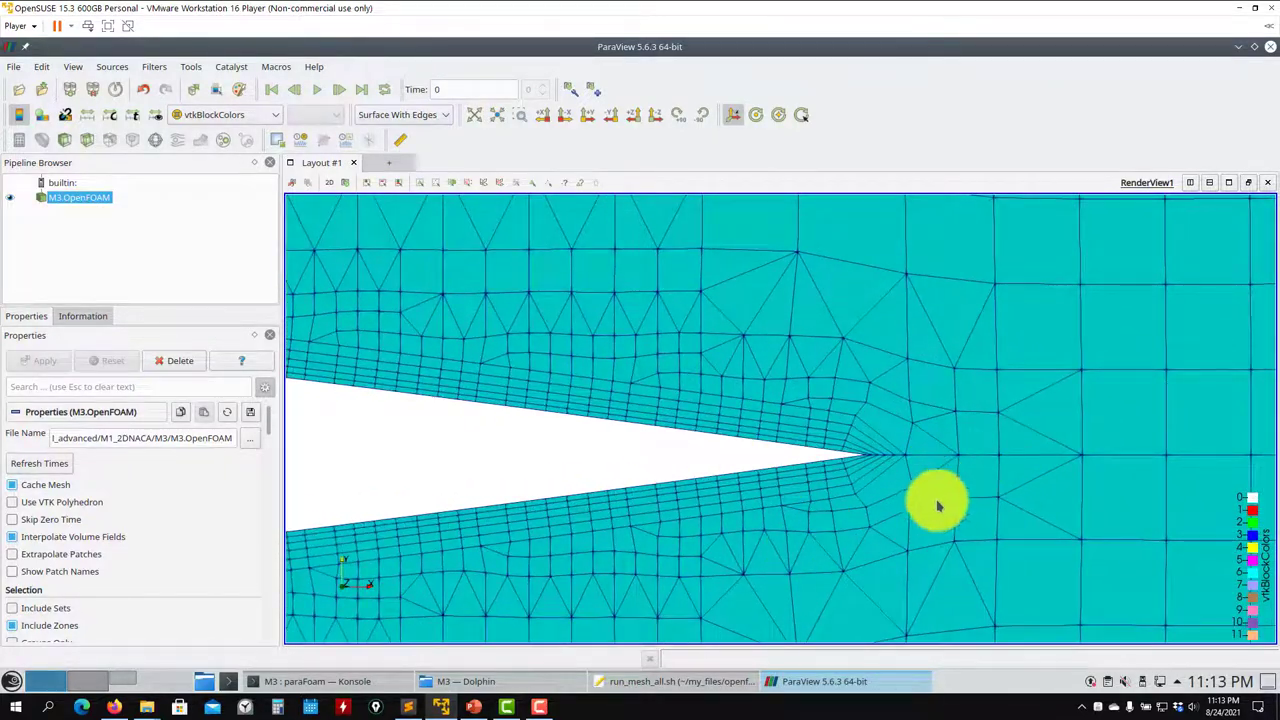
{"action": "scroll", "coordinate": [801, 377], "scroll_direction": "down", "scroll_amount": 4}
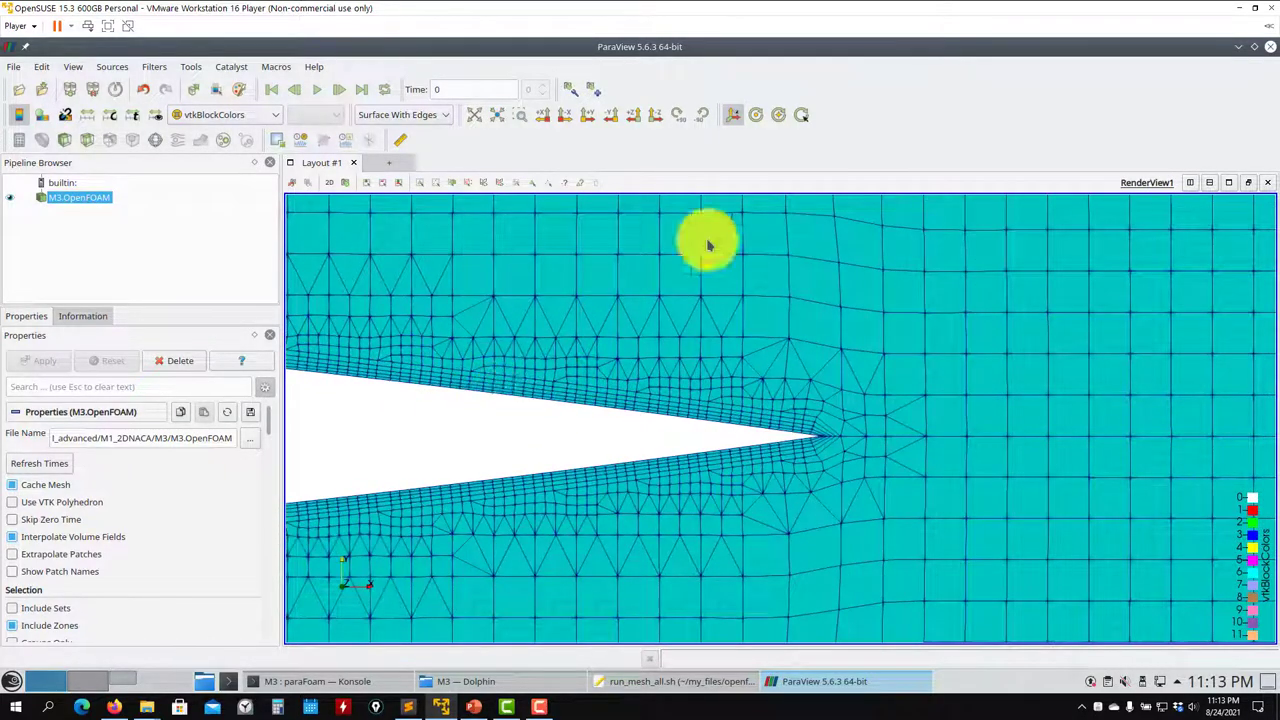
{"action": "scroll", "coordinate": [708, 245], "scroll_direction": "down", "scroll_amount": 8}
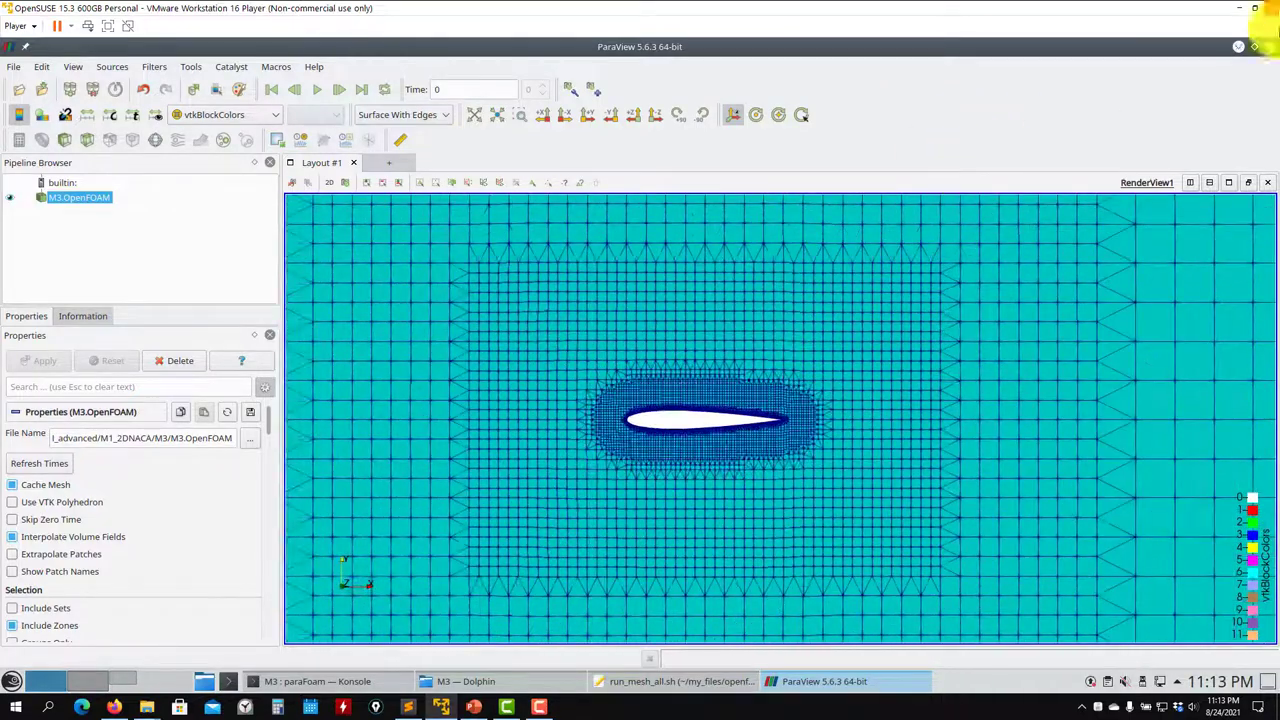
{"action": "left_click", "coordinate": [1270, 47]}
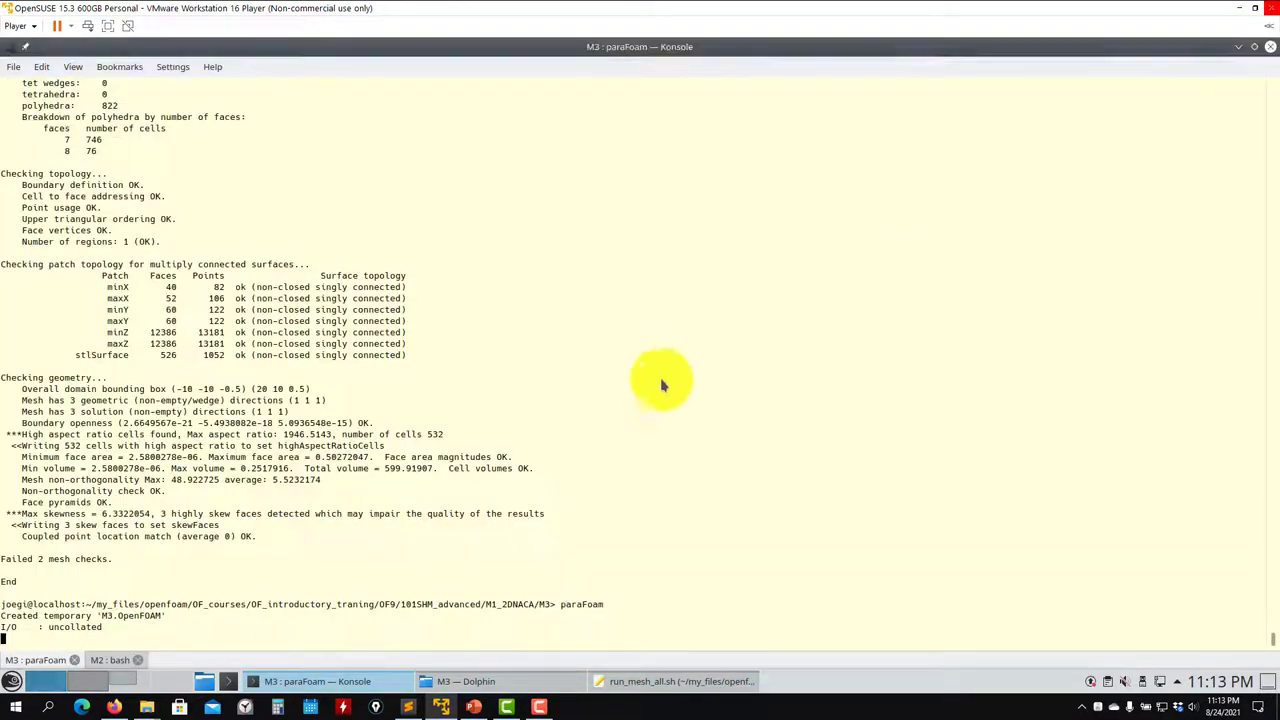
Close the run_mesh_all.sh script and open the M4 case folder in Dolphin
{"action": "left_click", "coordinate": [630, 685]}
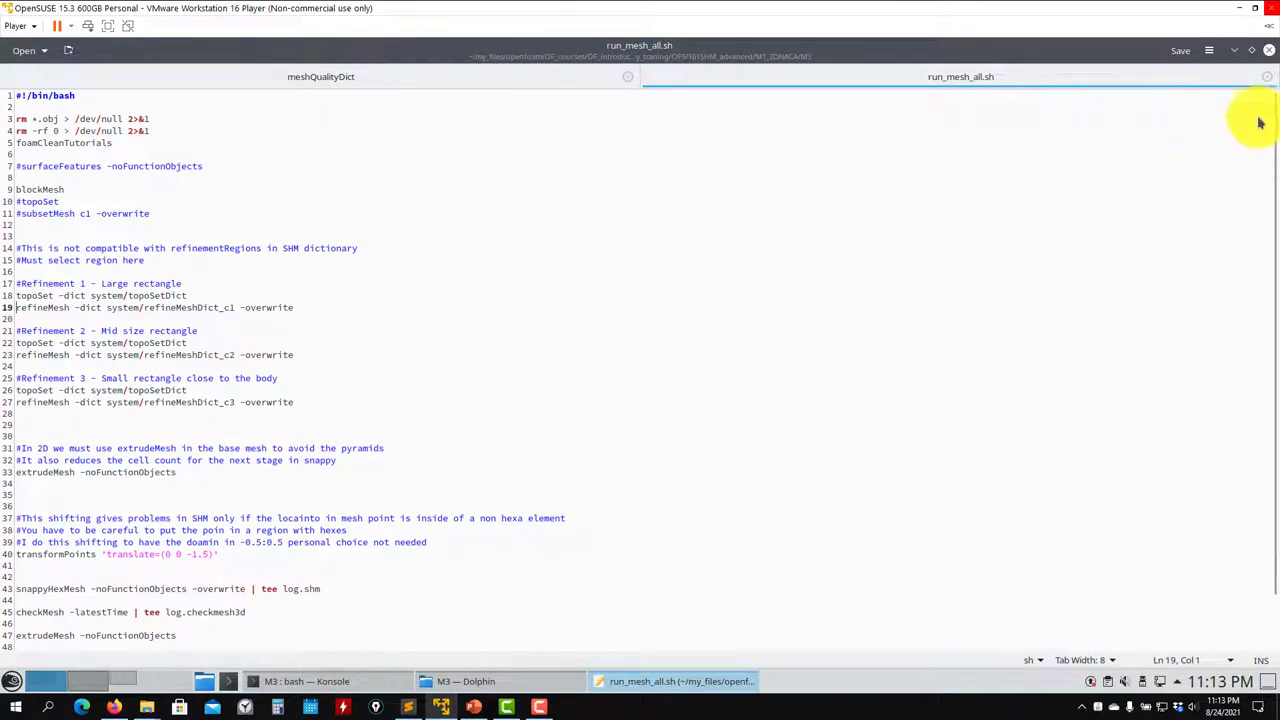
{"action": "left_click", "coordinate": [1269, 52]}
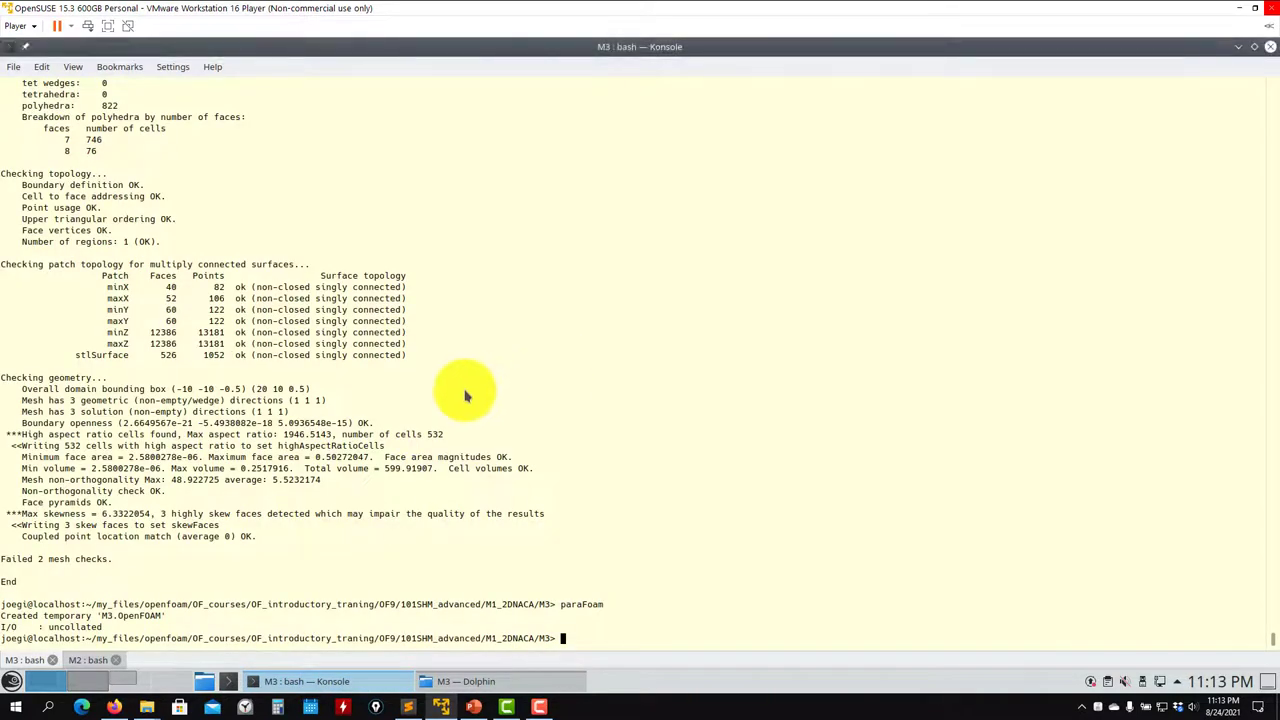
{"action": "left_click", "coordinate": [497, 686]}
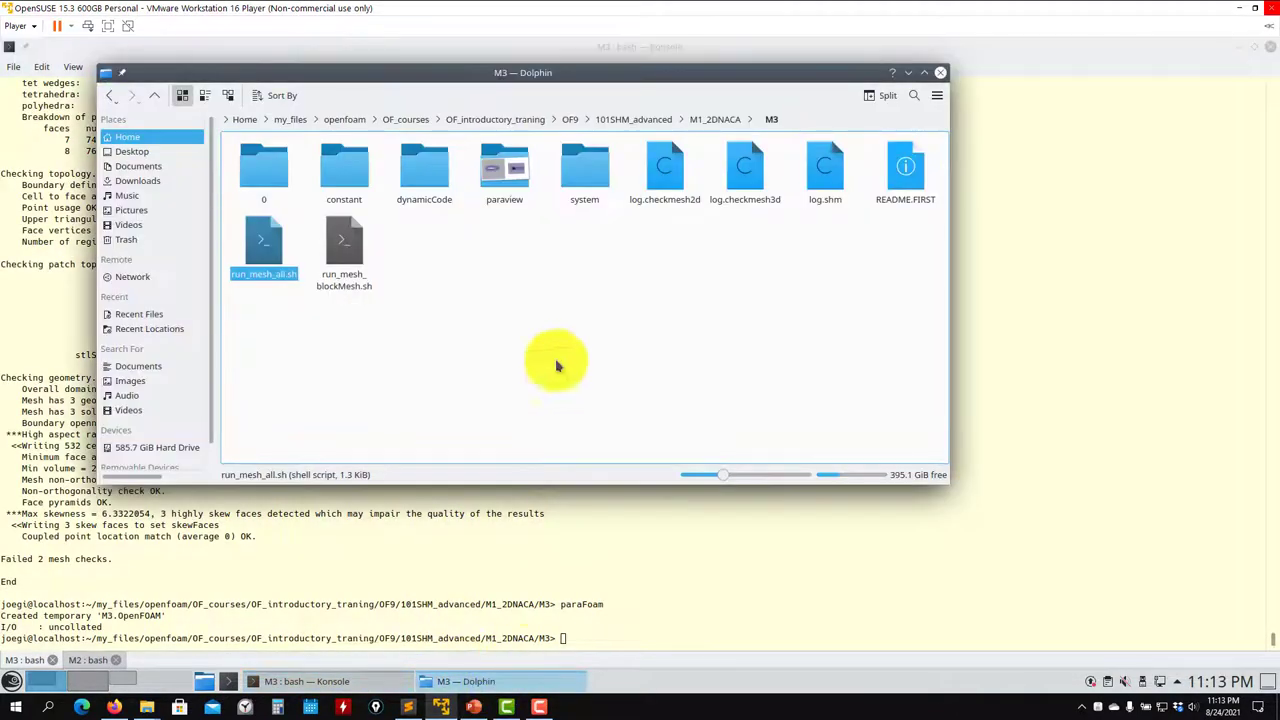
{"action": "left_click", "coordinate": [155, 95]}
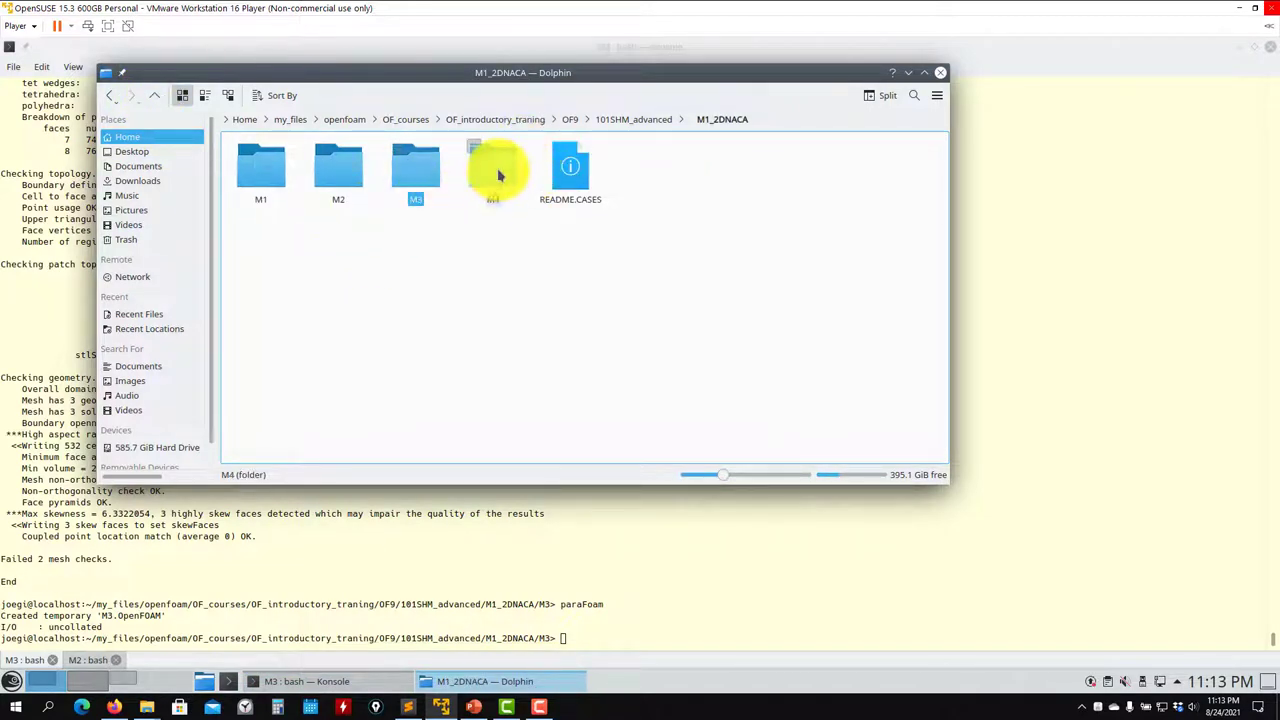
{"action": "double_click", "coordinate": [495, 172]}
Move the terminal into M4 with cd .. and cd M4/, list it, and return to Dolphin
{"action": "left_click", "coordinate": [459, 560]}
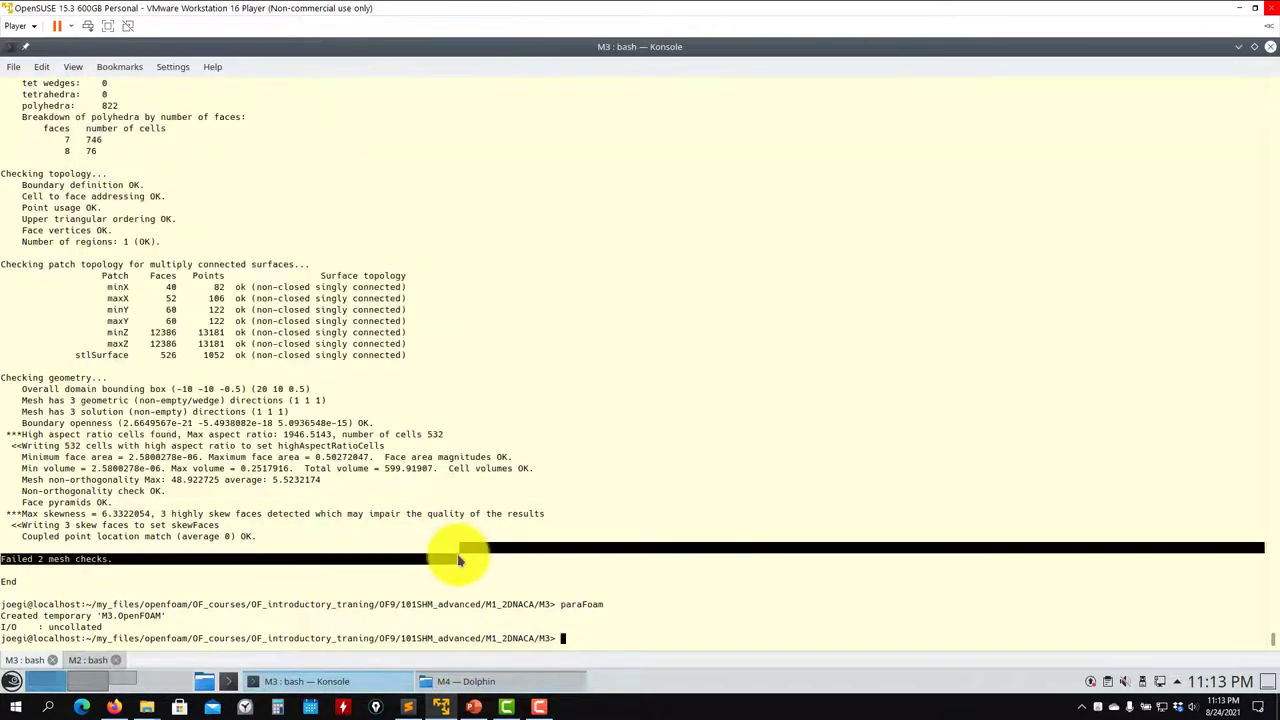
{"action": "type", "text": "cd .."}
{"action": "key", "text": "Return"}
{"action": "type", "text": "cd M4/"}
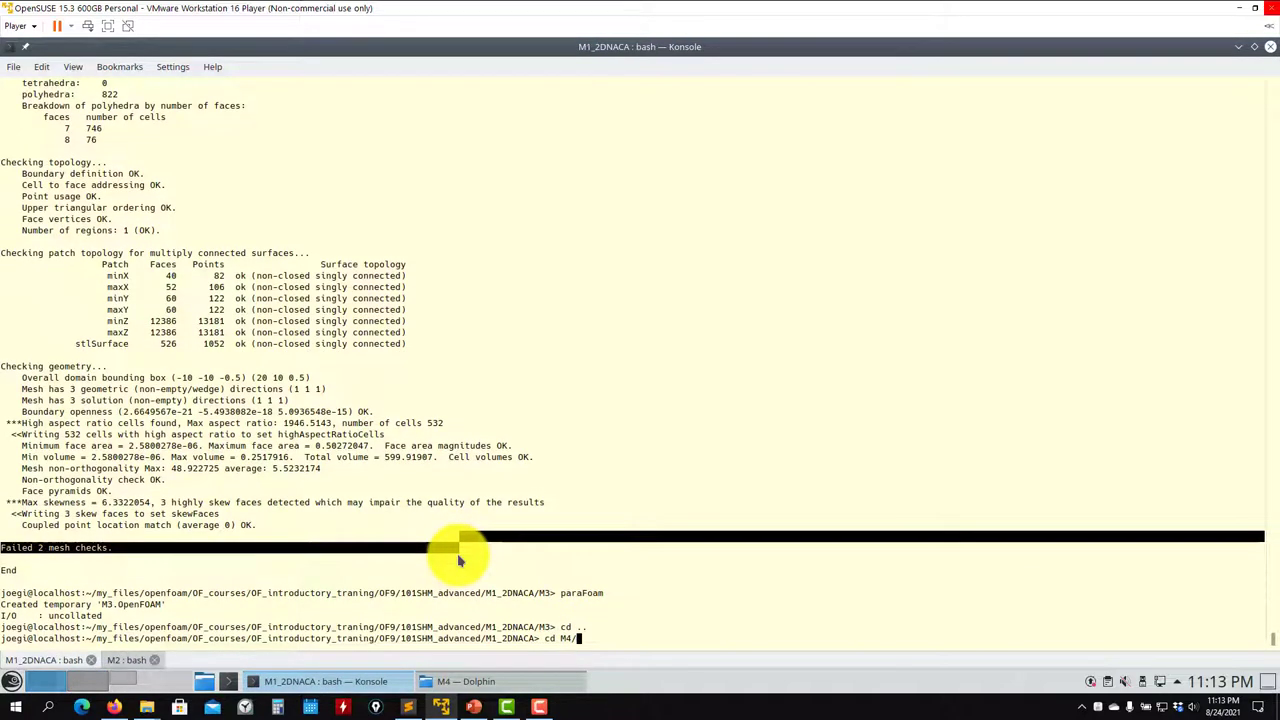
{"action": "key", "text": "Return"}
{"action": "type", "text": "ls"}
{"action": "key", "text": "Return"}
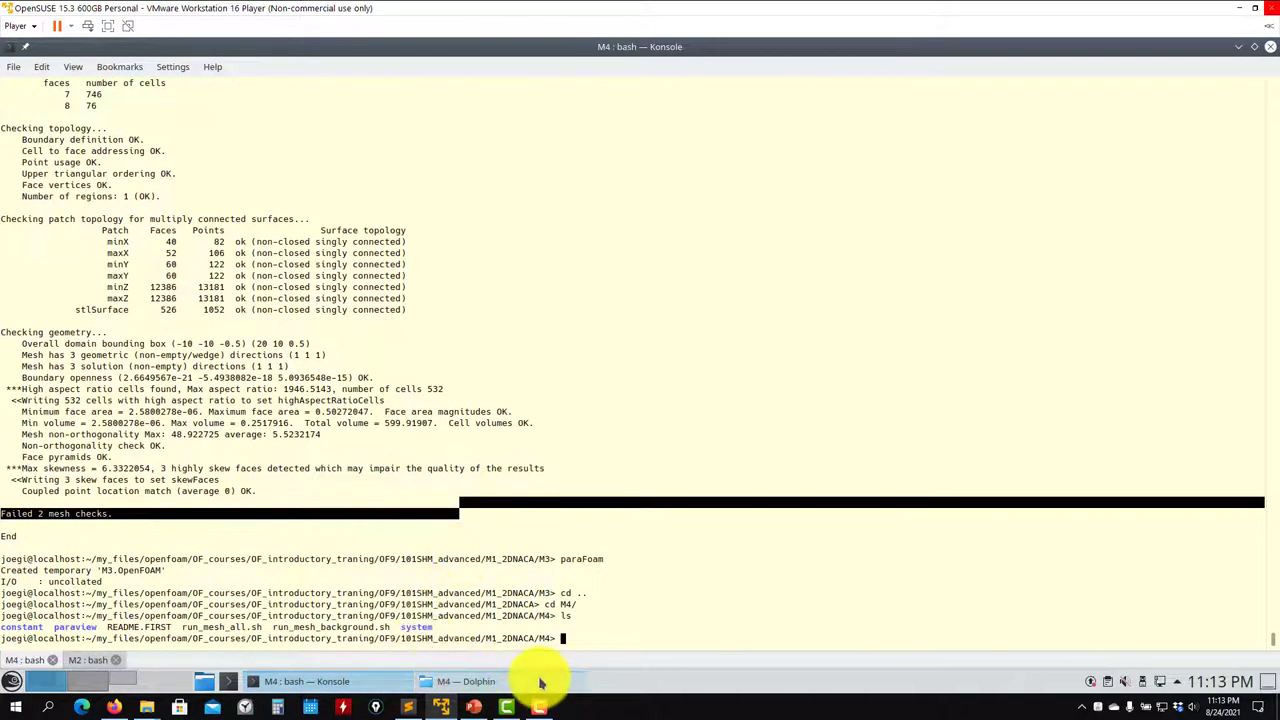
{"action": "left_click", "coordinate": [468, 678]}
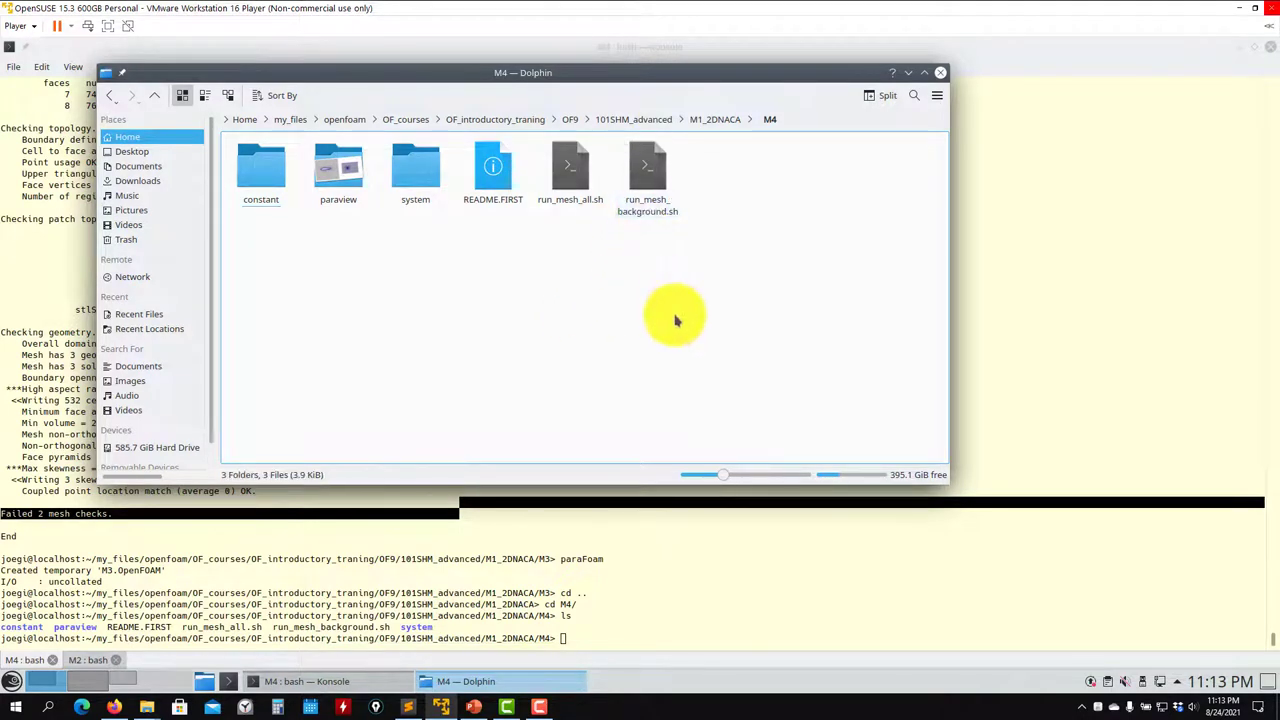
{"action": "right_click", "coordinate": [651, 174]}
Open run_mesh_background.sh in the text editor and select its snappyHexMesh command line
{"action": "mouse_move", "coordinate": [740, 192]}
{"action": "left_click", "coordinate": [846, 246]}
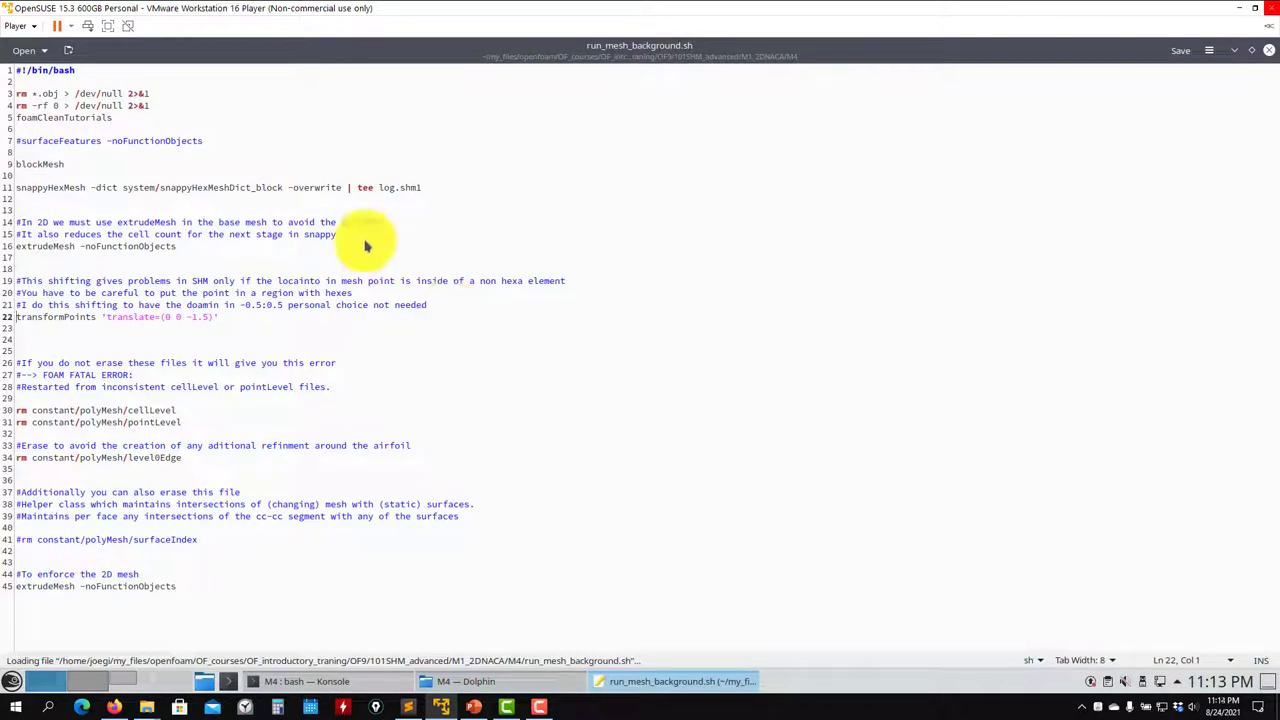
{"action": "triple_click", "coordinate": [46, 190]}
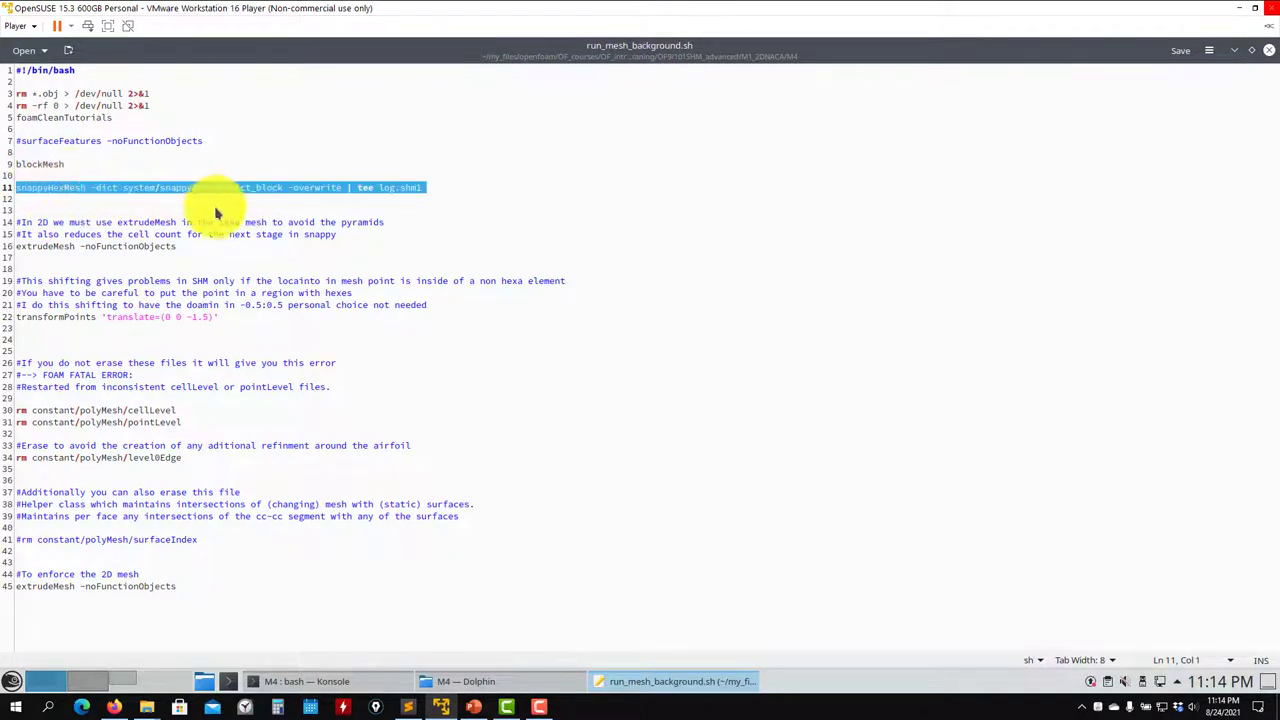
Review the refinementBox and refinementCylinder in system/snappyHexMeshDict_block, then close it
{"action": "left_click", "coordinate": [487, 686]}
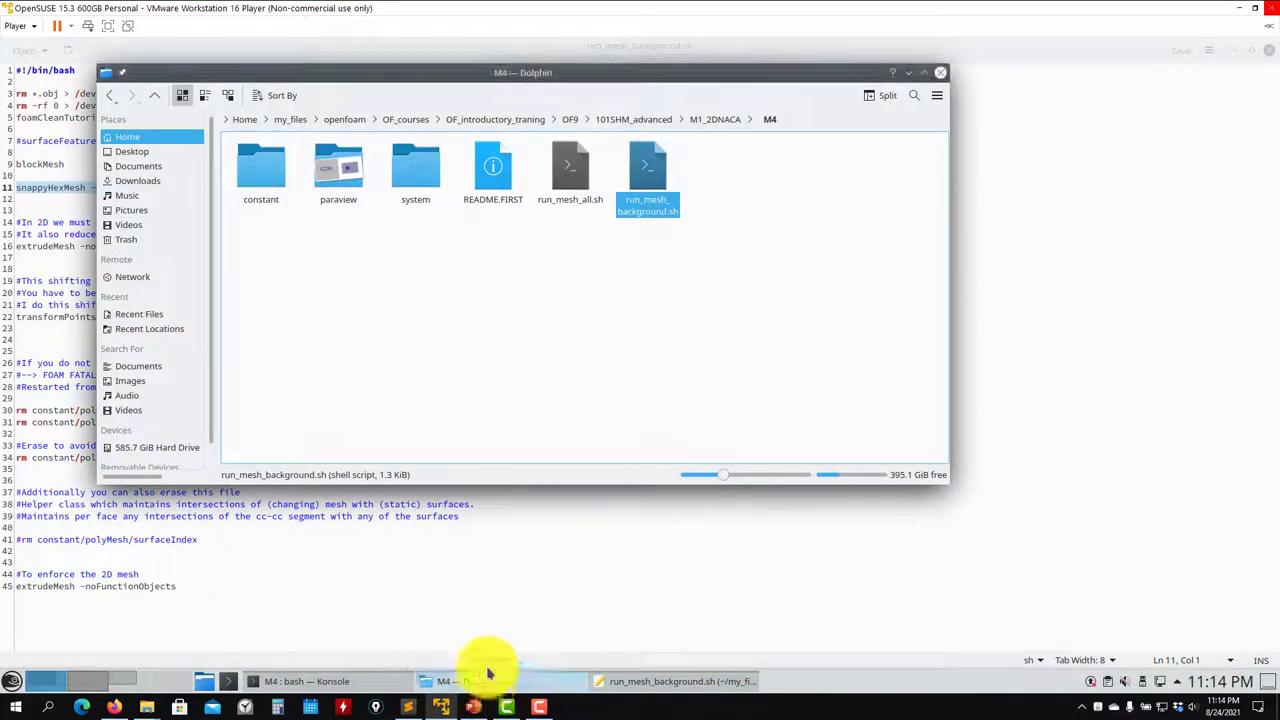
{"action": "left_click", "coordinate": [423, 175]}
{"action": "left_click_drag", "start_coordinate": [286, 286], "coordinate": [308, 563]}
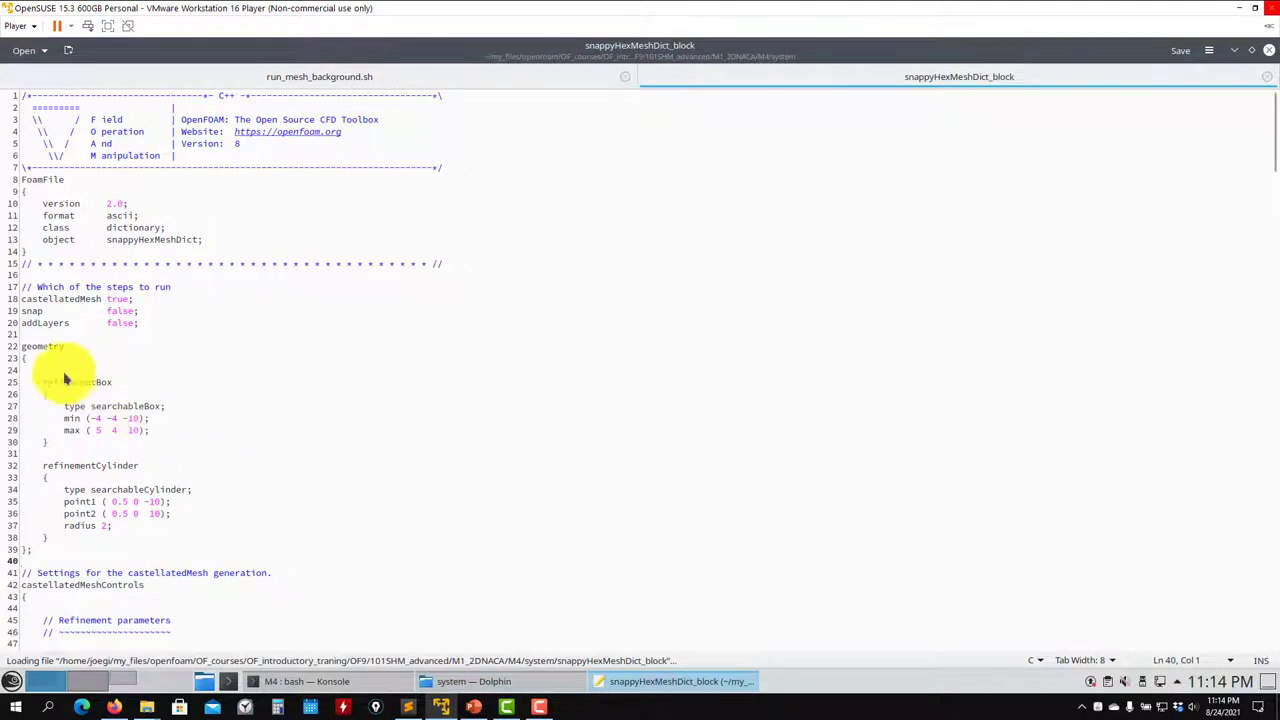
{"action": "left_click_drag", "start_coordinate": [42, 384], "coordinate": [120, 538]}
{"action": "scroll", "coordinate": [120, 538], "scroll_direction": "down", "scroll_amount": 18}
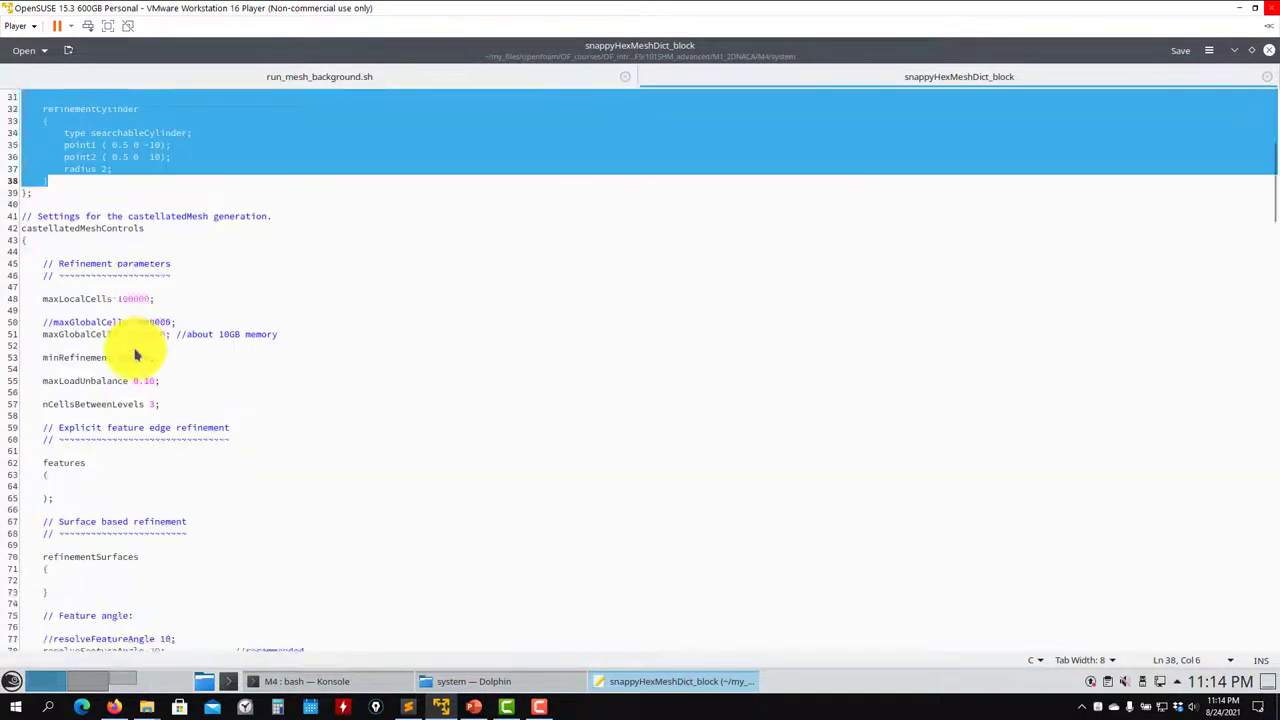
{"action": "scroll", "coordinate": [137, 354], "scroll_direction": "down", "scroll_amount": 2}
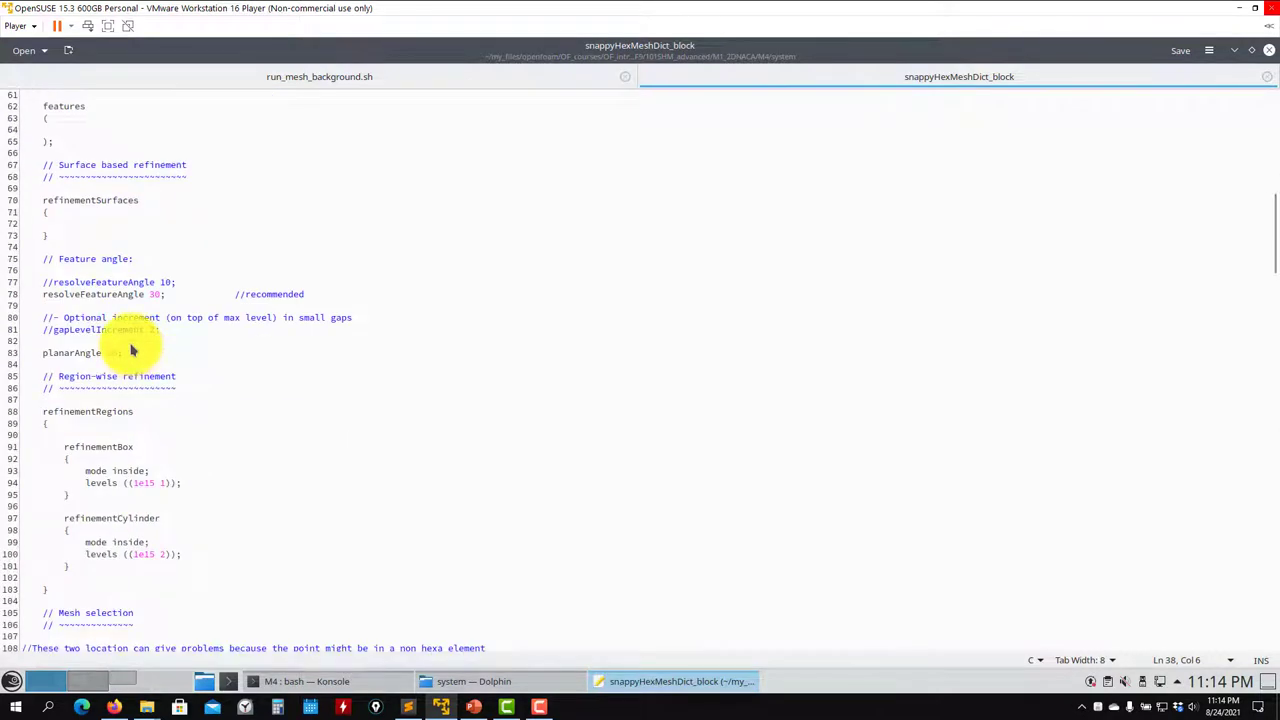
{"action": "scroll", "coordinate": [130, 350], "scroll_direction": "up", "scroll_amount": 20}
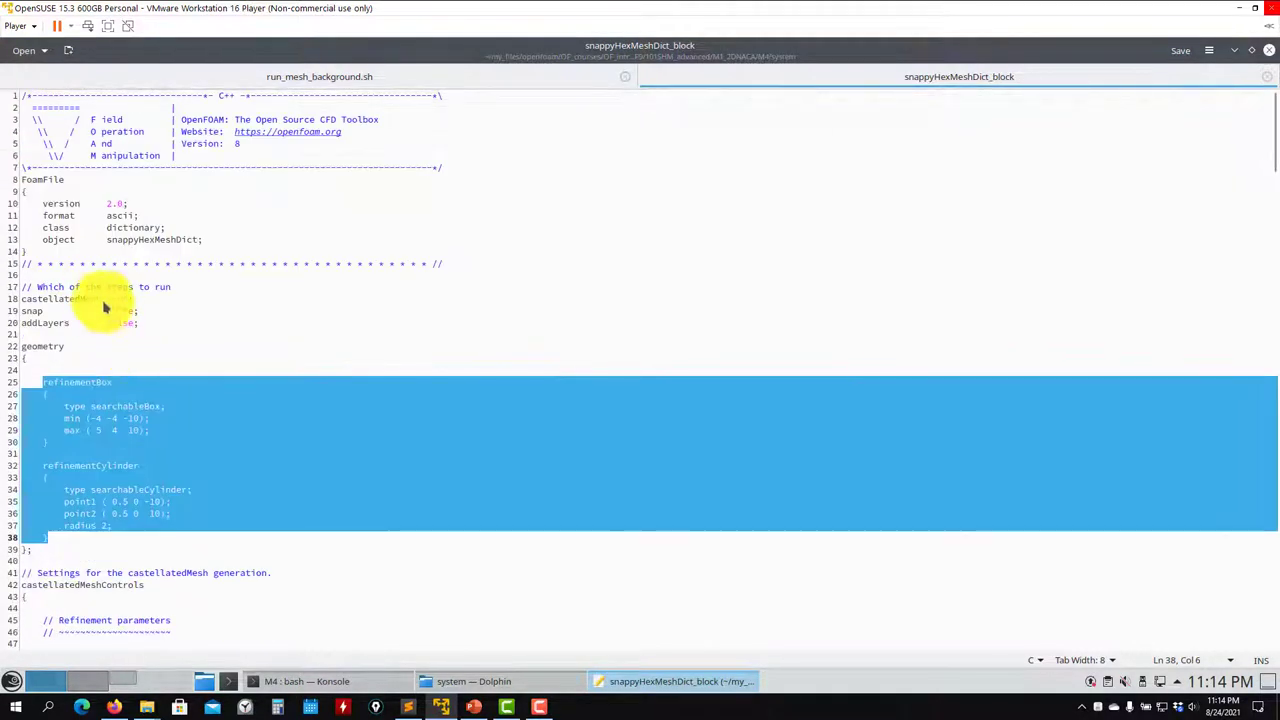
{"action": "left_click", "coordinate": [114, 304]}
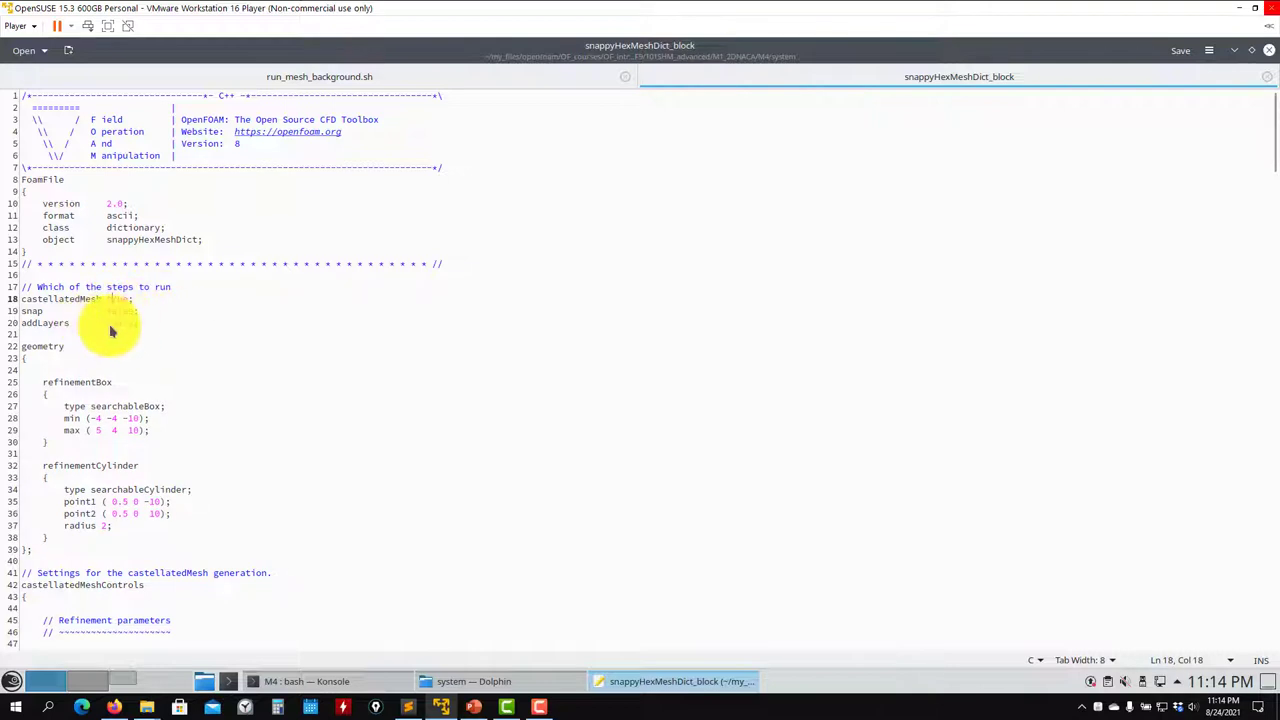
{"action": "left_click", "coordinate": [1268, 50]}
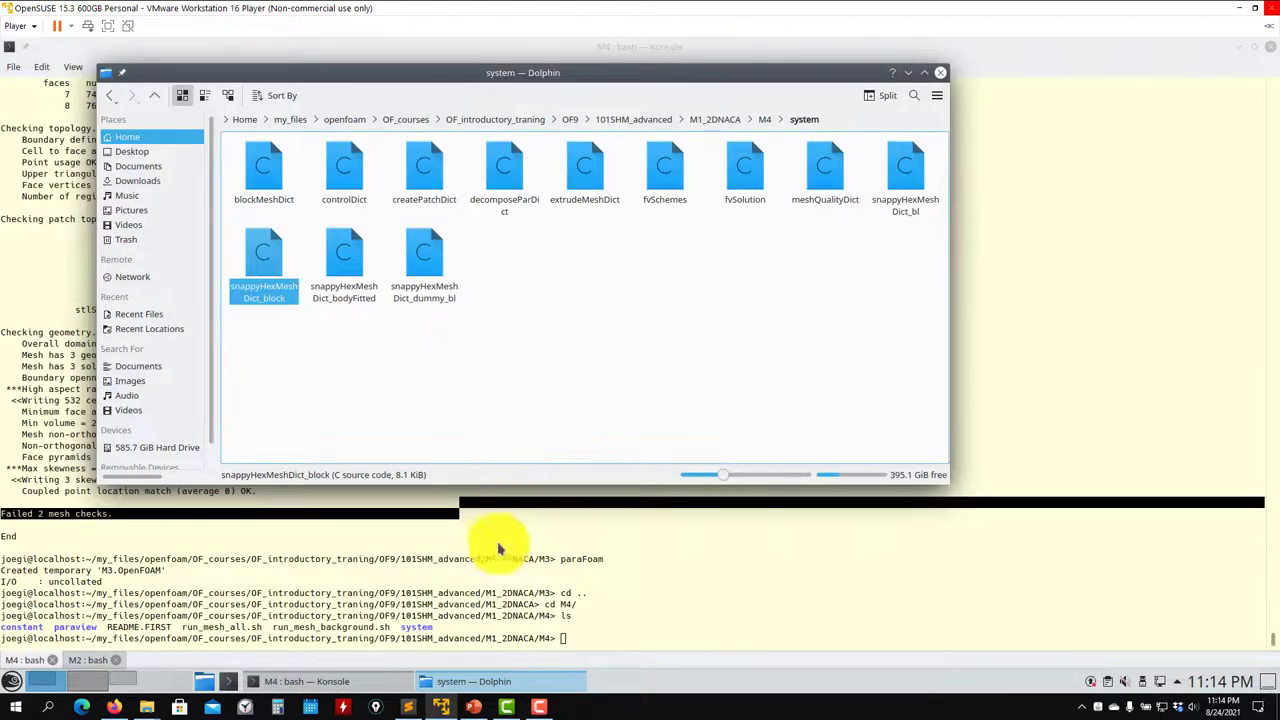
List the M4 folder, run sh run_mesh_background.sh, then launch paraFoam
{"action": "left_click", "coordinate": [500, 548]}
{"action": "type", "text": "ls"}
{"action": "key", "text": "Return"}
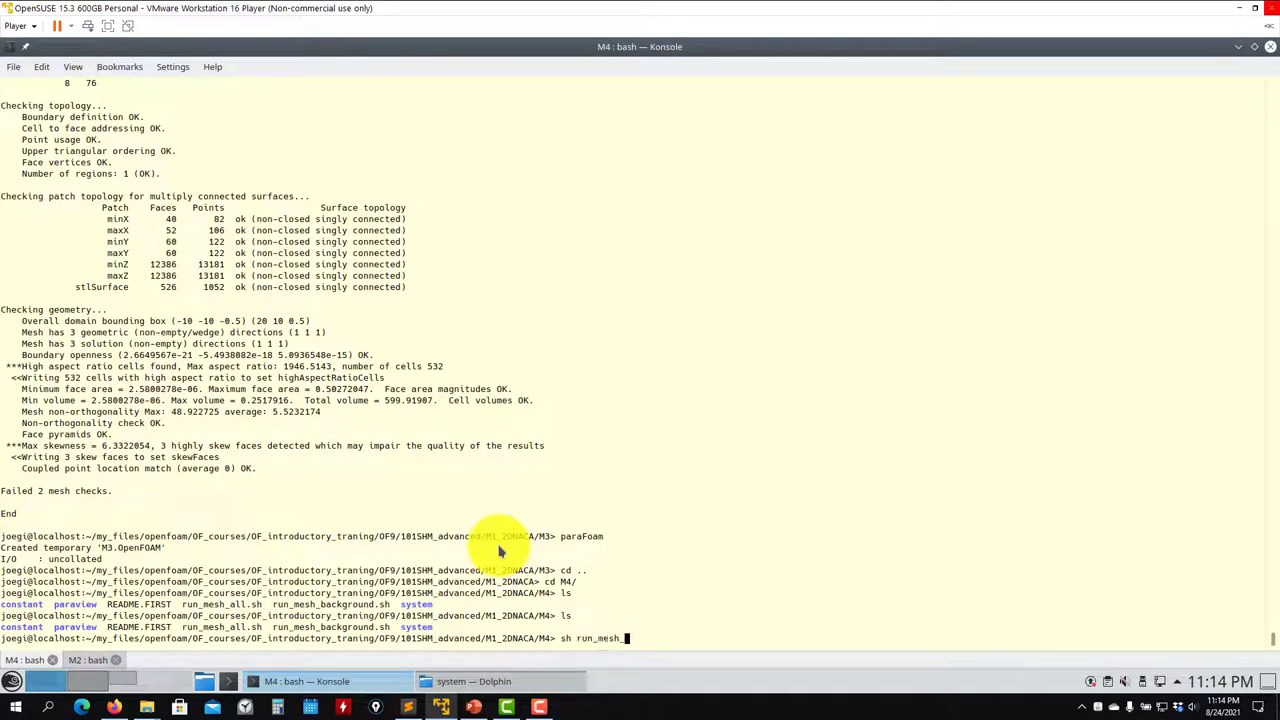
{"action": "type", "text": "sh run_mesh_ba"}
{"action": "key", "text": "Tab"}
{"action": "key", "text": "Return"}
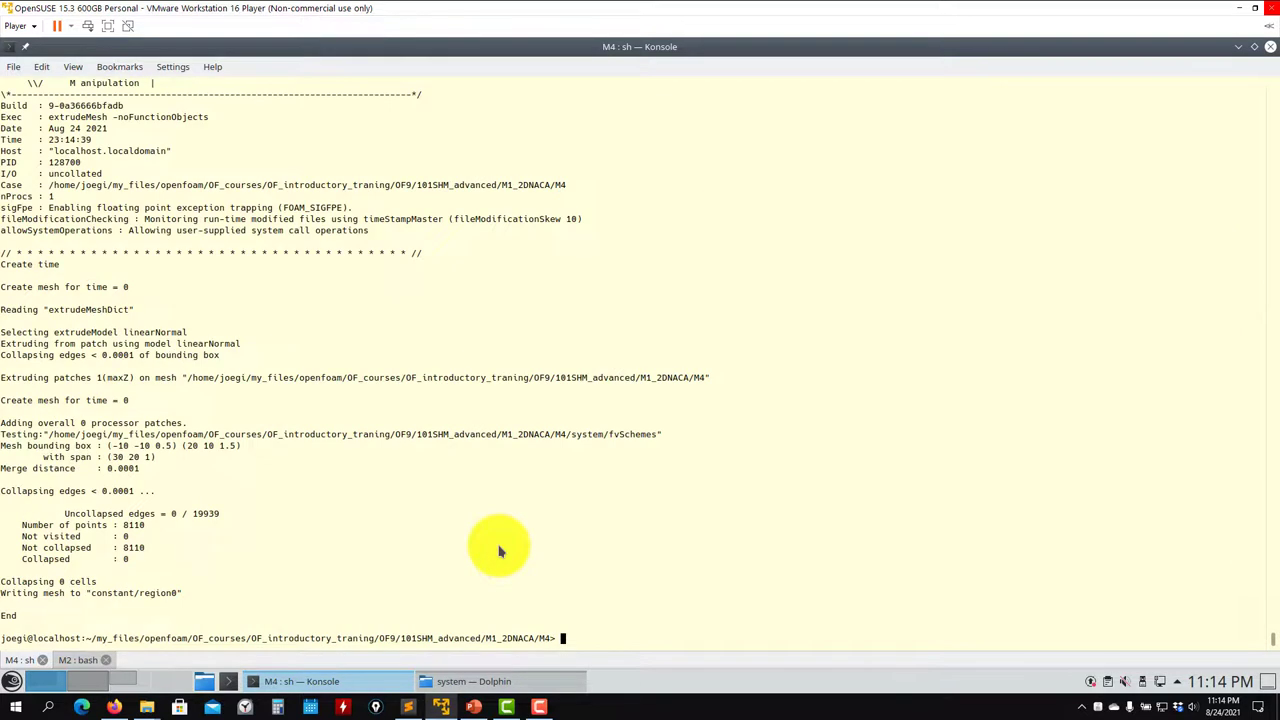
{"action": "key", "text": "Return"}
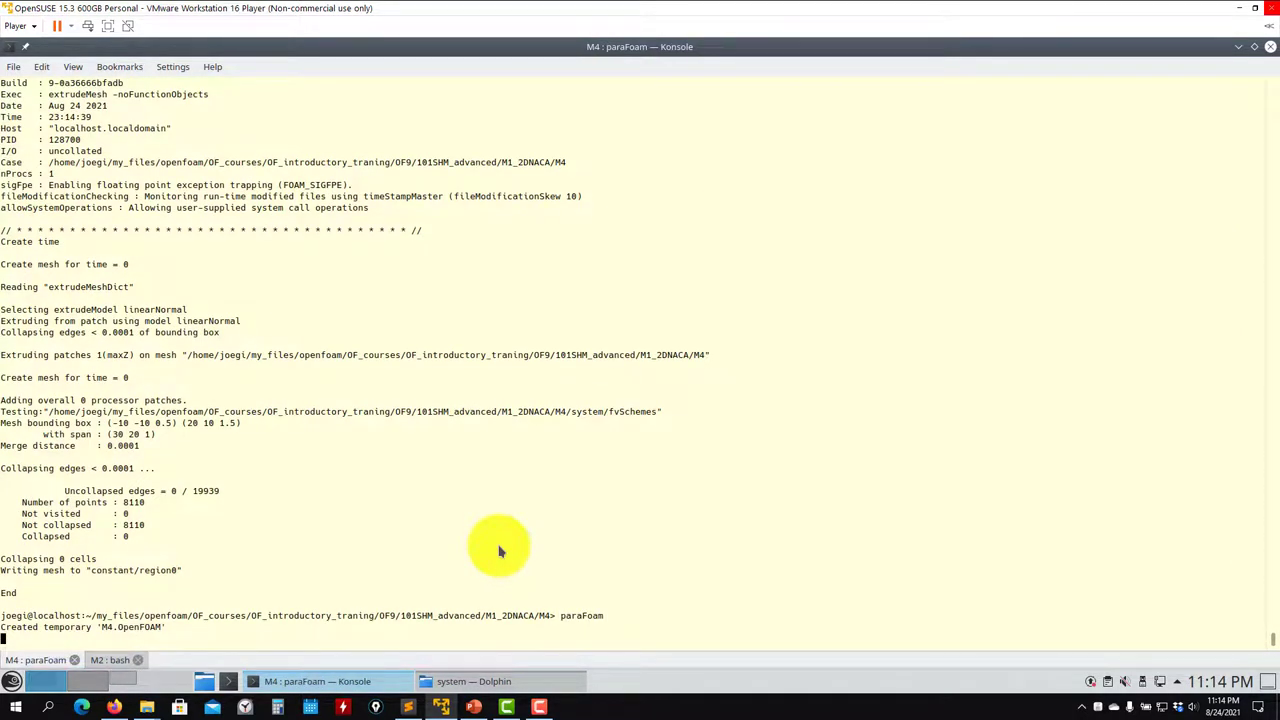
Apply the M4 background mesh and display it as Surface With Edges, zooming around
{"action": "left_click", "coordinate": [40, 361]}
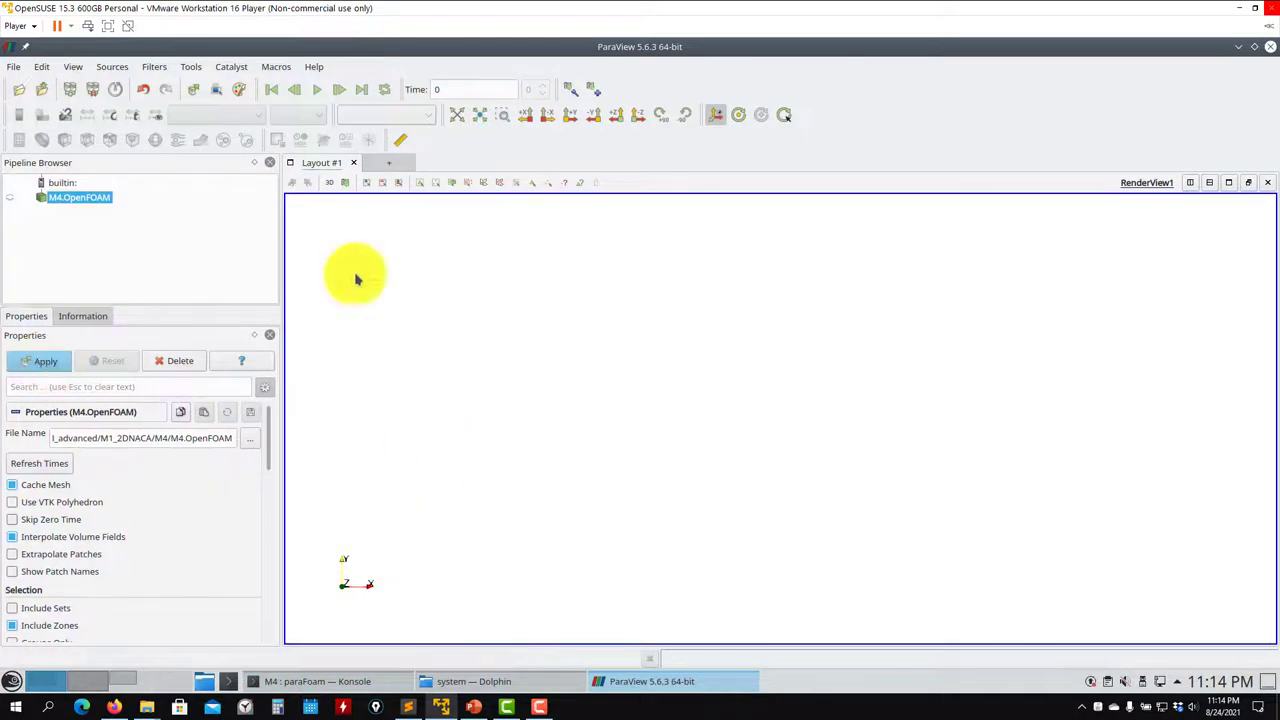
{"action": "scroll", "coordinate": [495, 504], "scroll_direction": "up", "scroll_amount": 5}
{"action": "left_click", "coordinate": [432, 110]}
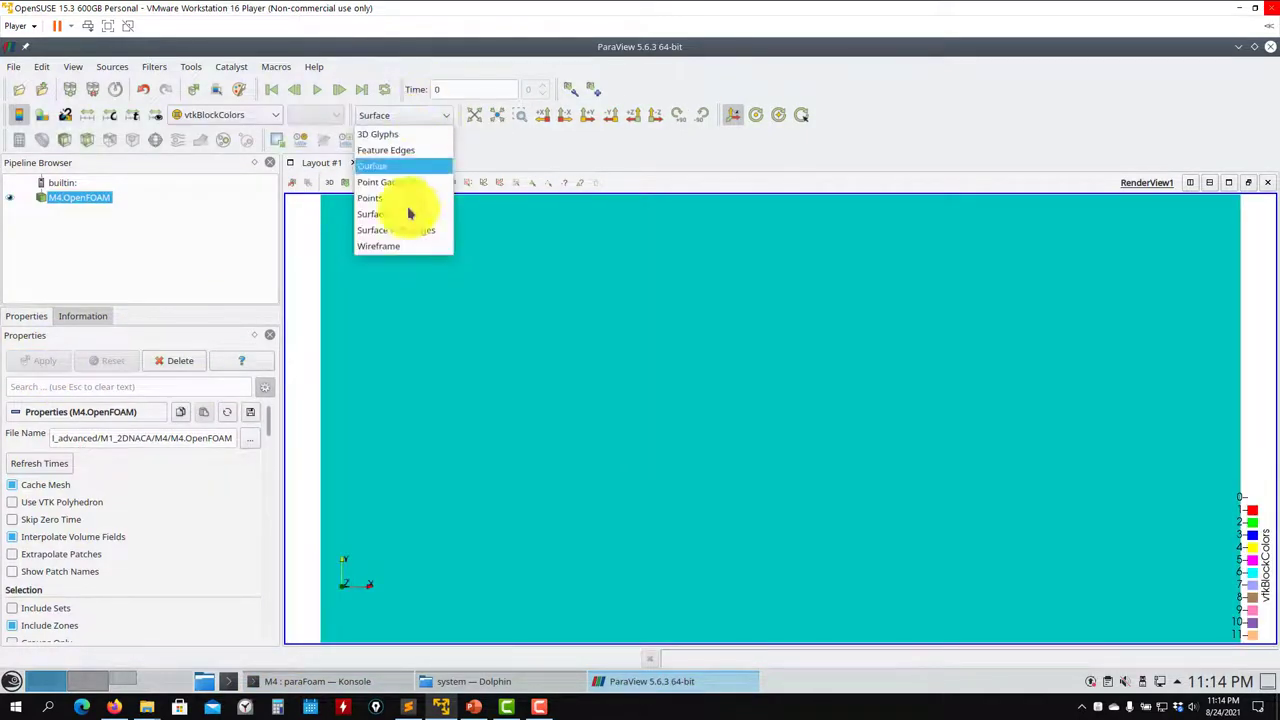
{"action": "left_click", "coordinate": [409, 229]}
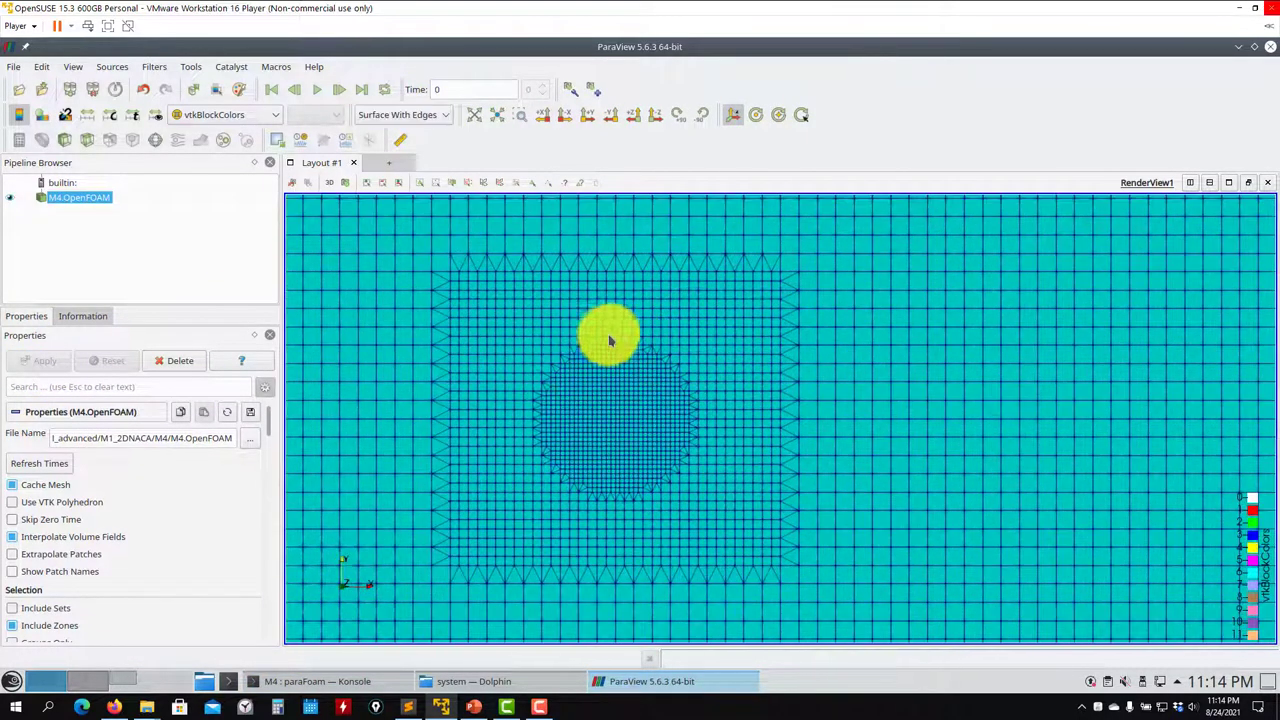
{"action": "scroll", "coordinate": [783, 531], "scroll_direction": "down", "scroll_amount": 6}
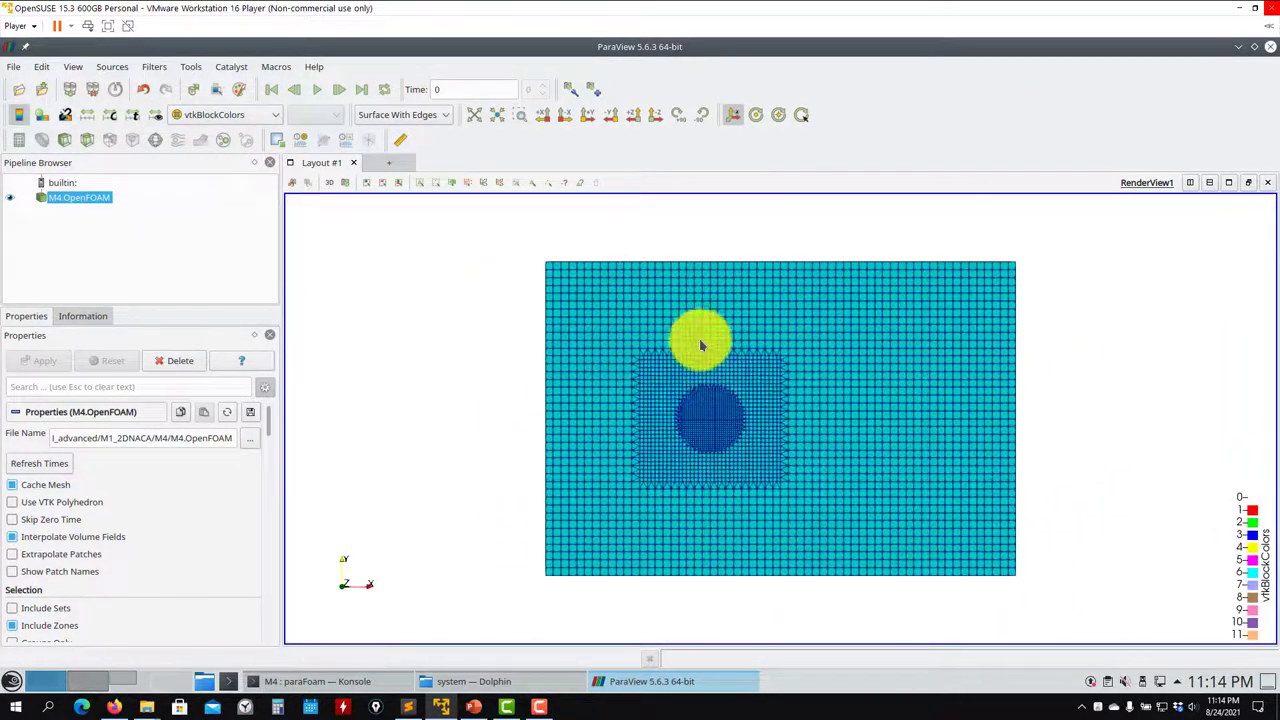
{"action": "scroll", "coordinate": [700, 352], "scroll_direction": "up", "scroll_amount": 6}
{"action": "scroll", "coordinate": [700, 440], "scroll_direction": "down", "scroll_amount": 3}
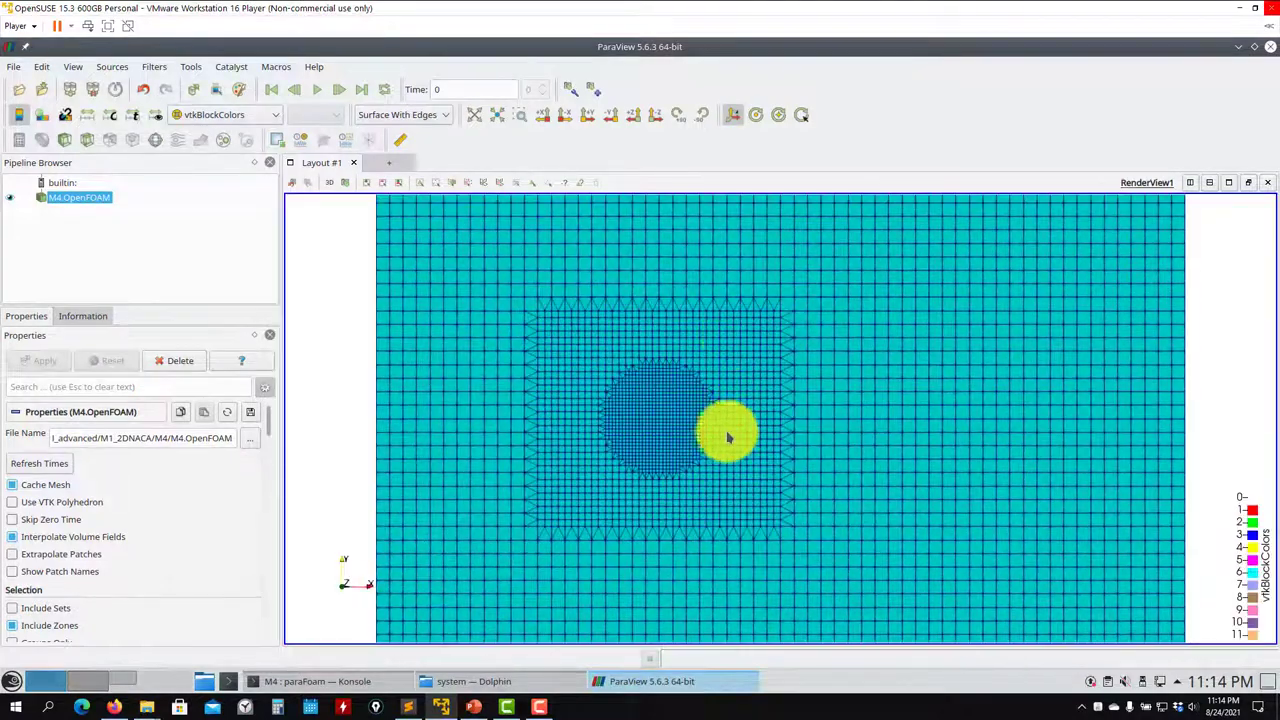
{"action": "scroll", "coordinate": [730, 420], "scroll_direction": "up", "scroll_amount": 3}
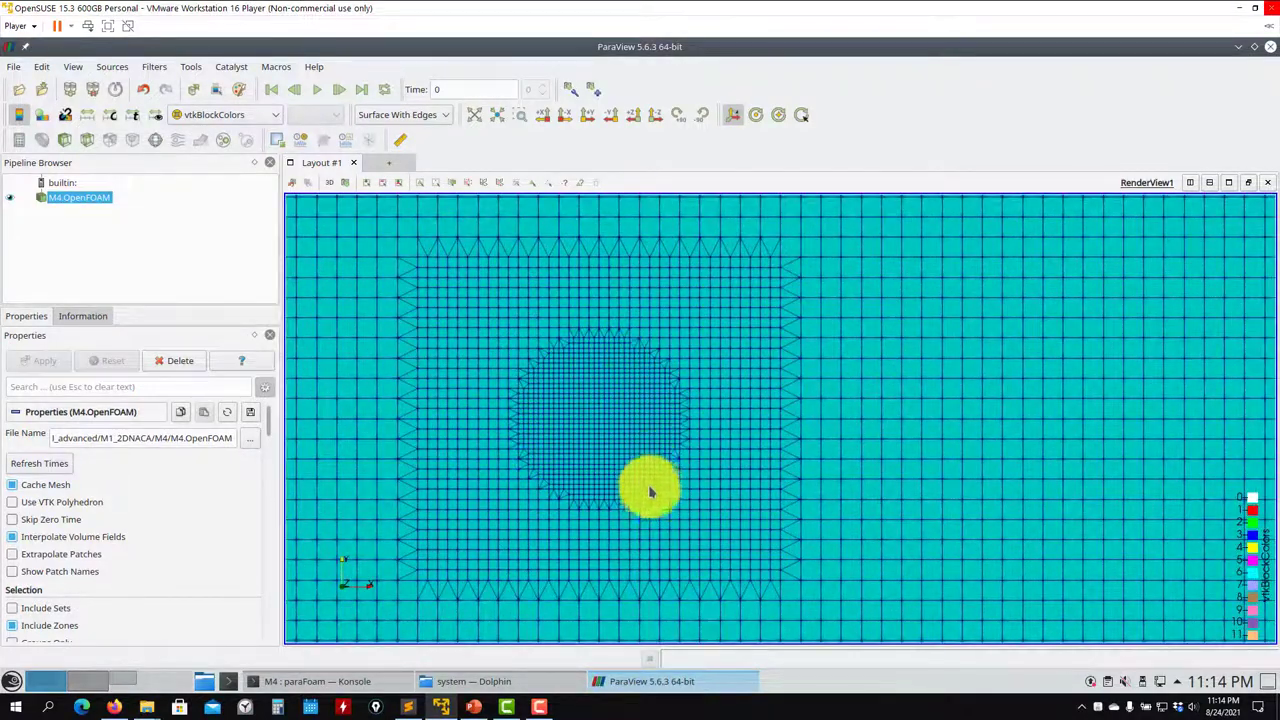
{"action": "scroll", "coordinate": [651, 486], "scroll_direction": "up", "scroll_amount": 1}
Close ParaView and run sh run_mesh_all.sh in the M4 folder
{"action": "left_click", "coordinate": [1270, 46]}
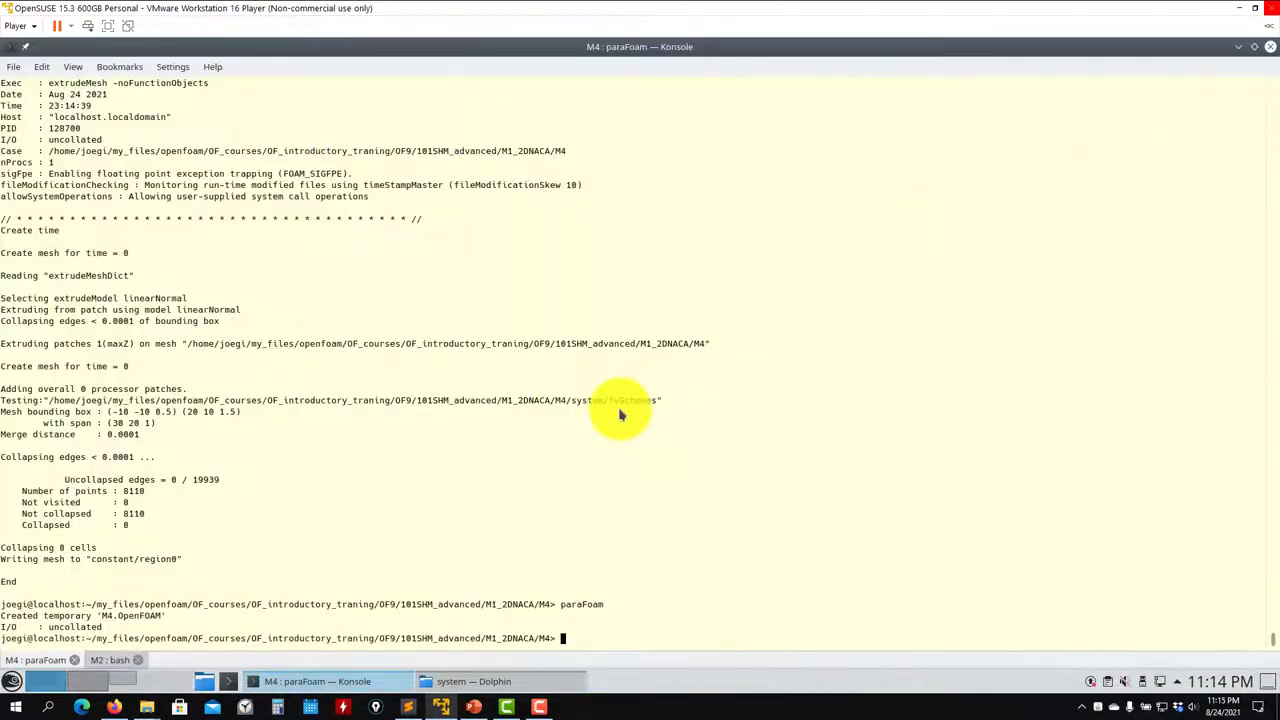
{"action": "type", "text": "s"}
{"action": "key", "text": "Return"}
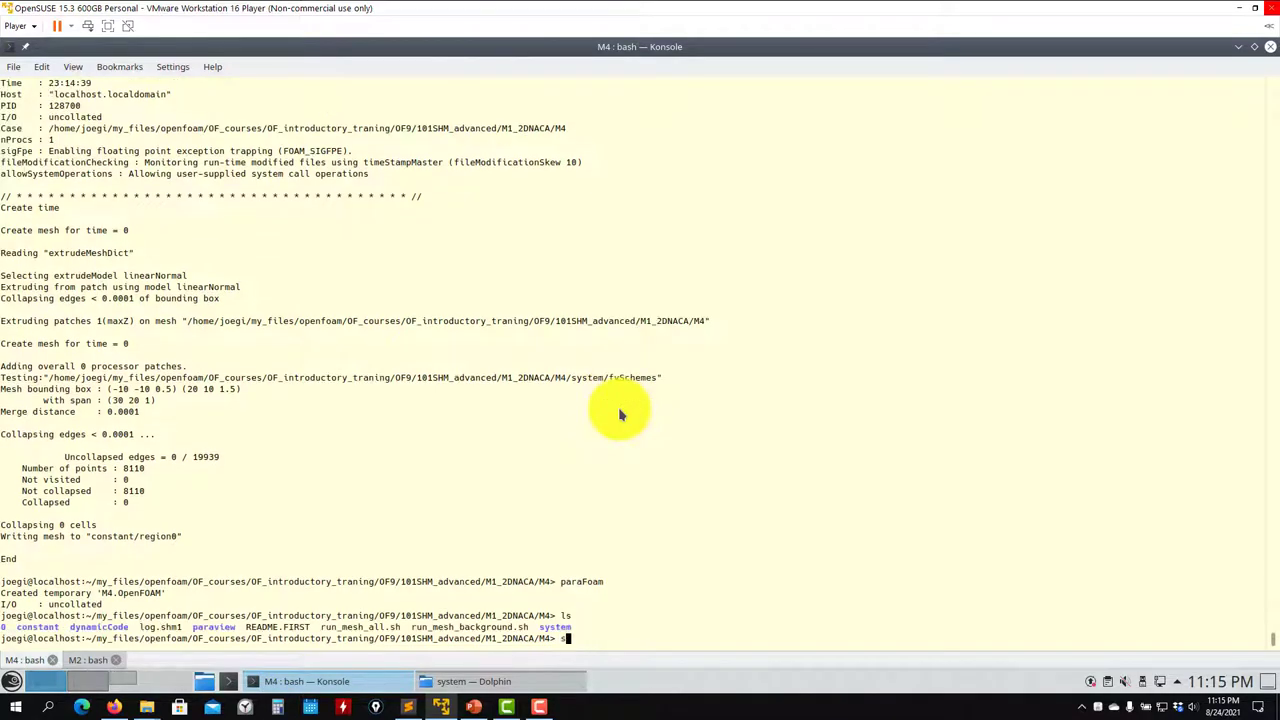
{"action": "type", "text": "sh run_mesh_all.sh"}
{"action": "key", "text": "Return"}
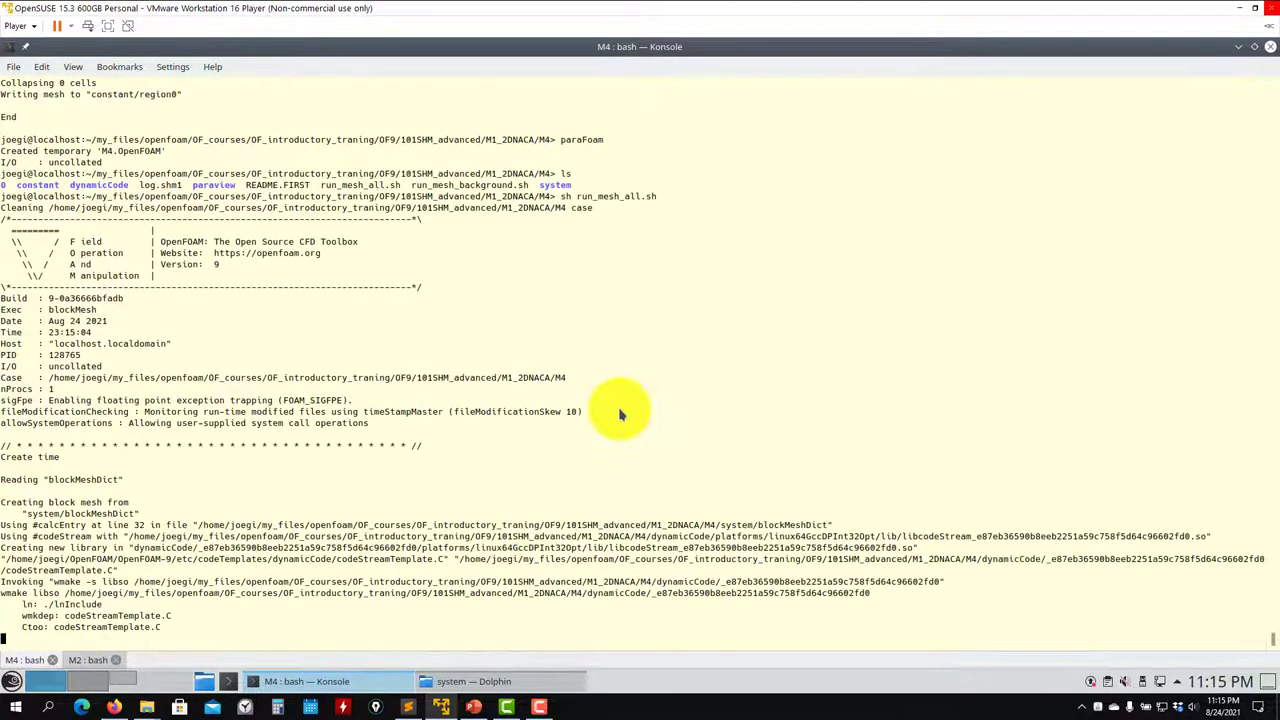
Open run_mesh_all.sh from the M4 folder in a text editor
{"action": "left_click", "coordinate": [539, 684]}
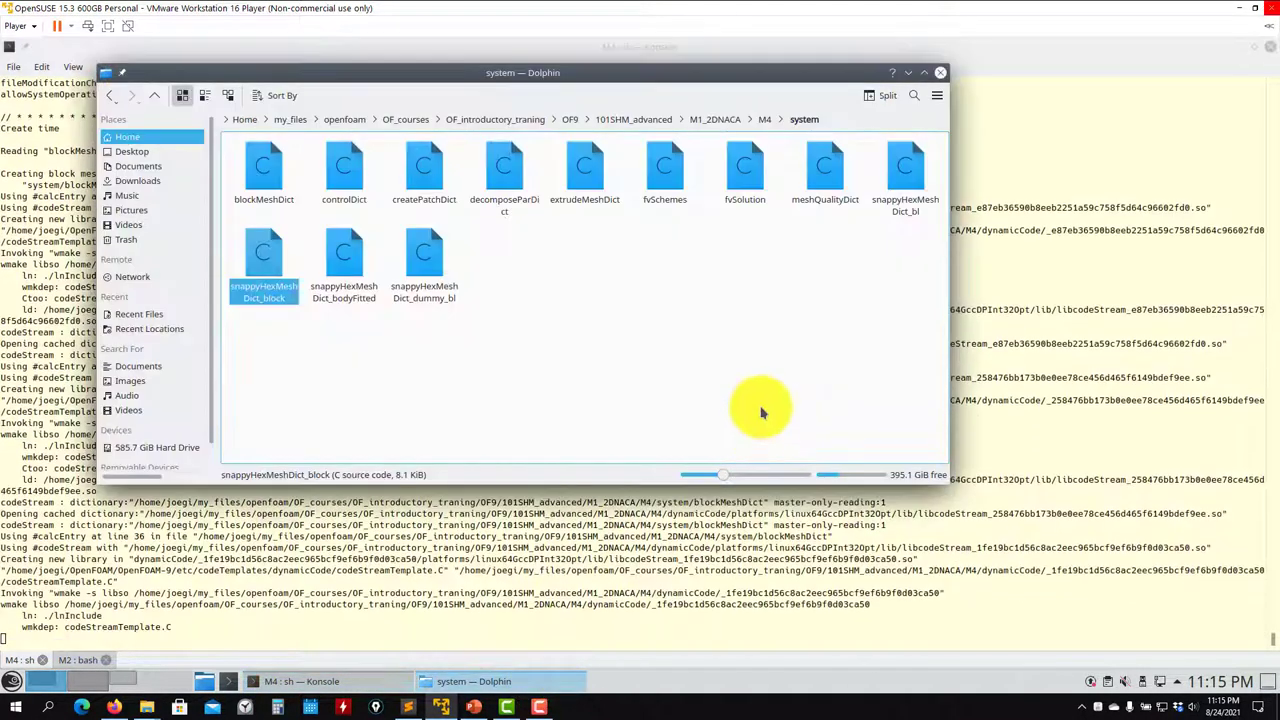
{"action": "left_click", "coordinate": [770, 122]}
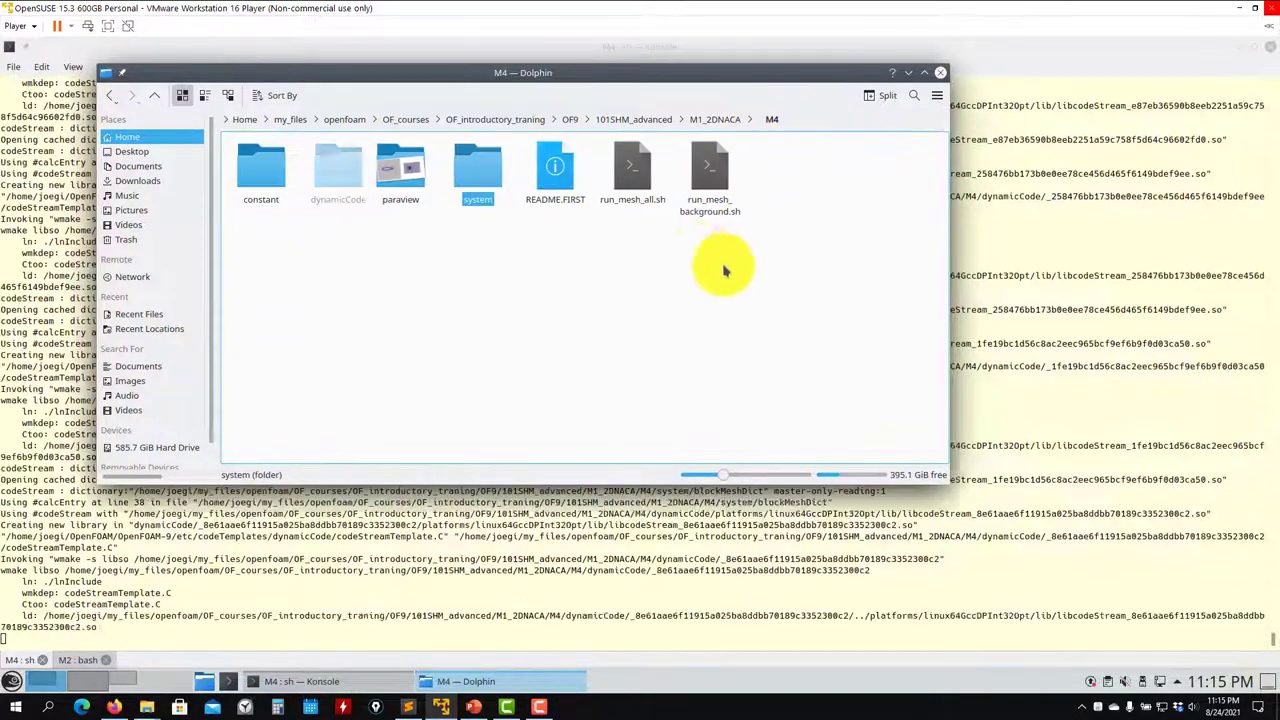
{"action": "right_click", "coordinate": [646, 189]}
{"action": "left_click", "coordinate": [555, 308]}
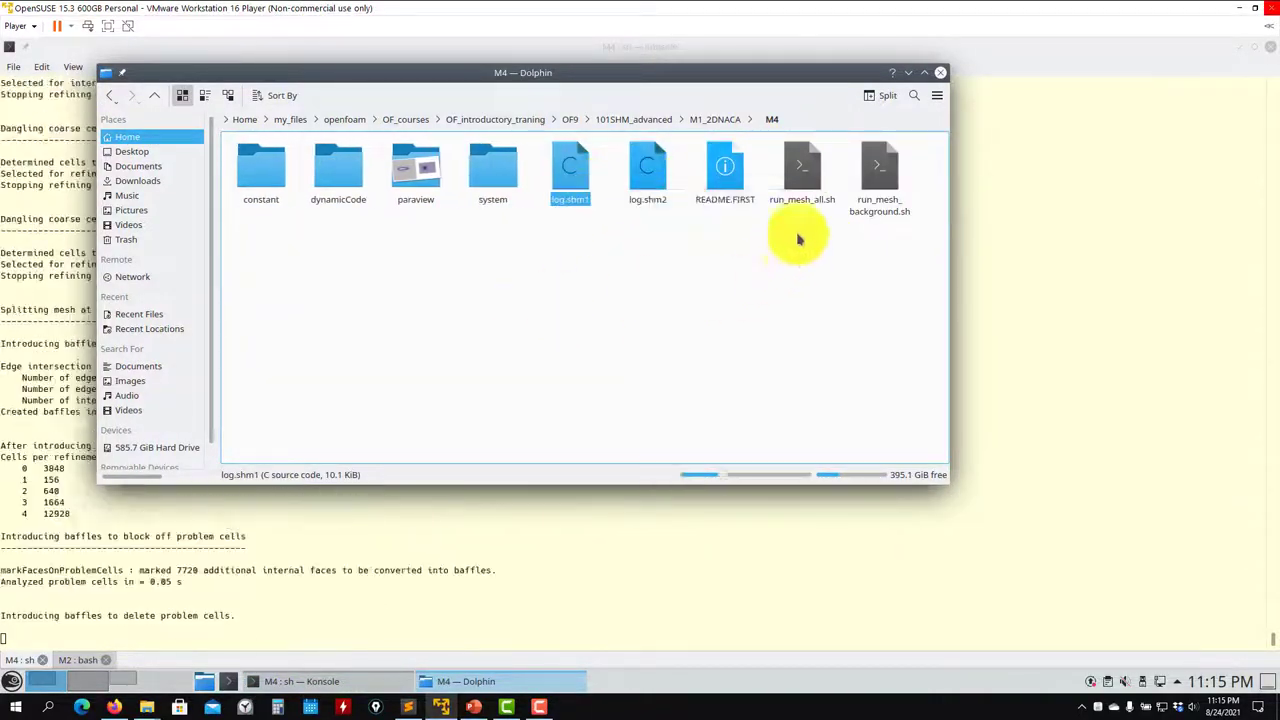
{"action": "right_click", "coordinate": [818, 190]}
{"action": "mouse_move", "coordinate": [890, 212]}
{"action": "left_click", "coordinate": [1040, 268]}
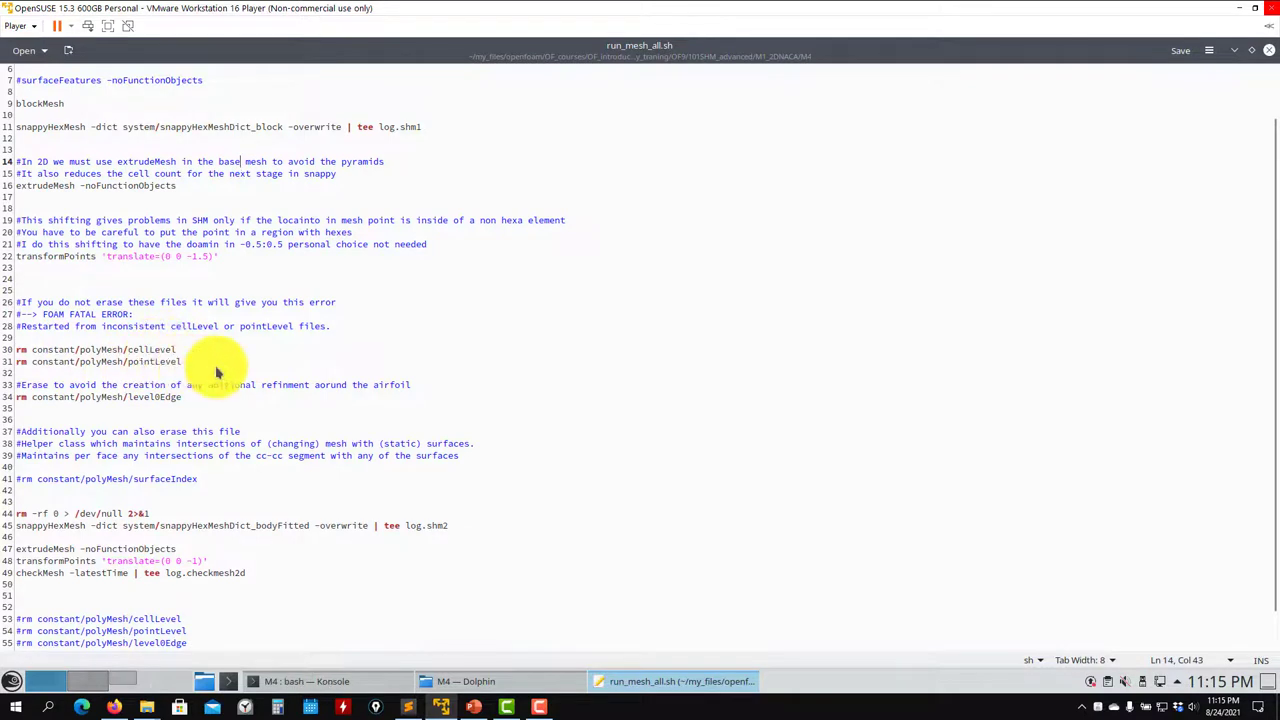
{"action": "left_click_drag", "start_coordinate": [190, 364], "coordinate": [27, 362]}
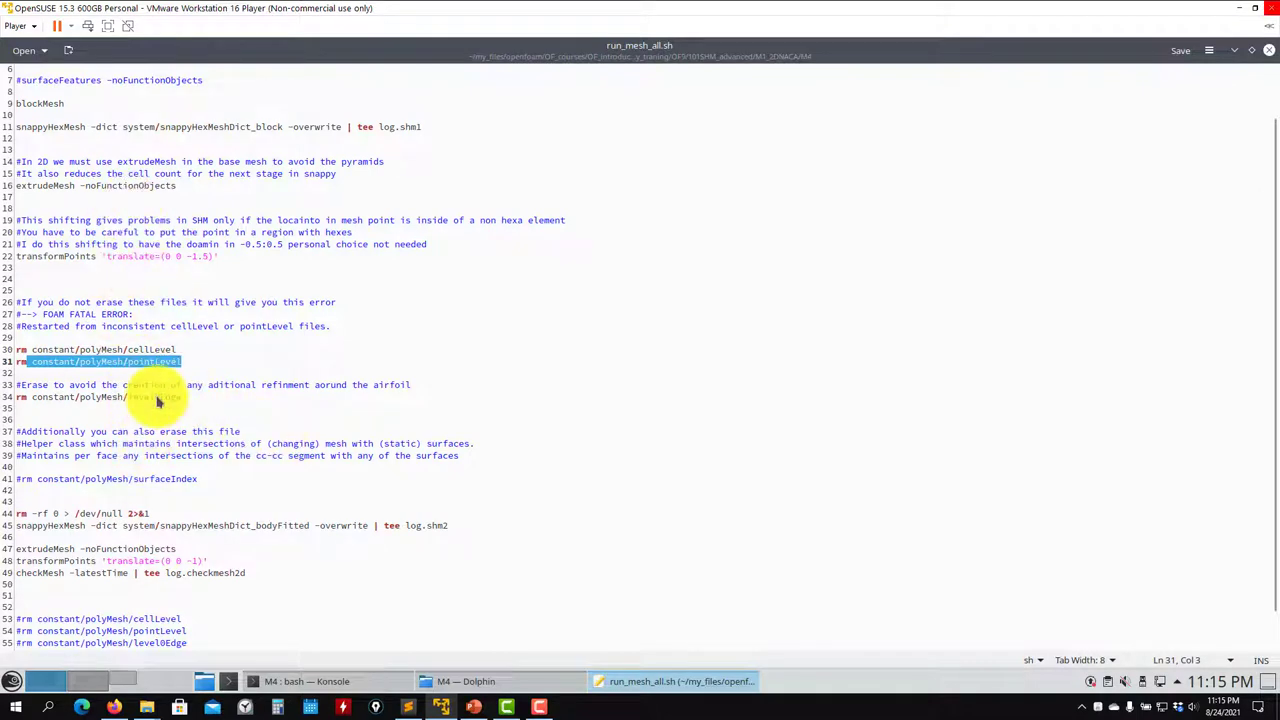
{"action": "scroll", "coordinate": [157, 400], "scroll_direction": "down", "scroll_amount": 2}
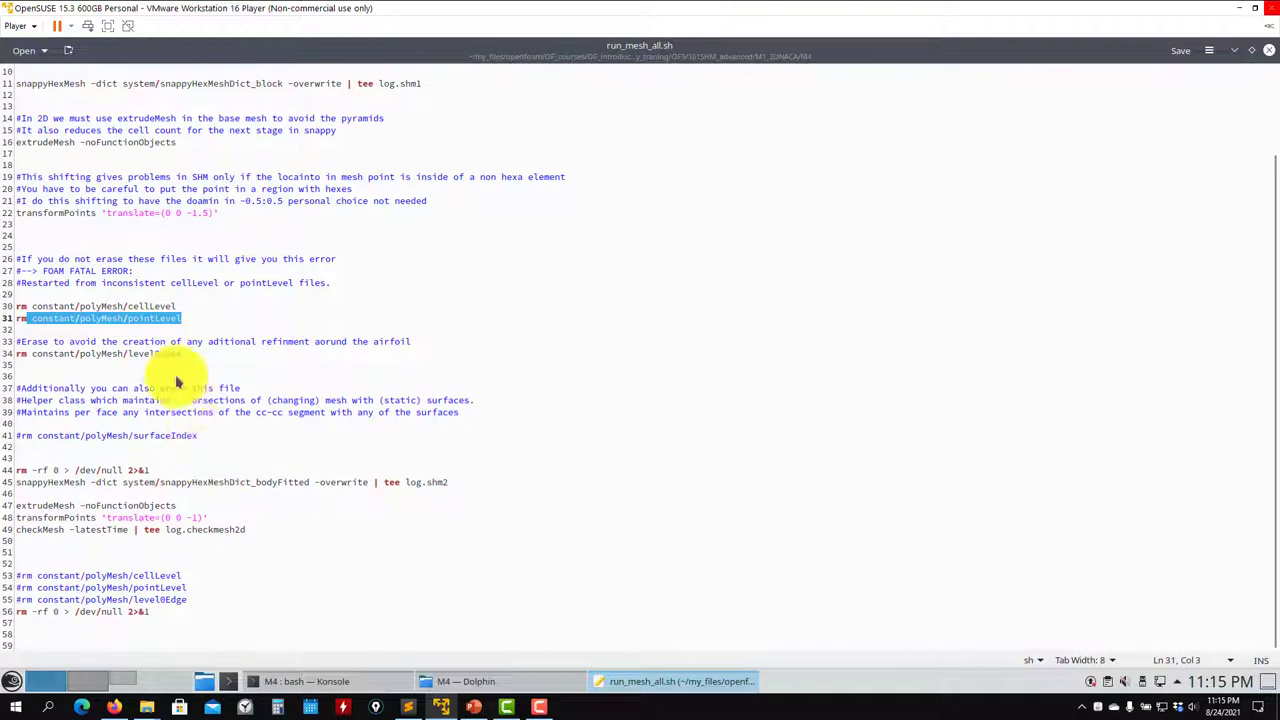
{"action": "left_click", "coordinate": [207, 479]}
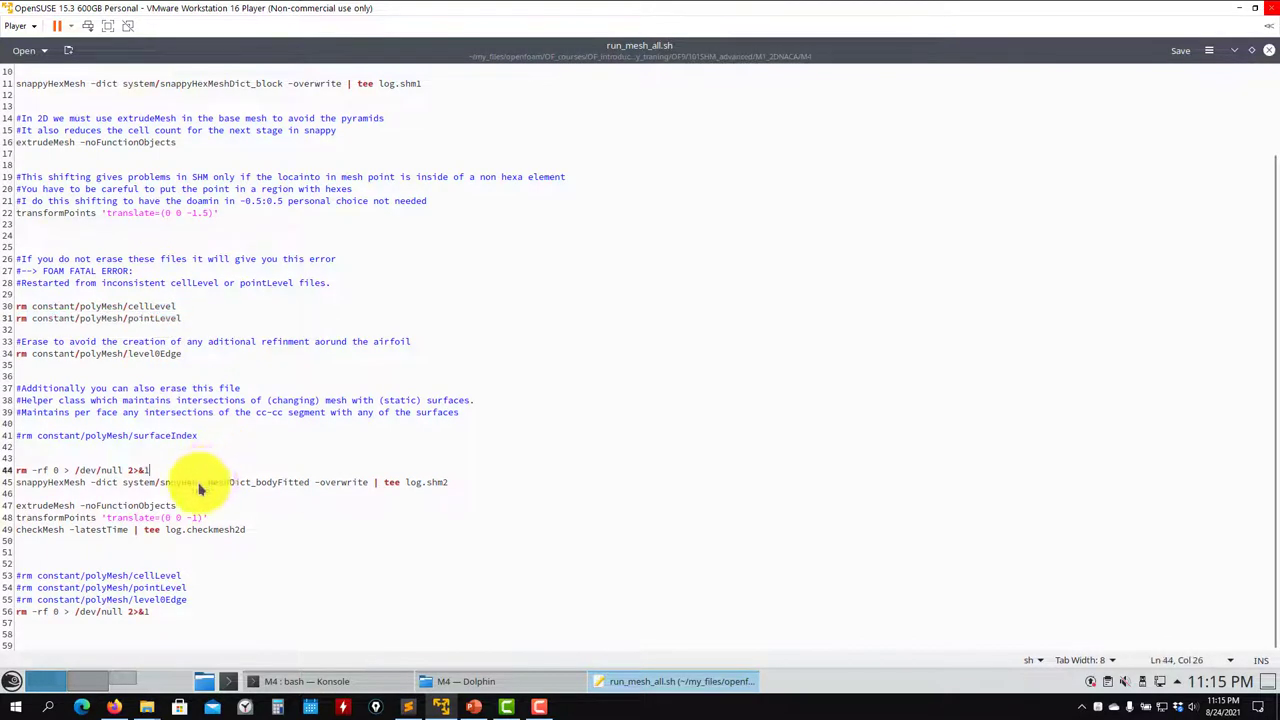
{"action": "left_click", "coordinate": [199, 488]}
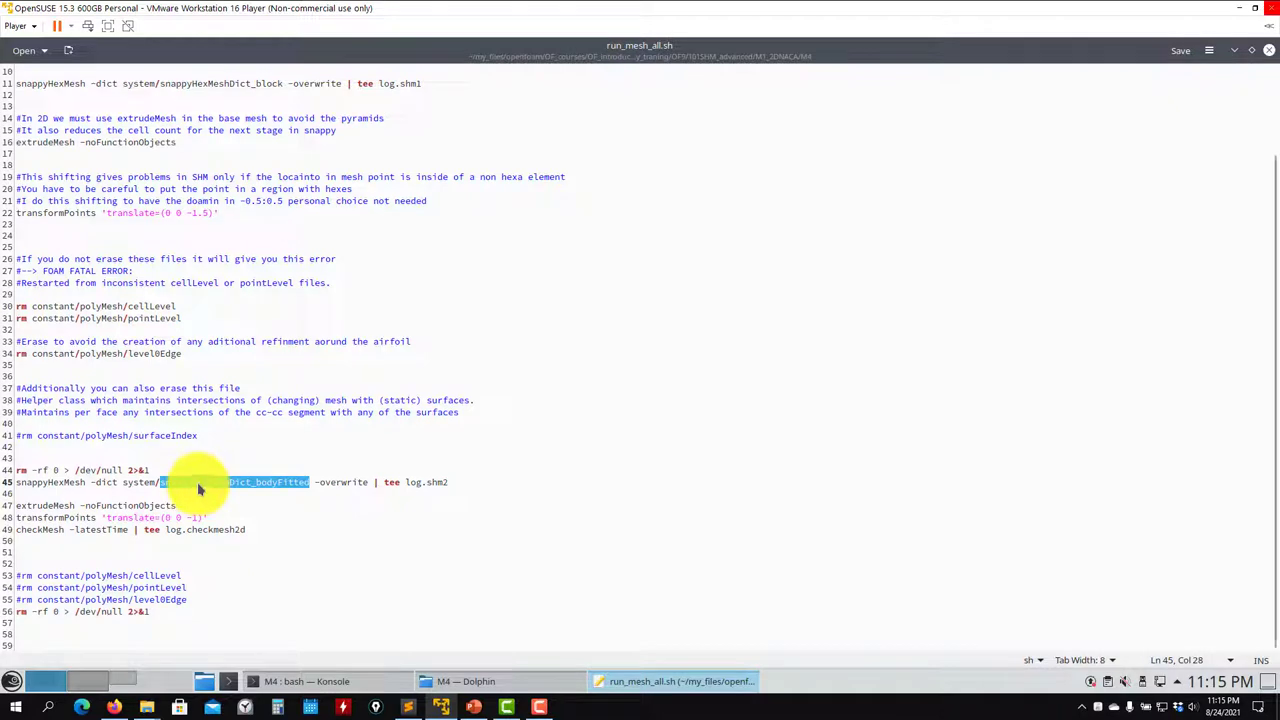
{"action": "scroll", "coordinate": [197, 482], "scroll_direction": "up", "scroll_amount": 3}
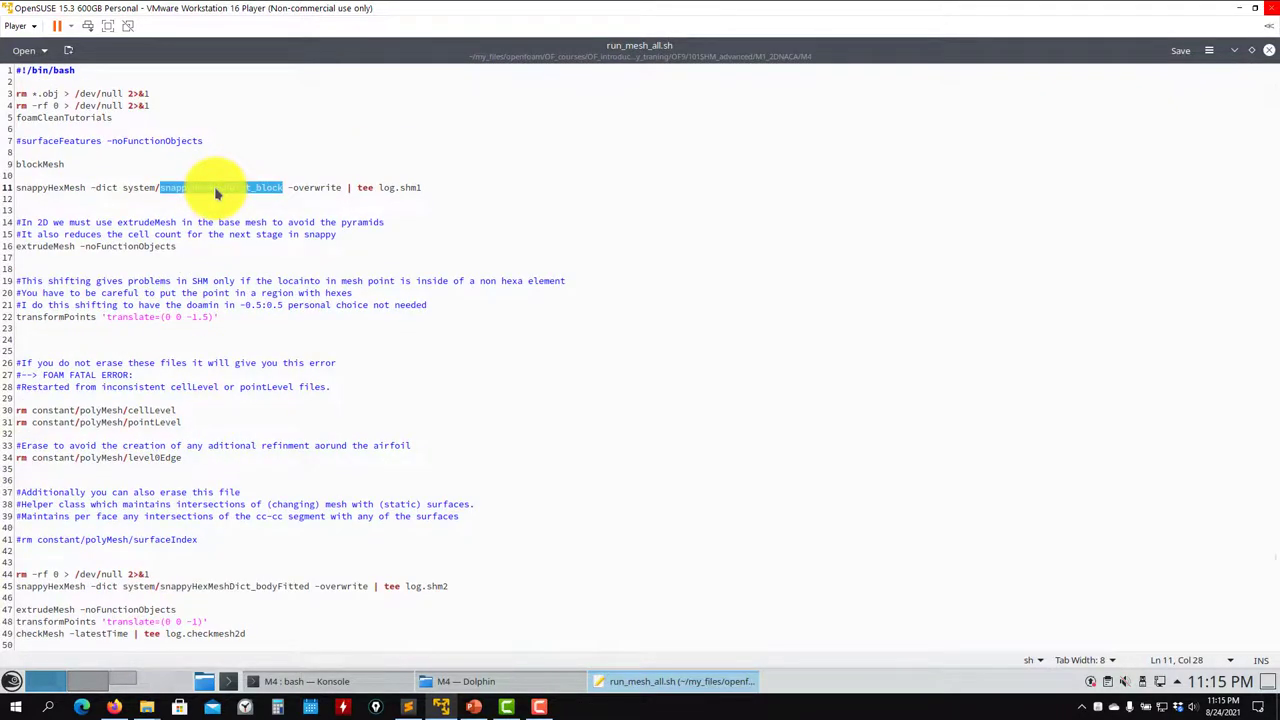
{"action": "scroll", "coordinate": [212, 282], "scroll_direction": "down", "scroll_amount": 3}
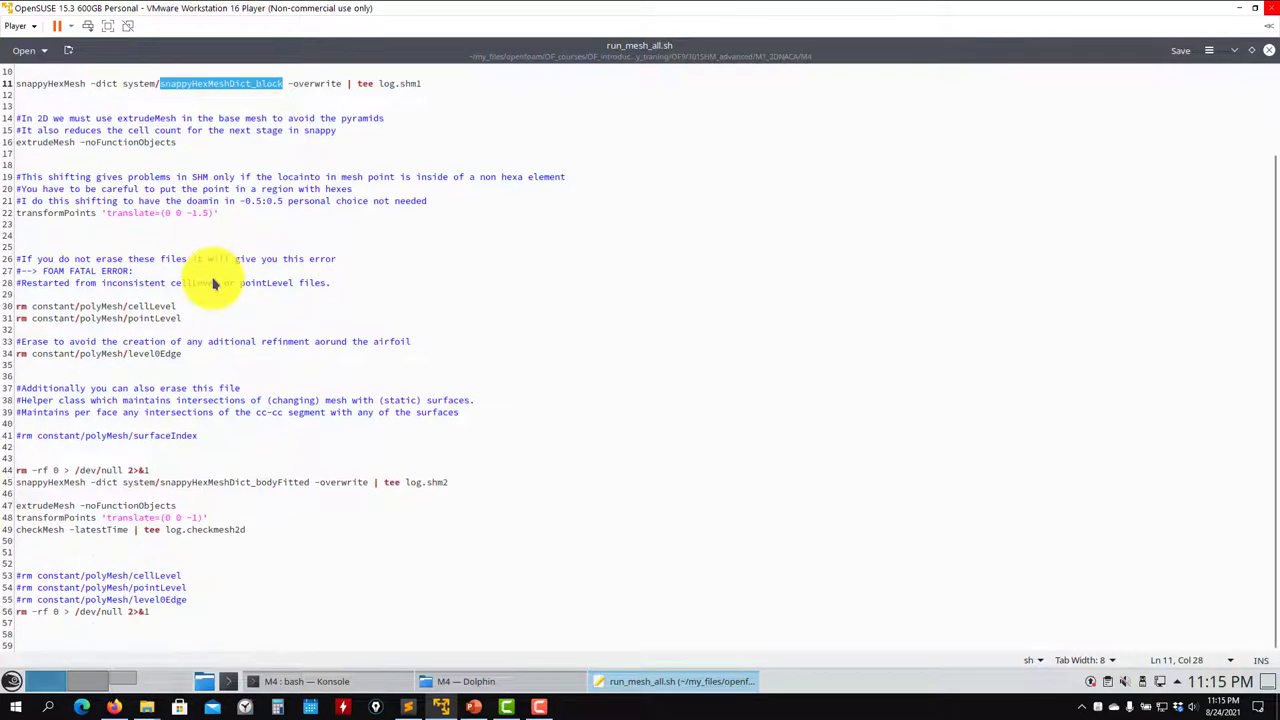
{"action": "double_click", "coordinate": [245, 483]}
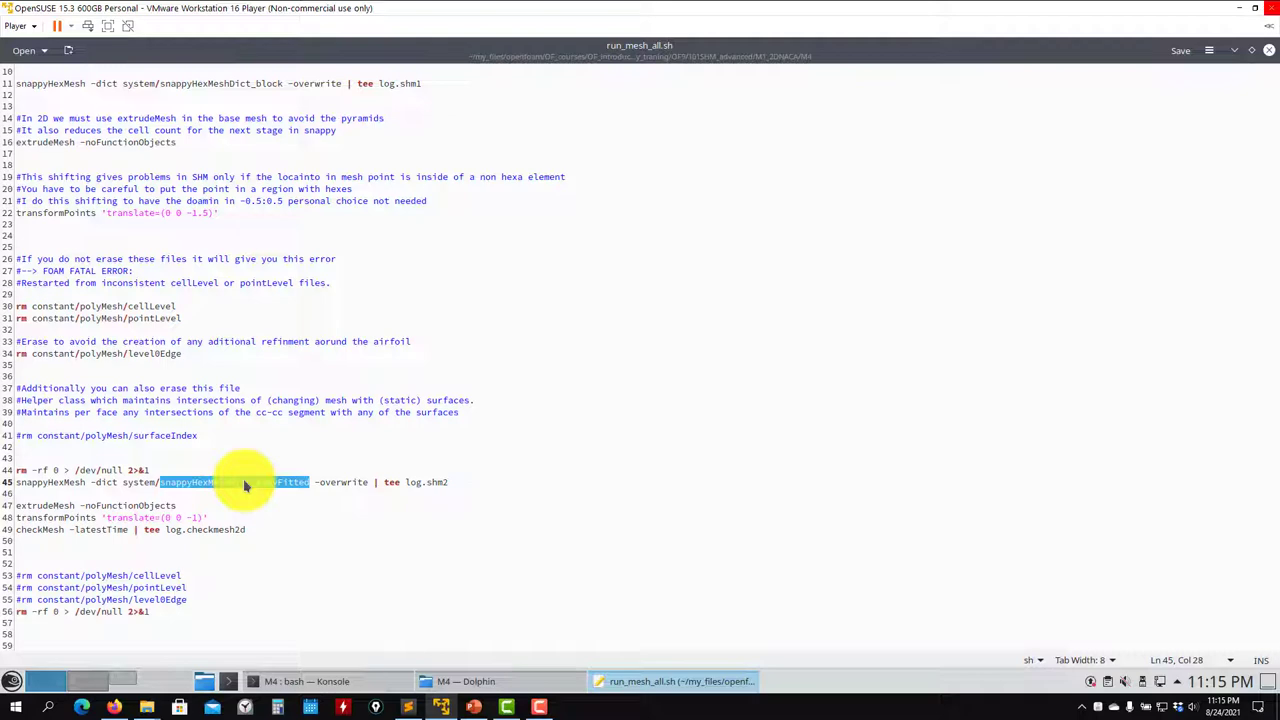
Relaunch paraFoam, apply the regenerated M4 mesh, and show it as Surface With Edges
{"action": "left_click", "coordinate": [350, 680]}
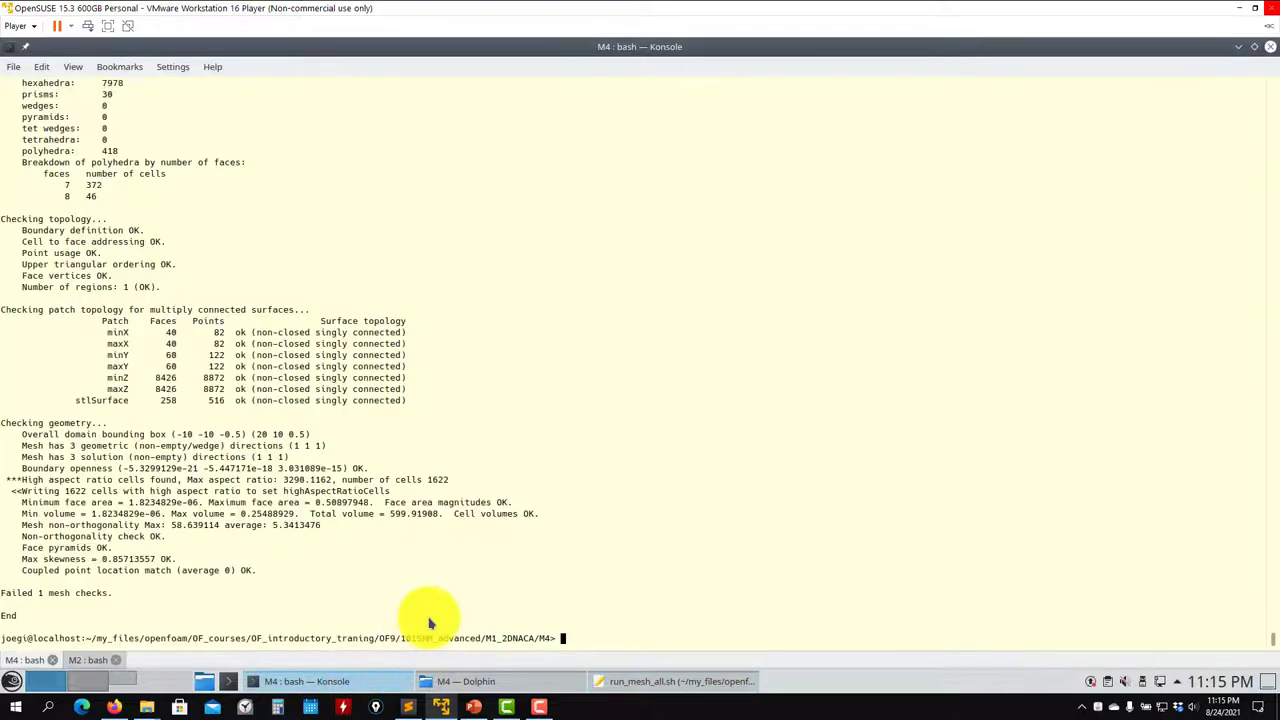
{"action": "type", "text": "paraFoam"}
{"action": "key", "text": "Return"}
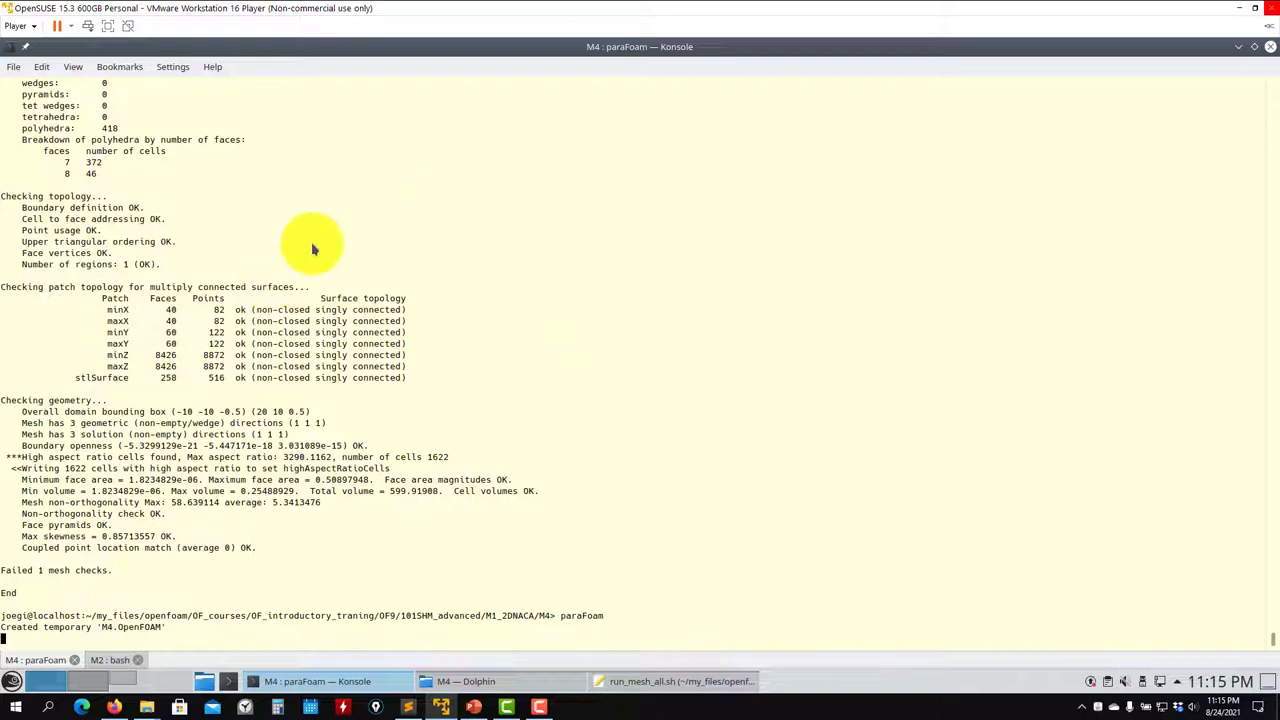
{"action": "left_click", "coordinate": [62, 358]}
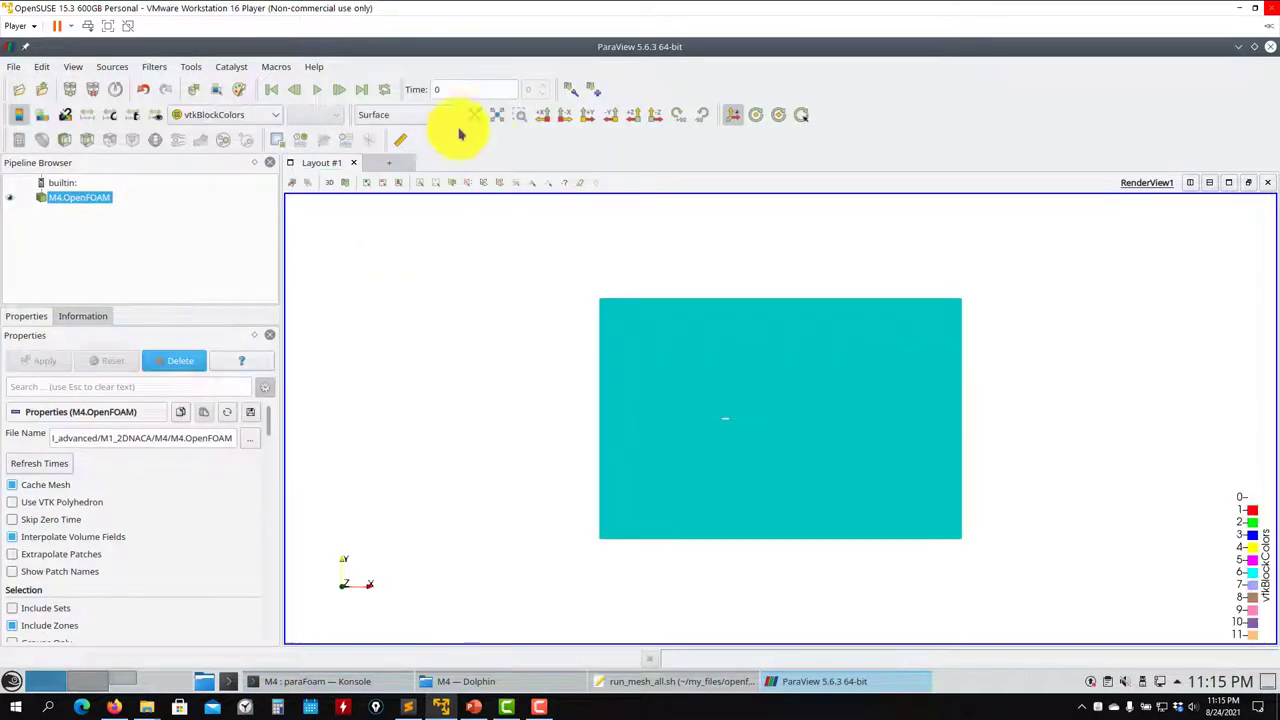
{"action": "left_click", "coordinate": [445, 114]}
{"action": "left_click", "coordinate": [400, 229]}
Zoom and pan from the whole airfoil to its trailing edge and wake cells
{"action": "scroll", "coordinate": [616, 538], "scroll_direction": "up", "scroll_amount": 5}
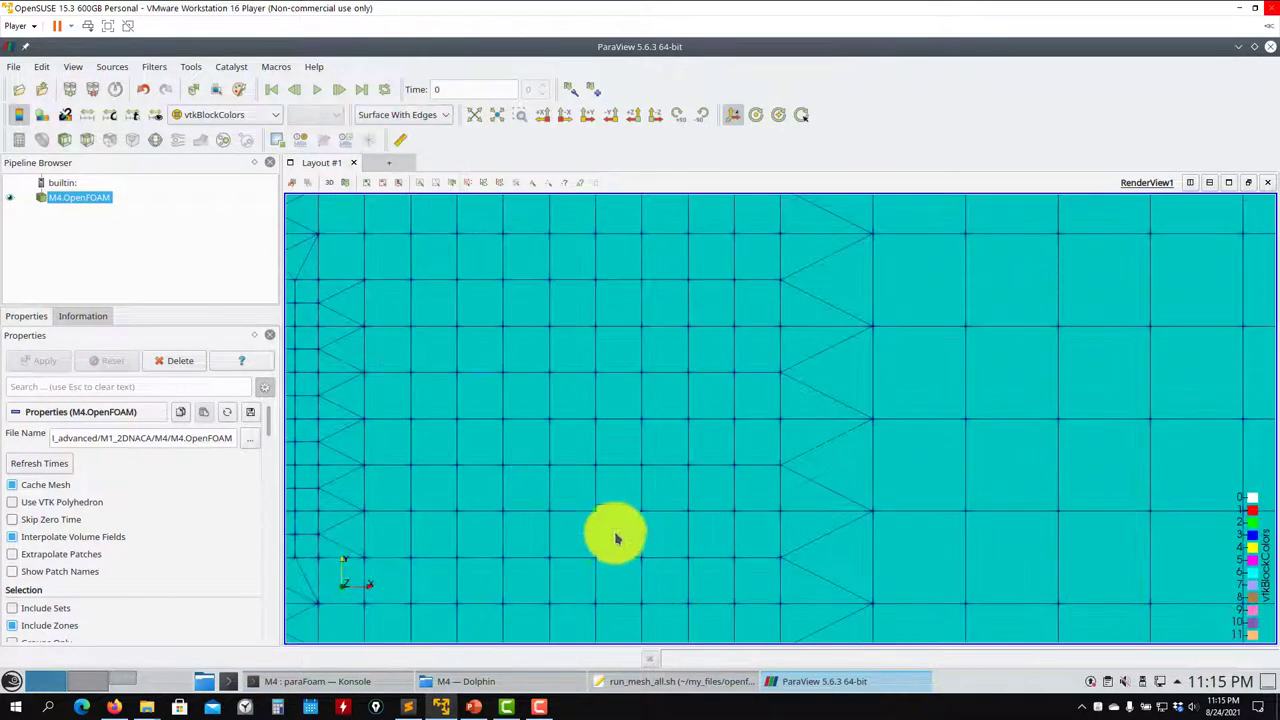
{"action": "left_click_drag", "start_coordinate": [528, 433], "coordinate": [914, 429]}
{"action": "scroll", "coordinate": [777, 409], "scroll_direction": "down", "scroll_amount": 3}
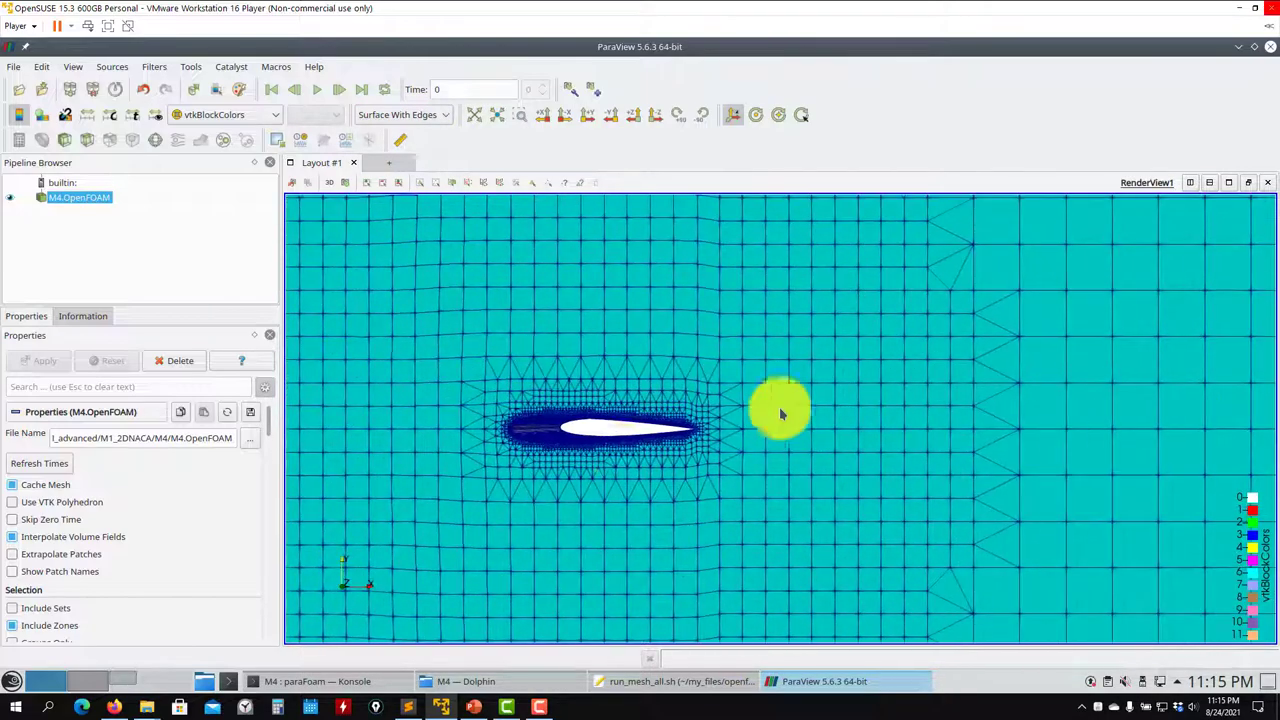
{"action": "left_click_drag", "start_coordinate": [777, 409], "coordinate": [952, 477]}
{"action": "scroll", "coordinate": [952, 477], "scroll_direction": "up", "scroll_amount": 5}
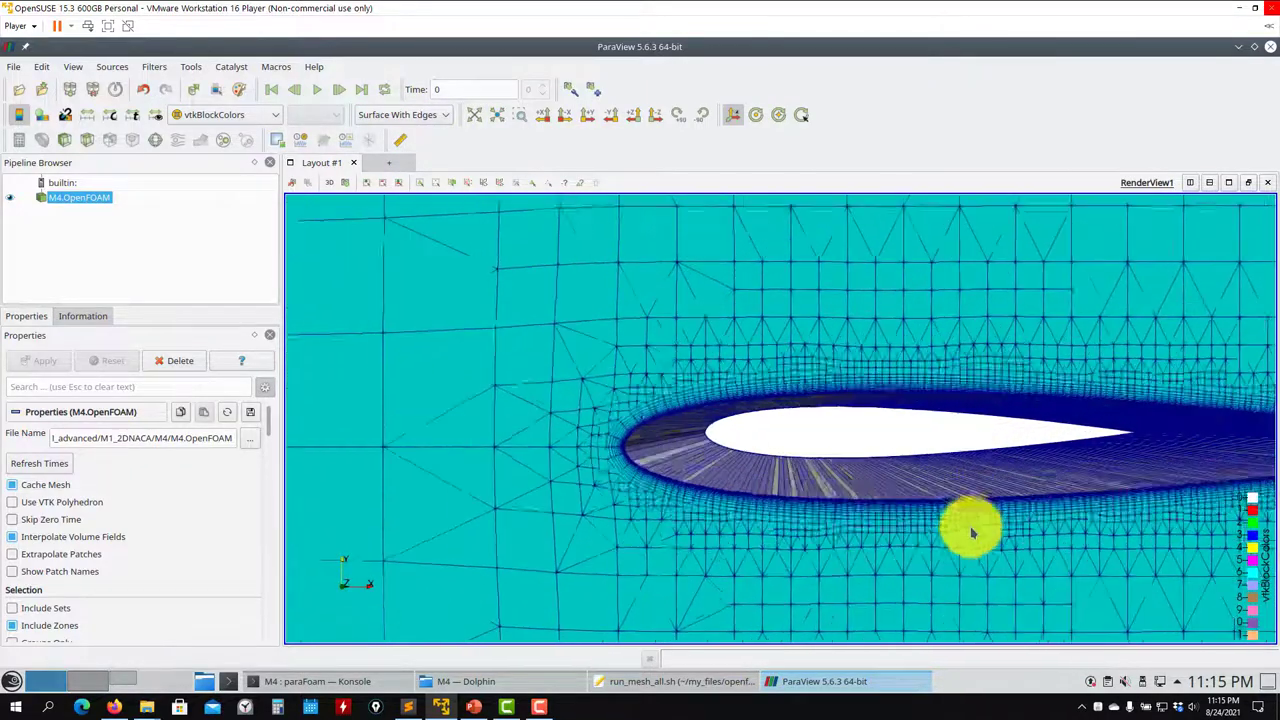
{"action": "left_click_drag", "start_coordinate": [864, 388], "coordinate": [537, 386]}
{"action": "scroll", "coordinate": [766, 406], "scroll_direction": "up", "scroll_amount": 2}
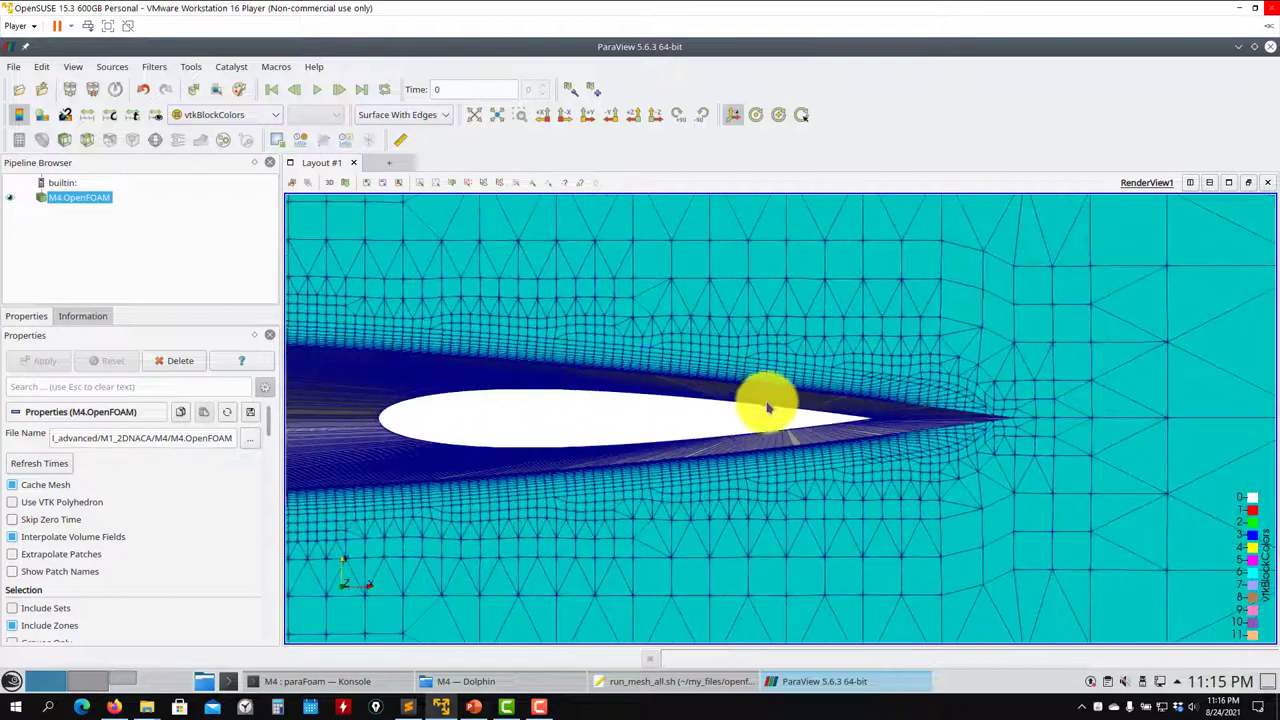
{"action": "left_click_drag", "start_coordinate": [766, 406], "coordinate": [702, 464]}
{"action": "scroll", "coordinate": [750, 458], "scroll_direction": "up", "scroll_amount": 2}
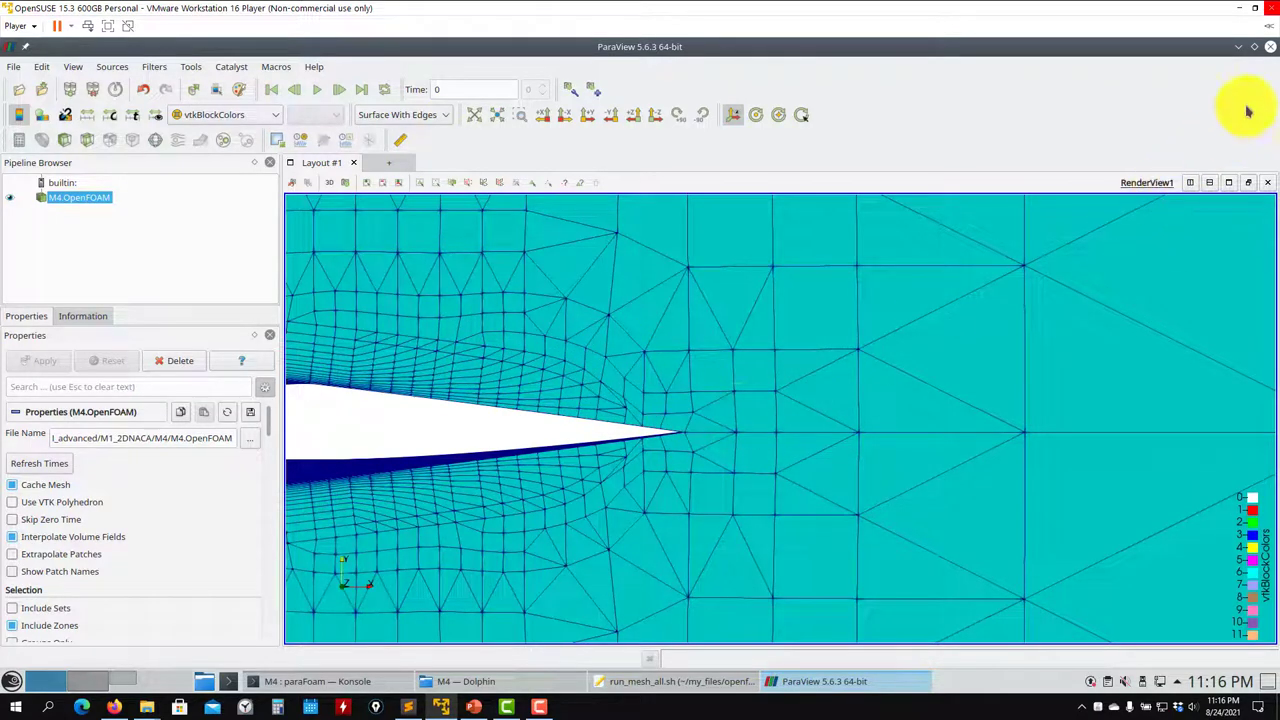
Close ParaView and open system/meshQualityDict in the text editor
{"action": "left_click", "coordinate": [1269, 47]}
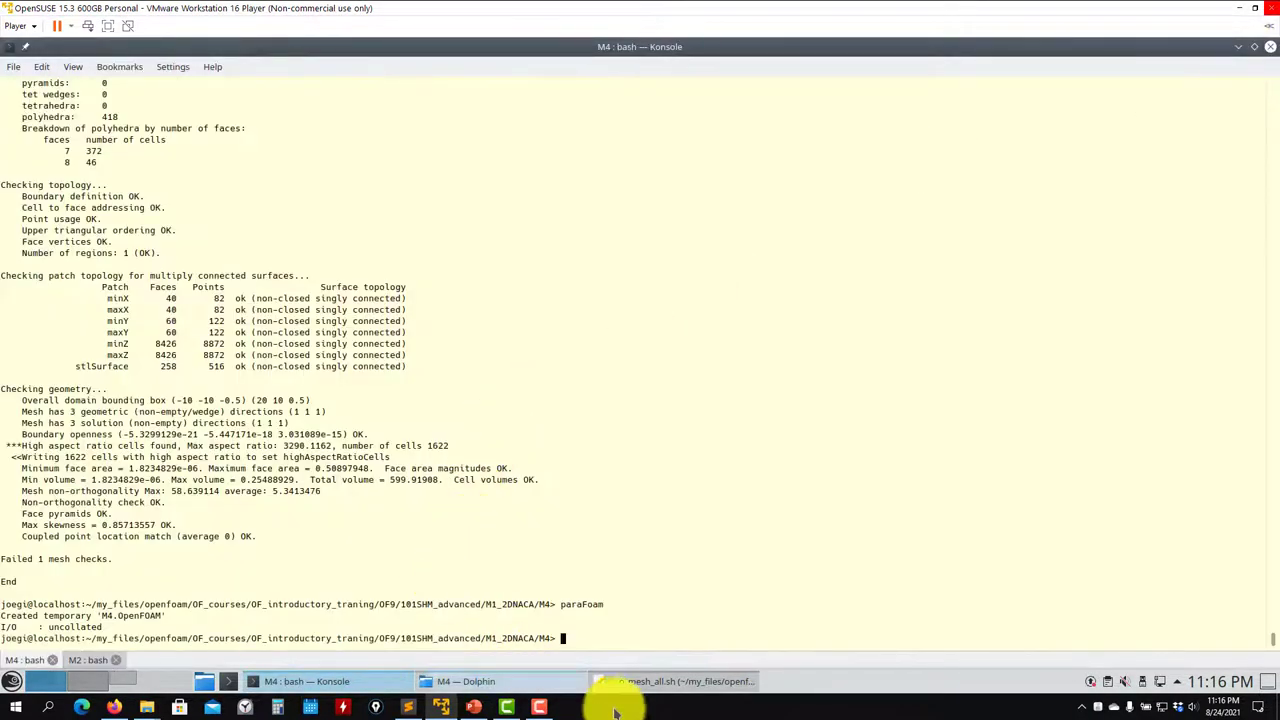
{"action": "left_click", "coordinate": [663, 681]}
{"action": "left_click", "coordinate": [490, 681]}
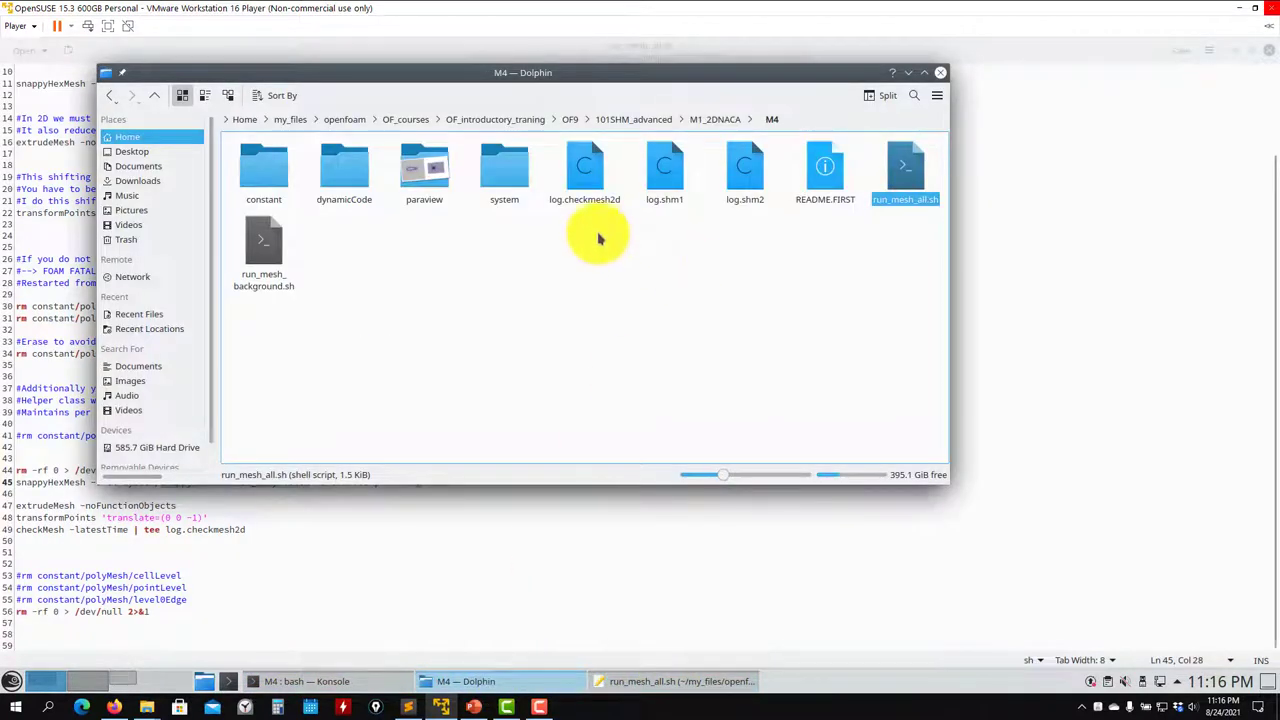
{"action": "double_click", "coordinate": [506, 172]}
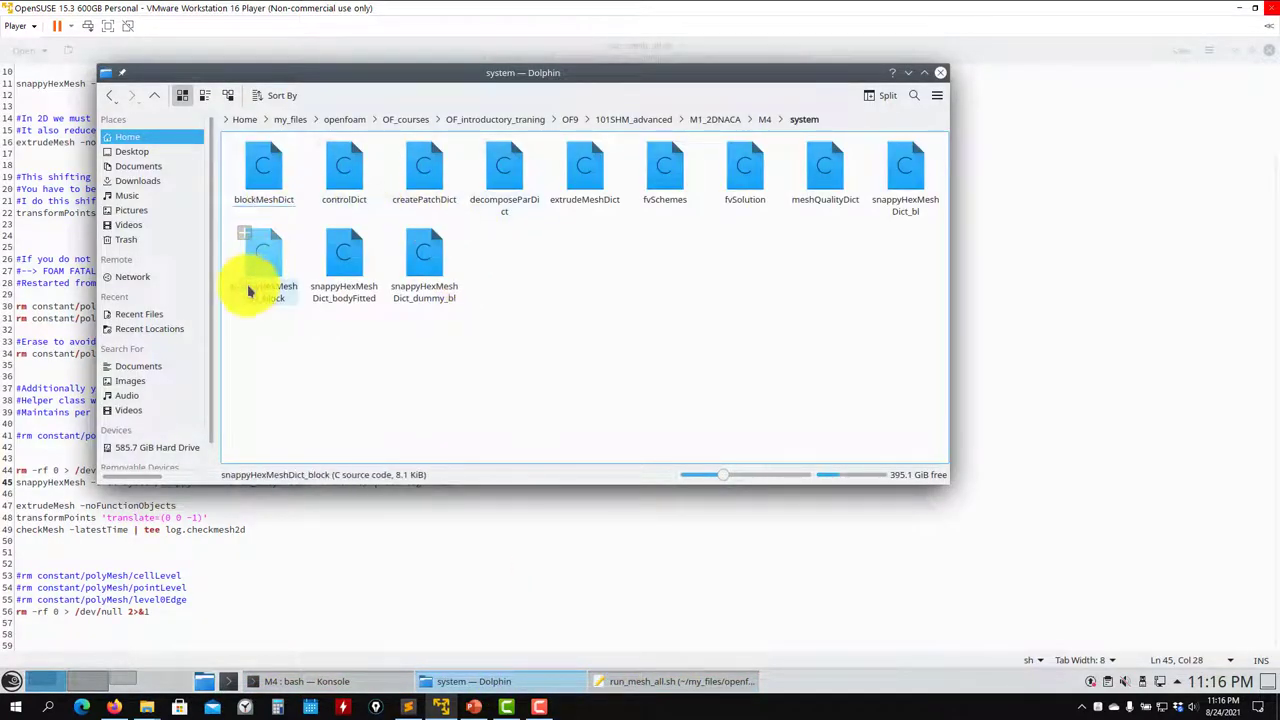
{"action": "left_click", "coordinate": [812, 205]}
{"action": "left_click_drag", "start_coordinate": [812, 205], "coordinate": [651, 594]}
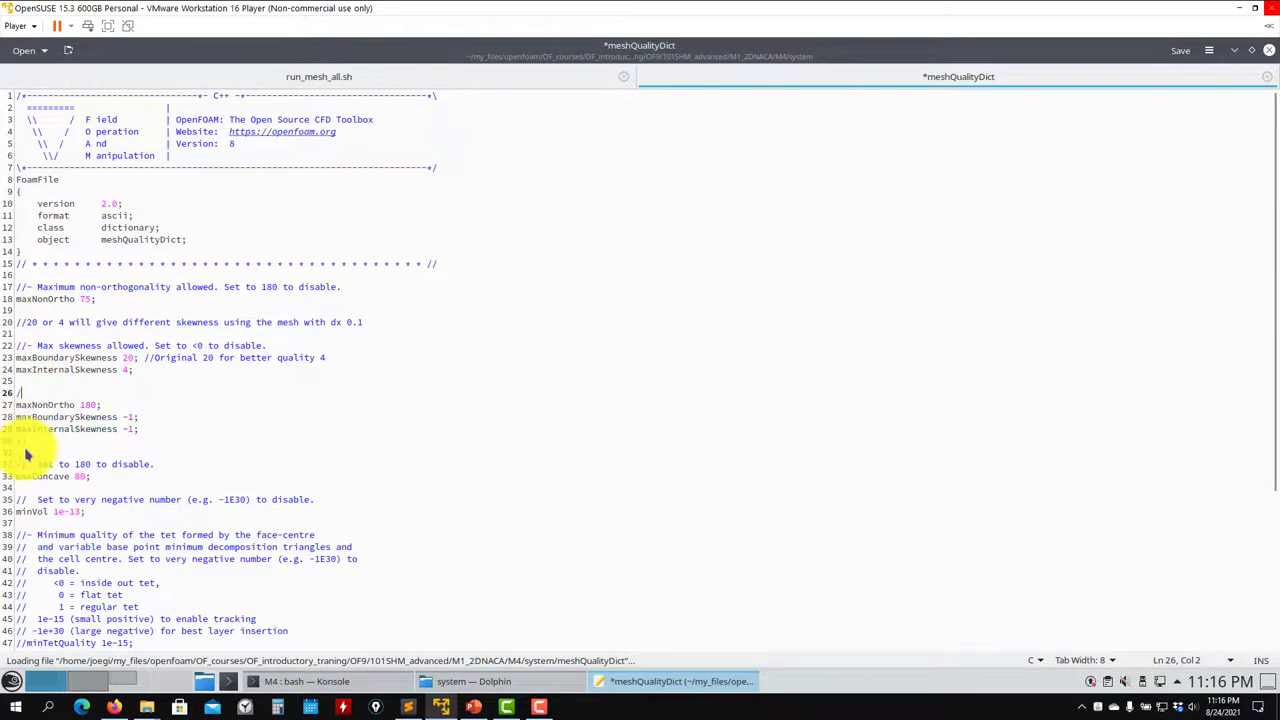
Remove the /* */ comment around maxNonOrtho 180 and skewness -1, and save
{"action": "key", "text": "BackSpace"}
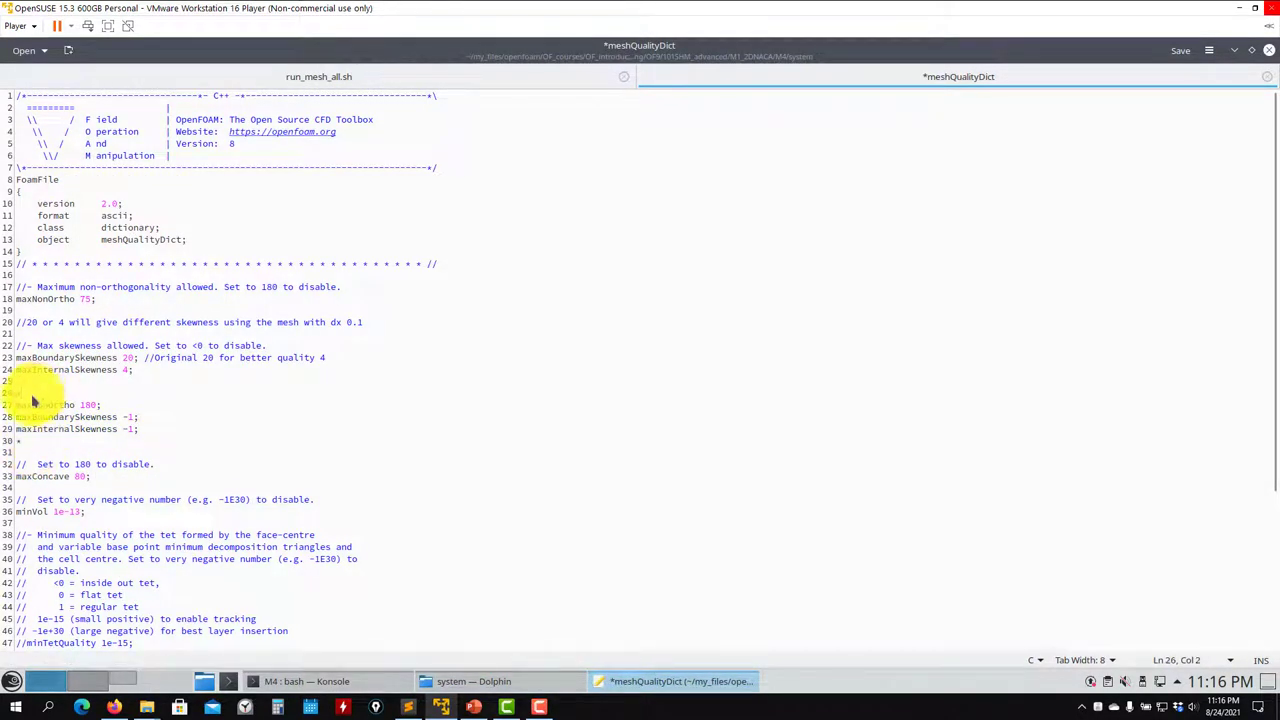
{"action": "key", "text": "BackSpace"}
{"action": "left_click", "coordinate": [26, 441]}
{"action": "key", "text": "BackSpace"}
{"action": "key", "text": "ctrl+s"}
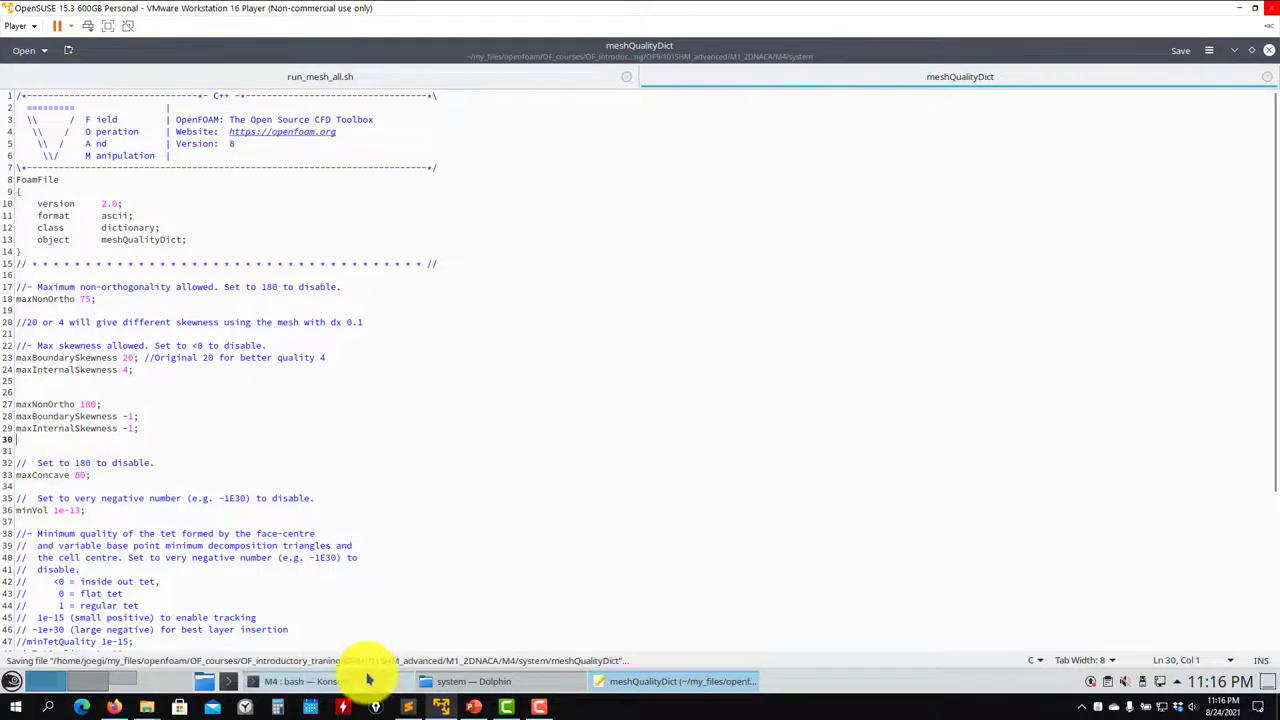
Rerun sh run_mesh_all.sh from the terminal history
{"action": "left_click", "coordinate": [368, 679]}
{"action": "key", "text": "Up"}
{"action": "key", "text": "Return"}
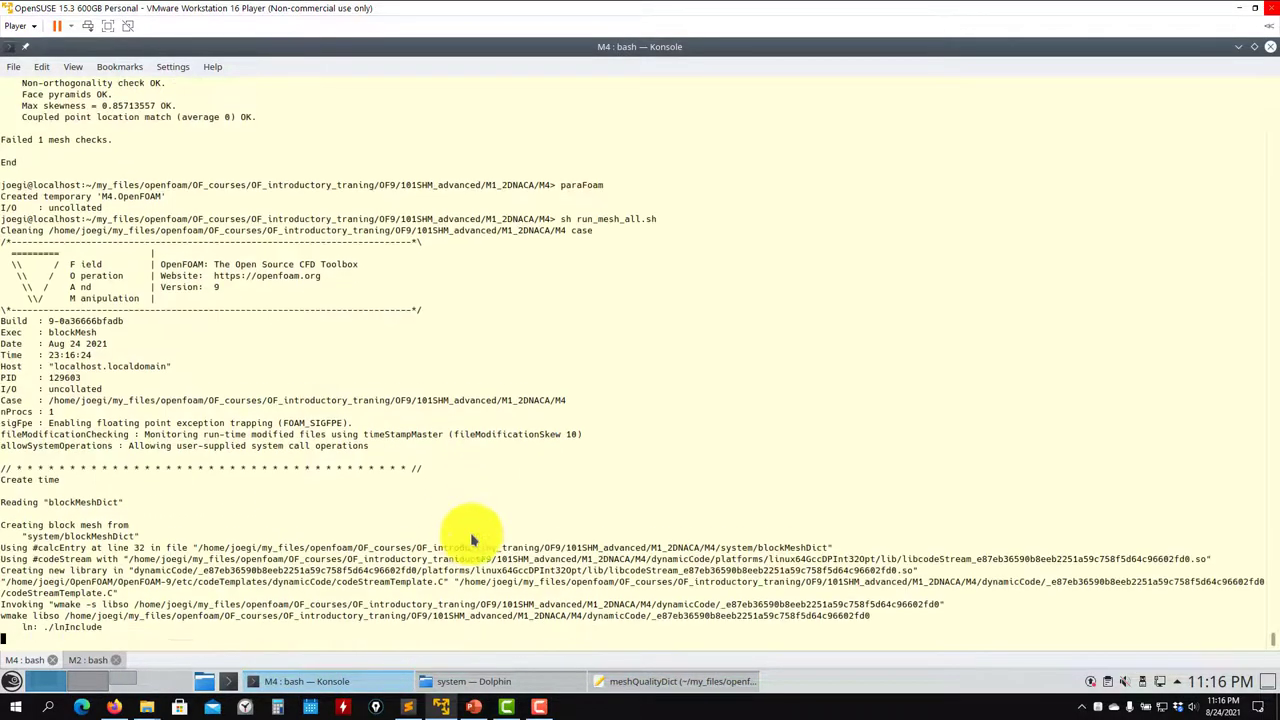
Wait for checkMesh, highlight the 16.170515 max skewness, then launch paraFoam
{"action": "left_click", "coordinate": [685, 679]}
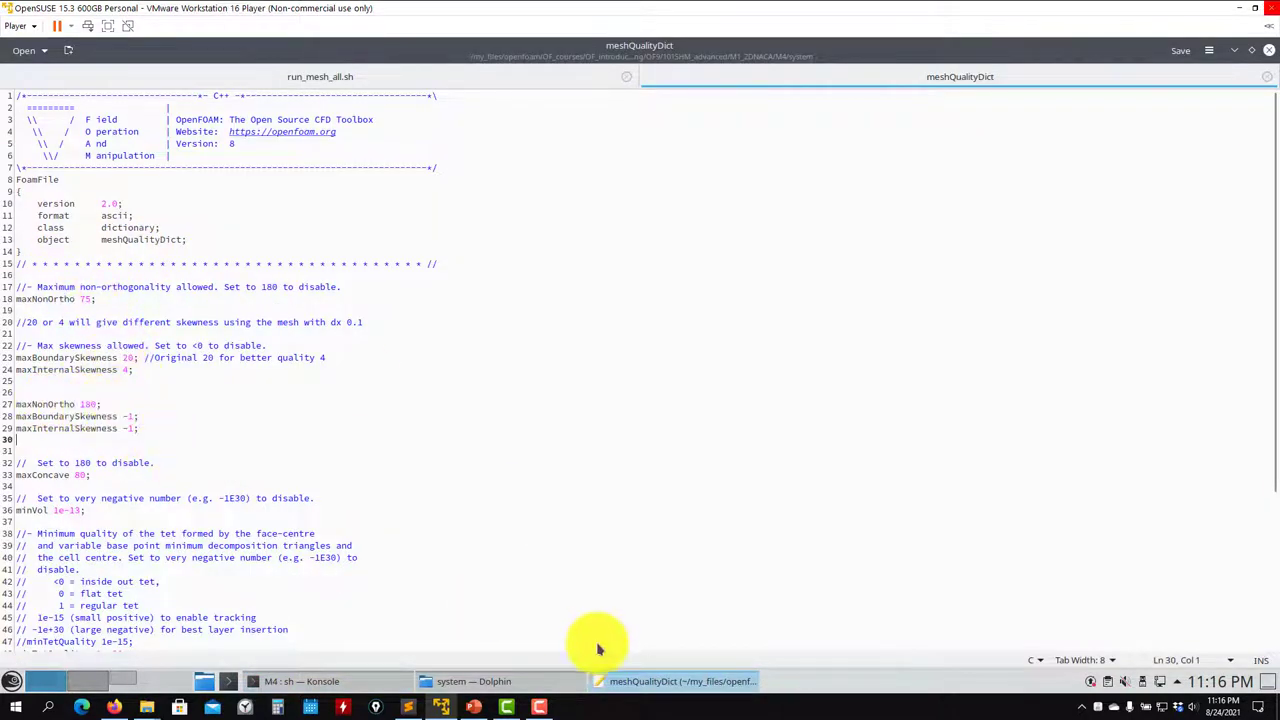
{"action": "left_click", "coordinate": [370, 681]}
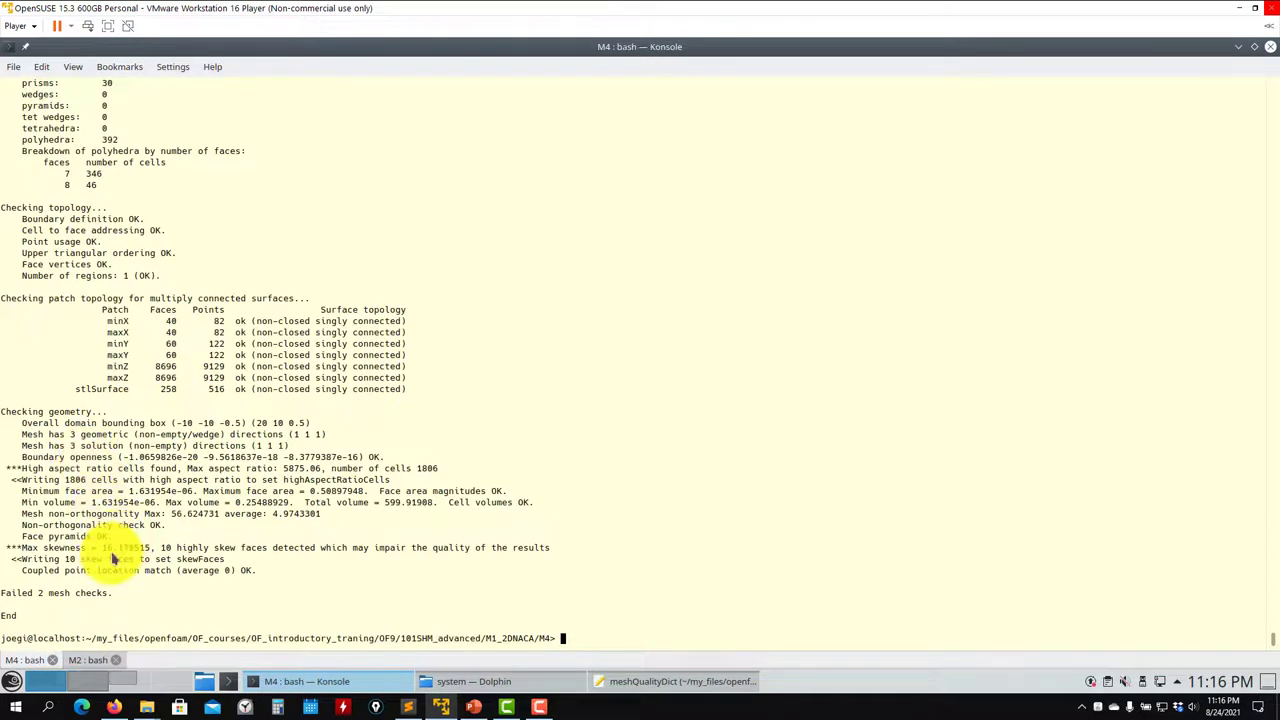
{"action": "left_click_drag", "start_coordinate": [156, 549], "coordinate": [93, 549]}
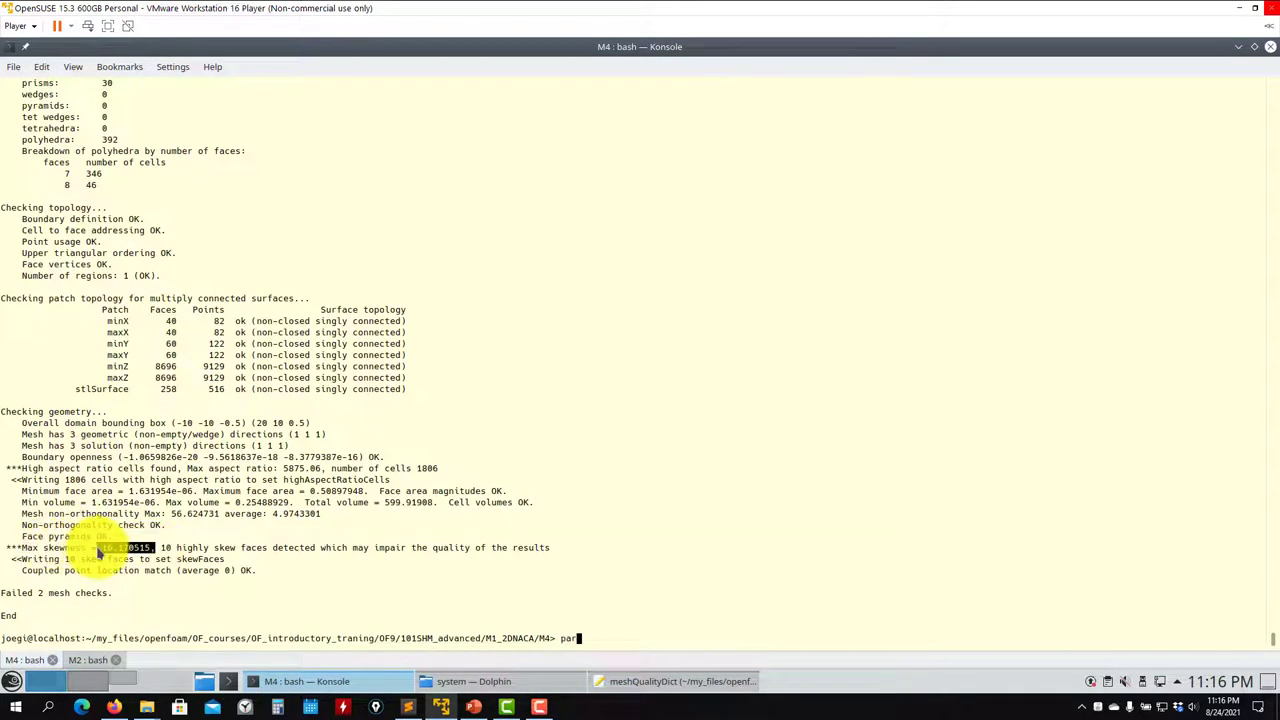
{"action": "key", "text": "Return"}
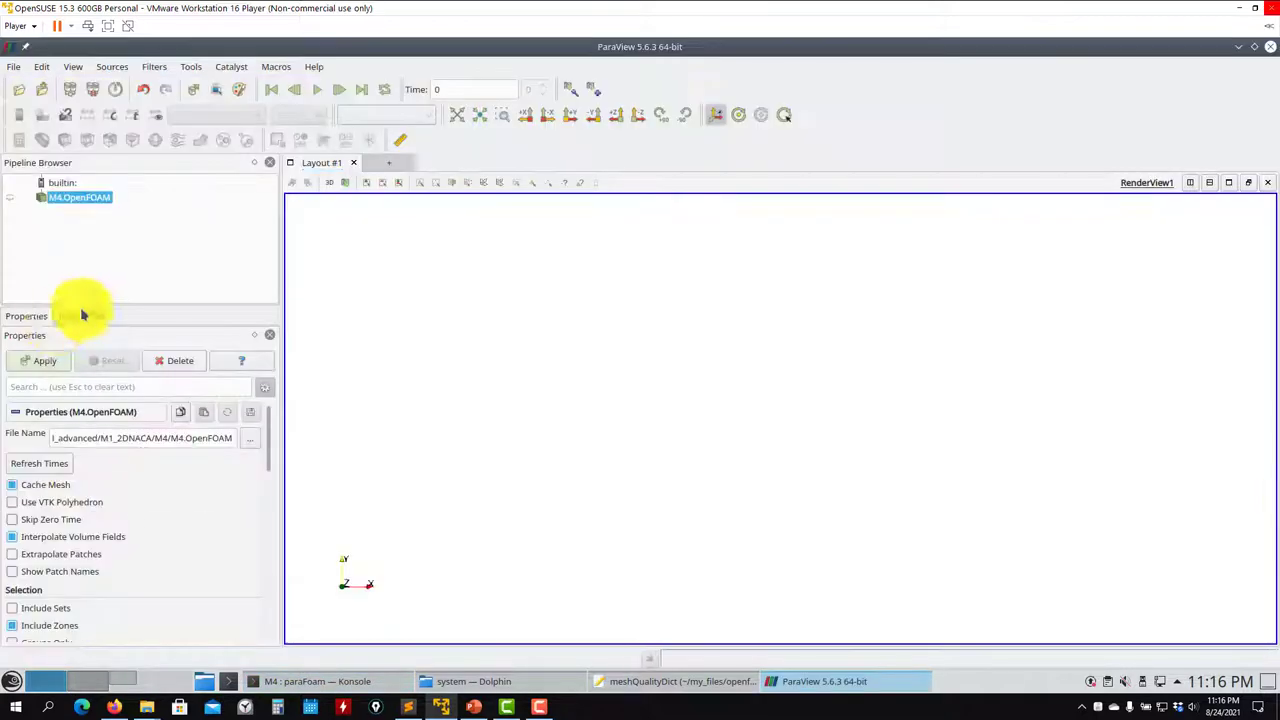
Apply the relaxed M4 mesh and display it as Surface With Edges
{"action": "left_click", "coordinate": [40, 361]}
{"action": "left_click", "coordinate": [433, 116]}
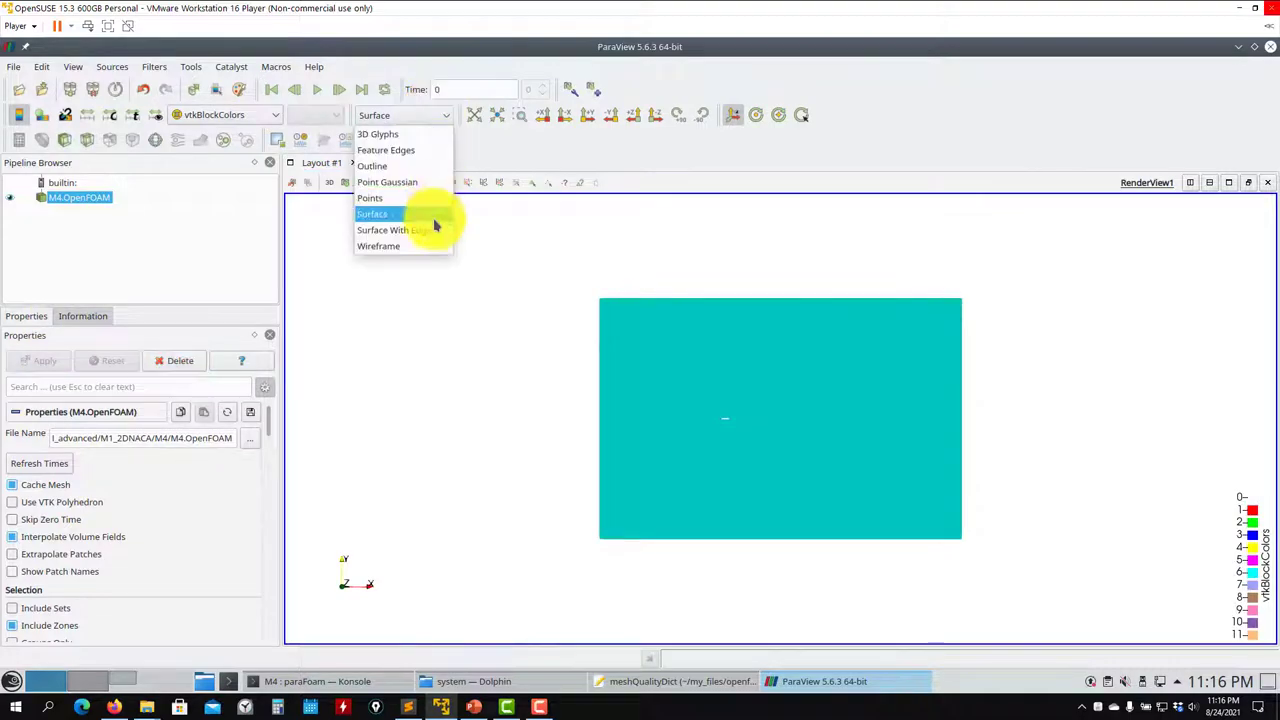
{"action": "left_click", "coordinate": [430, 229]}
Zoom into the airfoil's trailing-edge cells, then close ParaView
{"action": "scroll", "coordinate": [729, 443], "scroll_direction": "up", "scroll_amount": 5}
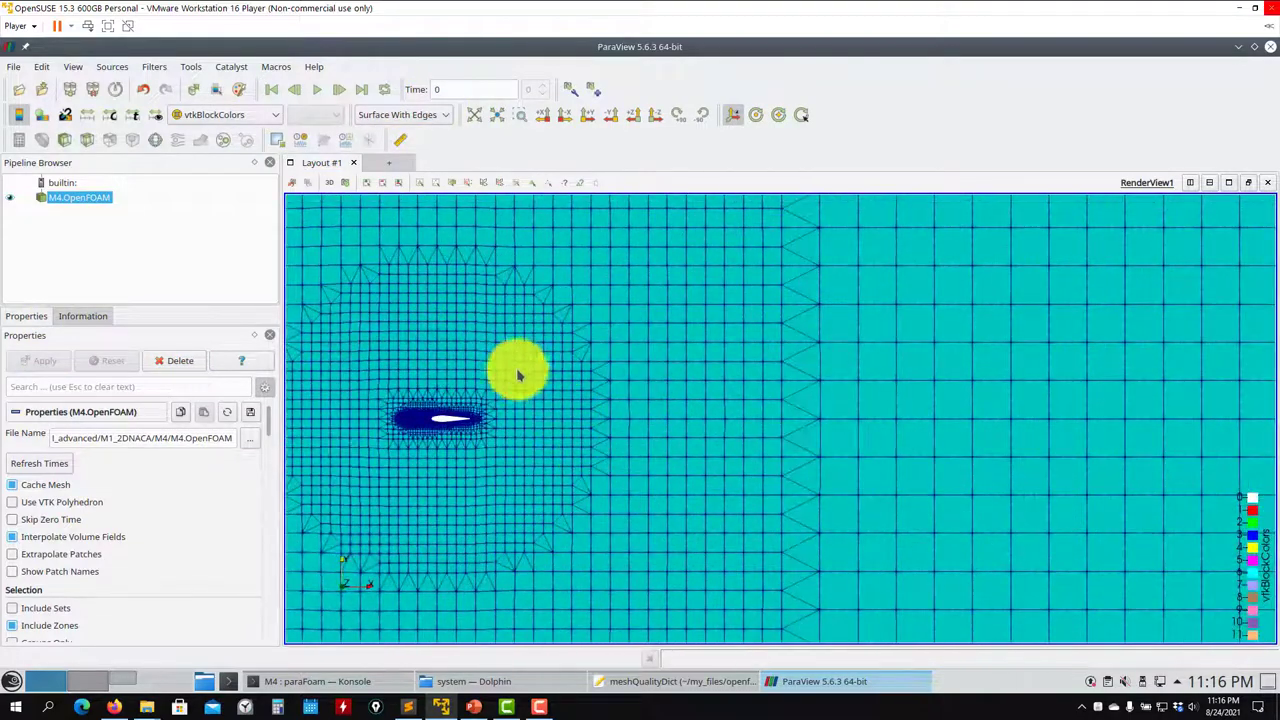
{"action": "scroll", "coordinate": [754, 311], "scroll_direction": "down", "scroll_amount": 5}
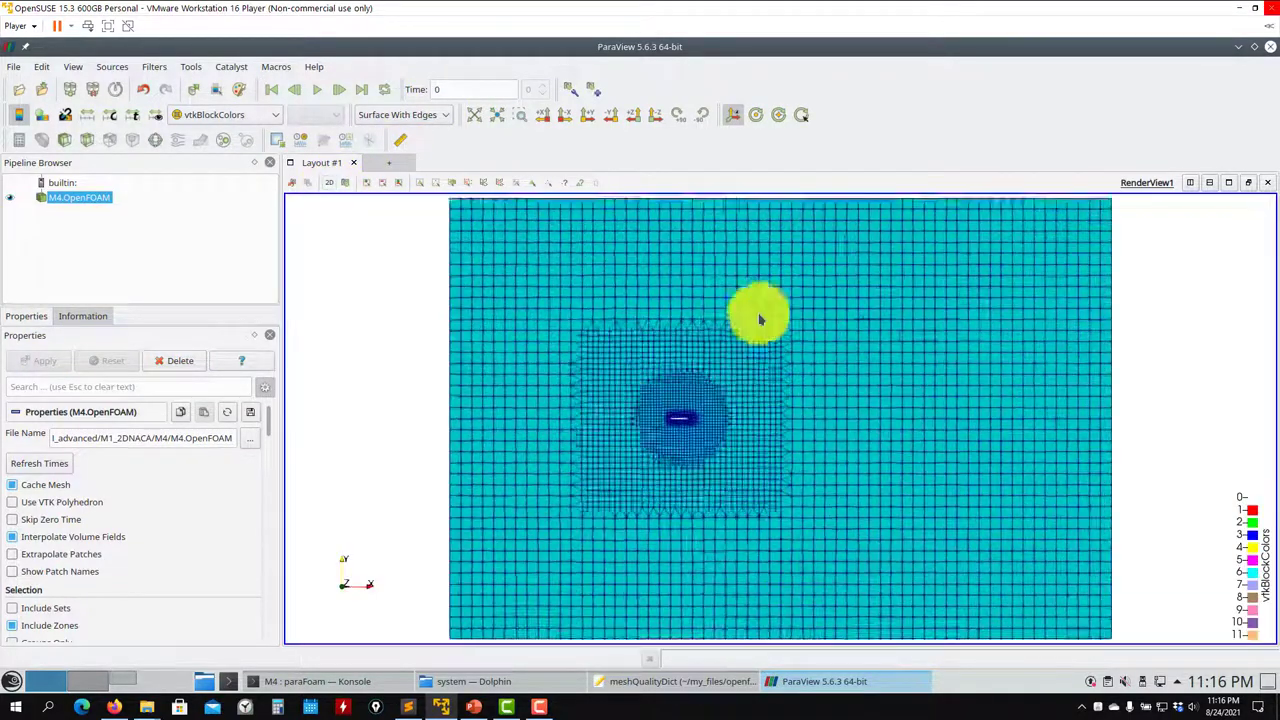
{"action": "scroll", "coordinate": [551, 431], "scroll_direction": "up", "scroll_amount": 3}
{"action": "left_click_drag", "start_coordinate": [551, 431], "coordinate": [749, 429]}
{"action": "scroll", "coordinate": [712, 582], "scroll_direction": "up", "scroll_amount": 3}
{"action": "scroll", "coordinate": [712, 582], "scroll_direction": "up", "scroll_amount": 8}
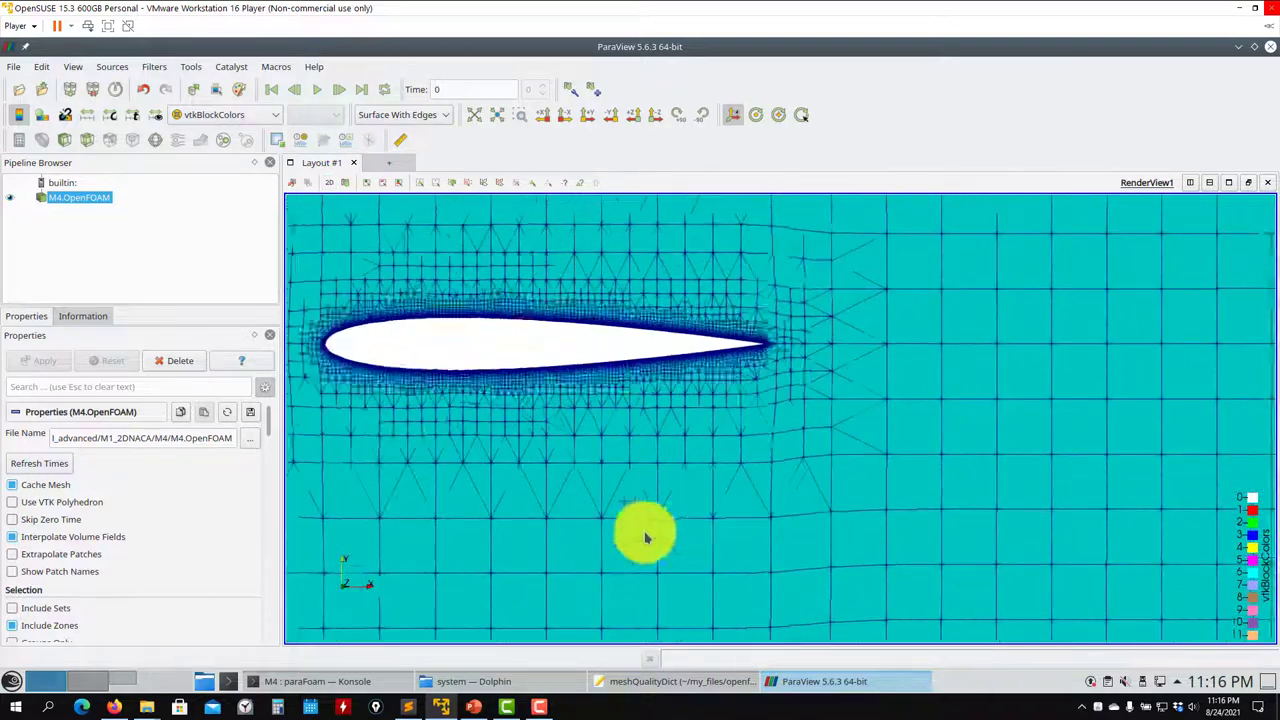
{"action": "scroll", "coordinate": [750, 500], "scroll_direction": "down", "scroll_amount": 2}
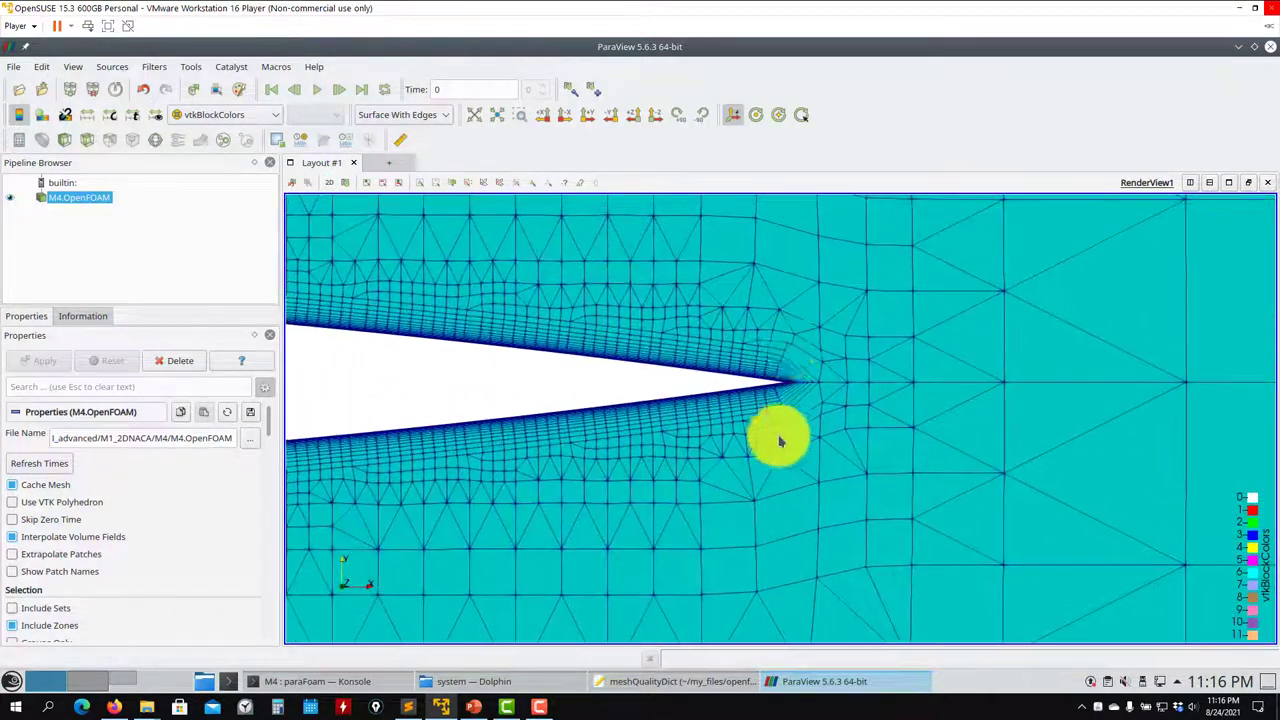
{"action": "left_click", "coordinate": [1270, 47]}
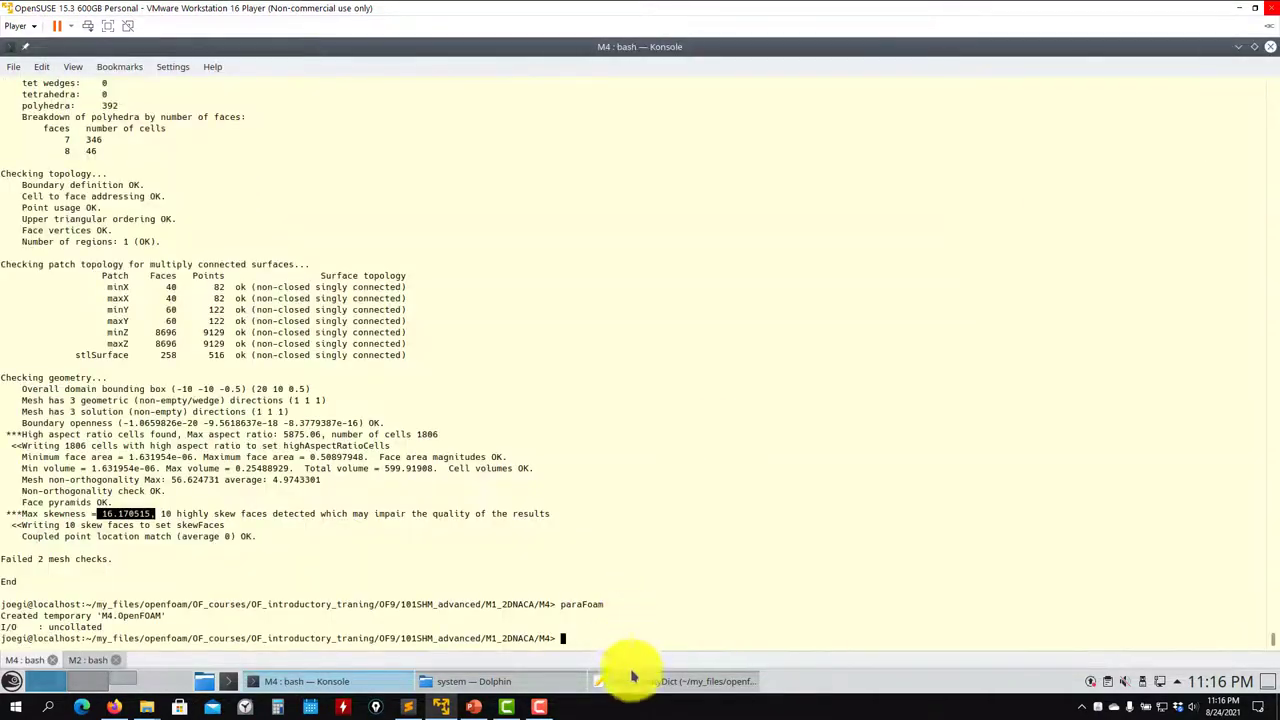
Wrap the relaxed maxNonOrtho 180 and skewness -1 lines in meshQualityDict with /* */ comment markers
{"action": "left_click", "coordinate": [640, 683]}
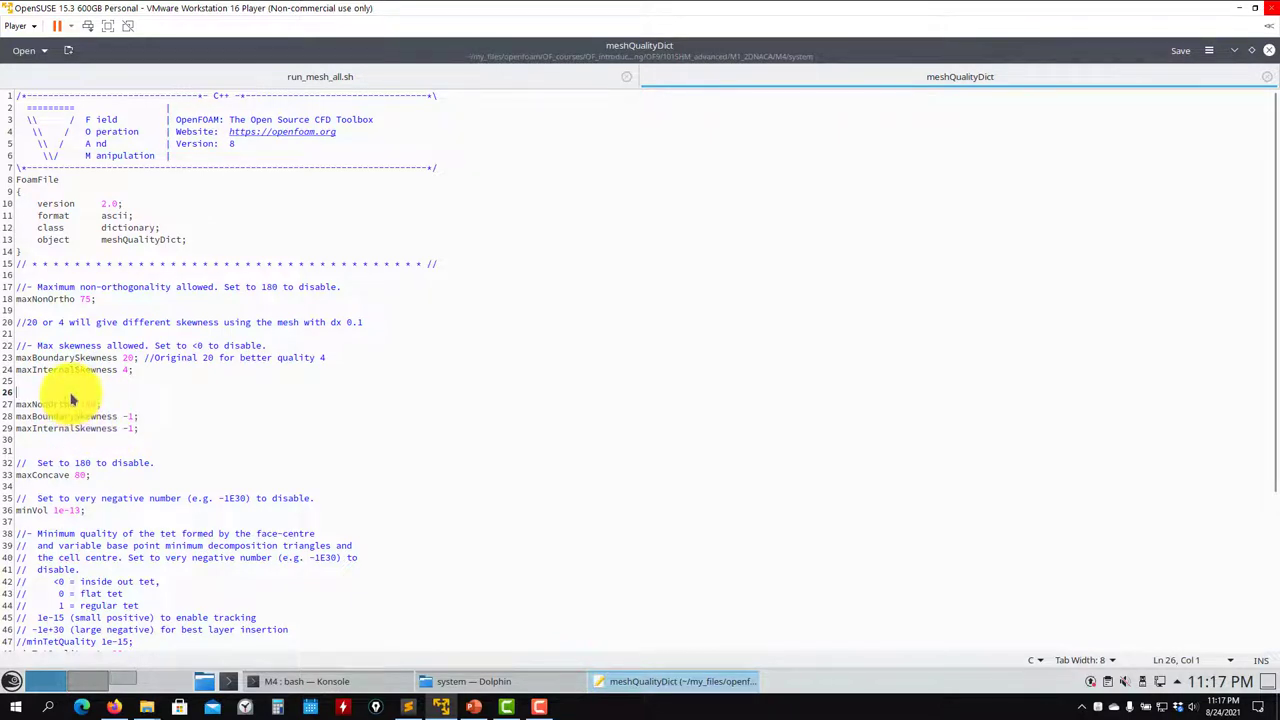
{"action": "type", "text": "/*"}
{"action": "key", "text": "Down"}
{"action": "key", "text": "Down"}
{"action": "key", "text": "Down"}
{"action": "type", "text": "*/"}
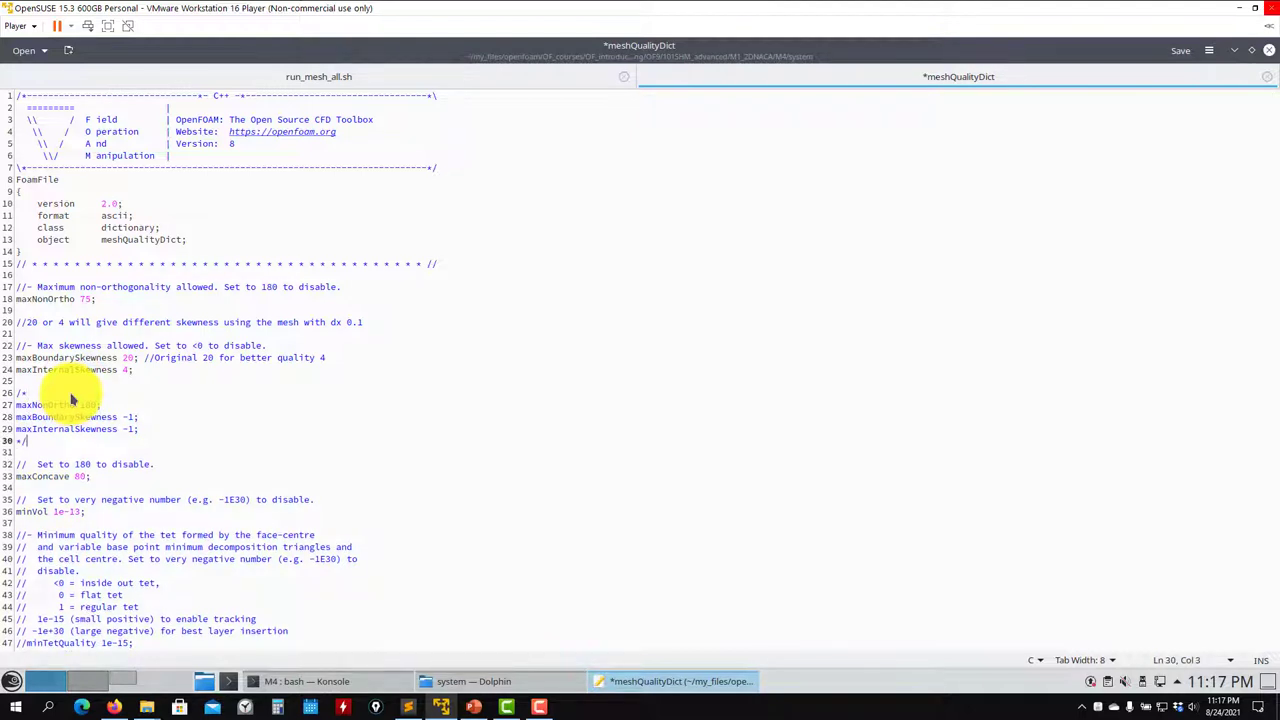
Save meshQualityDict and close the gedit window
{"action": "key", "text": "ctrl+s"}
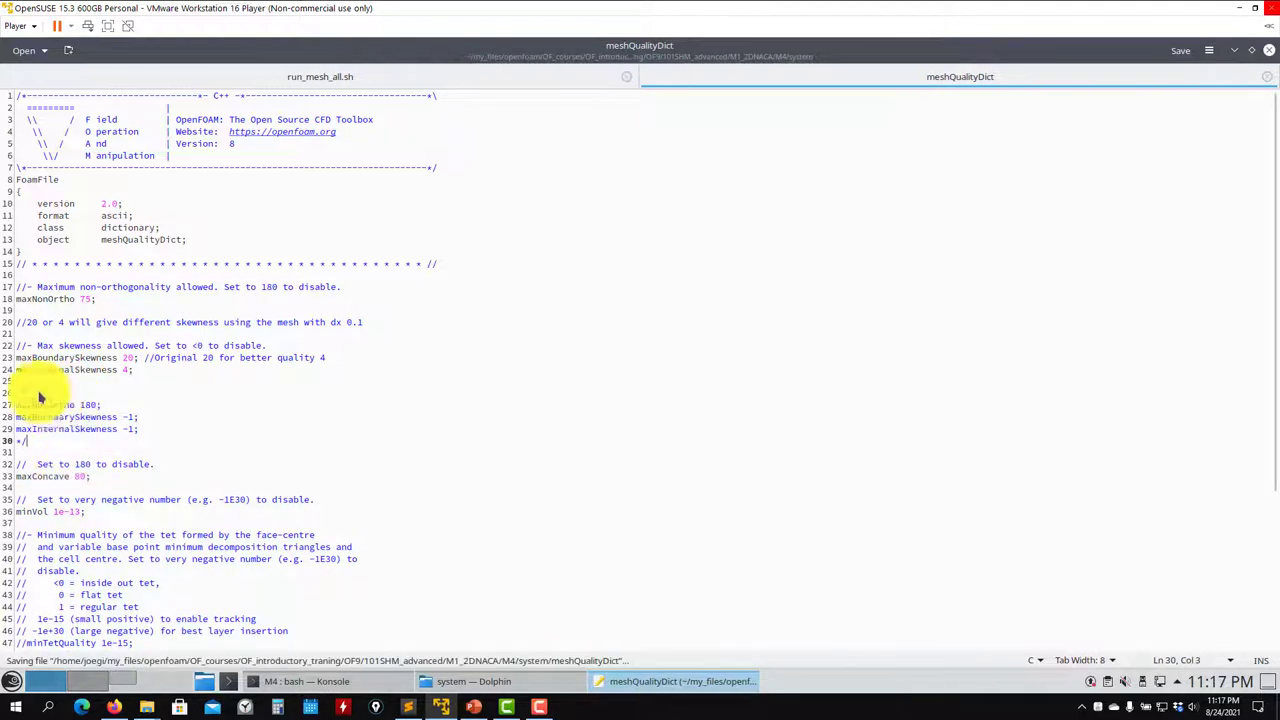
{"action": "scroll", "coordinate": [72, 408], "scroll_direction": "down", "scroll_amount": 6}
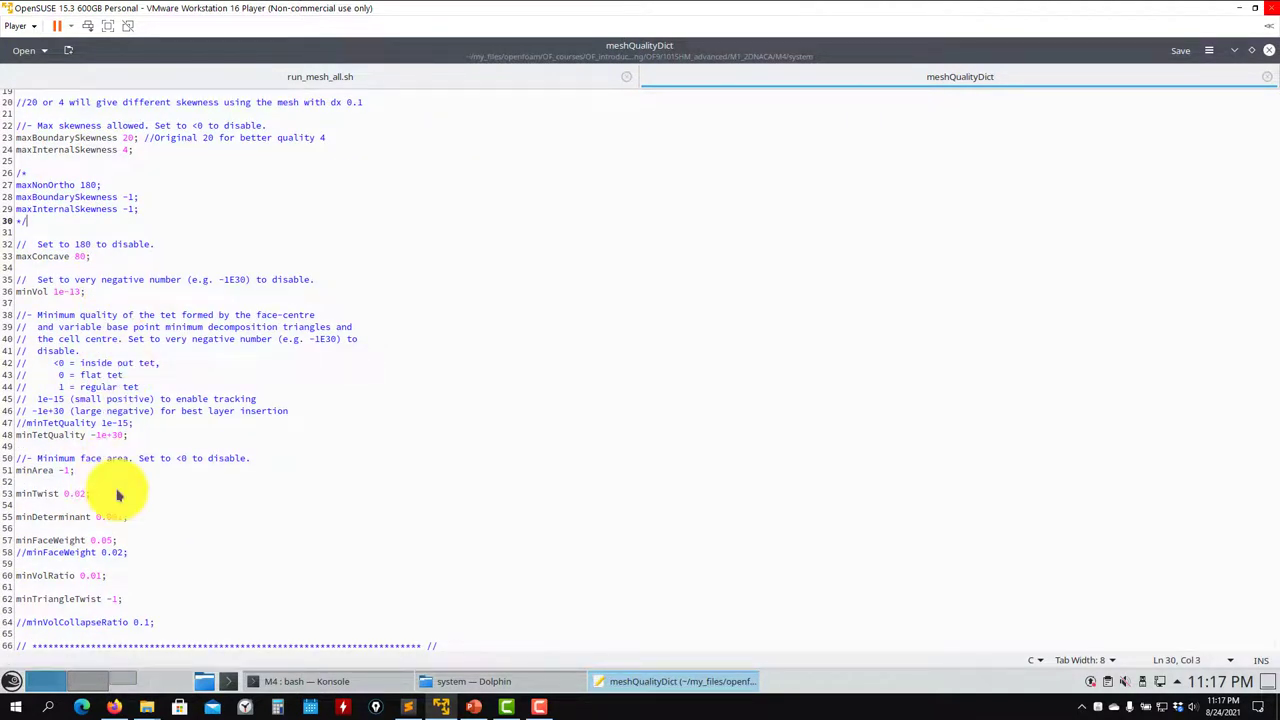
{"action": "scroll", "coordinate": [80, 240], "scroll_direction": "up", "scroll_amount": 3}
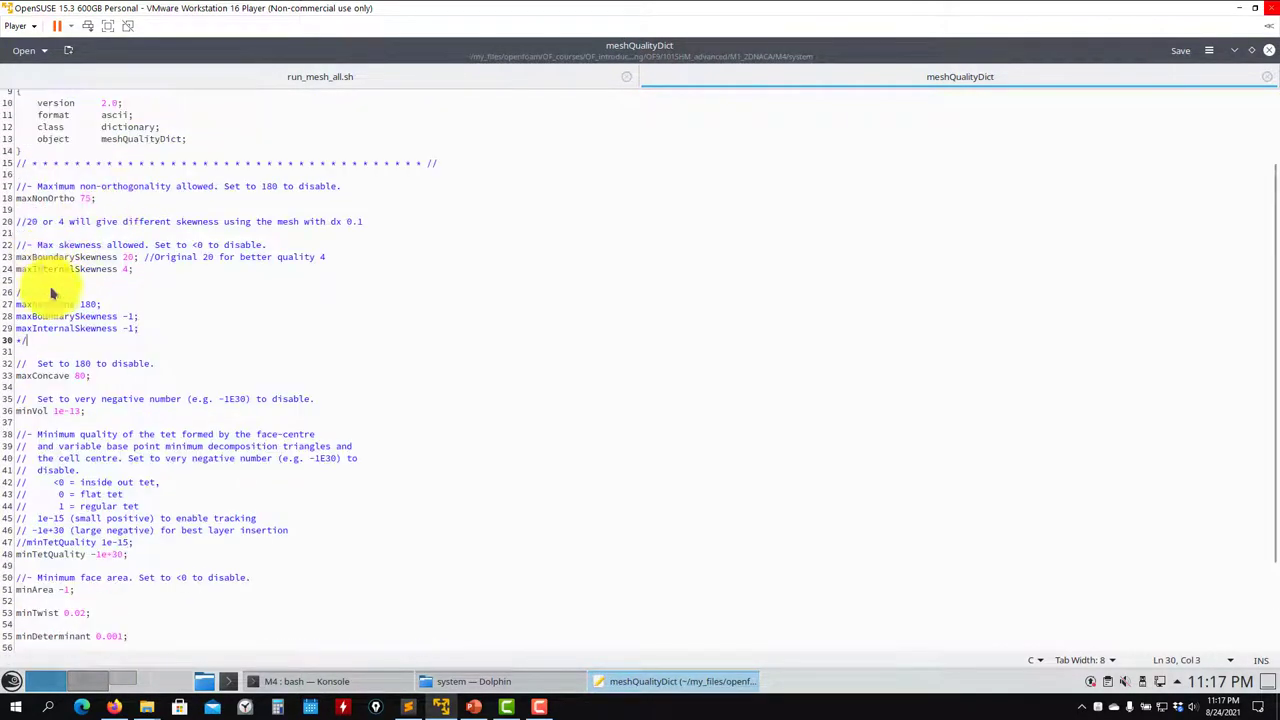
{"action": "left_click", "coordinate": [1268, 48]}
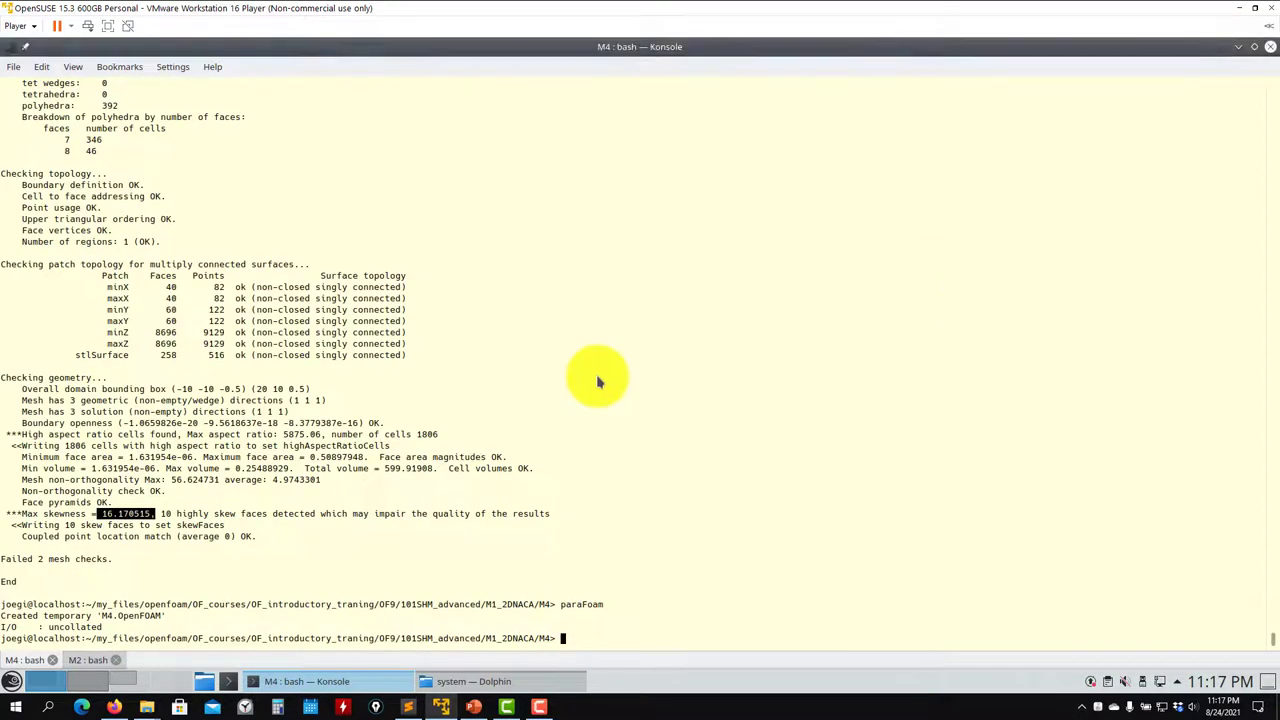